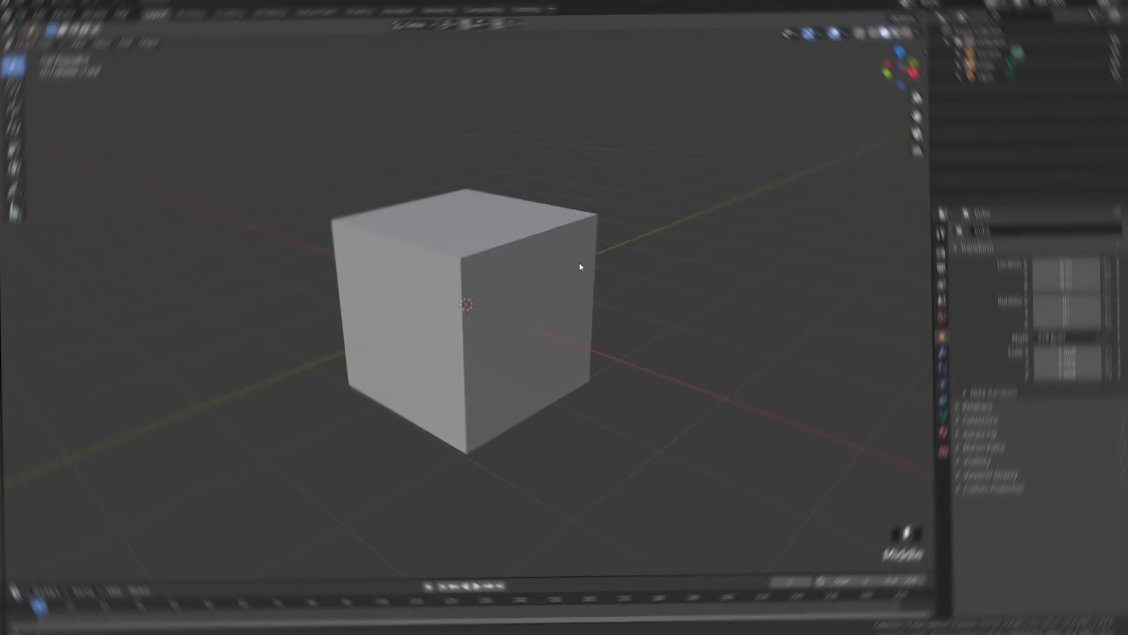
{"action": "scroll", "coordinate": [575, 271], "scroll_direction": "down", "scroll_amount": 2}
{"action": "scroll", "coordinate": [576, 277], "scroll_direction": "up", "scroll_amount": 3}
{"action": "scroll", "coordinate": [684, 284], "scroll_direction": "down", "scroll_amount": 6}
{"action": "middle_click_drag", "start_coordinate": [685, 285], "coordinate": [496, 304]}
{"action": "scroll", "coordinate": [570, 298], "scroll_direction": "up", "scroll_amount": 4}
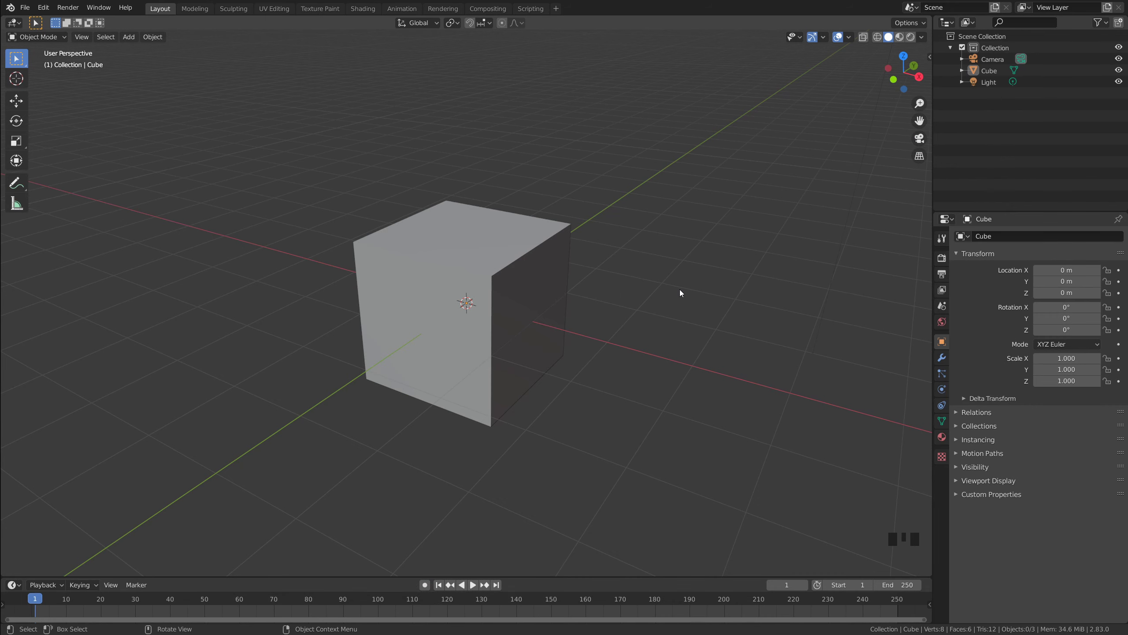
{"action": "middle_click_drag", "start_coordinate": [675, 294], "coordinate": [555, 302]}
{"action": "scroll", "coordinate": [622, 303], "scroll_direction": "up", "scroll_amount": 2}
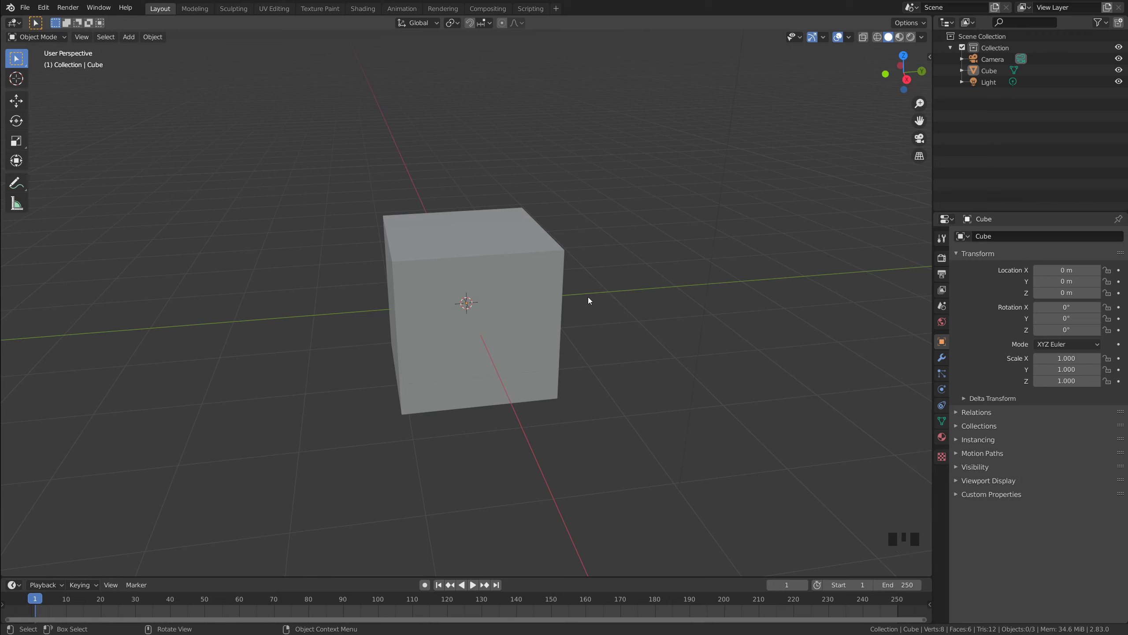
{"action": "middle_click_drag", "start_coordinate": [563, 294], "coordinate": [522, 291]}
{"action": "scroll", "coordinate": [615, 301], "scroll_direction": "down", "scroll_amount": 4}
{"action": "scroll", "coordinate": [559, 292], "scroll_direction": "up", "scroll_amount": 3}
{"action": "scroll", "coordinate": [555, 280], "scroll_direction": "down", "scroll_amount": 2}
{"action": "middle_click_drag", "start_coordinate": [590, 275], "coordinate": [515, 277]}
{"action": "scroll", "coordinate": [499, 279], "scroll_direction": "up", "scroll_amount": 2}
Scale the default cube down uniformly to about 0.214
{"action": "left_click", "coordinate": [516, 277]}
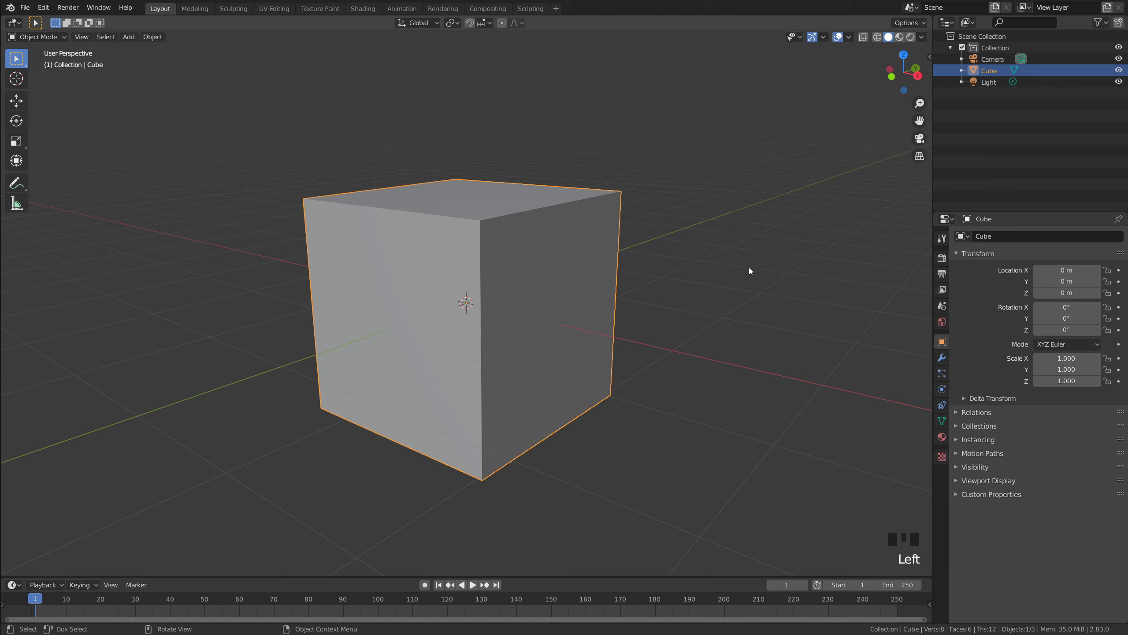
{"action": "key", "text": "s"}
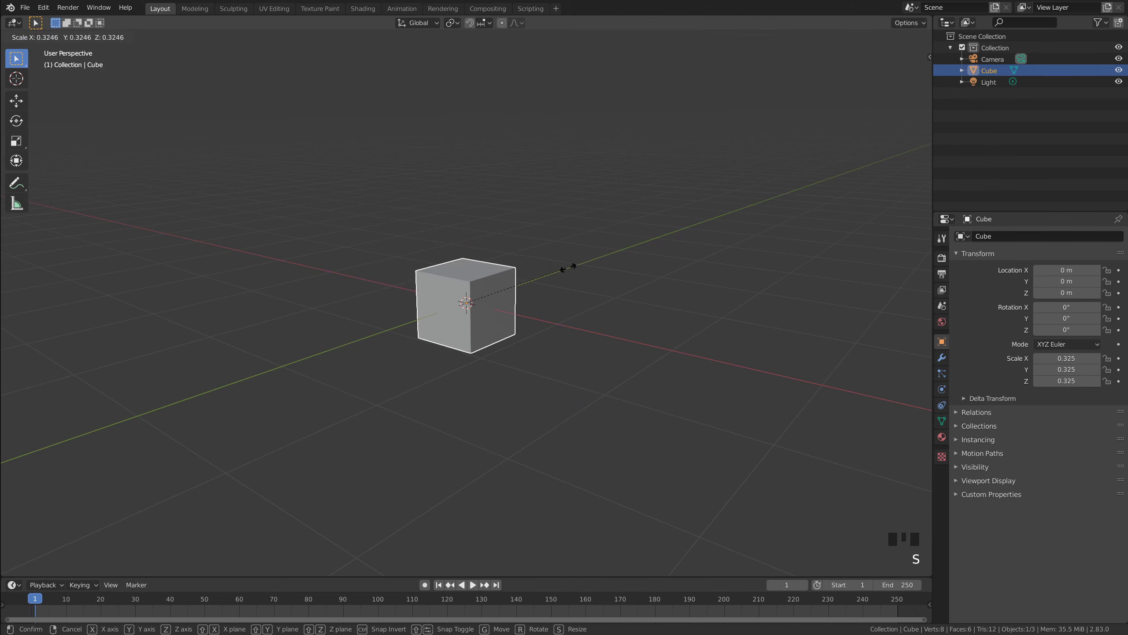
{"action": "left_click", "coordinate": [518, 291]}
{"action": "middle_click_drag", "start_coordinate": [518, 292], "coordinate": [541, 290], "text": "shift"}
{"action": "scroll", "coordinate": [556, 298], "scroll_direction": "down", "scroll_amount": 3}
{"action": "scroll", "coordinate": [465, 340], "scroll_direction": "up", "scroll_amount": 2}
{"action": "middle_click_drag", "start_coordinate": [437, 291], "coordinate": [781, 191]}
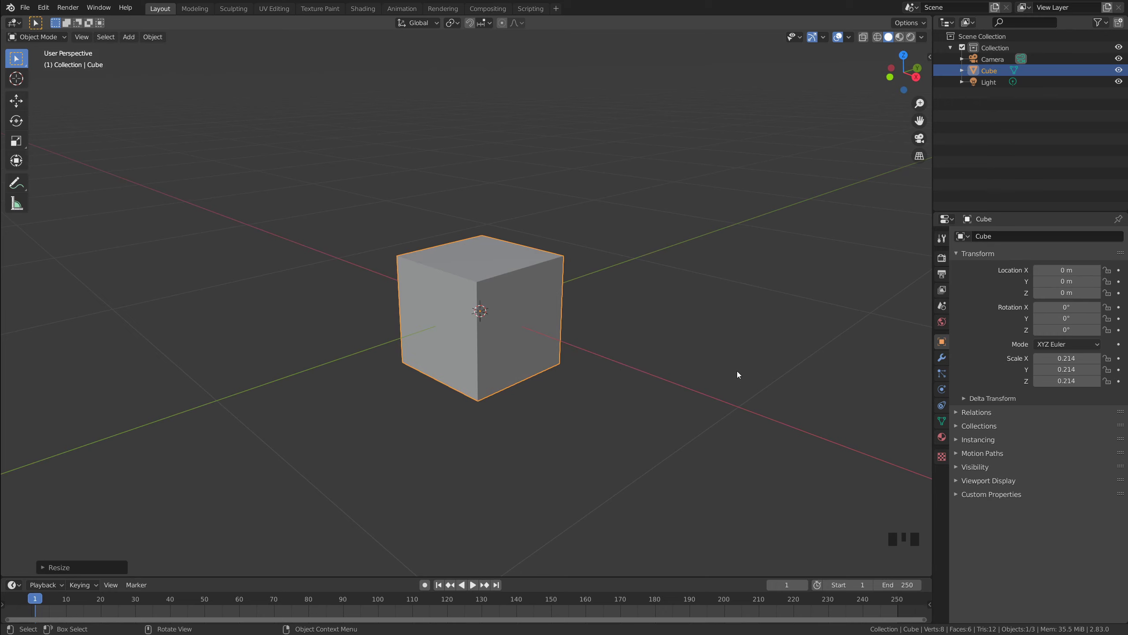
Move the cube up along Z by about 0.218 m in front view so its base rests on the ground line
{"action": "middle_click_drag", "start_coordinate": [818, 401], "coordinate": [575, 289]}
{"action": "key", "text": "grave"}
{"action": "left_click", "coordinate": [450, 186]}
{"action": "key", "text": "g"}
{"action": "key", "text": "z"}
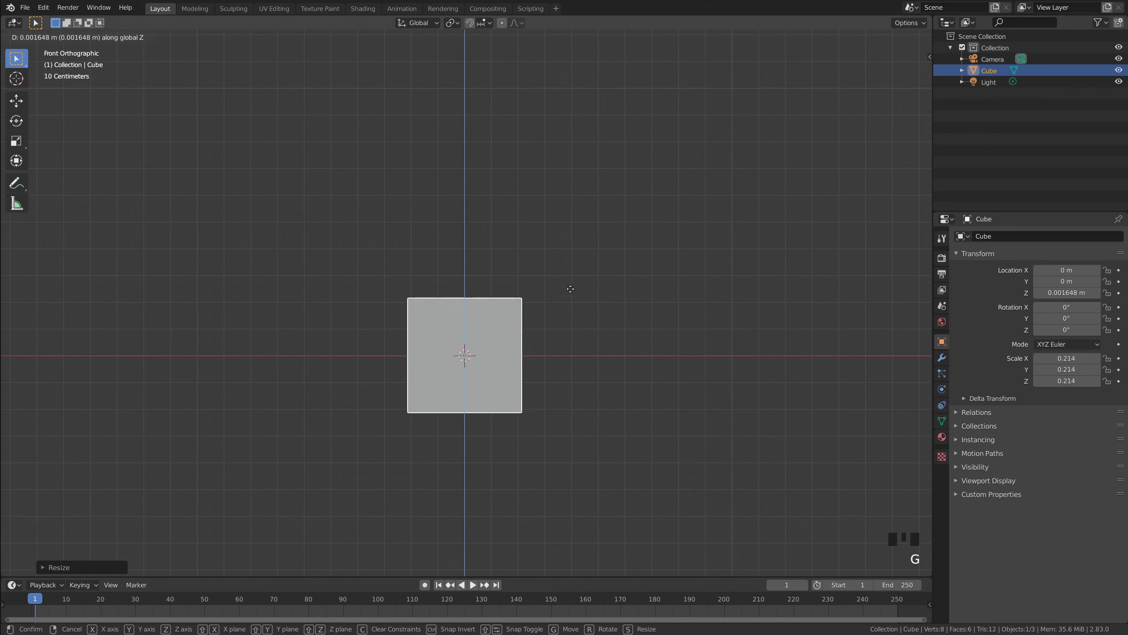
{"action": "left_click", "coordinate": [575, 232]}
Raise the cube's top face along Z in Edit Mode, making the box about one and a half times as tall
{"action": "middle_click_drag", "start_coordinate": [575, 232], "coordinate": [599, 266]}
{"action": "key", "text": "Tab"}
{"action": "key", "text": "3"}
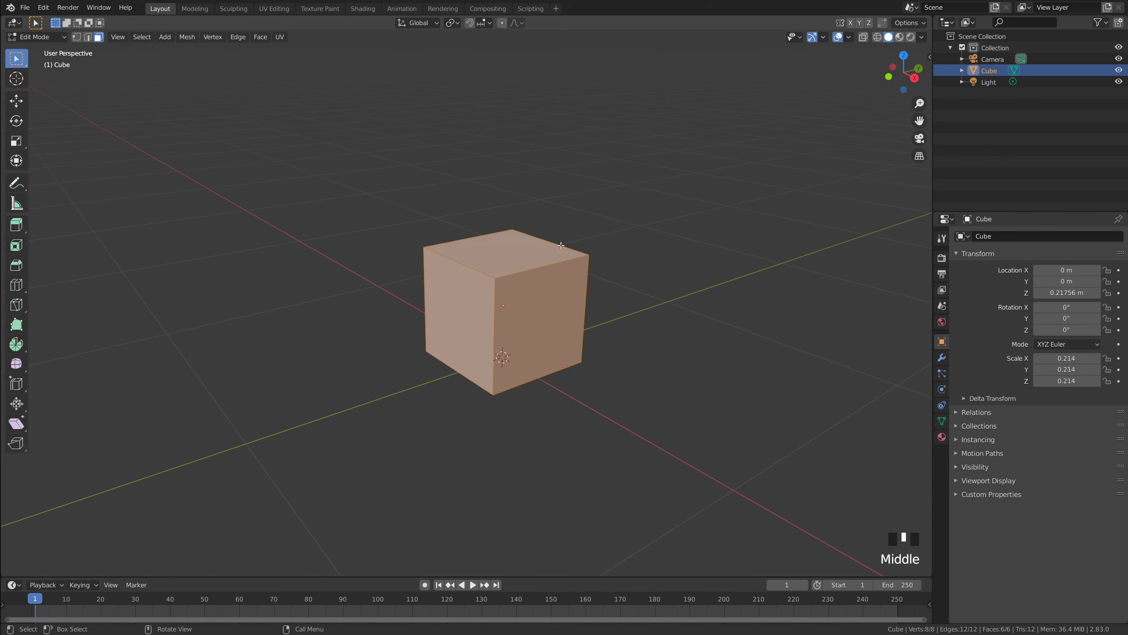
{"action": "left_click", "coordinate": [532, 243]}
{"action": "key", "text": "g"}
{"action": "key", "text": "z"}
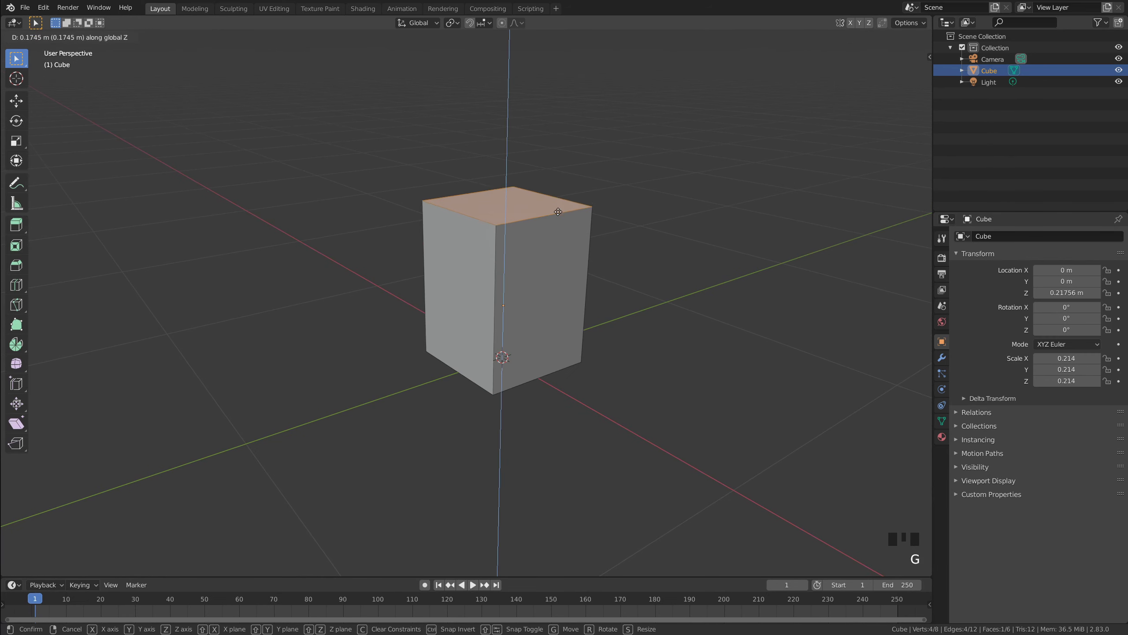
{"action": "left_click", "coordinate": [567, 205]}
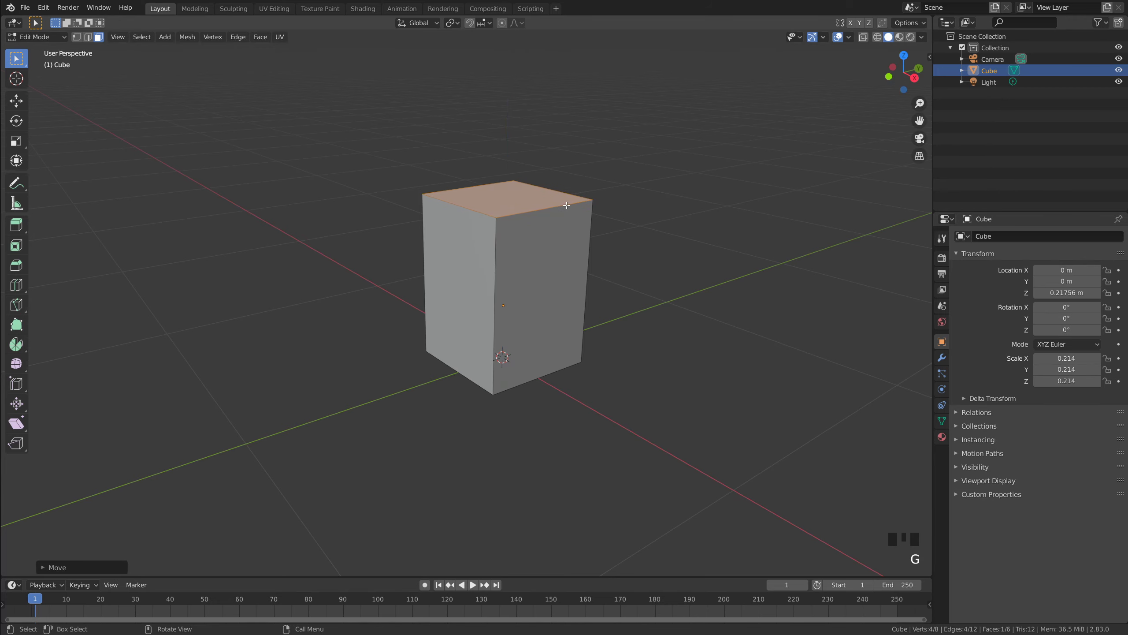
Add a horizontal loop cut around the middle of the tall box
{"action": "middle_click_drag", "start_coordinate": [381, 327], "coordinate": [549, 298]}
{"action": "key", "text": "Tab"}
{"action": "key", "text": "Tab"}
{"action": "middle_click_drag", "start_coordinate": [416, 301], "coordinate": [606, 287]}
{"action": "key", "text": "ctrl+r"}
{"action": "left_click", "coordinate": [488, 303]}
Extrude the lower front face outward by about 0.36 m to form the foot of the boot
{"action": "middle_click_drag", "start_coordinate": [515, 285], "coordinate": [466, 317]}
{"action": "key", "text": "3"}
{"action": "left_click", "coordinate": [468, 325]}
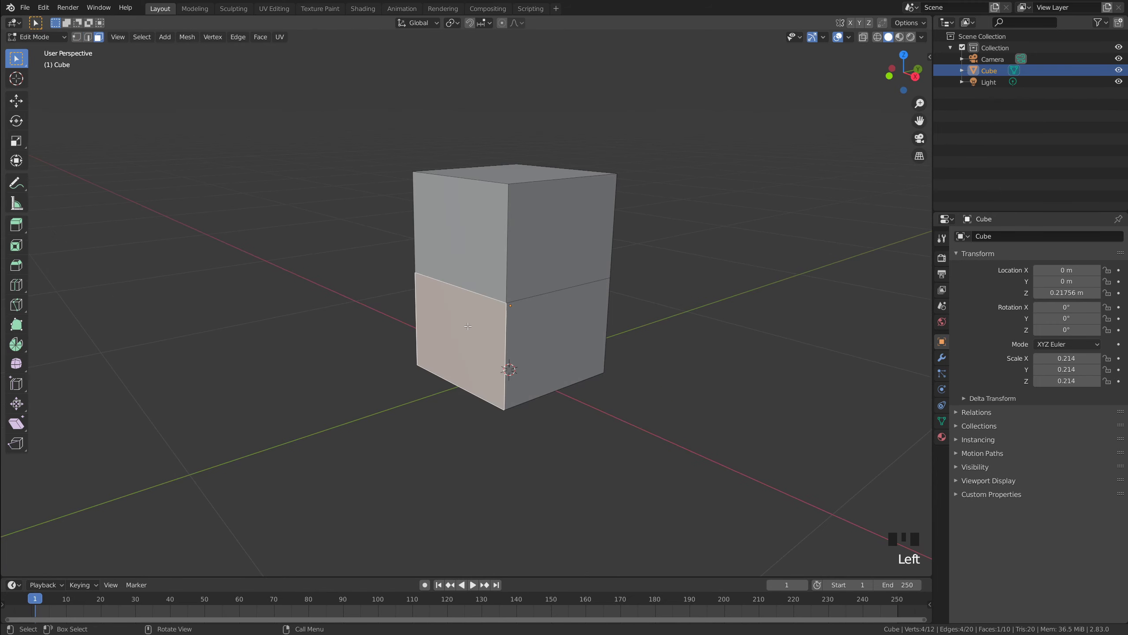
{"action": "scroll", "coordinate": [475, 326], "scroll_direction": "up", "scroll_amount": 1}
{"action": "middle_click_drag", "start_coordinate": [584, 350], "coordinate": [560, 329]}
{"action": "left_click", "coordinate": [663, 297]}
{"action": "middle_click_drag", "start_coordinate": [663, 297], "coordinate": [517, 313]}
{"action": "left_click", "coordinate": [466, 313]}
{"action": "middle_click_drag", "start_coordinate": [447, 321], "coordinate": [518, 322]}
{"action": "key", "text": "e"}
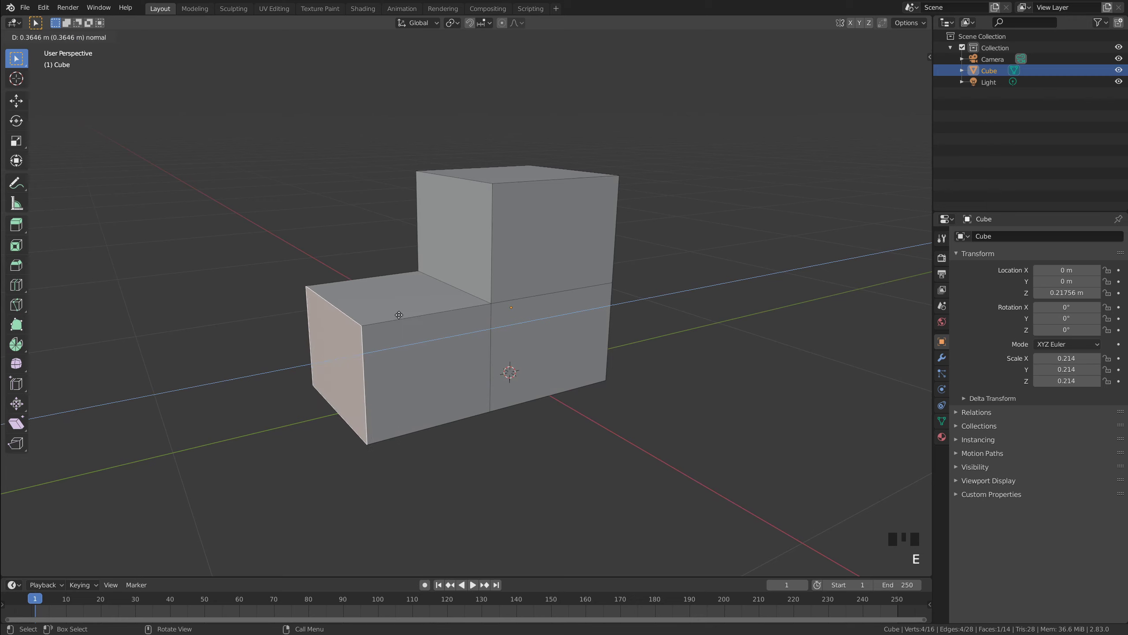
{"action": "left_click", "coordinate": [402, 314]}
{"action": "key", "text": "Tab"}
Add a Subdivision Surface modifier to the L-shaped block
{"action": "middle_click_drag", "start_coordinate": [581, 336], "coordinate": [661, 332]}
{"action": "middle_click", "coordinate": [649, 333]}
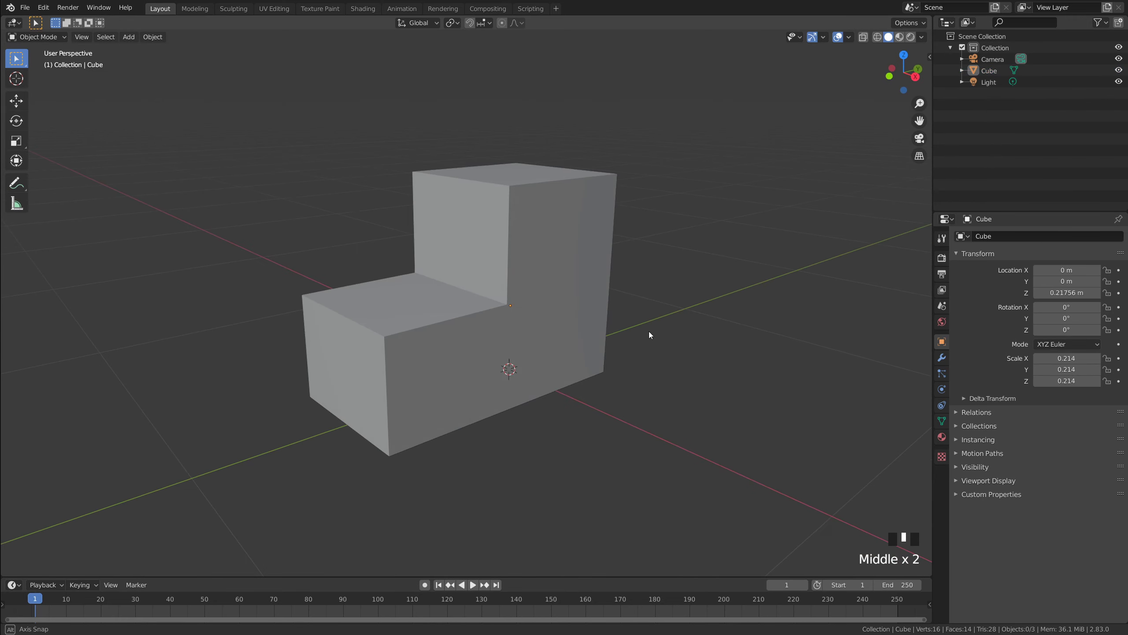
{"action": "middle_click_drag", "start_coordinate": [637, 330], "coordinate": [619, 315]}
{"action": "left_click", "coordinate": [576, 316]}
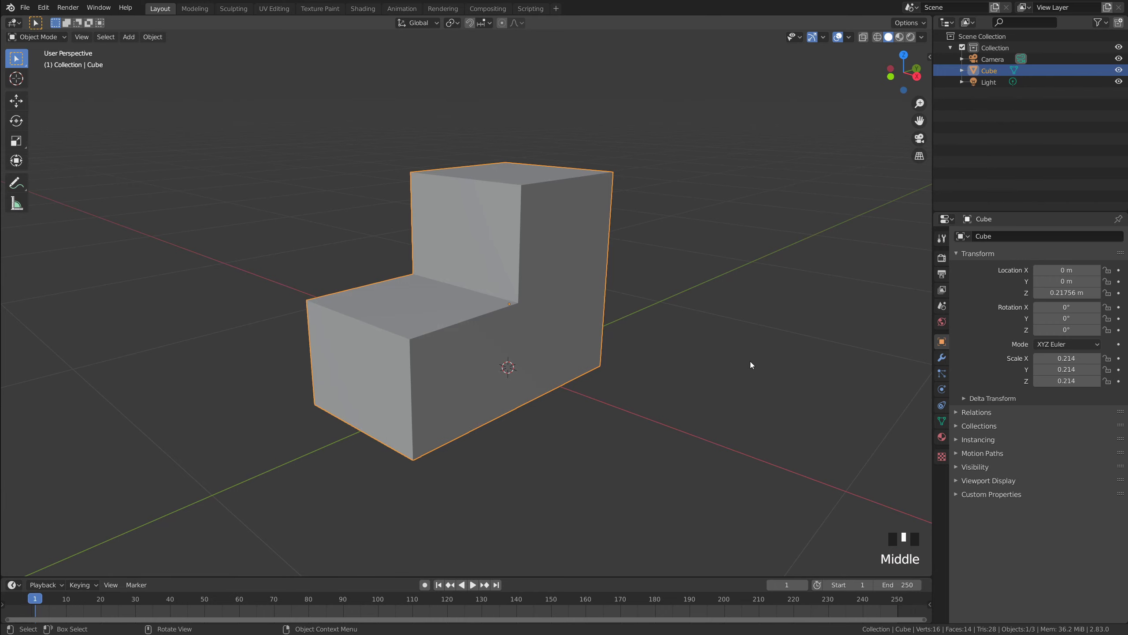
{"action": "scroll", "coordinate": [738, 364], "scroll_direction": "down", "scroll_amount": 1}
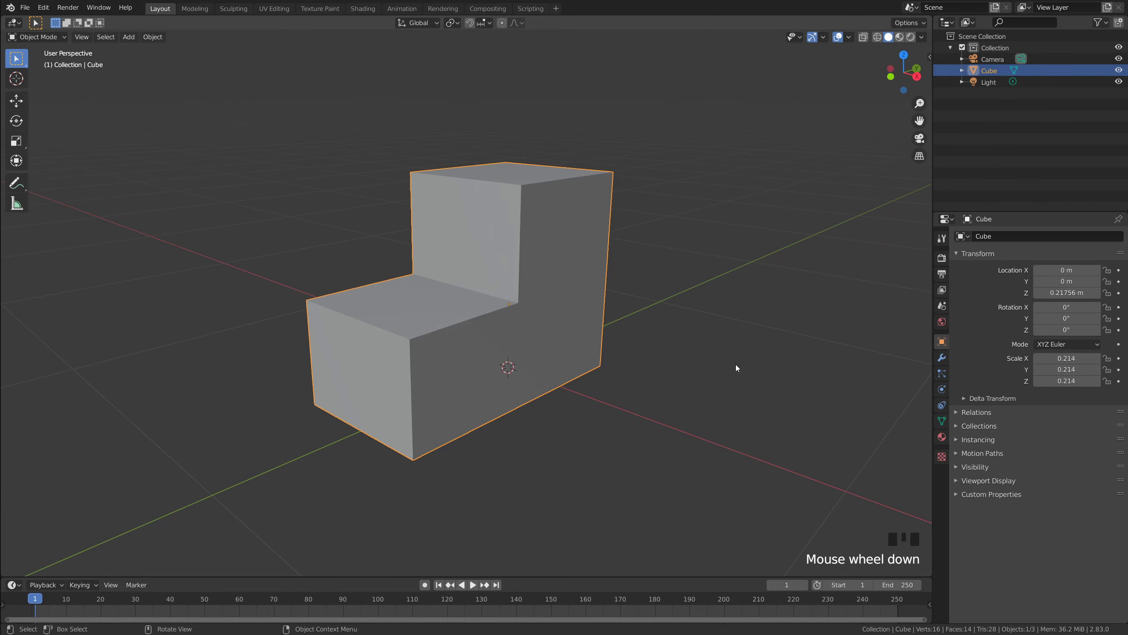
{"action": "middle_click_drag", "start_coordinate": [709, 364], "coordinate": [869, 355], "text": "shift"}
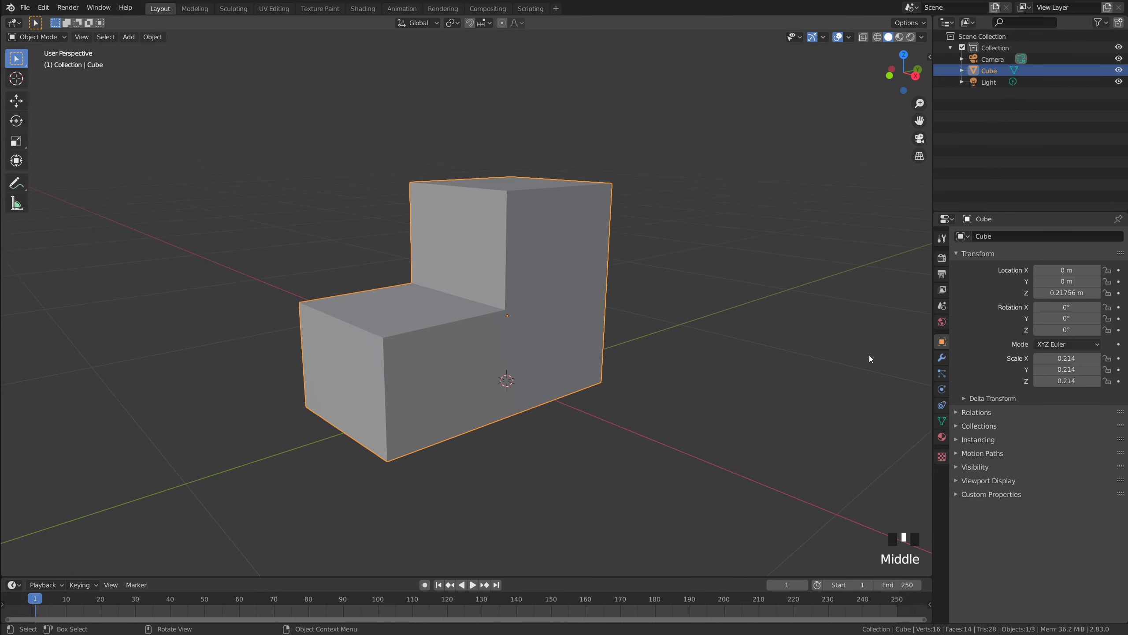
{"action": "left_click", "coordinate": [941, 362]}
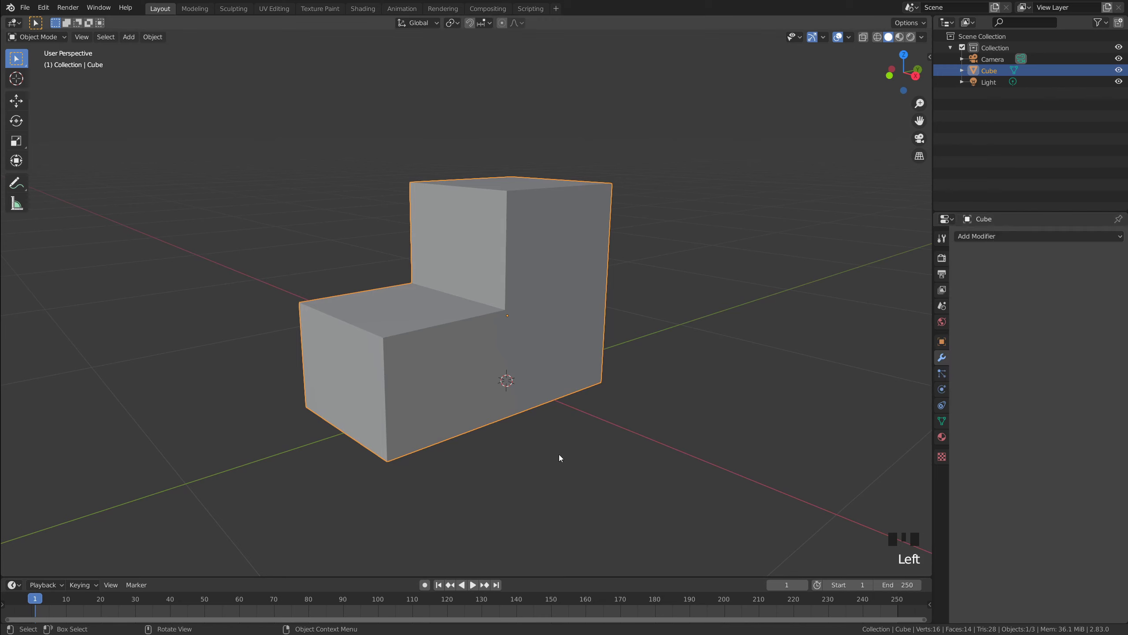
{"action": "left_click", "coordinate": [989, 237]}
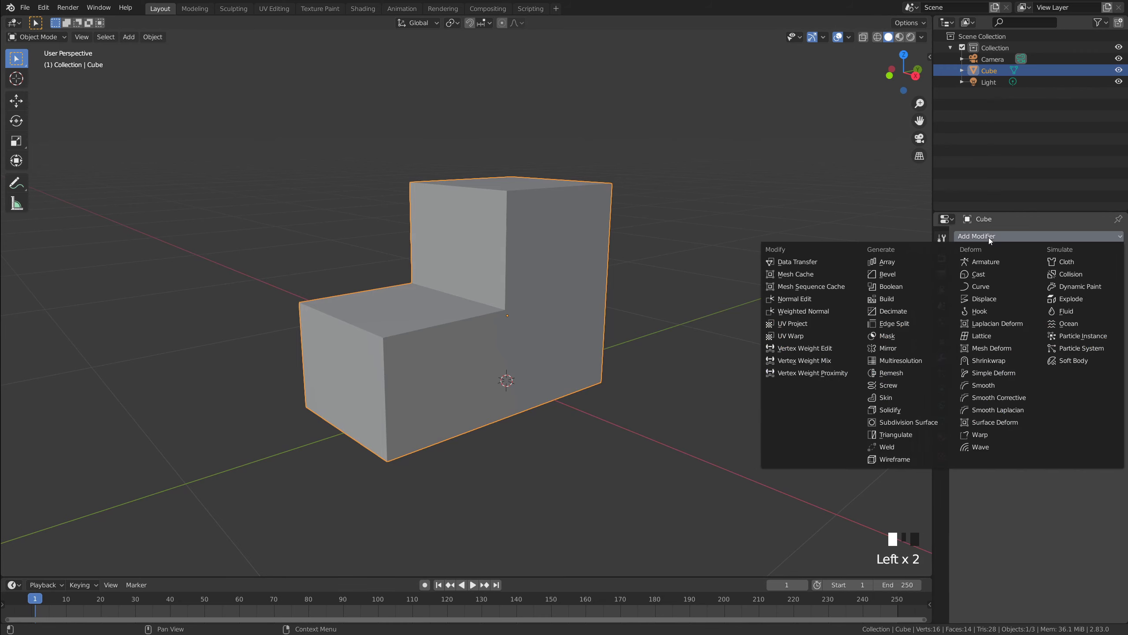
{"action": "left_click", "coordinate": [905, 410]}
{"action": "middle_click_drag", "start_coordinate": [710, 349], "coordinate": [589, 262]}
{"action": "scroll", "coordinate": [644, 334], "scroll_direction": "up", "scroll_amount": 2}
{"action": "middle_click", "coordinate": [508, 314]}
Delete the top face of the block to open the boot's shaft
{"action": "left_click", "coordinate": [511, 321]}
{"action": "scroll", "coordinate": [628, 333], "scroll_direction": "up", "scroll_amount": 1}
{"action": "scroll", "coordinate": [627, 333], "scroll_direction": "up", "scroll_amount": 1}
{"action": "middle_click_drag", "start_coordinate": [542, 191], "coordinate": [637, 254]}
{"action": "key", "text": "Tab"}
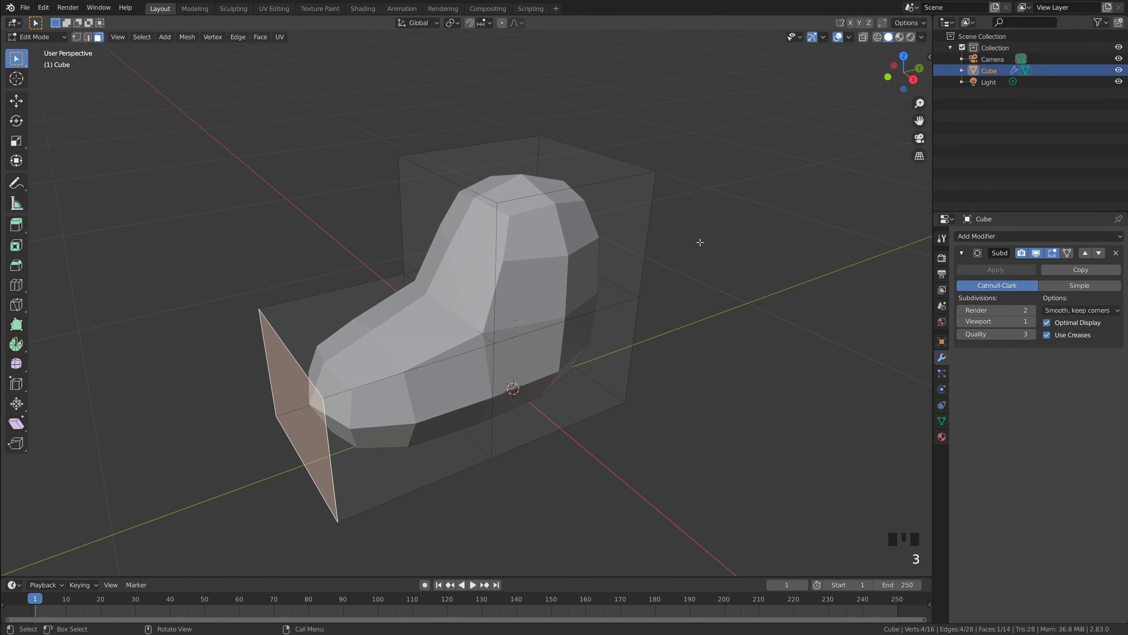
{"action": "left_click", "coordinate": [523, 175]}
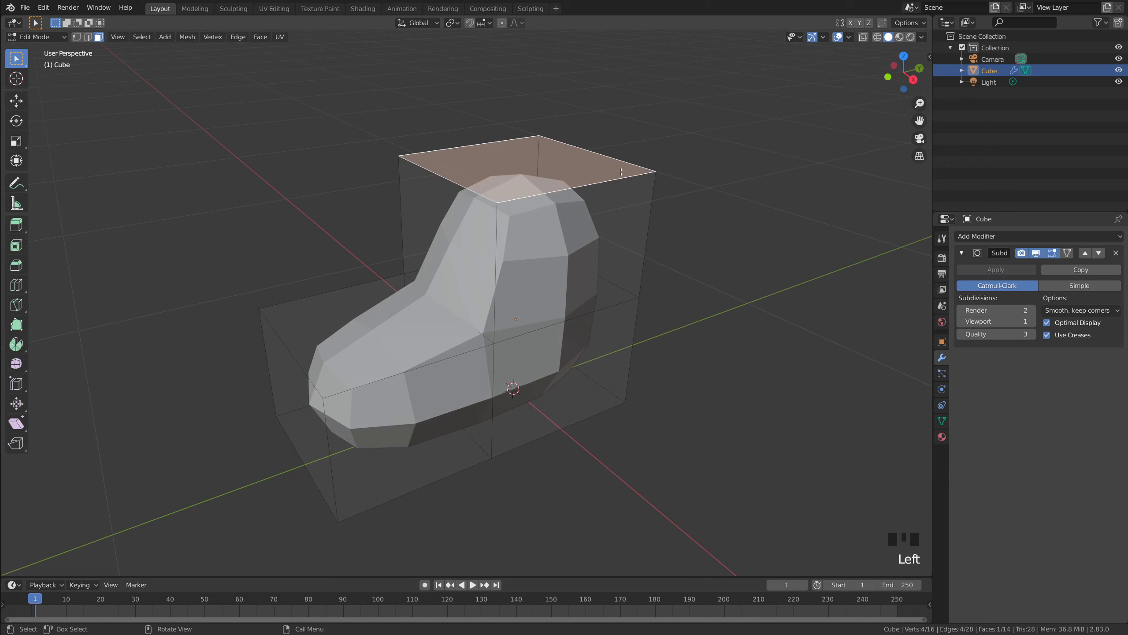
{"action": "key", "text": "x"}
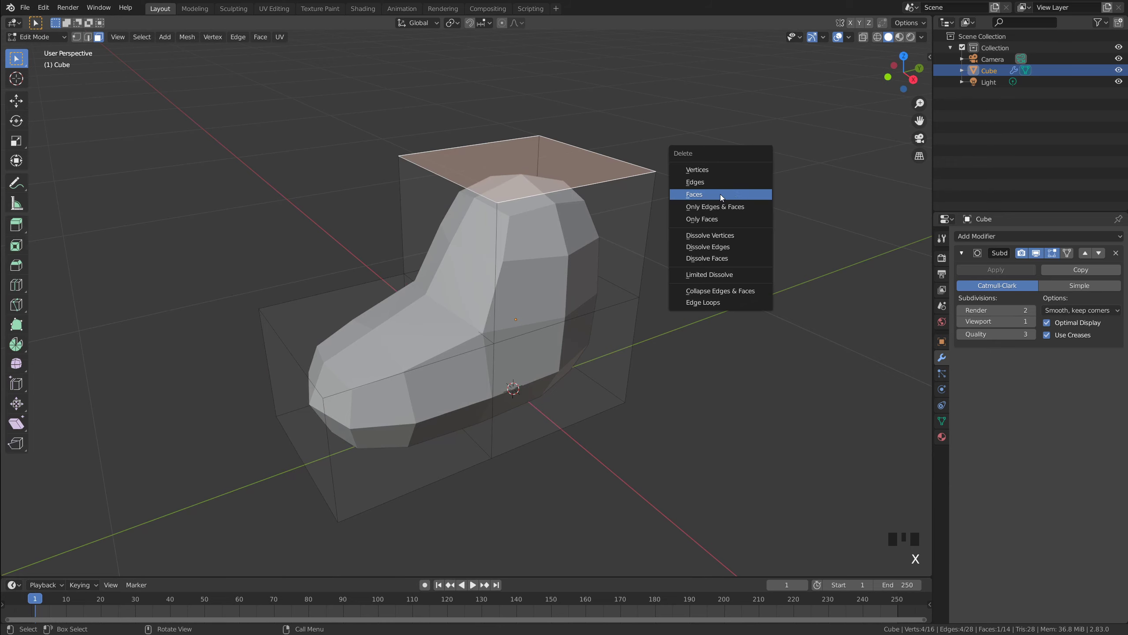
{"action": "left_click", "coordinate": [703, 194]}
{"action": "key", "text": "Tab"}
{"action": "left_click", "coordinate": [703, 310]}
{"action": "middle_click_drag", "start_coordinate": [702, 311], "coordinate": [695, 332]}
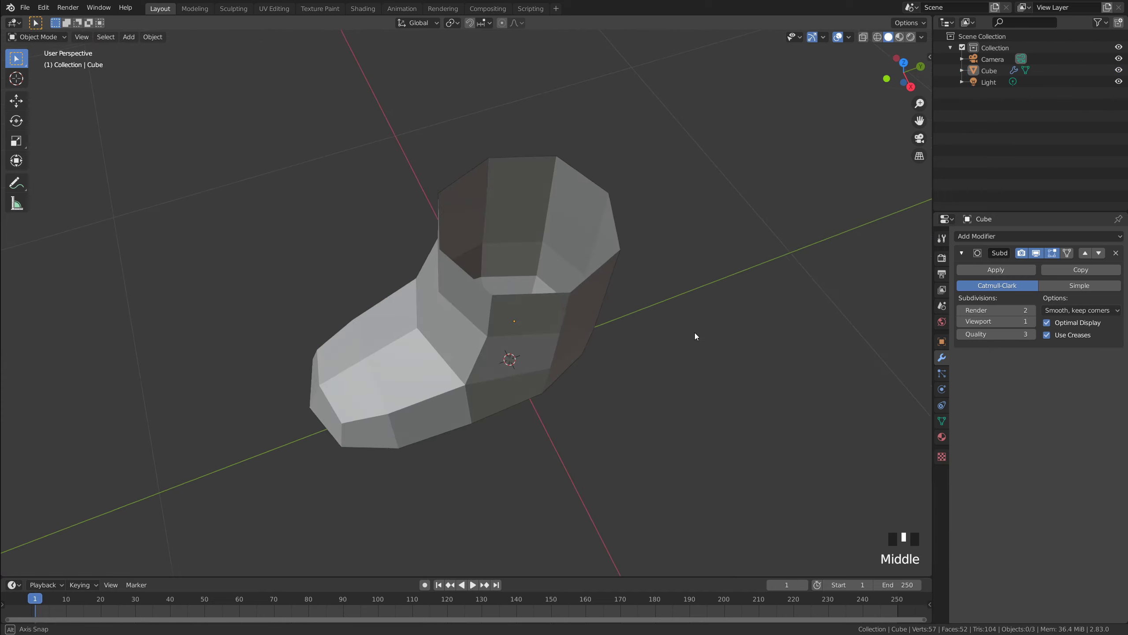
{"action": "middle_click_drag", "start_coordinate": [490, 194], "coordinate": [516, 225]}
{"action": "scroll", "coordinate": [529, 228], "scroll_direction": "down", "scroll_amount": 2}
{"action": "scroll", "coordinate": [537, 267], "scroll_direction": "up", "scroll_amount": 3}
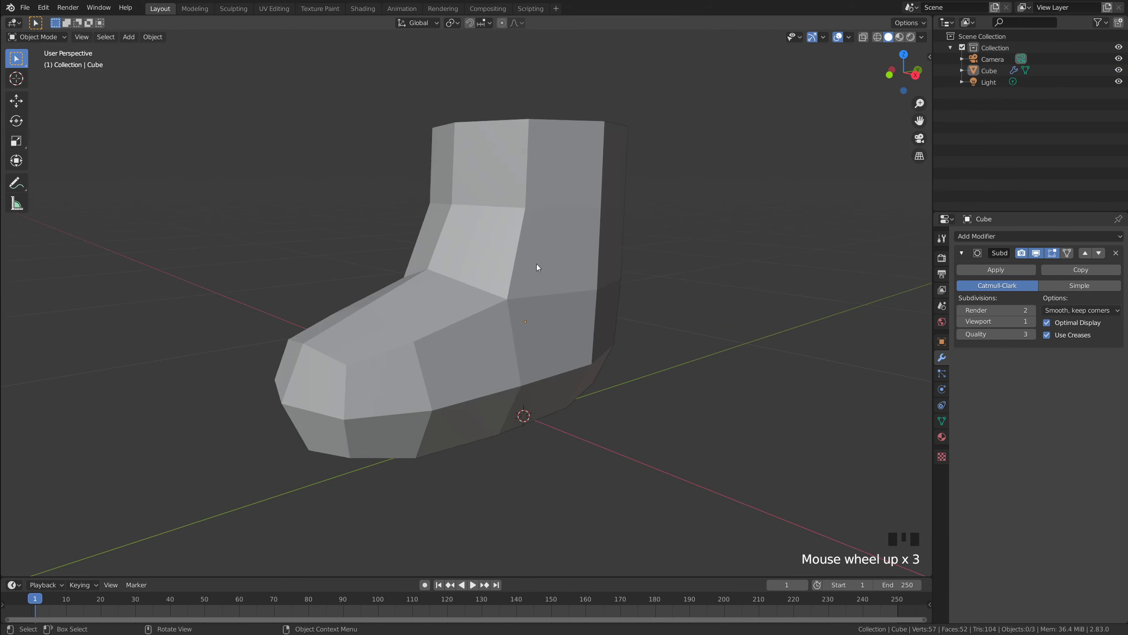
Add a horizontal loop cut around the lower half of the boot and slide it down close to the base
{"action": "scroll", "coordinate": [466, 370], "scroll_direction": "down", "scroll_amount": 2}
{"action": "middle_click_drag", "start_coordinate": [448, 409], "coordinate": [351, 401]}
{"action": "left_click", "coordinate": [492, 343]}
{"action": "scroll", "coordinate": [487, 353], "scroll_direction": "up", "scroll_amount": 2}
{"action": "key", "text": "Tab"}
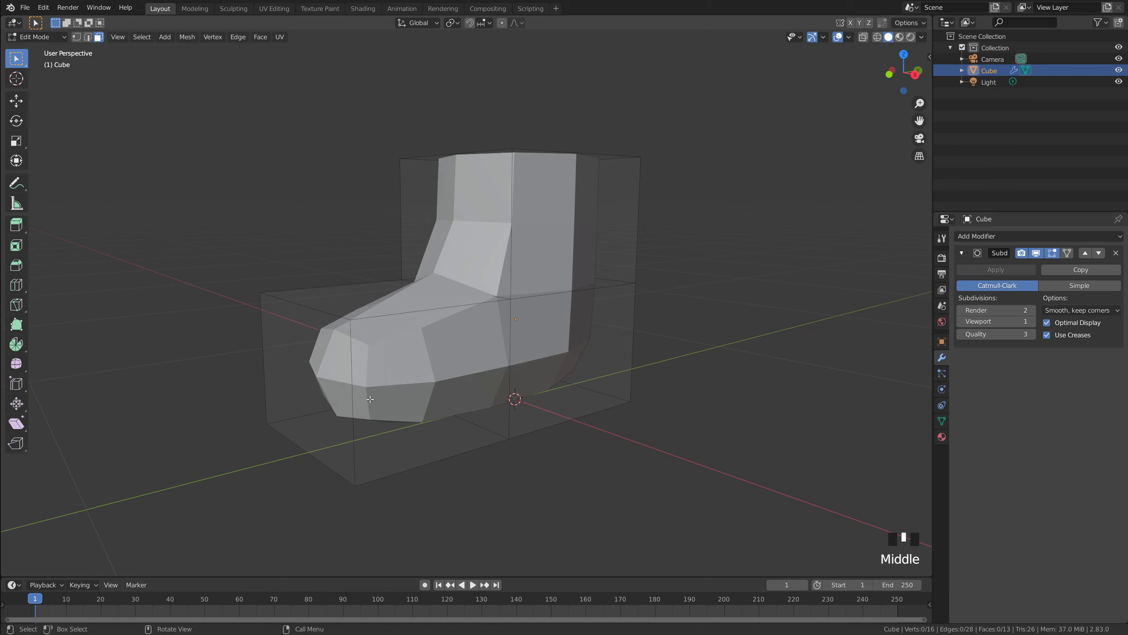
{"action": "key", "text": "ctrl+r"}
{"action": "left_click", "coordinate": [351, 398]}
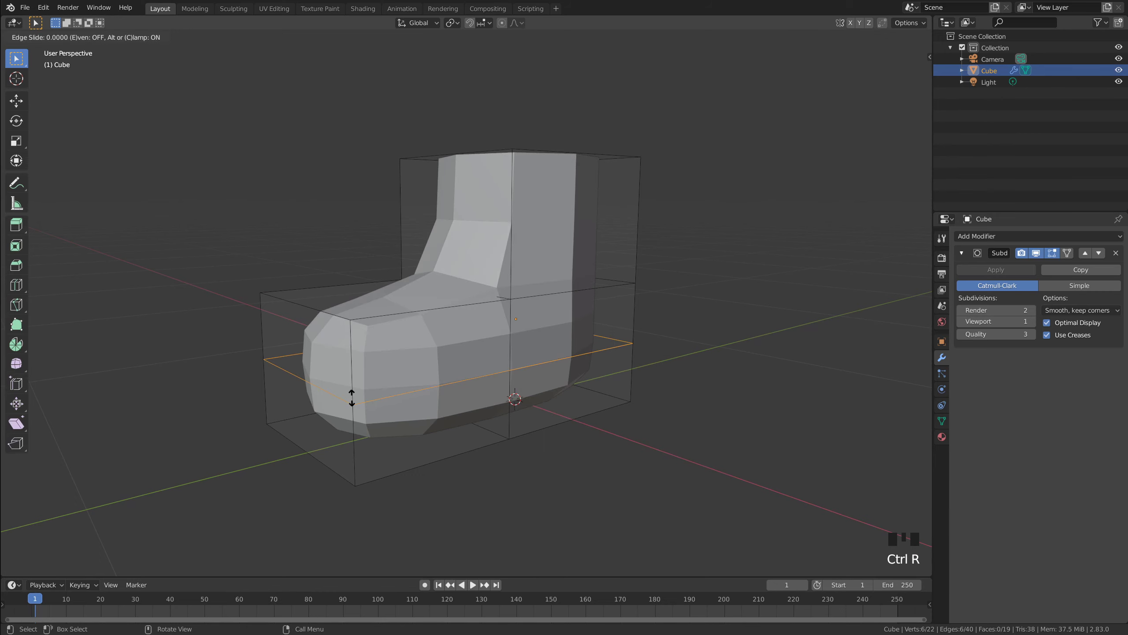
{"action": "left_click", "coordinate": [350, 436]}
{"action": "left_click", "coordinate": [599, 461]}
Examine the boot's toe and base from several angles and distances
{"action": "middle_click_drag", "start_coordinate": [599, 461], "coordinate": [551, 461]}
{"action": "scroll", "coordinate": [573, 445], "scroll_direction": "up", "scroll_amount": 2}
{"action": "scroll", "coordinate": [549, 457], "scroll_direction": "down", "scroll_amount": 2}
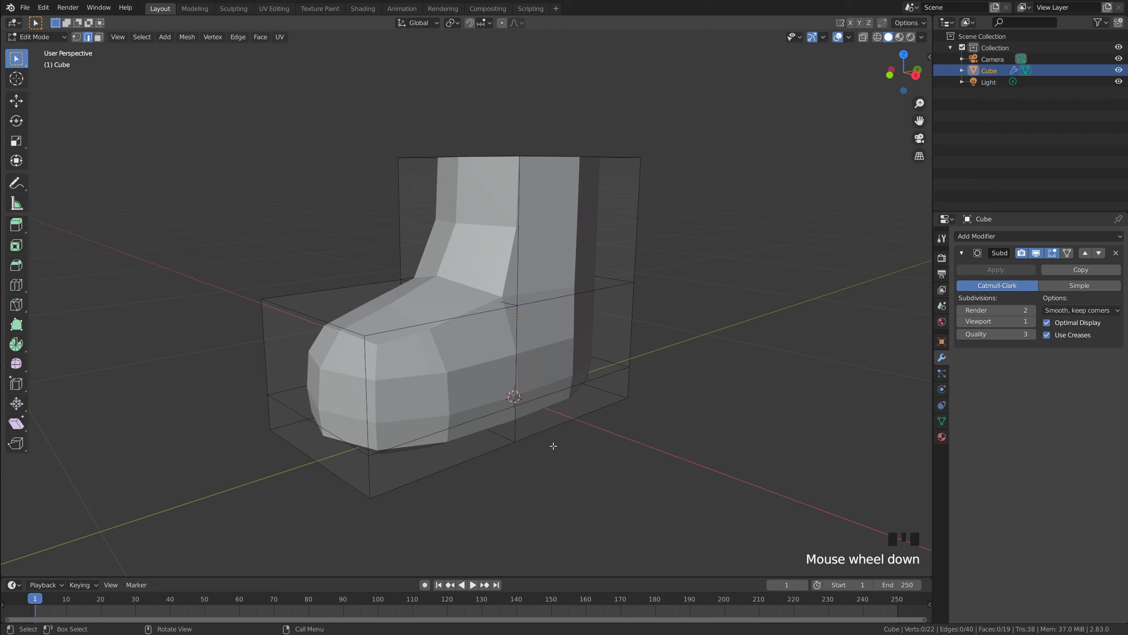
{"action": "scroll", "coordinate": [548, 427], "scroll_direction": "up", "scroll_amount": 1}
{"action": "scroll", "coordinate": [553, 432], "scroll_direction": "down", "scroll_amount": 1}
{"action": "middle_click_drag", "start_coordinate": [555, 433], "coordinate": [652, 404]}
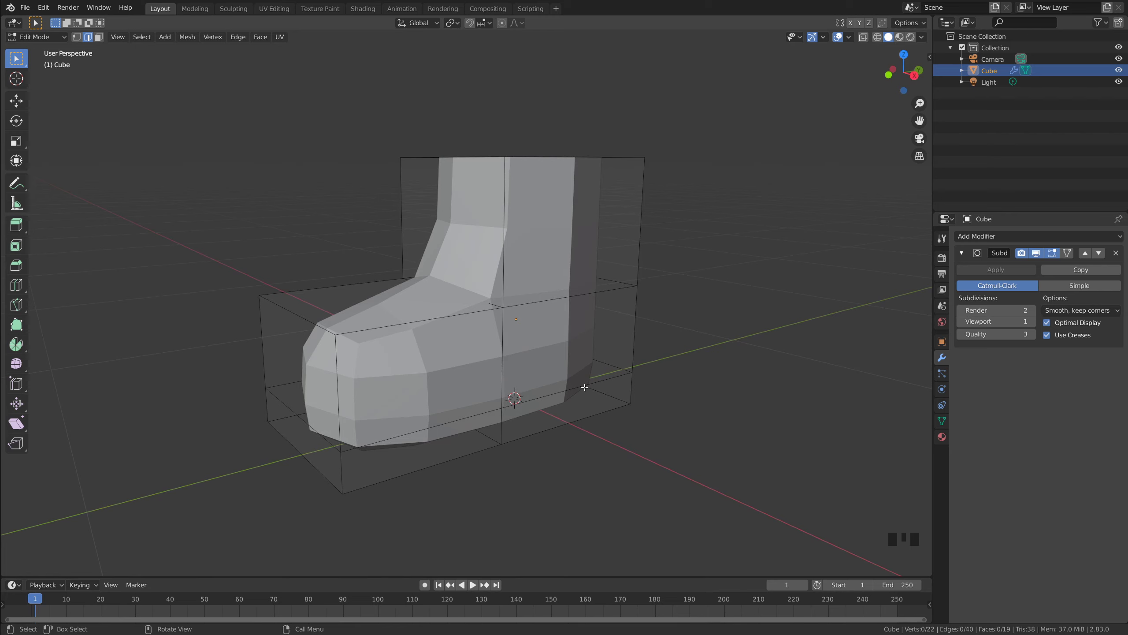
{"action": "middle_click_drag", "start_coordinate": [555, 367], "coordinate": [564, 364]}
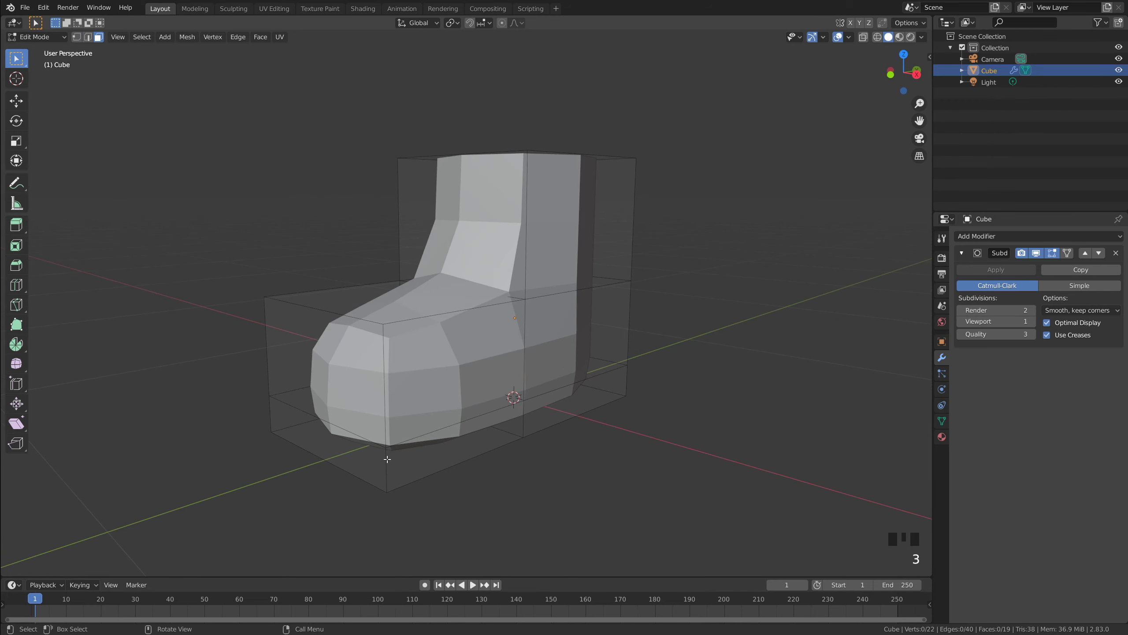
{"action": "middle_click_drag", "start_coordinate": [568, 460], "coordinate": [541, 434], "text": "shift"}
{"action": "scroll", "coordinate": [539, 434], "scroll_direction": "up", "scroll_amount": 1}
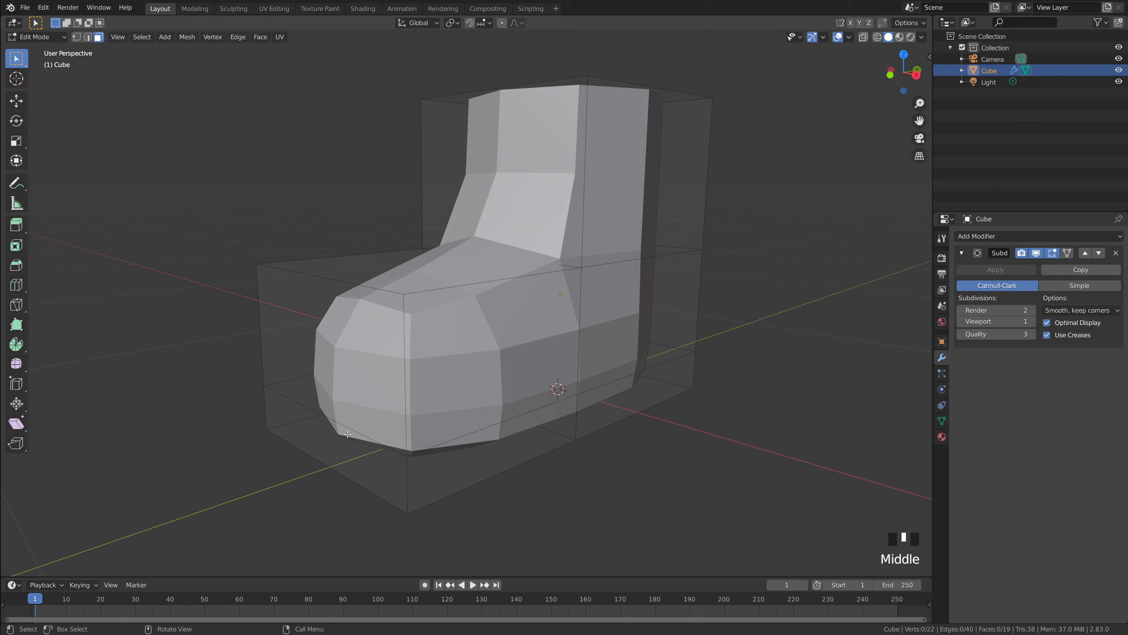
{"action": "middle_click_drag", "start_coordinate": [563, 434], "coordinate": [564, 424]}
{"action": "scroll", "coordinate": [561, 429], "scroll_direction": "down", "scroll_amount": 1}
{"action": "scroll", "coordinate": [561, 429], "scroll_direction": "up", "scroll_amount": 1}
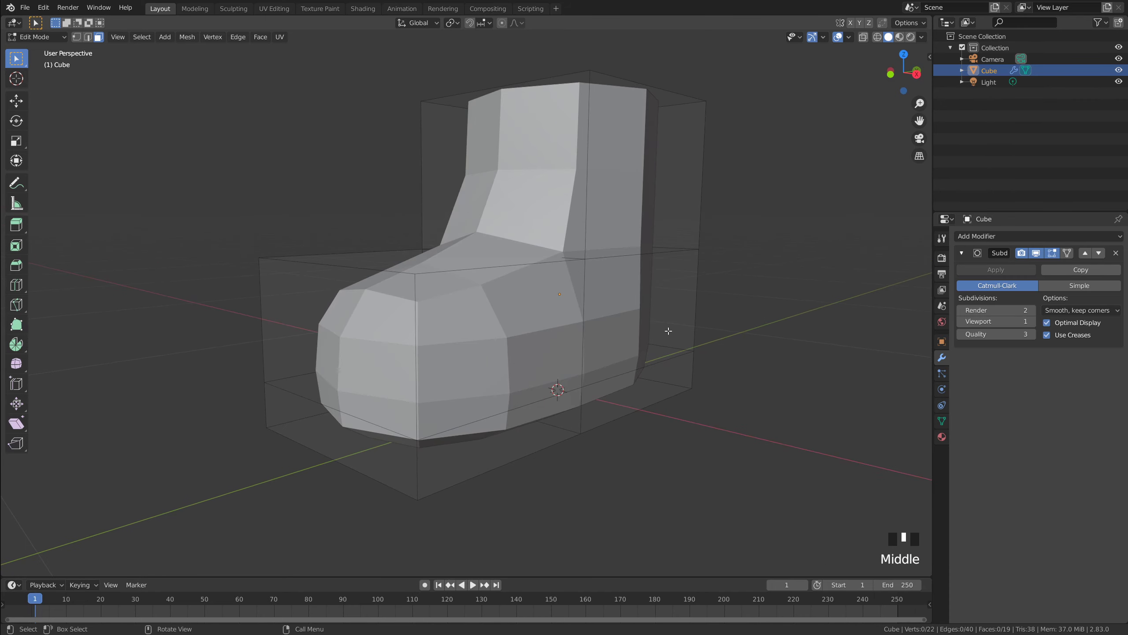
{"action": "middle_click_drag", "start_coordinate": [603, 351], "coordinate": [562, 371]}
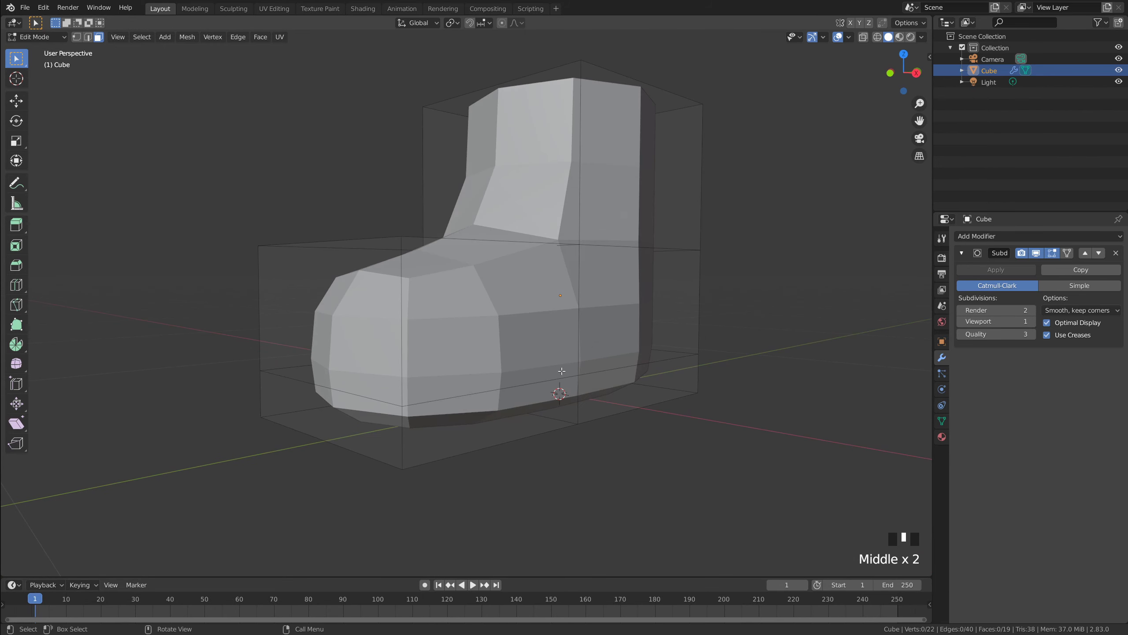
Extrude the ring of side faces around the base along their normals by about 0.16 to form a protruding sole
{"action": "left_click", "coordinate": [402, 427], "text": "alt"}
{"action": "middle_click_drag", "start_coordinate": [609, 440], "coordinate": [638, 410]}
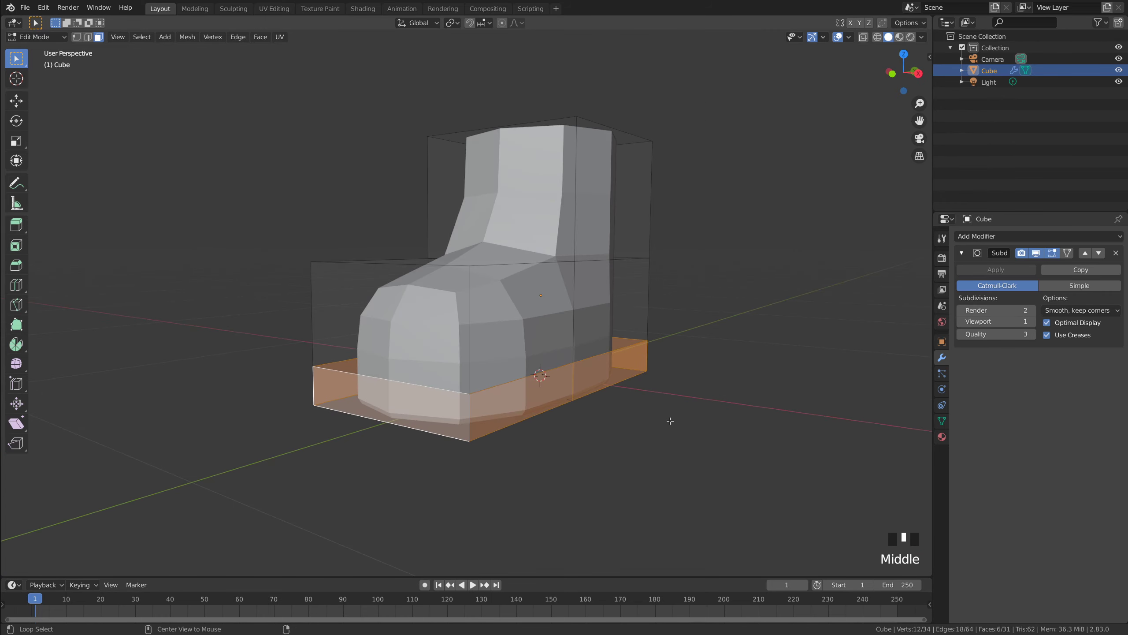
{"action": "key", "text": "alt+e"}
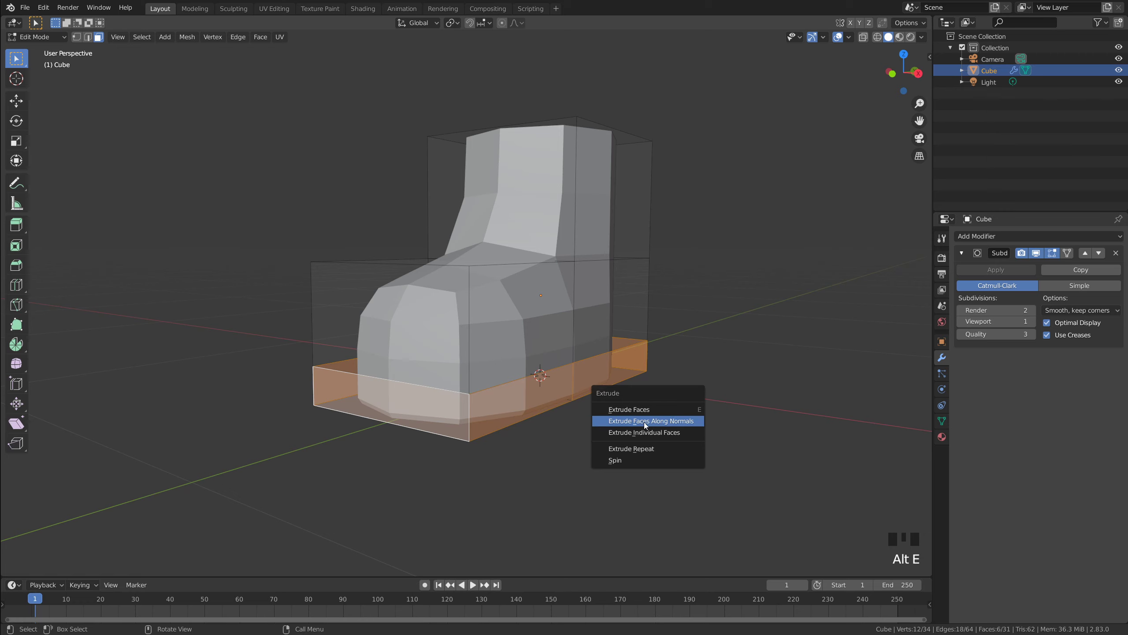
{"action": "left_click", "coordinate": [685, 422]}
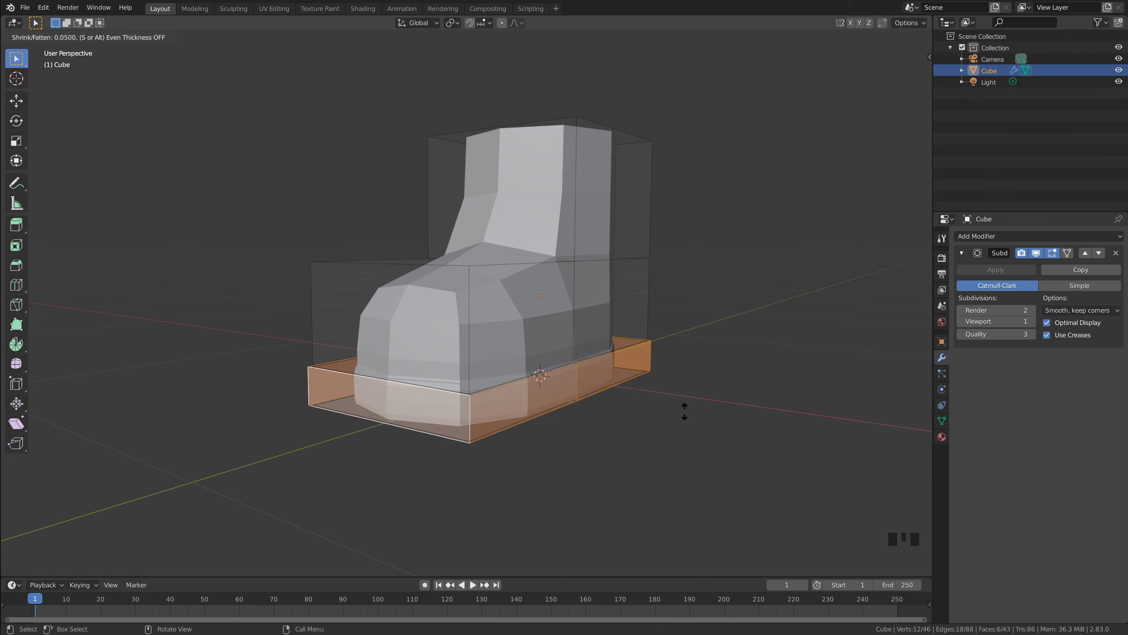
{"action": "mouse_move", "coordinate": [683, 391]}
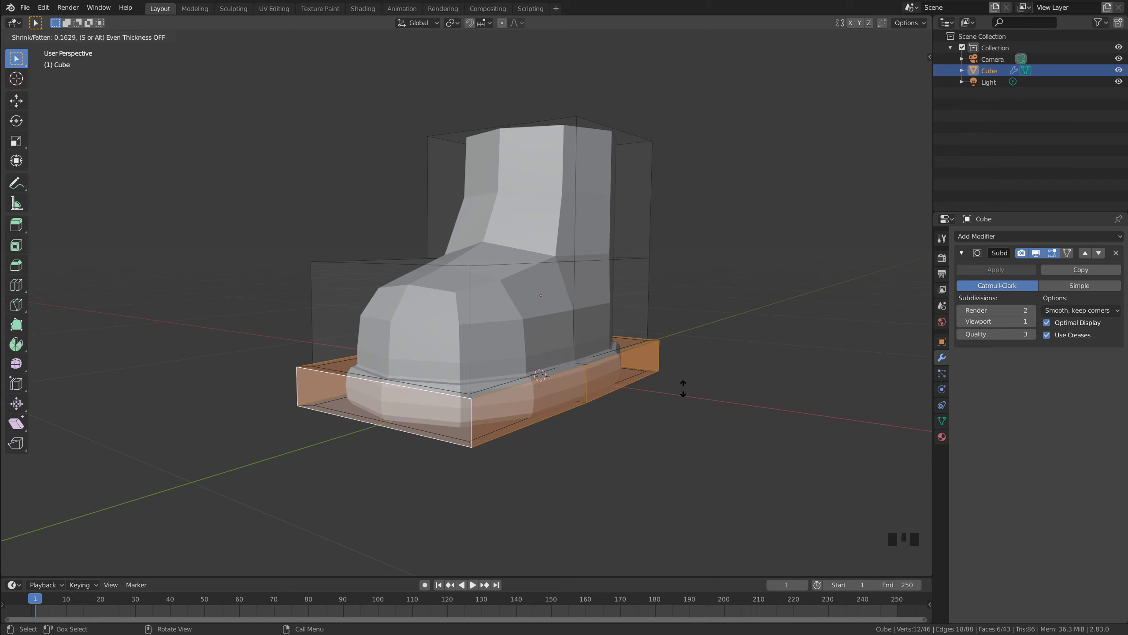
{"action": "left_click", "coordinate": [684, 389]}
{"action": "key", "text": "Tab"}
Examine the boot's sole up close, comparing the smoothed object with its editing cage
{"action": "left_click", "coordinate": [691, 389]}
{"action": "middle_click_drag", "start_coordinate": [691, 390], "coordinate": [590, 423]}
{"action": "scroll", "coordinate": [581, 386], "scroll_direction": "up", "scroll_amount": 3}
{"action": "left_click", "coordinate": [633, 388]}
{"action": "key", "text": "Tab"}
{"action": "left_click", "coordinate": [684, 407]}
{"action": "key", "text": "Tab"}
{"action": "left_click", "coordinate": [645, 411]}
Shorten the boot's shaft by lowering its top edge loop about 0.17 m along global Z
{"action": "left_click", "coordinate": [551, 358]}
{"action": "key", "text": "Tab"}
{"action": "middle_click_drag", "start_coordinate": [553, 361], "coordinate": [599, 345]}
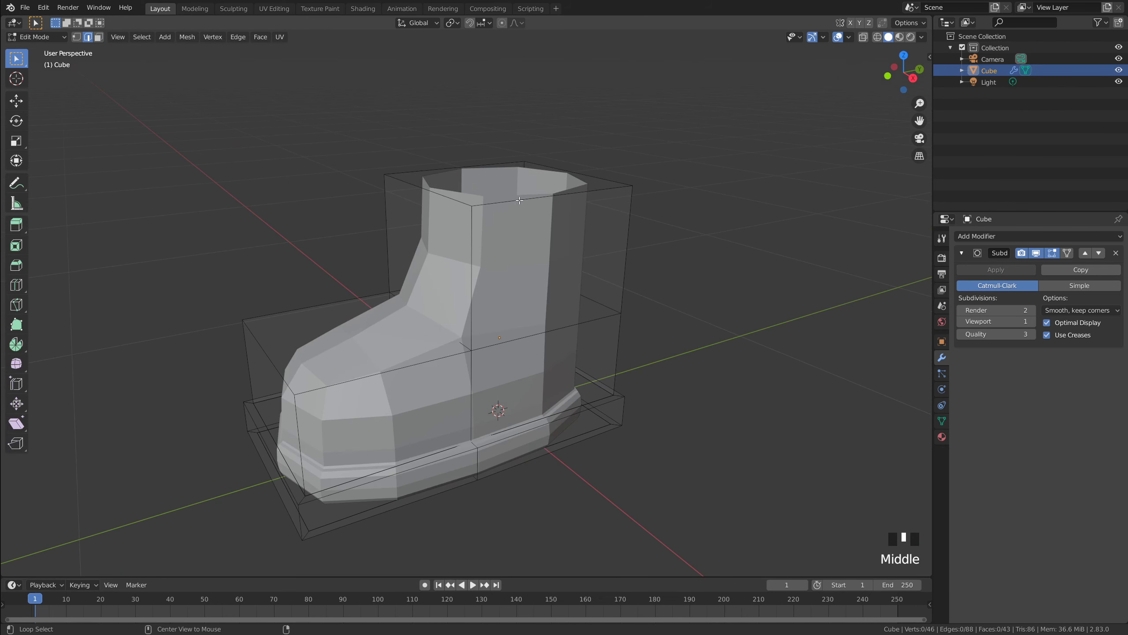
{"action": "middle_click_drag", "start_coordinate": [685, 238], "coordinate": [721, 217]}
{"action": "key", "text": "g"}
{"action": "key", "text": "z"}
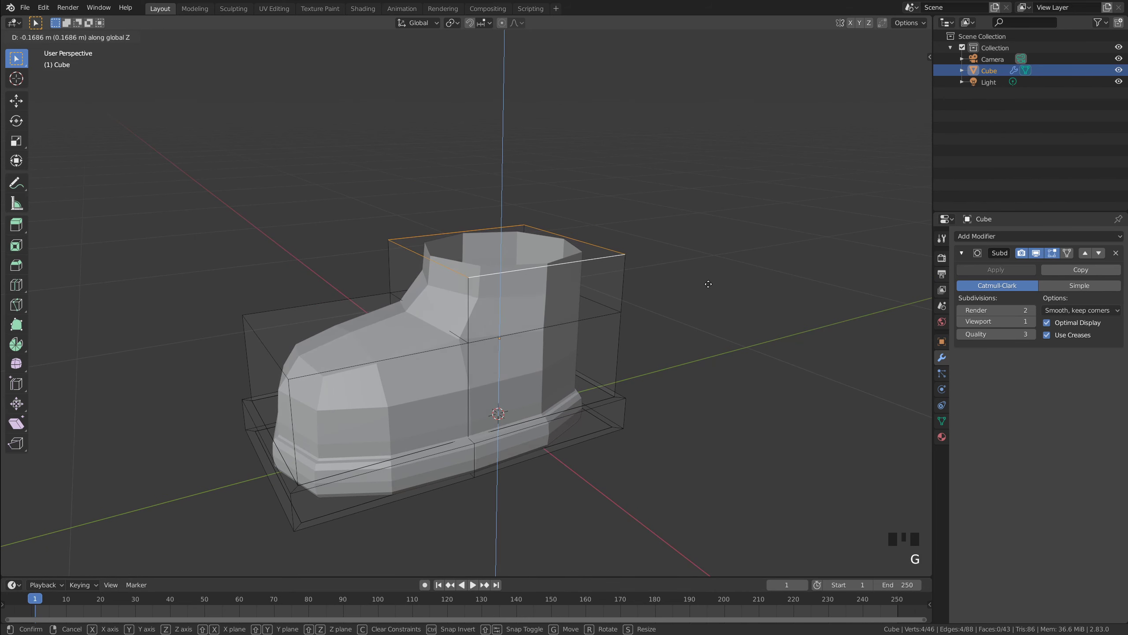
{"action": "left_click", "coordinate": [704, 286]}
{"action": "key", "text": "Tab"}
{"action": "middle_click_drag", "start_coordinate": [704, 286], "coordinate": [541, 364]}
Set the boot's Subdivision Surface render level to 1 and apply the modifier to the mesh
{"action": "left_click", "coordinate": [701, 351]}
{"action": "left_click", "coordinate": [517, 397]}
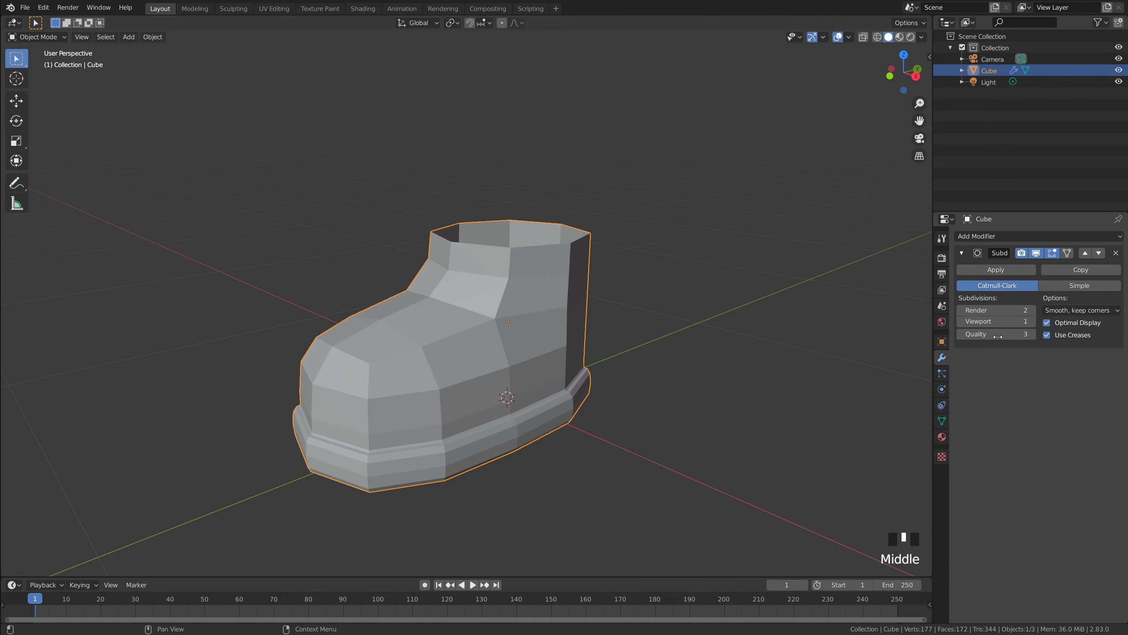
{"action": "left_click", "coordinate": [960, 312]}
{"action": "middle_click_drag", "start_coordinate": [573, 376], "coordinate": [588, 369]}
{"action": "scroll", "coordinate": [585, 372], "scroll_direction": "up", "scroll_amount": 2}
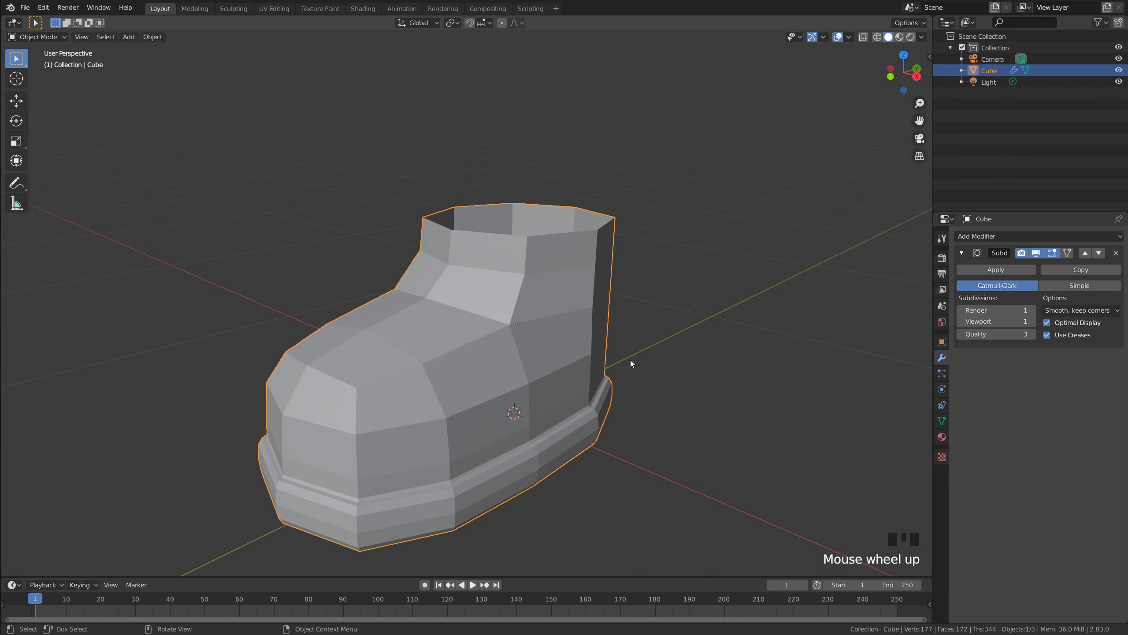
{"action": "left_click", "coordinate": [1010, 270]}
{"action": "key", "text": "Tab"}
{"action": "key", "text": "Tab"}
{"action": "middle_click_drag", "start_coordinate": [587, 371], "coordinate": [601, 319]}
Bevel the lengthwise edge loop down the middle of the boot with 2 segments and a width of about 0.38 m
{"action": "key", "text": "Tab"}
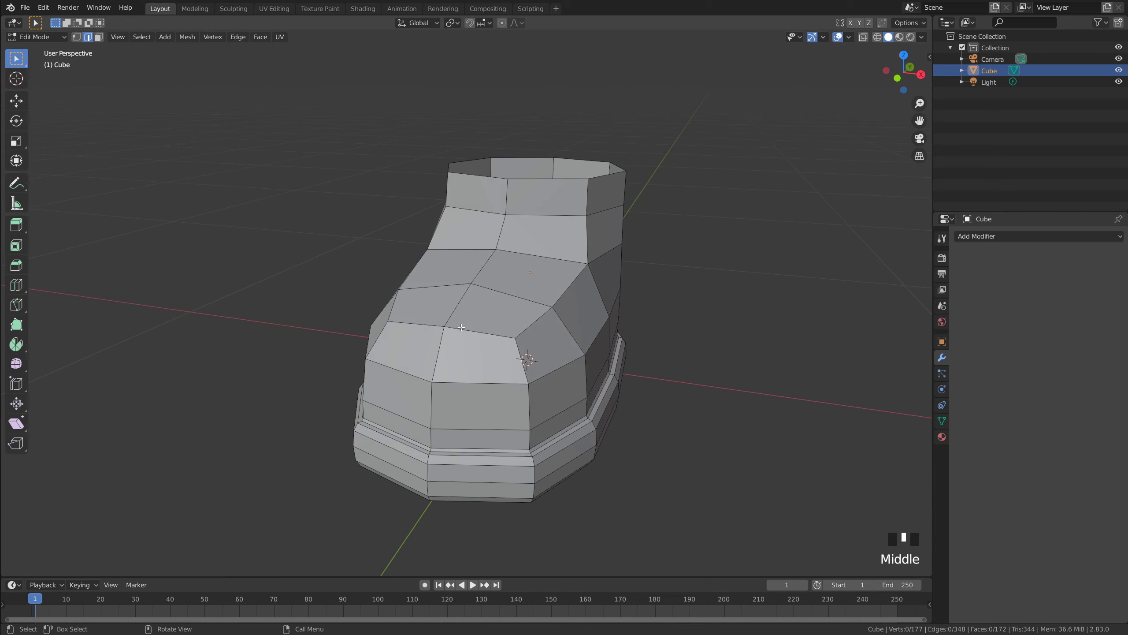
{"action": "middle_click_drag", "start_coordinate": [490, 229], "coordinate": [484, 285]}
{"action": "middle_click_drag", "start_coordinate": [611, 269], "coordinate": [556, 268]}
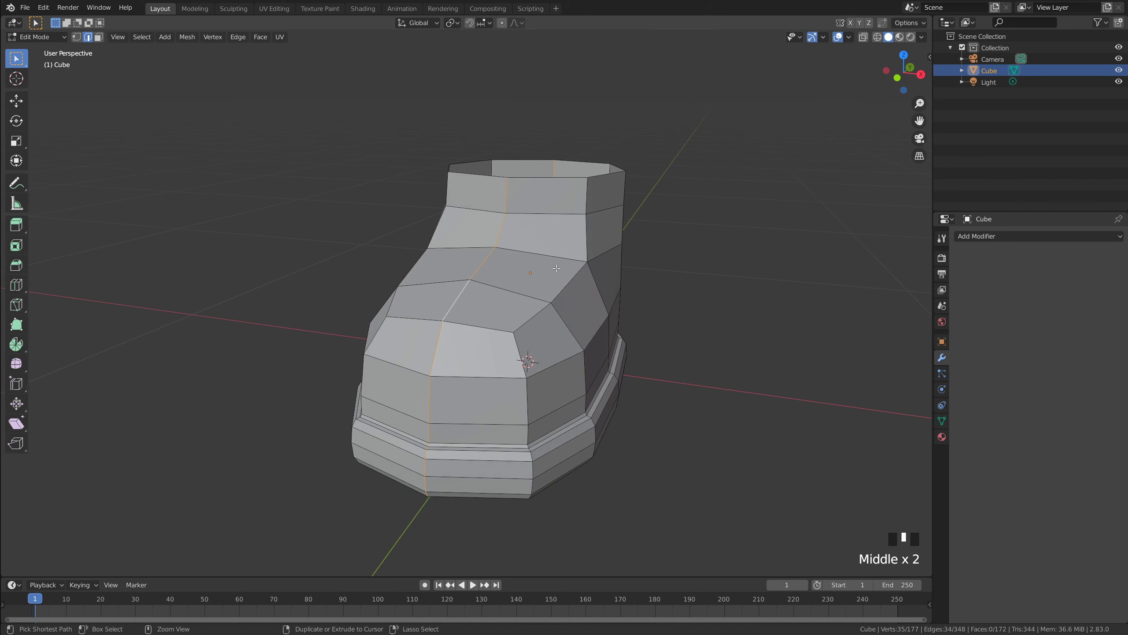
{"action": "key", "text": "ctrl+b"}
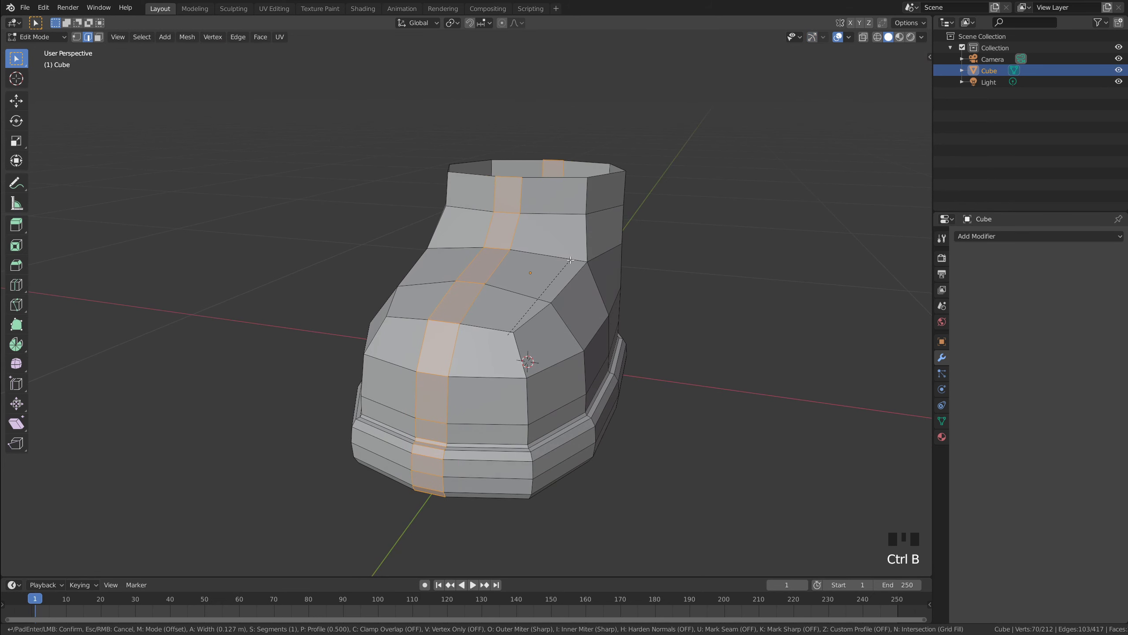
{"action": "scroll", "coordinate": [576, 260], "scroll_direction": "up", "scroll_amount": 5}
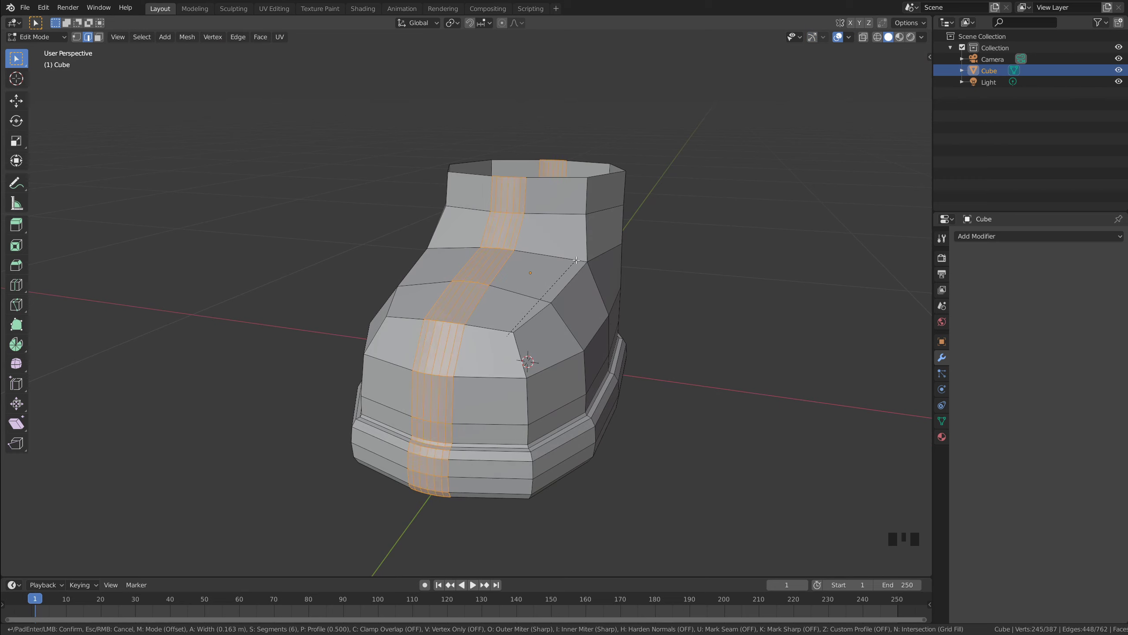
{"action": "mouse_move", "coordinate": [585, 259]}
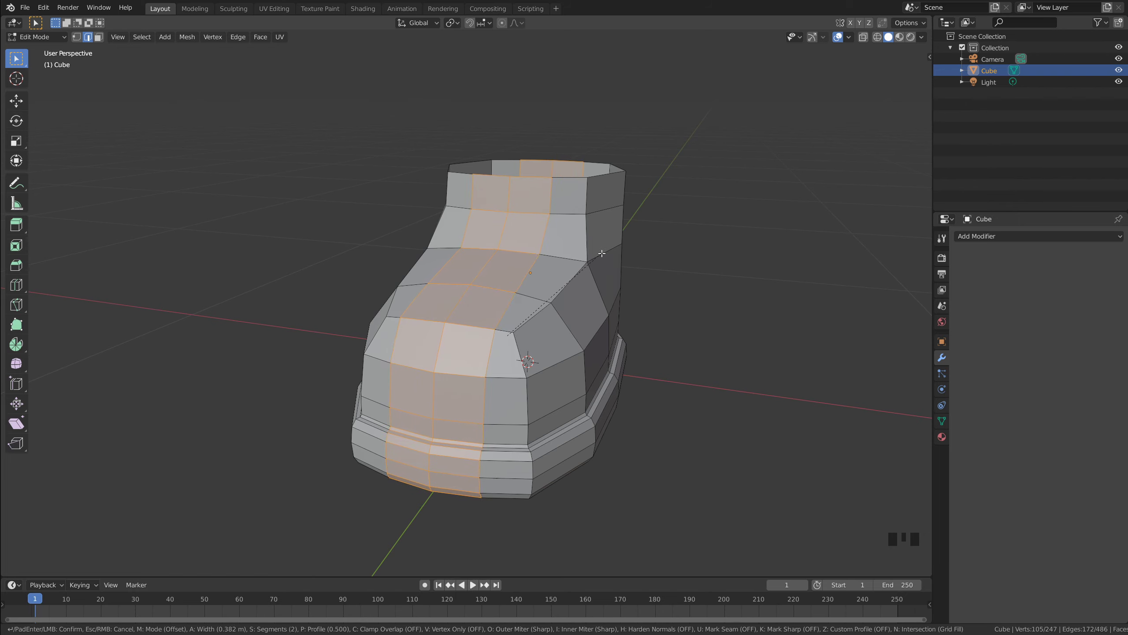
{"action": "left_click", "coordinate": [602, 253]}
{"action": "key", "text": "Tab"}
{"action": "left_click", "coordinate": [666, 268]}
{"action": "middle_click_drag", "start_coordinate": [667, 267], "coordinate": [492, 197]}
Separate the six central faces on the upper instep and front of the shaft into their own object for the tongue
{"action": "key", "text": "Tab"}
{"action": "middle_click_drag", "start_coordinate": [484, 243], "coordinate": [472, 290]}
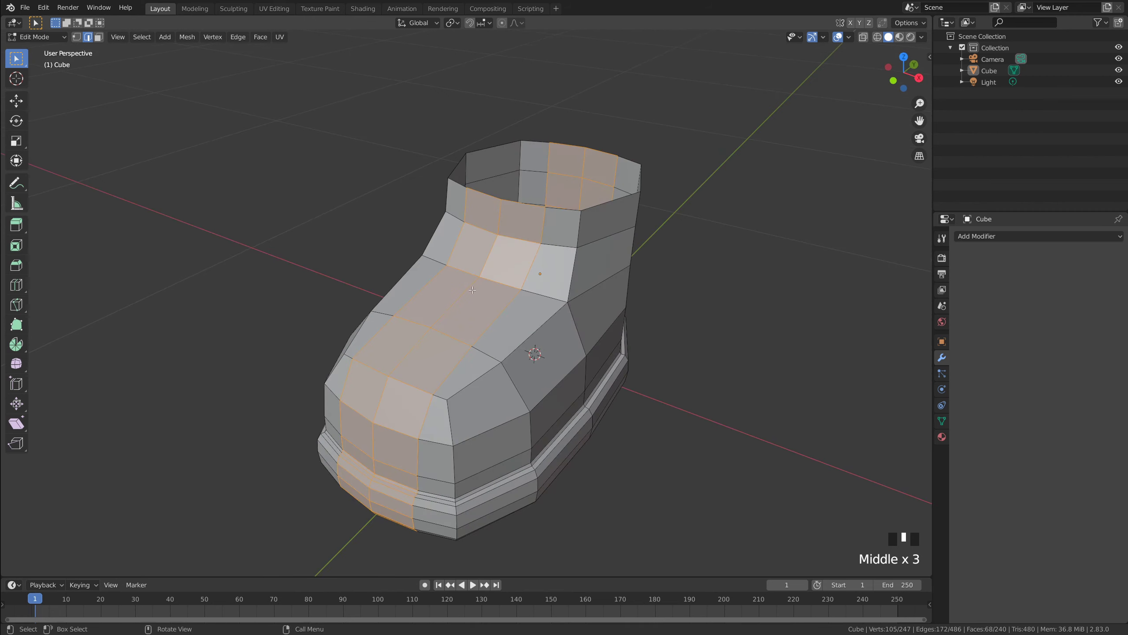
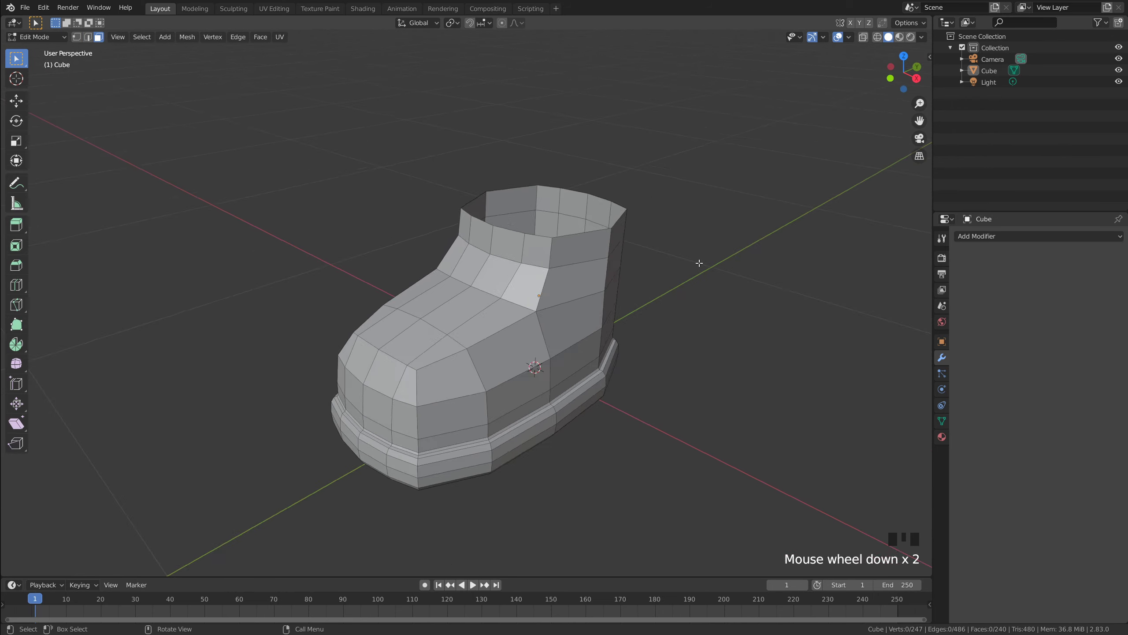
{"action": "scroll", "coordinate": [698, 263], "scroll_direction": "up", "scroll_amount": 1}
{"action": "middle_click_drag", "start_coordinate": [708, 260], "coordinate": [572, 303]}
{"action": "left_click", "coordinate": [471, 311]}
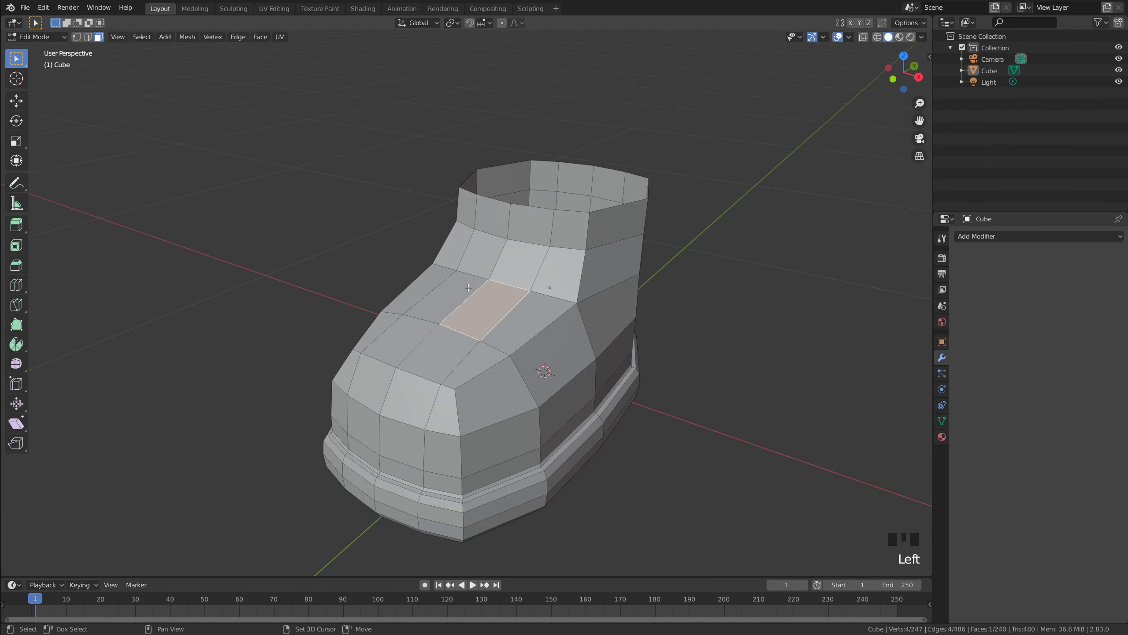
{"action": "left_click", "coordinate": [468, 288], "text": "shift"}
{"action": "left_click", "coordinate": [484, 309], "text": "shift"}
{"action": "left_click", "coordinate": [483, 251], "text": "shift"}
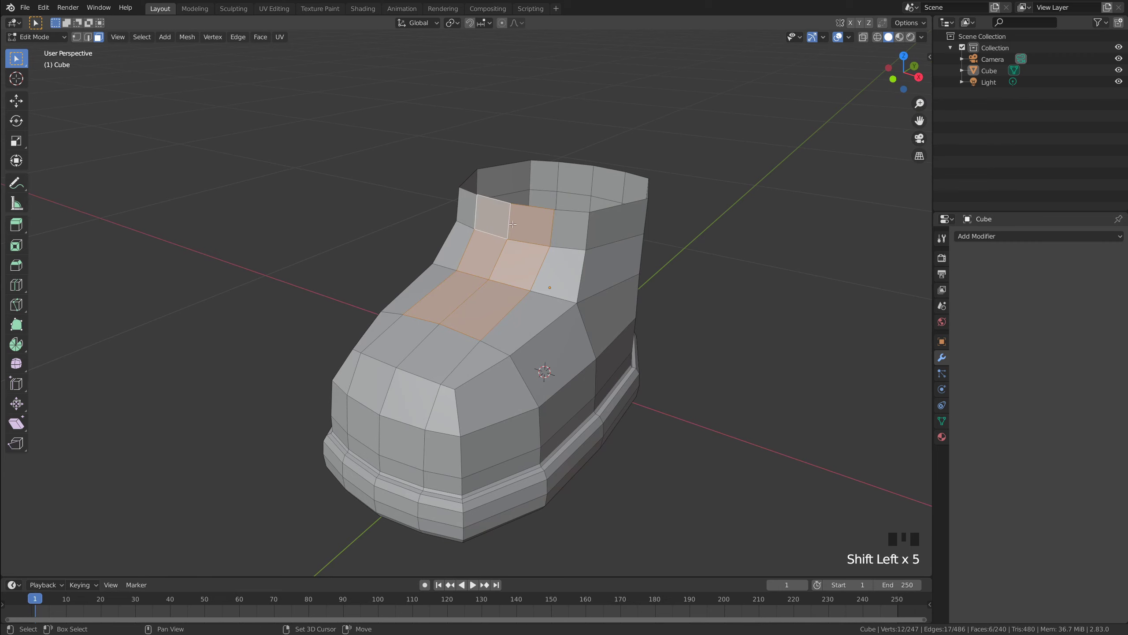
{"action": "key", "text": "p"}
{"action": "left_click", "coordinate": [552, 237]}
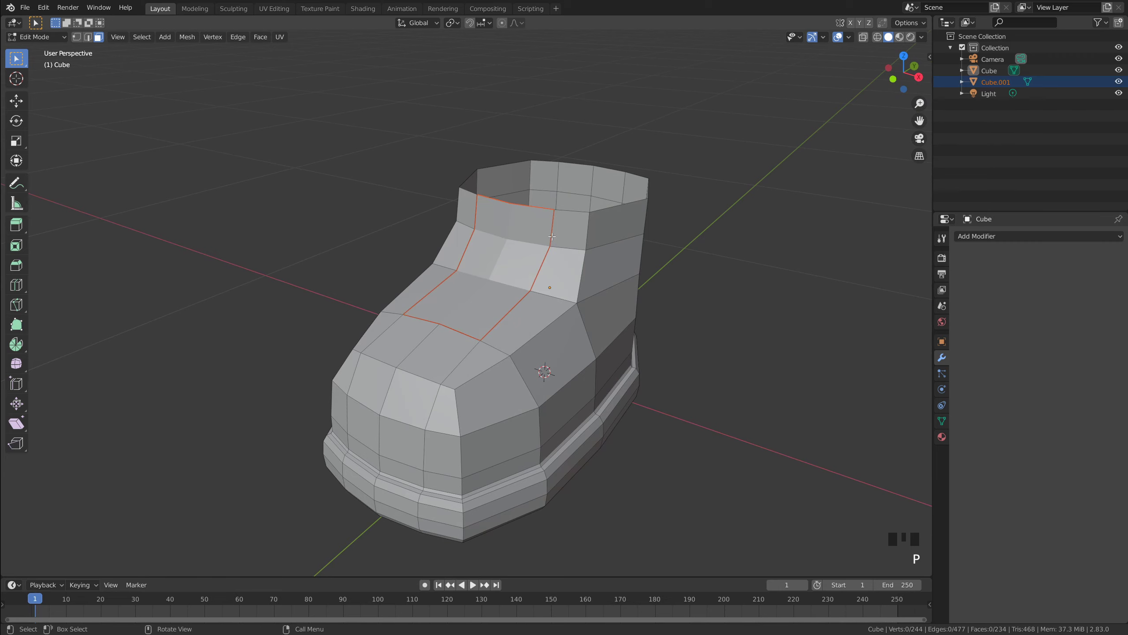
{"action": "key", "text": "Tab"}
{"action": "scroll", "coordinate": [660, 284], "scroll_direction": "up", "scroll_amount": 1}
{"action": "mouse_move", "coordinate": [659, 284]}
{"action": "middle_mouse_down"}
{"action": "mouse_move", "coordinate": [745, 275]}
{"action": "mouse_move", "coordinate": [646, 277]}
{"action": "middle_mouse_up"}
{"action": "left_click", "coordinate": [531, 256]}
{"action": "mouse_move", "coordinate": [531, 255]}
{"action": "middle_mouse_down"}
{"action": "mouse_move", "coordinate": [519, 245]}
{"action": "mouse_move", "coordinate": [531, 240]}
{"action": "middle_mouse_up"}
{"action": "key", "text": "g"}
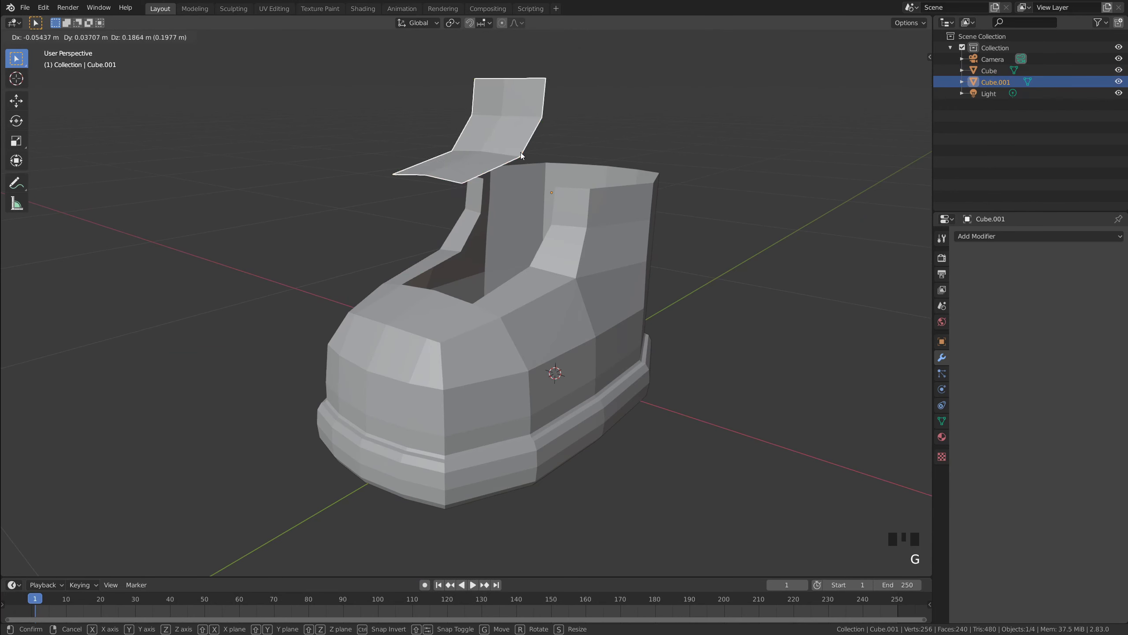
{"action": "right_click", "coordinate": [521, 155]}
{"action": "left_click", "coordinate": [734, 281]}
{"action": "middle_click_drag", "start_coordinate": [734, 282], "coordinate": [480, 305]}
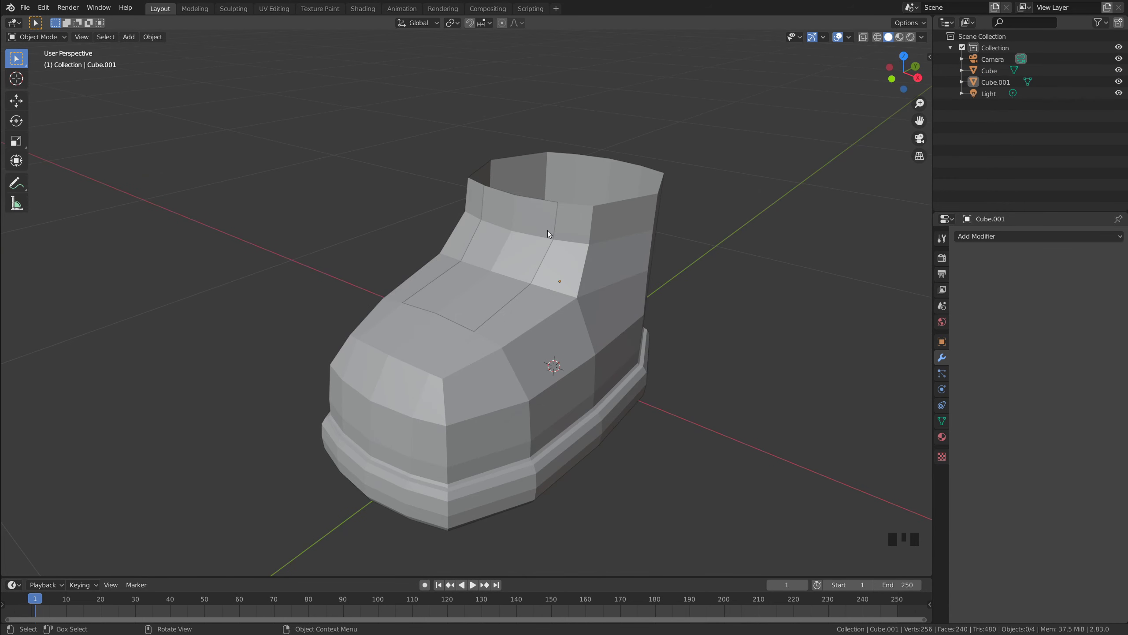
Set the separated tongue piece's origin to its Center of Mass (Surface)
{"action": "scroll", "coordinate": [547, 232], "scroll_direction": "up", "scroll_amount": 1}
{"action": "mouse_move", "coordinate": [513, 229]}
{"action": "middle_mouse_down", "text": "shift"}
{"action": "mouse_move", "coordinate": [400, 240]}
{"action": "mouse_move", "coordinate": [485, 239]}
{"action": "mouse_move", "coordinate": [536, 222]}
{"action": "mouse_move", "coordinate": [529, 245]}
{"action": "mouse_move", "coordinate": [650, 235]}
{"action": "mouse_move", "coordinate": [528, 243]}
{"action": "middle_mouse_up", "text": "shift"}
{"action": "left_click", "coordinate": [503, 231]}
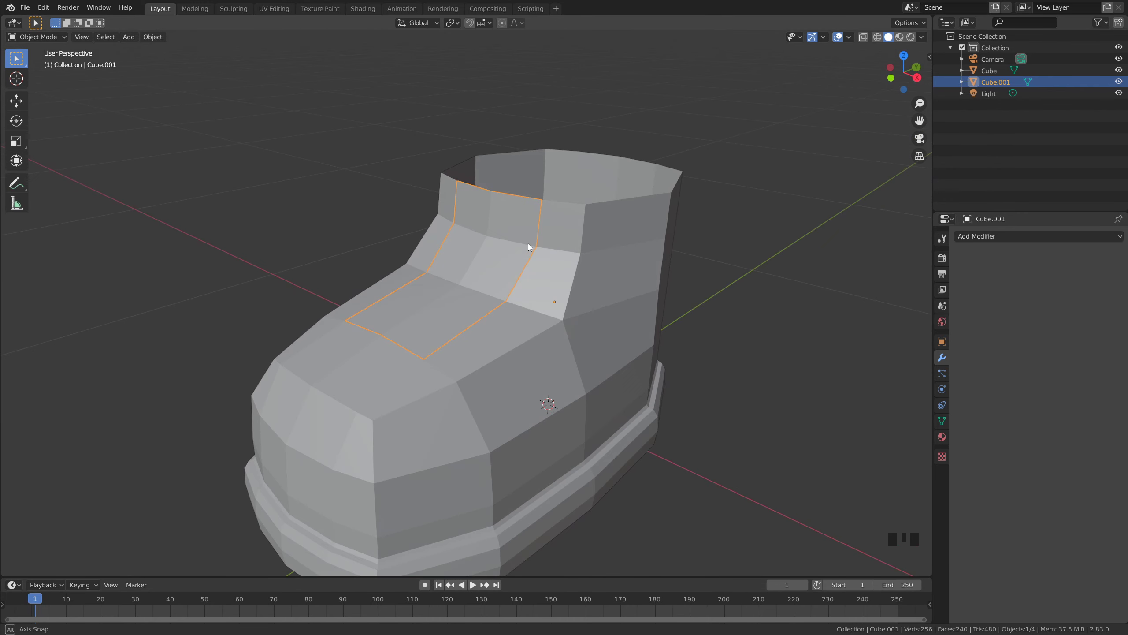
{"action": "scroll", "coordinate": [560, 263], "scroll_direction": "down", "scroll_amount": 2}
{"action": "scroll", "coordinate": [675, 290], "scroll_direction": "up", "scroll_amount": 3}
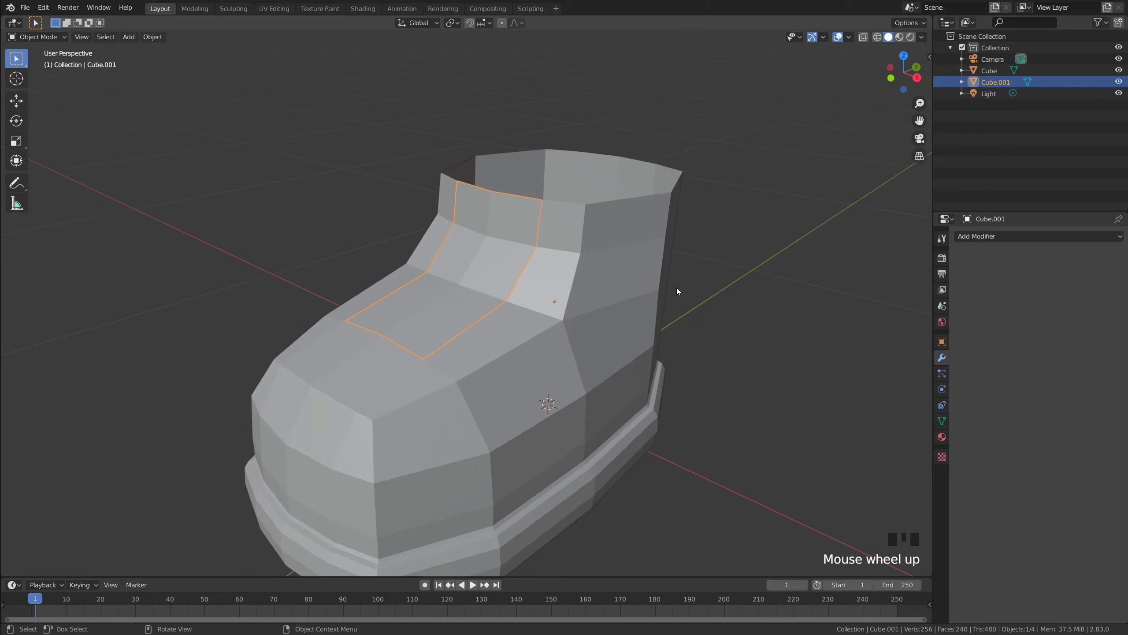
{"action": "mouse_move", "coordinate": [675, 290]}
{"action": "middle_mouse_down"}
{"action": "mouse_move", "coordinate": [630, 287]}
{"action": "mouse_move", "coordinate": [721, 282]}
{"action": "mouse_move", "coordinate": [551, 305]}
{"action": "mouse_move", "coordinate": [788, 292]}
{"action": "mouse_move", "coordinate": [677, 286]}
{"action": "middle_mouse_up"}
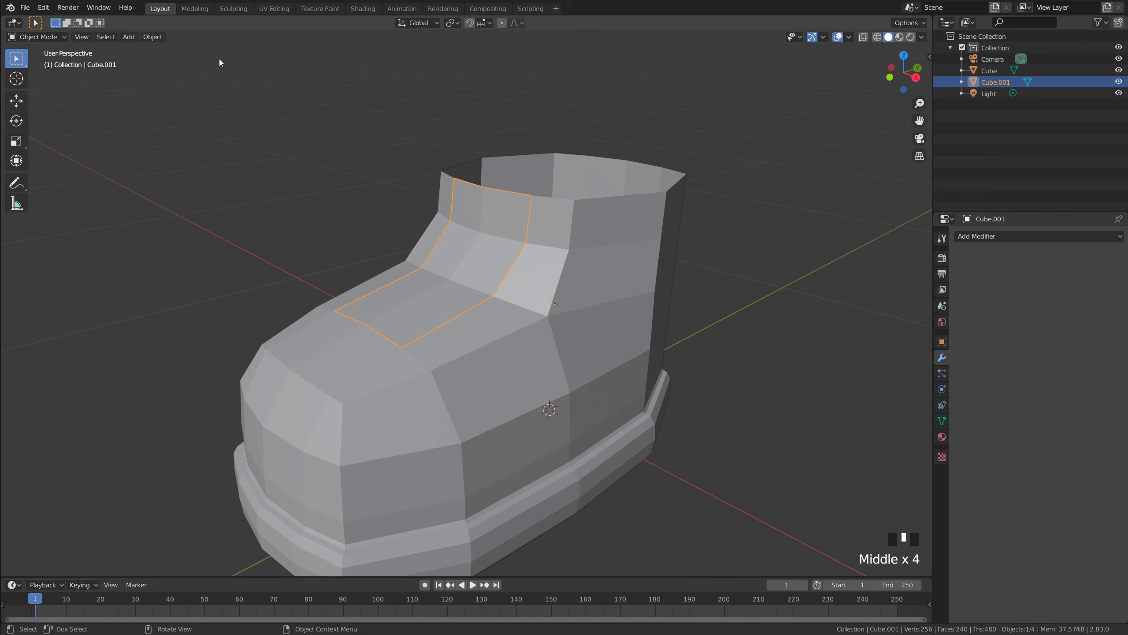
{"action": "left_click", "coordinate": [152, 37]}
{"action": "mouse_move", "coordinate": [179, 63]}
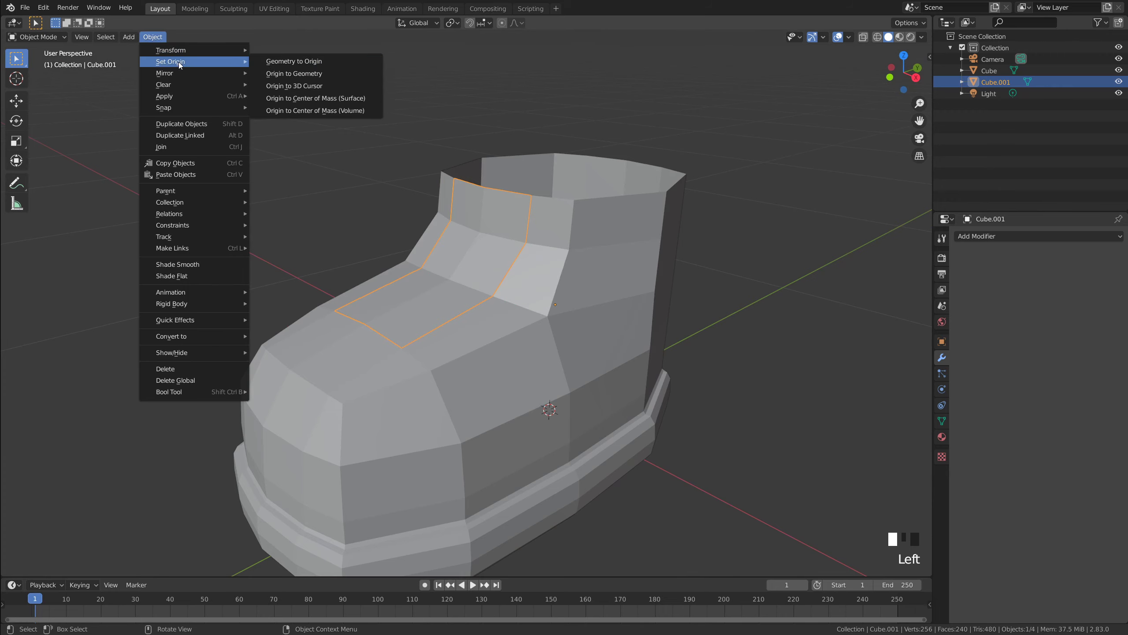
{"action": "left_click", "coordinate": [328, 98]}
{"action": "left_click", "coordinate": [813, 240]}
{"action": "middle_click_drag", "start_coordinate": [489, 261], "coordinate": [485, 259]}
{"action": "left_click", "coordinate": [448, 258]}
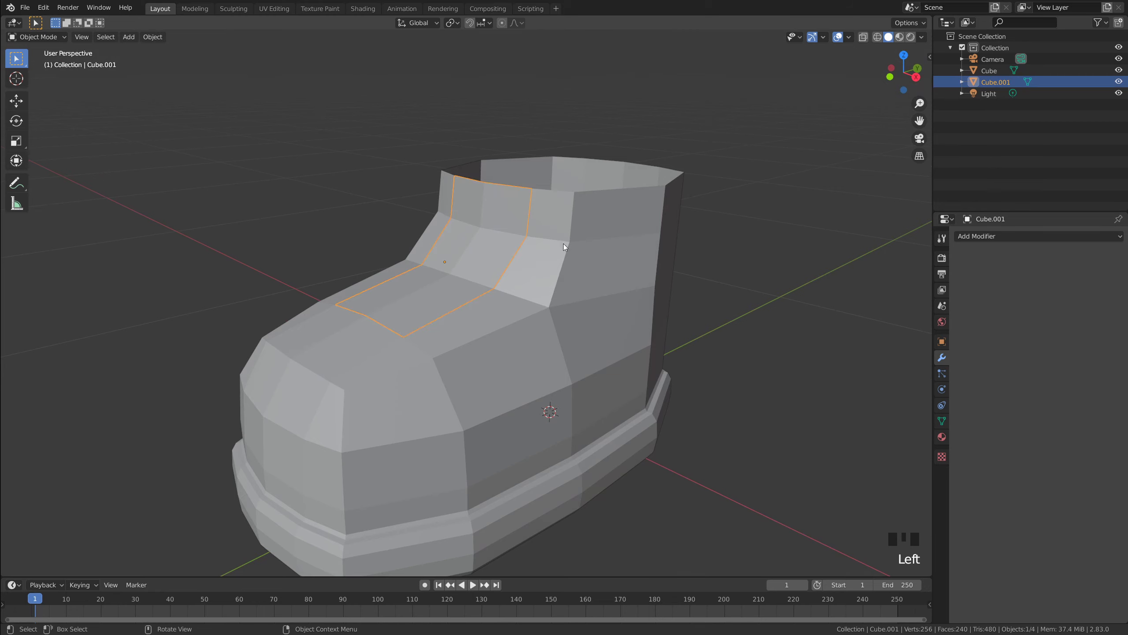
Scale the tongue piece up uniformly by about 1.36 and check its fit in the boot opening
{"action": "middle_click_drag", "start_coordinate": [563, 244], "coordinate": [666, 272]}
{"action": "key", "text": "s"}
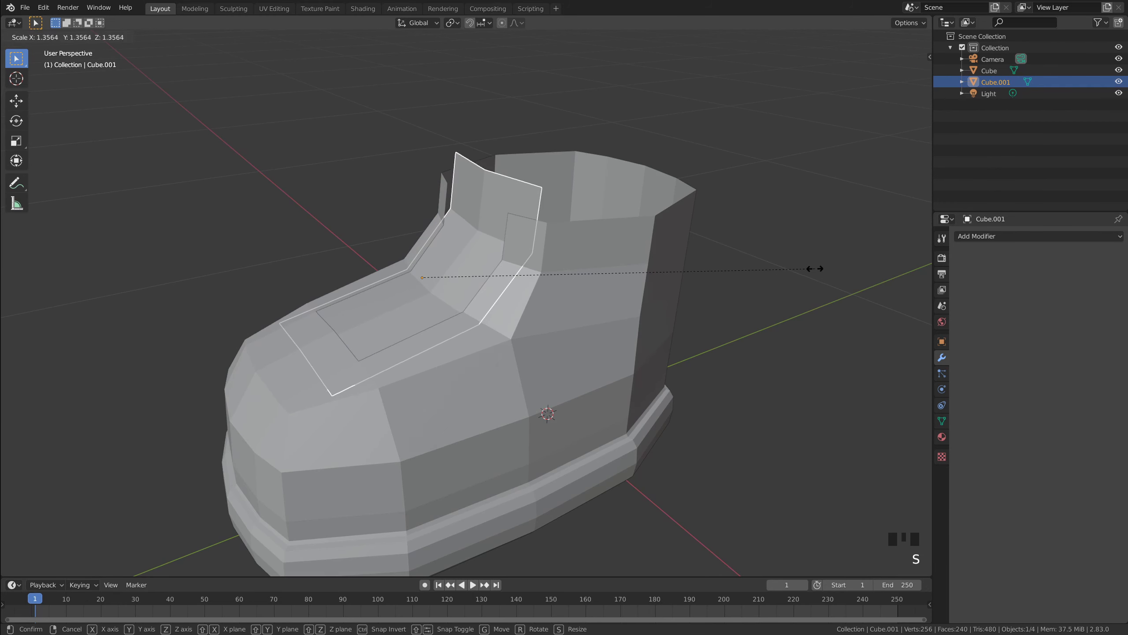
{"action": "left_click", "coordinate": [822, 272]}
{"action": "left_click", "coordinate": [785, 292]}
{"action": "middle_click_drag", "start_coordinate": [784, 291], "coordinate": [541, 173]}
{"action": "left_click", "coordinate": [513, 144]}
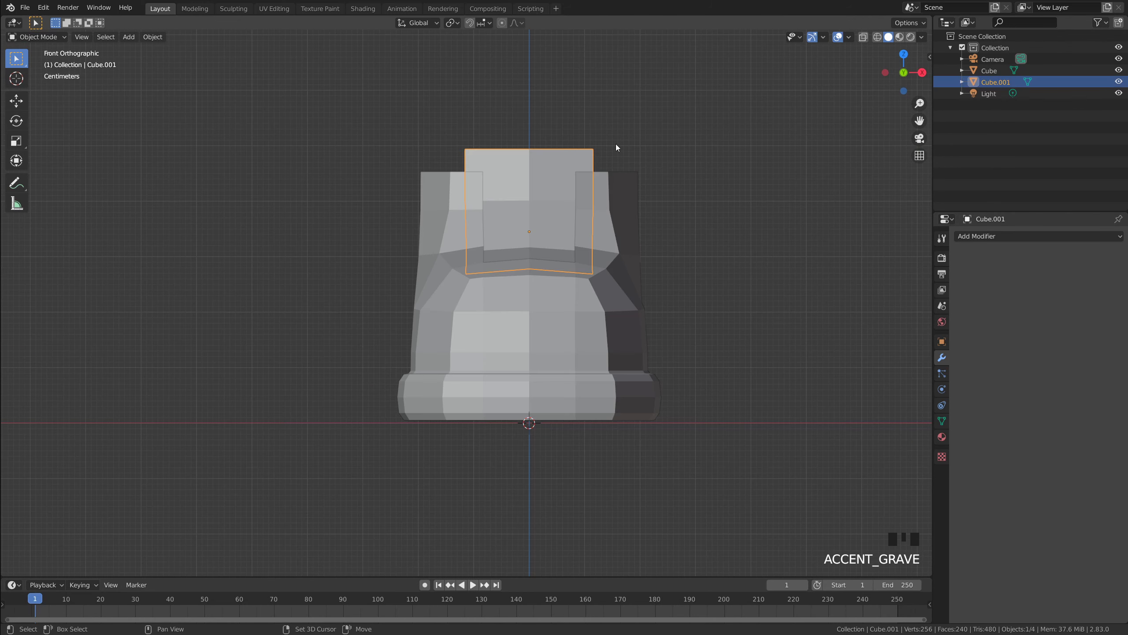
{"action": "middle_click_drag", "start_coordinate": [616, 143], "coordinate": [545, 187], "text": "shift"}
{"action": "left_click", "coordinate": [726, 229]}
{"action": "scroll", "coordinate": [726, 230], "scroll_direction": "up", "scroll_amount": 1}
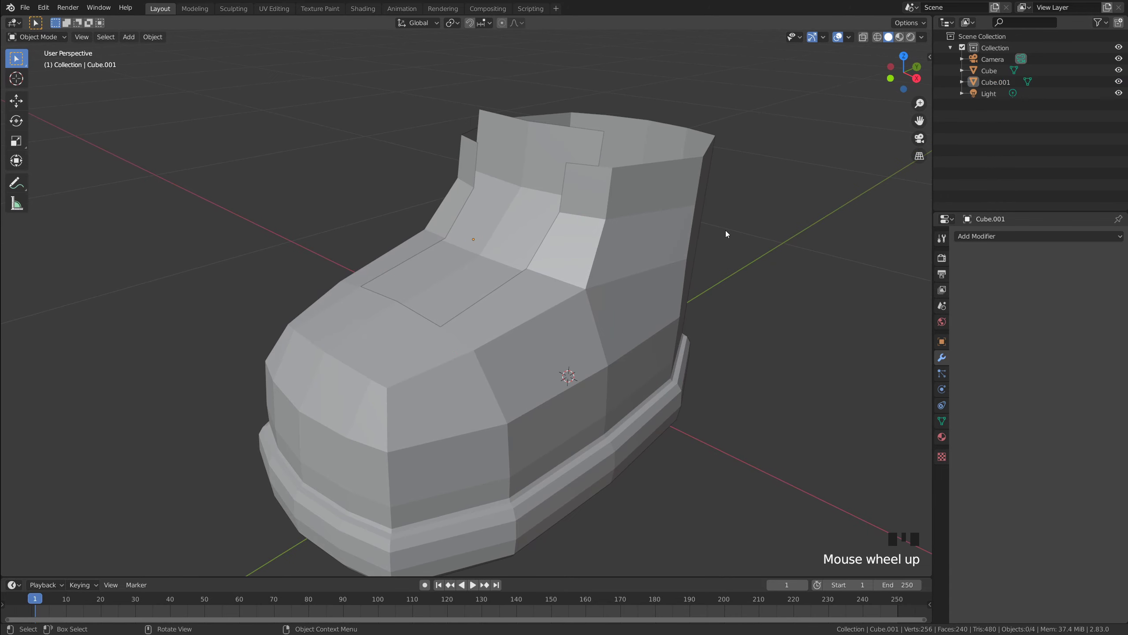
{"action": "middle_click_drag", "start_coordinate": [726, 230], "coordinate": [508, 164]}
Add a Solidify modifier to the tongue piece with a thickness of 0.173 m
{"action": "left_click", "coordinate": [529, 161]}
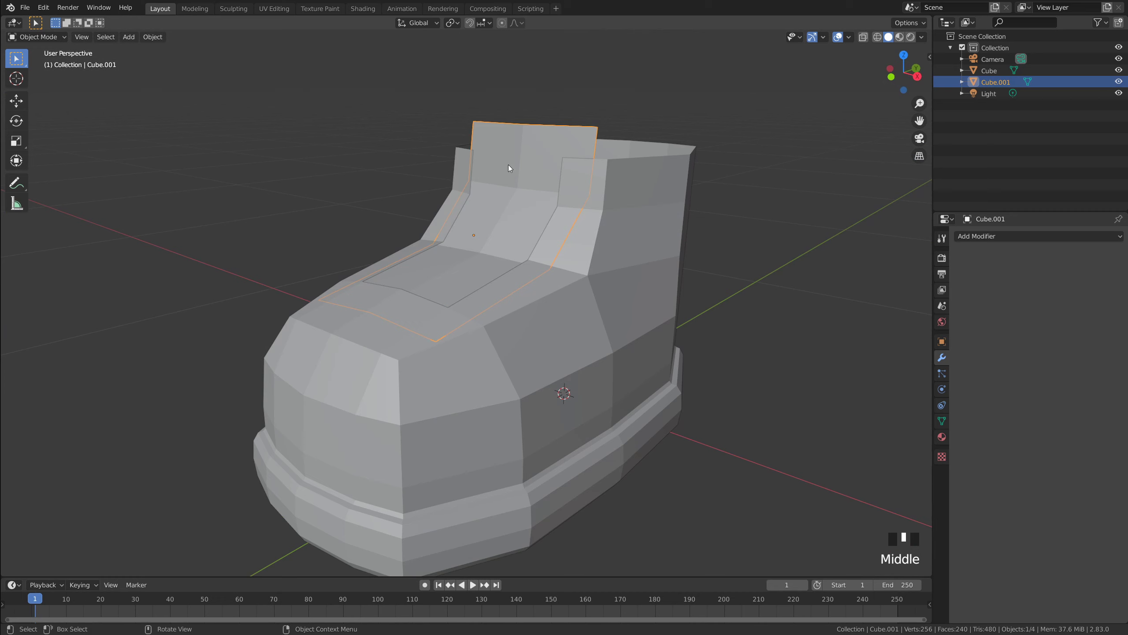
{"action": "left_click", "coordinate": [1017, 238]}
{"action": "left_click", "coordinate": [896, 410]}
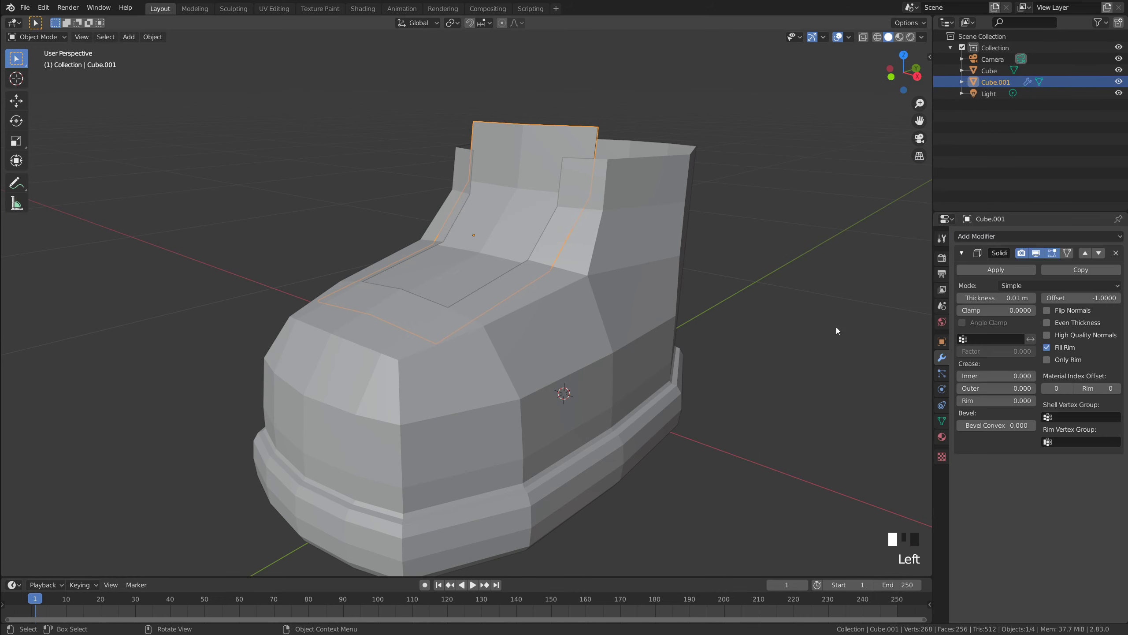
{"action": "middle_click_drag", "start_coordinate": [839, 325], "coordinate": [630, 298]}
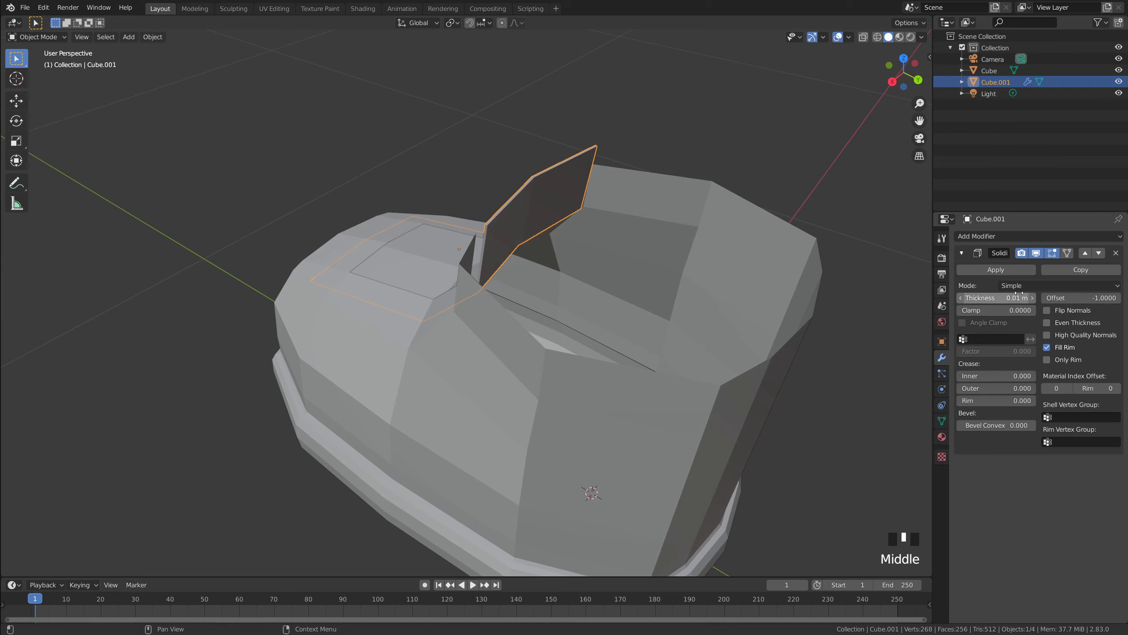
{"action": "left_click_drag", "start_coordinate": [992, 298], "coordinate": [1045, 298]}
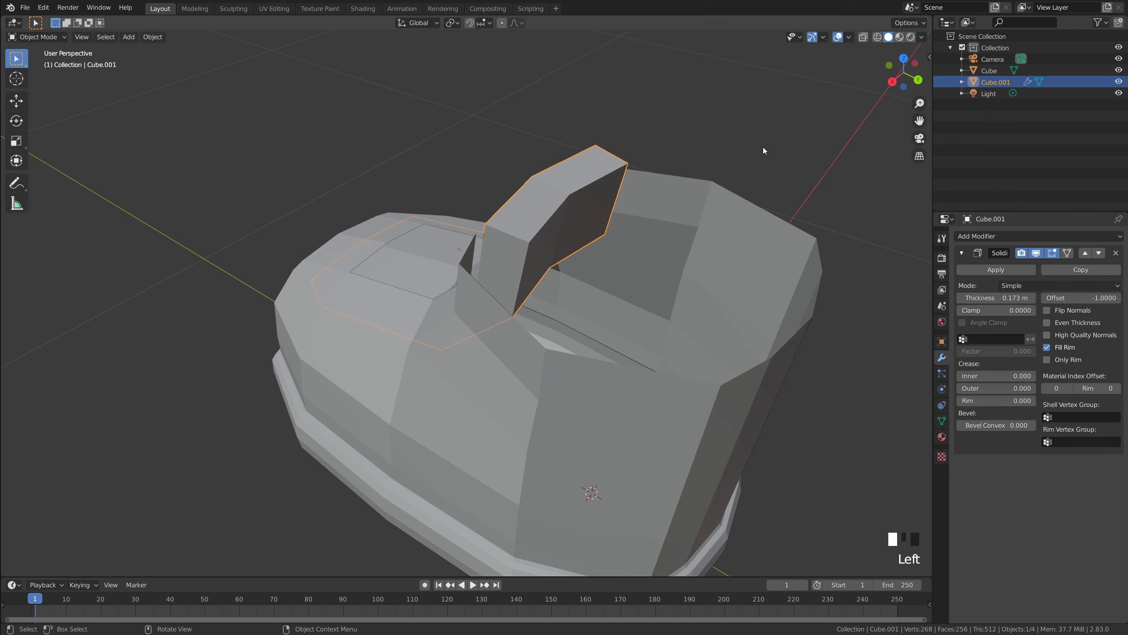
Add a Subdivision Surface modifier to the thickened tongue and inspect its rounded shape in the boot
{"action": "middle_click_drag", "start_coordinate": [764, 146], "coordinate": [599, 192]}
{"action": "left_click", "coordinate": [600, 192]}
{"action": "left_click", "coordinate": [970, 236]}
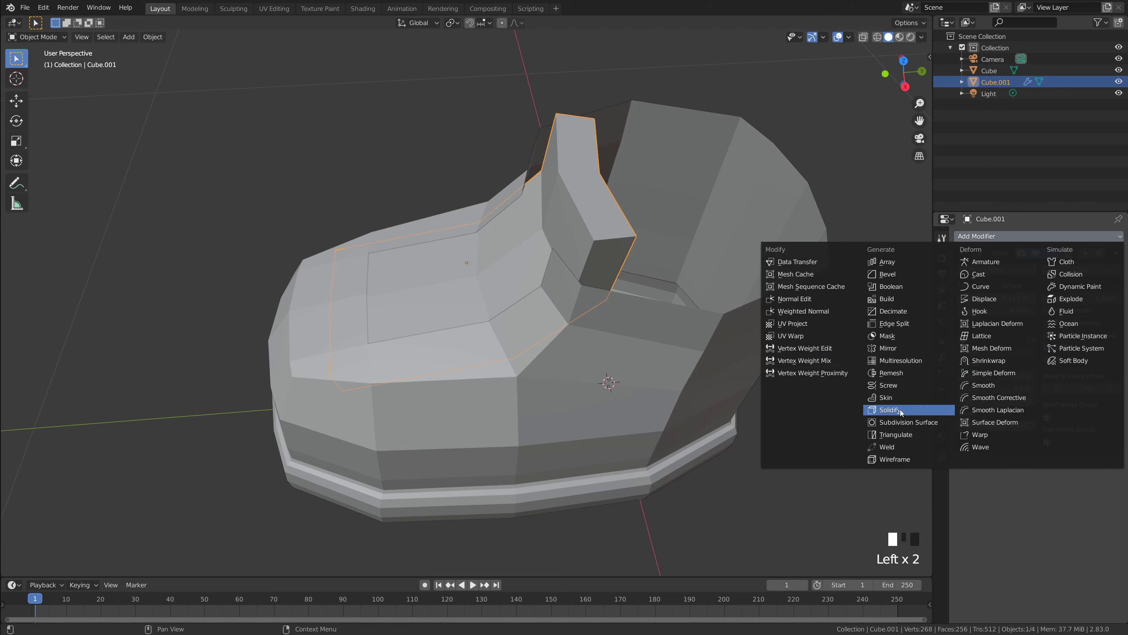
{"action": "left_click", "coordinate": [900, 423]}
{"action": "middle_click_drag", "start_coordinate": [733, 311], "coordinate": [792, 301]}
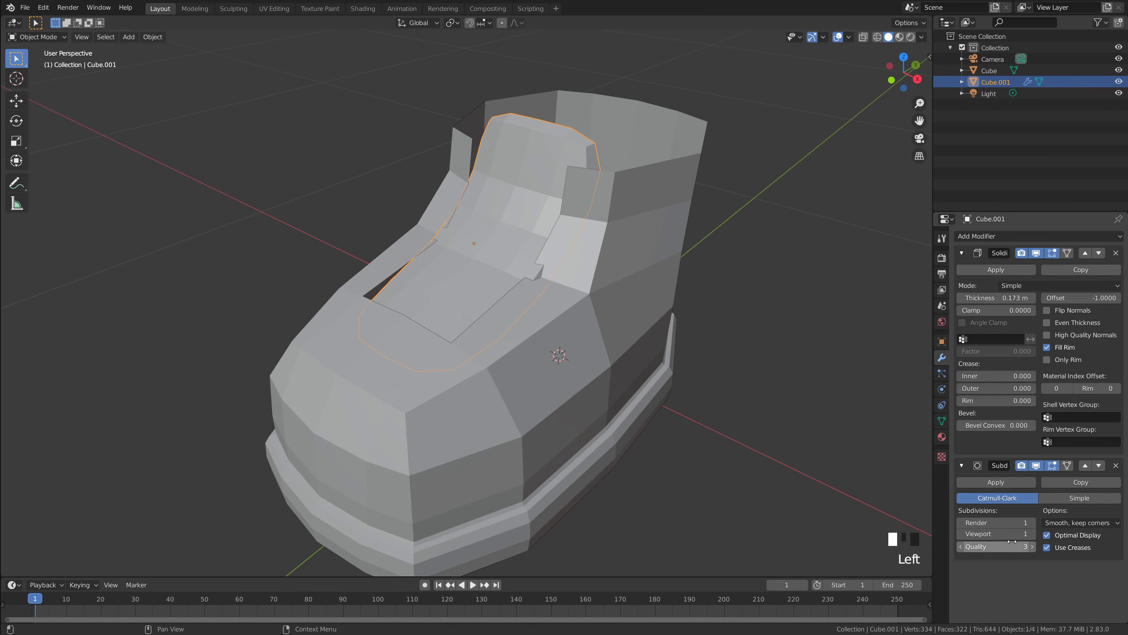
{"action": "left_click", "coordinate": [790, 364]}
{"action": "middle_click_drag", "start_coordinate": [790, 364], "coordinate": [743, 309]}
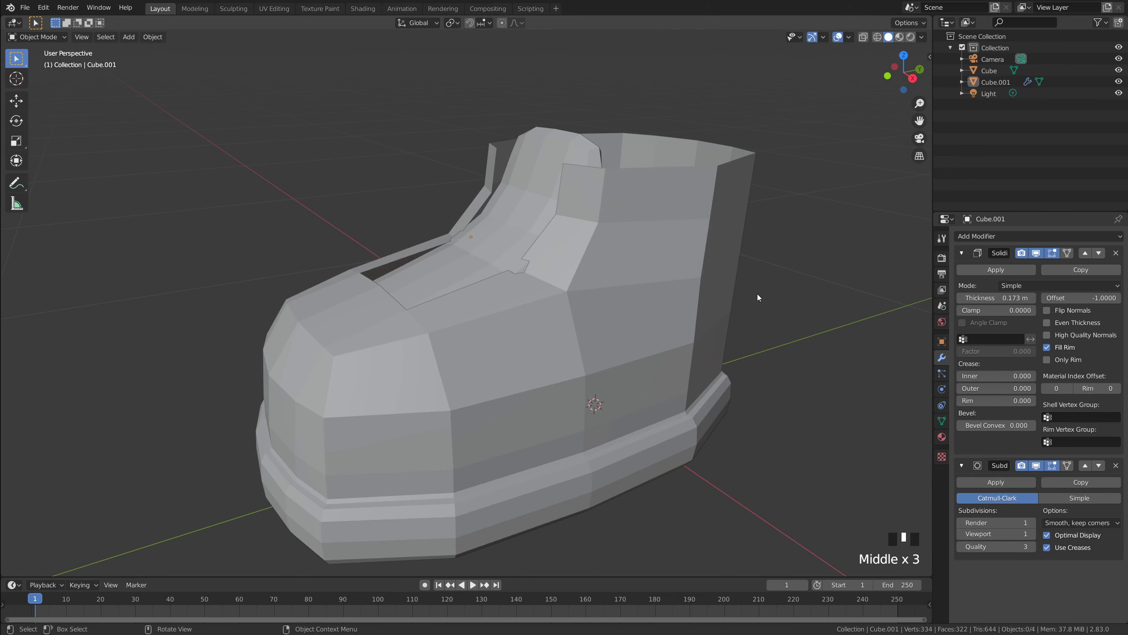
From the front view, raise the tongue's top row of vertices along Z and scale them wider so the tongue flares upward
{"action": "key", "text": "grave"}
{"action": "middle_click_drag", "start_coordinate": [580, 166], "coordinate": [480, 238], "text": "shift"}
{"action": "left_click", "coordinate": [472, 241]}
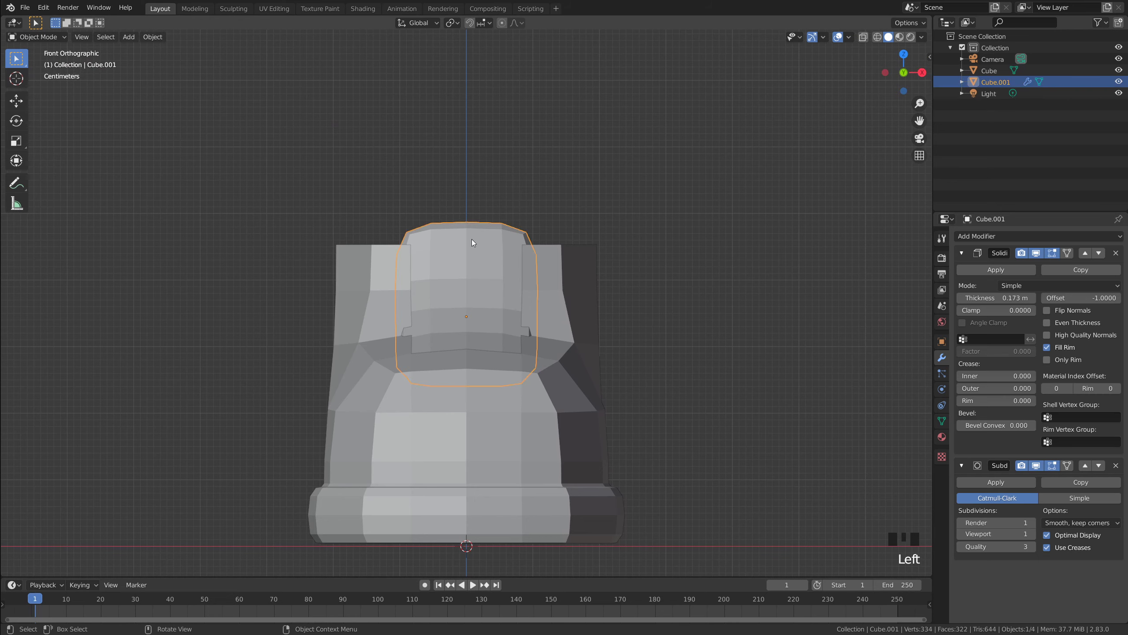
{"action": "scroll", "coordinate": [471, 239], "scroll_direction": "up", "scroll_amount": 1}
{"action": "key", "text": "Tab"}
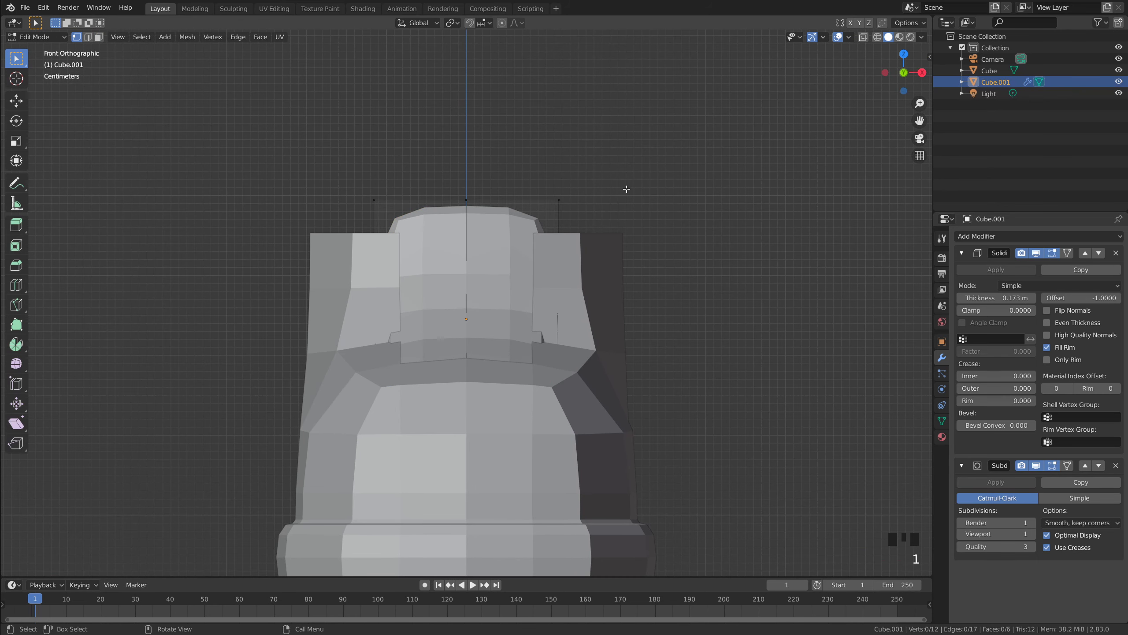
{"action": "left_click_drag", "start_coordinate": [284, 146], "coordinate": [679, 210]}
{"action": "key", "text": "g"}
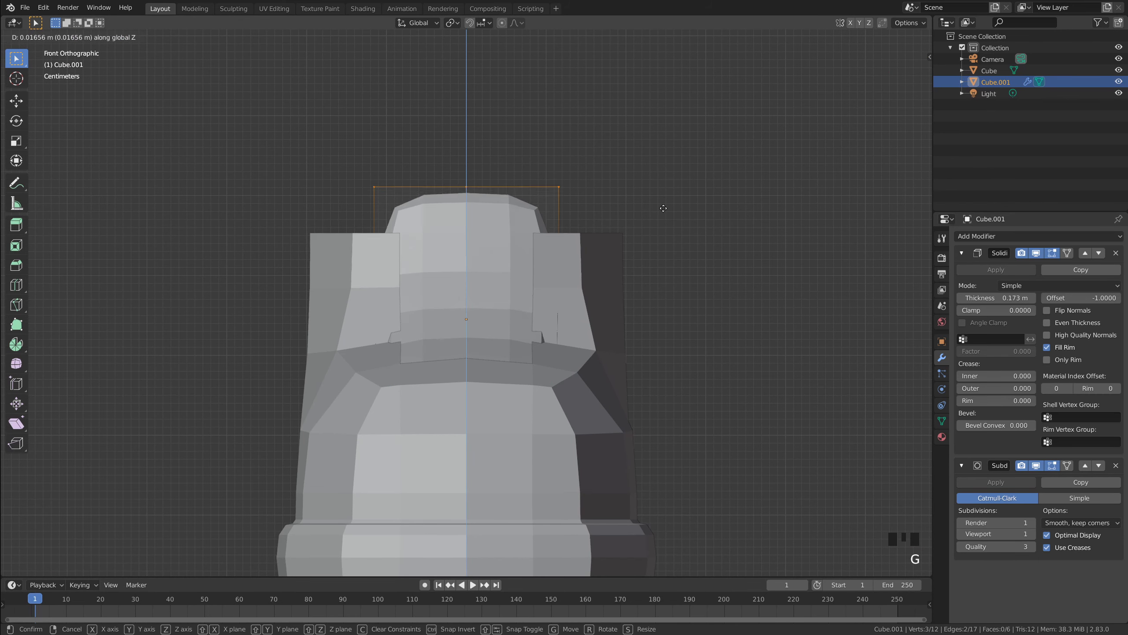
{"action": "left_click", "coordinate": [650, 177]}
{"action": "key", "text": "s"}
{"action": "left_click", "coordinate": [776, 188]}
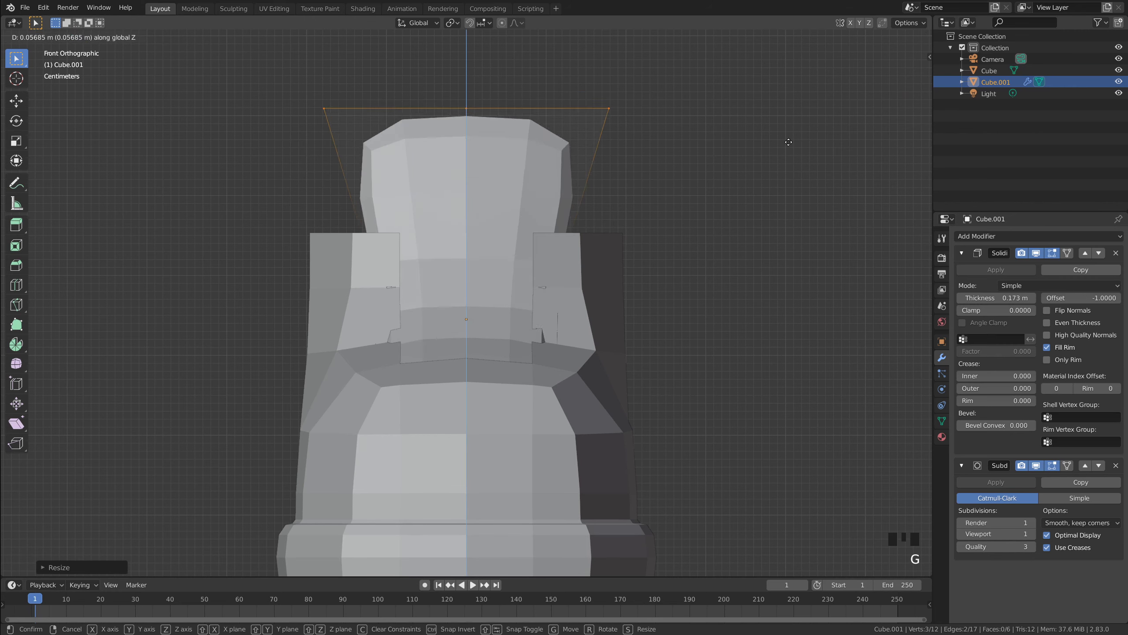
Check the tongue's flare from the side and undo the last edits to its top row of vertices
{"action": "key", "text": "ctrl+z"}
{"action": "key", "text": "grave"}
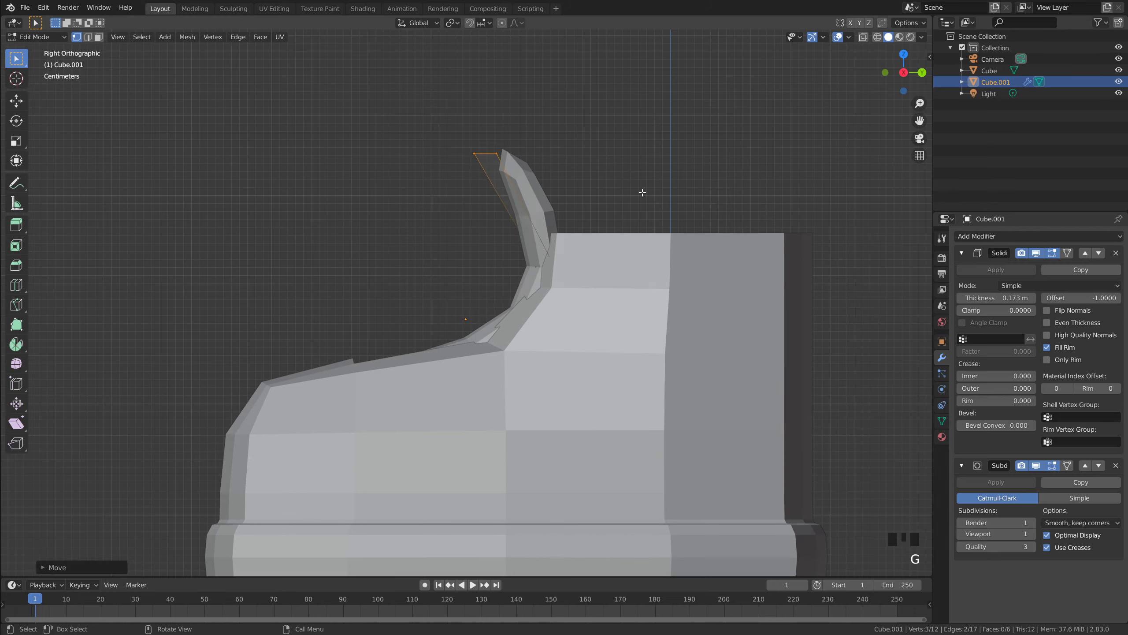
{"action": "middle_click_drag", "start_coordinate": [642, 192], "coordinate": [610, 165]}
{"action": "scroll", "coordinate": [711, 199], "scroll_direction": "down", "scroll_amount": 3}
{"action": "middle_click_drag", "start_coordinate": [710, 199], "coordinate": [591, 244]}
{"action": "key", "text": "ctrl+z"}
{"action": "key", "text": "ctrl+z"}
Rescale the tongue's top row of vertices, return to Object Mode and deselect the tongue
{"action": "key", "text": "grave"}
{"action": "scroll", "coordinate": [684, 242], "scroll_direction": "up", "scroll_amount": 2}
{"action": "middle_click_drag", "start_coordinate": [684, 242], "coordinate": [589, 241], "text": "shift"}
{"action": "key", "text": "s"}
{"action": "left_click", "coordinate": [711, 237]}
{"action": "key", "text": "Tab"}
{"action": "left_click", "coordinate": [640, 240]}
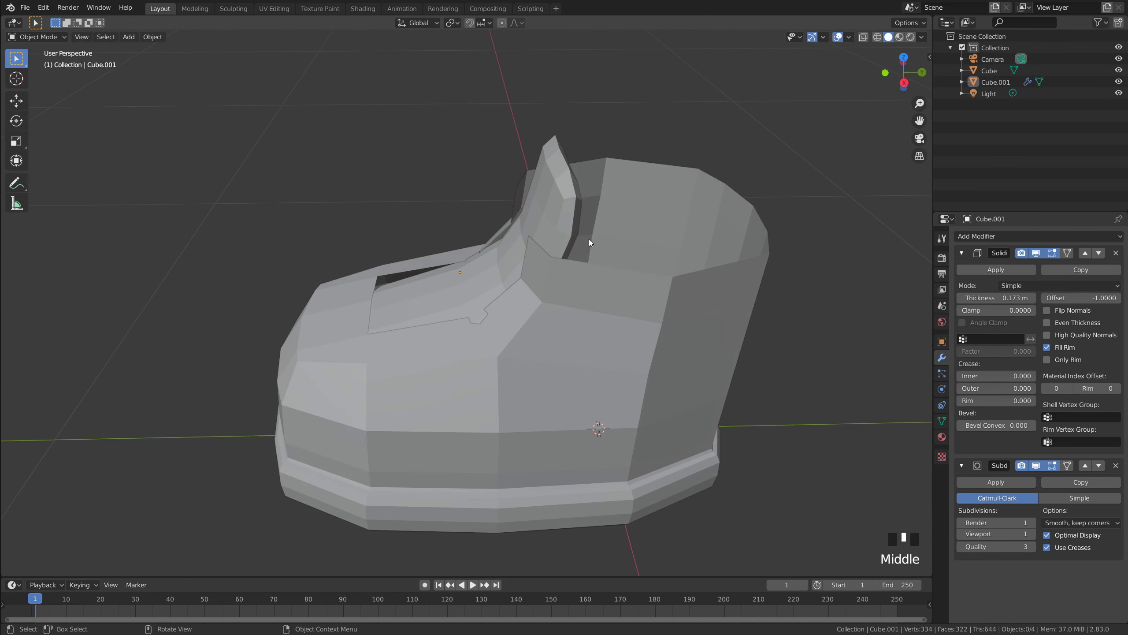
Add a Solidify modifier to the boot body with a thickness of 0.121 m
{"action": "left_click", "coordinate": [691, 311]}
{"action": "middle_click_drag", "start_coordinate": [611, 300], "coordinate": [655, 301]}
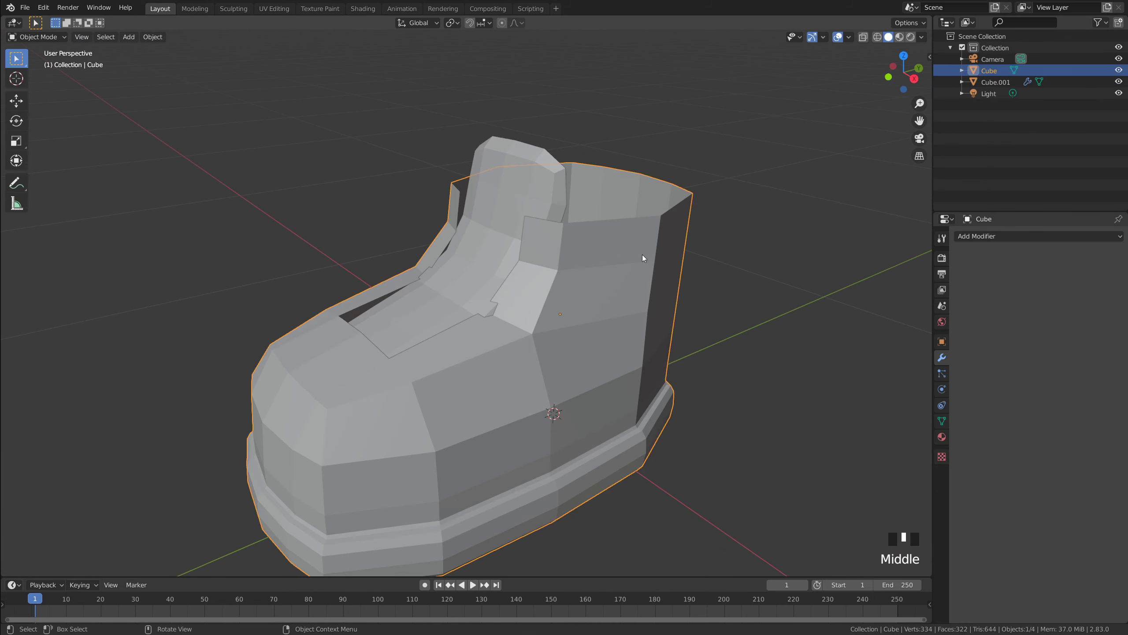
{"action": "middle_click_drag", "start_coordinate": [644, 258], "coordinate": [667, 296]}
{"action": "left_click", "coordinate": [1003, 236]}
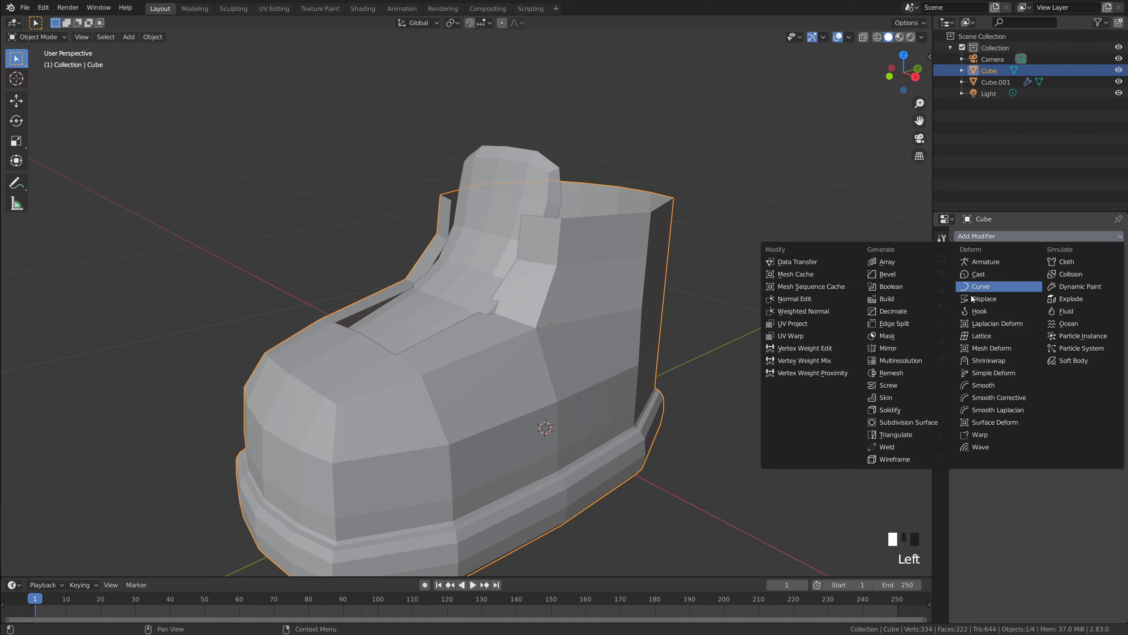
{"action": "left_click", "coordinate": [903, 411]}
{"action": "middle_click_drag", "start_coordinate": [717, 318], "coordinate": [755, 338]}
{"action": "left_click_drag", "start_coordinate": [995, 298], "coordinate": [1013, 298], "text": "shift"}
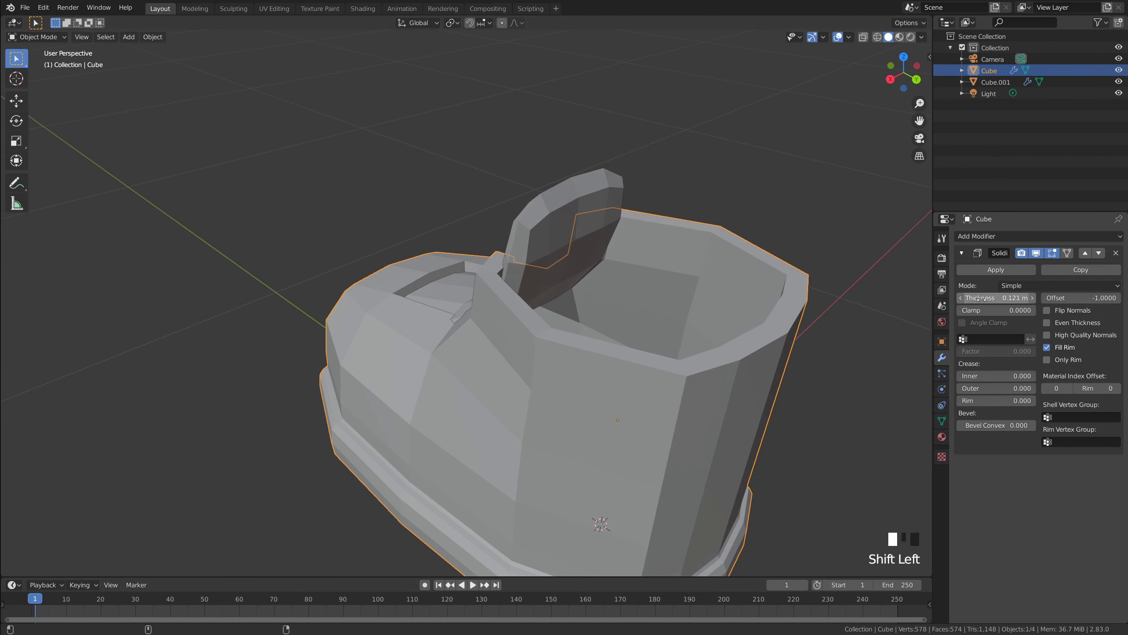
Enable Only Rim on the boot body's Solidify modifier with Fill Rim kept on, comparing the opening with the options toggled
{"action": "middle_click_drag", "start_coordinate": [849, 283], "coordinate": [731, 312]}
{"action": "left_click", "coordinate": [731, 312]}
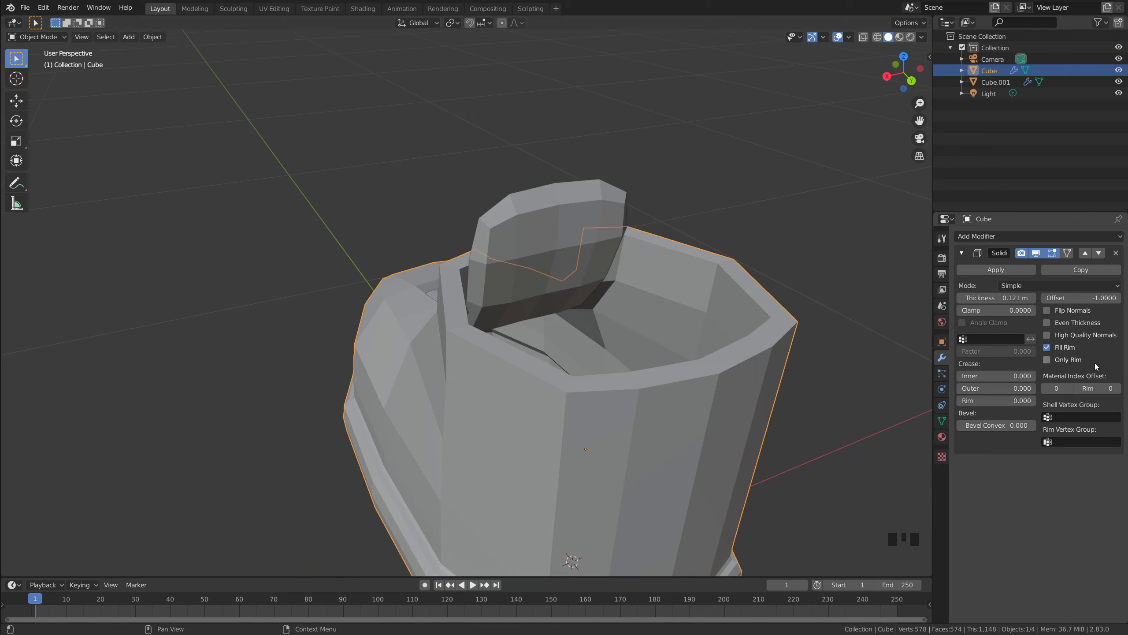
{"action": "left_click", "coordinate": [1047, 360]}
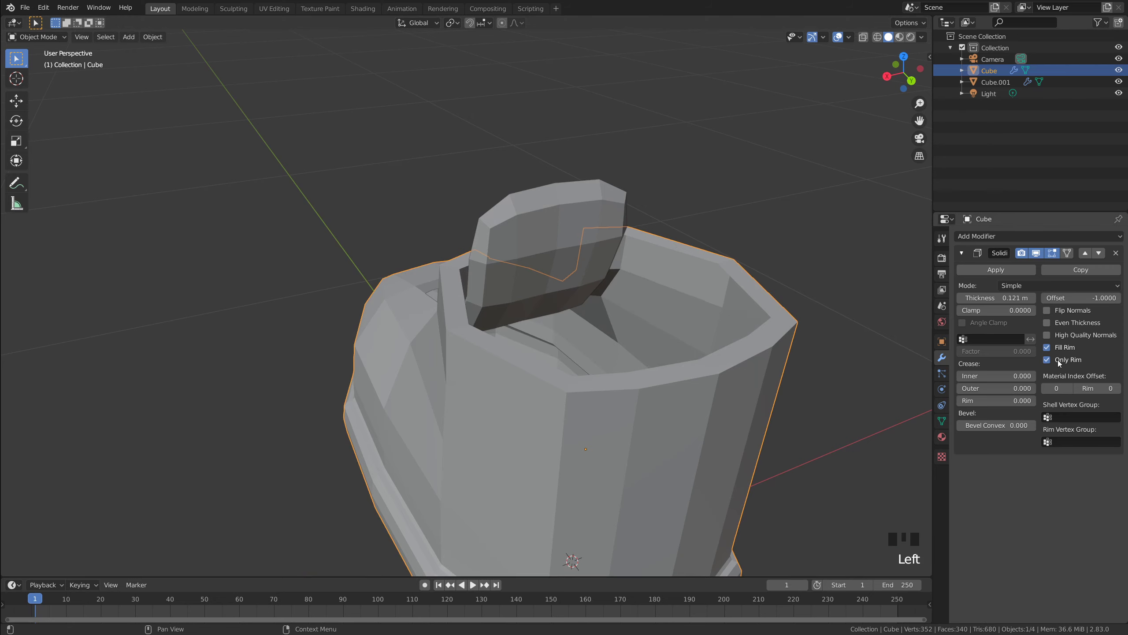
{"action": "left_click", "coordinate": [1059, 349]}
{"action": "left_click", "coordinate": [1059, 350]}
{"action": "middle_click_drag", "start_coordinate": [760, 252], "coordinate": [889, 312]}
{"action": "scroll", "coordinate": [773, 254], "scroll_direction": "up", "scroll_amount": 2}
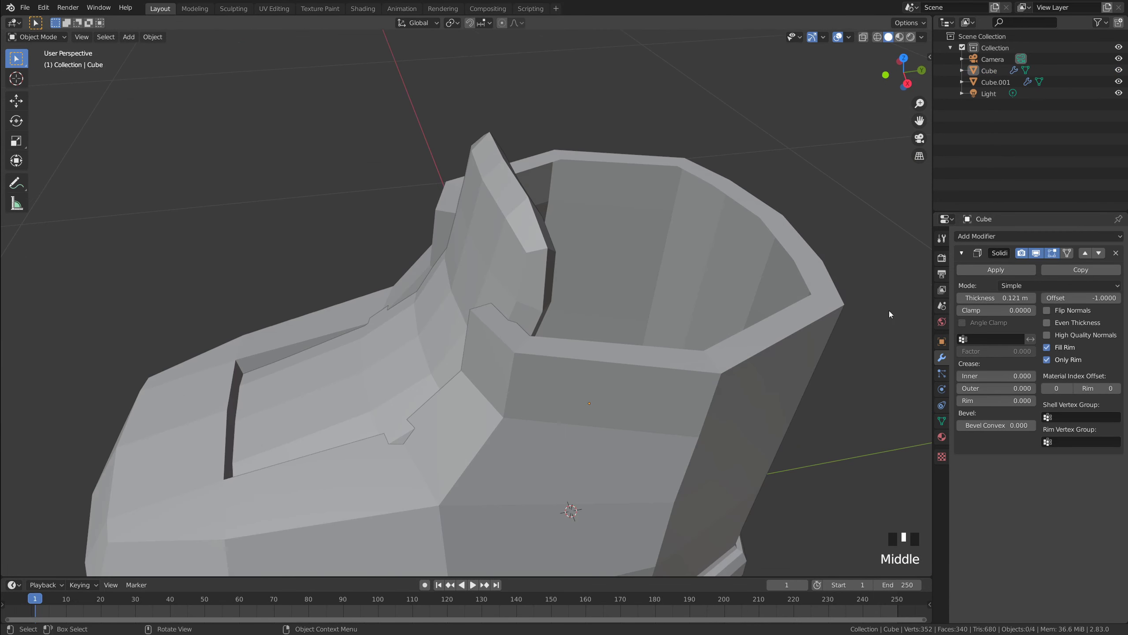
{"action": "left_click", "coordinate": [1051, 361]}
{"action": "left_click", "coordinate": [1050, 362]}
{"action": "left_click", "coordinate": [1052, 363]}
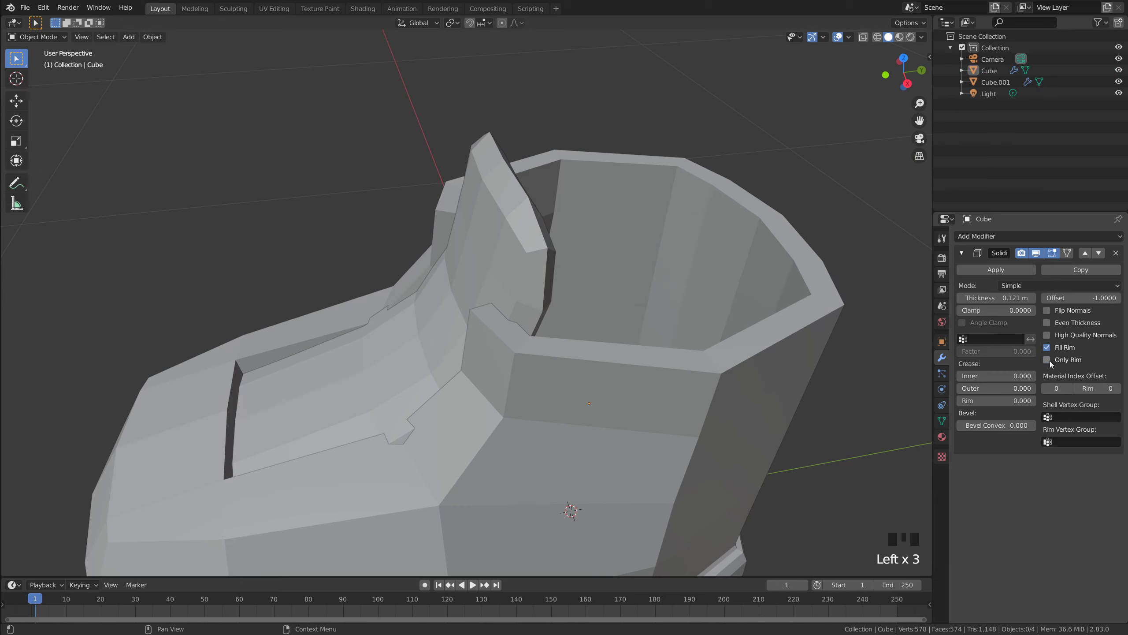
{"action": "left_click", "coordinate": [1051, 362]}
Examine the boot's thickened rim, interior and tongue gap from several angles
{"action": "middle_click_drag", "start_coordinate": [837, 305], "coordinate": [728, 268]}
{"action": "left_click", "coordinate": [771, 236]}
{"action": "middle_click_drag", "start_coordinate": [295, 269], "coordinate": [571, 238]}
{"action": "left_click", "coordinate": [257, 270]}
{"action": "key", "text": "Tab"}
{"action": "middle_click_drag", "start_coordinate": [257, 270], "coordinate": [622, 213]}
{"action": "middle_click_drag", "start_coordinate": [622, 213], "coordinate": [627, 361]}
{"action": "key", "text": "Tab"}
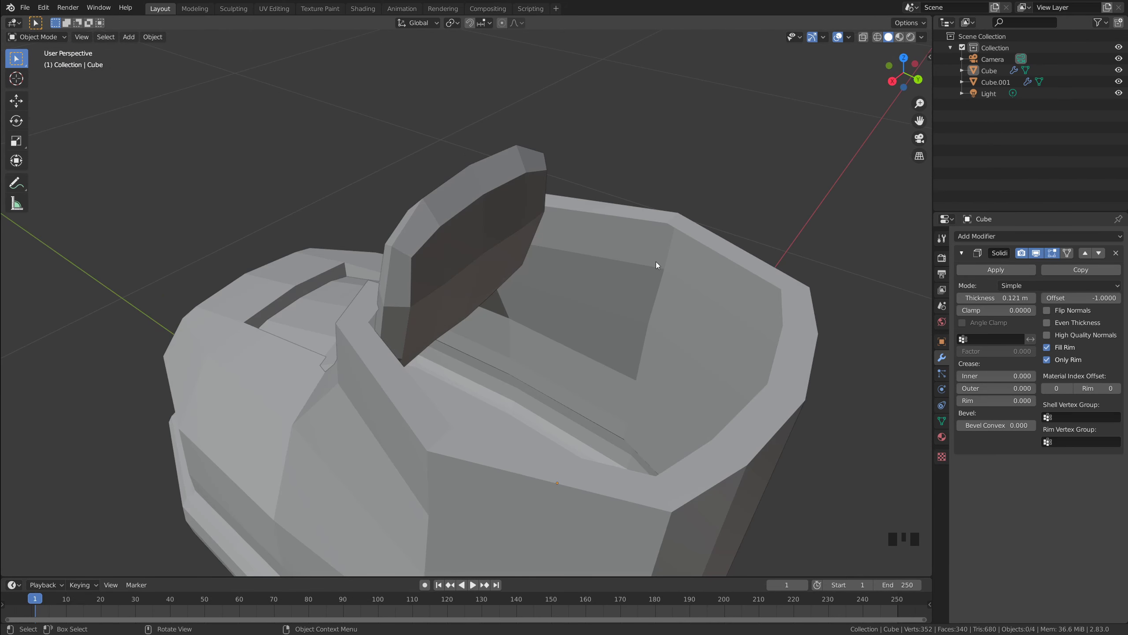
{"action": "middle_click_drag", "start_coordinate": [656, 266], "coordinate": [645, 250]}
{"action": "middle_click_drag", "start_coordinate": [577, 364], "coordinate": [626, 260]}
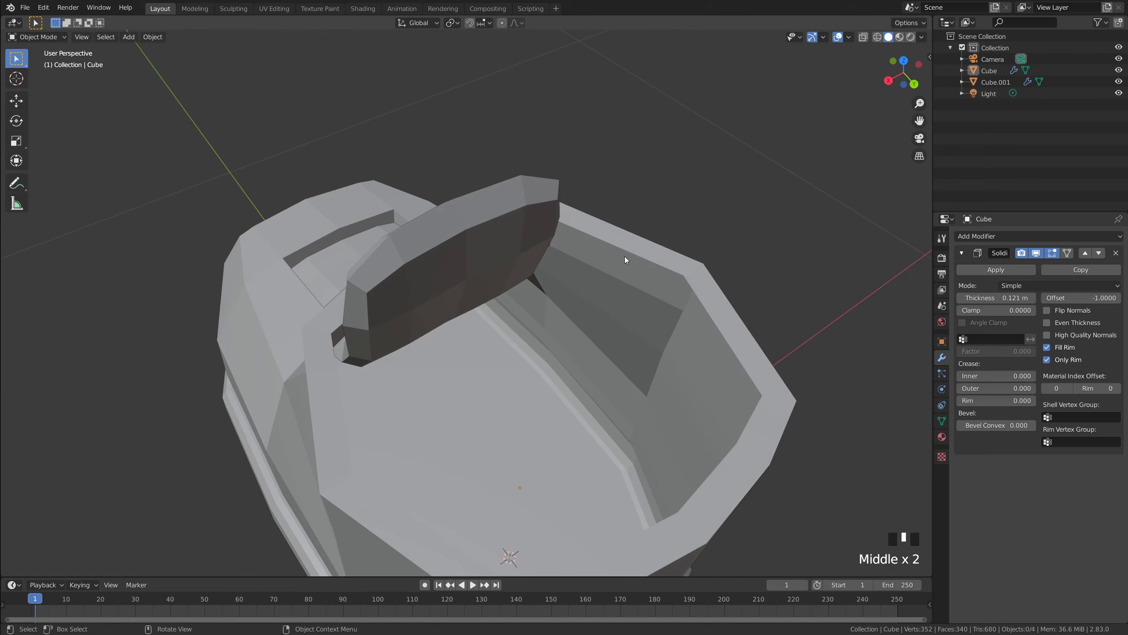
{"action": "middle_click_drag", "start_coordinate": [477, 376], "coordinate": [604, 319]}
{"action": "scroll", "coordinate": [681, 323], "scroll_direction": "down", "scroll_amount": 2}
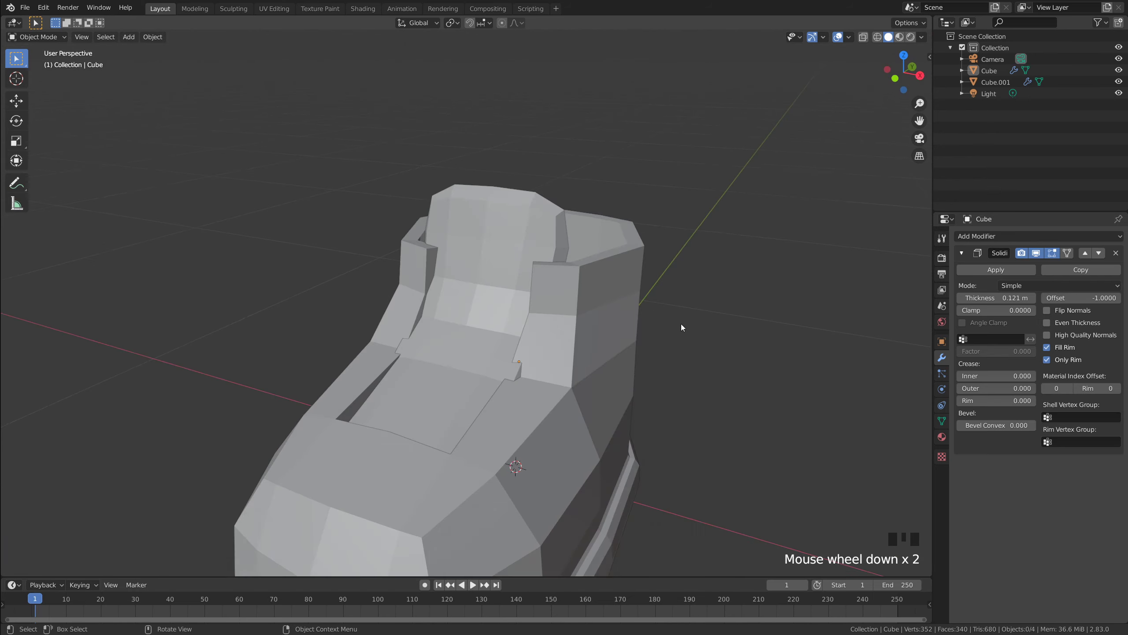
{"action": "middle_click_drag", "start_coordinate": [681, 322], "coordinate": [605, 382]}
{"action": "scroll", "coordinate": [607, 380], "scroll_direction": "up", "scroll_amount": 1}
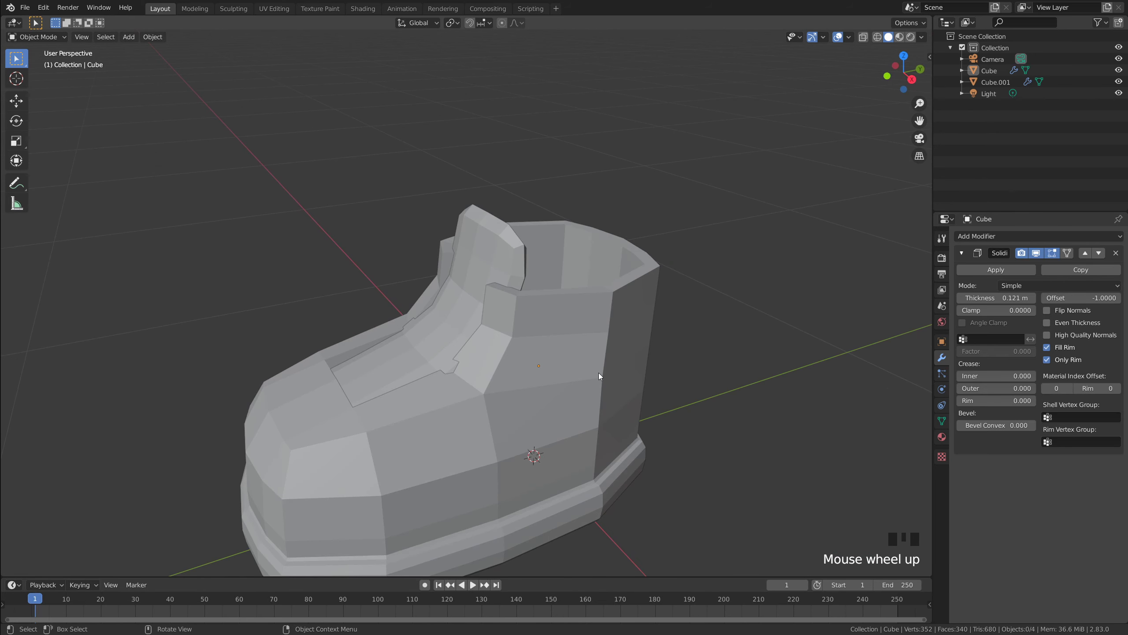
{"action": "middle_click_drag", "start_coordinate": [607, 371], "coordinate": [631, 357]}
Set the boot body's Solidify thickness to 0.135 m and check the rim
{"action": "left_click", "coordinate": [633, 344]}
{"action": "scroll", "coordinate": [631, 357], "scroll_direction": "up", "scroll_amount": 1}
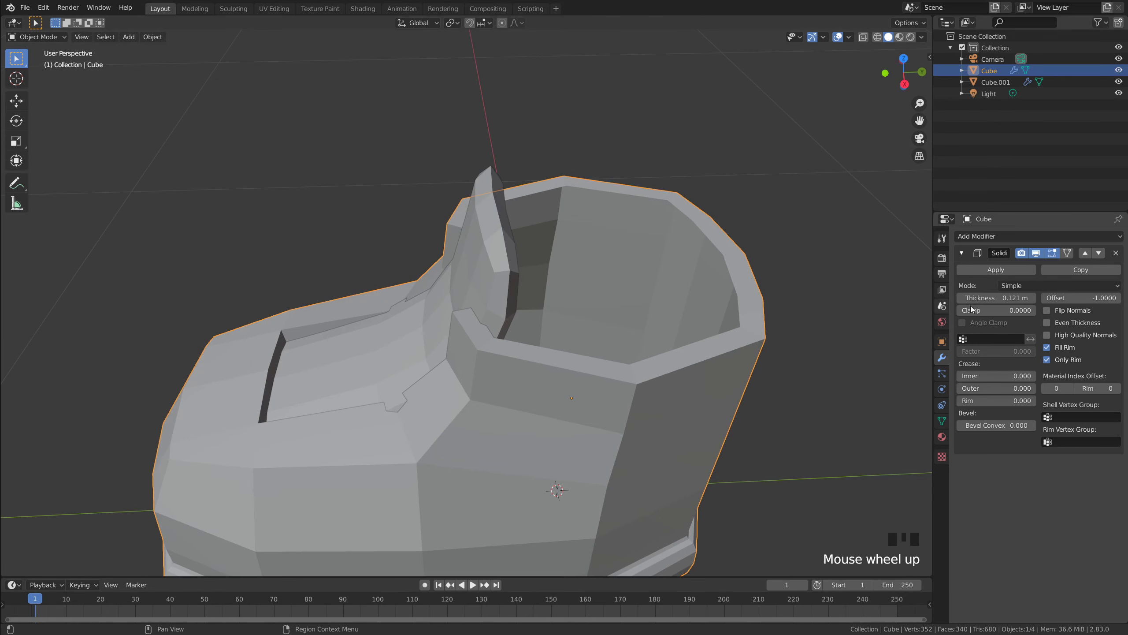
{"action": "left_click_drag", "start_coordinate": [995, 297], "coordinate": [1013, 298], "text": "shift"}
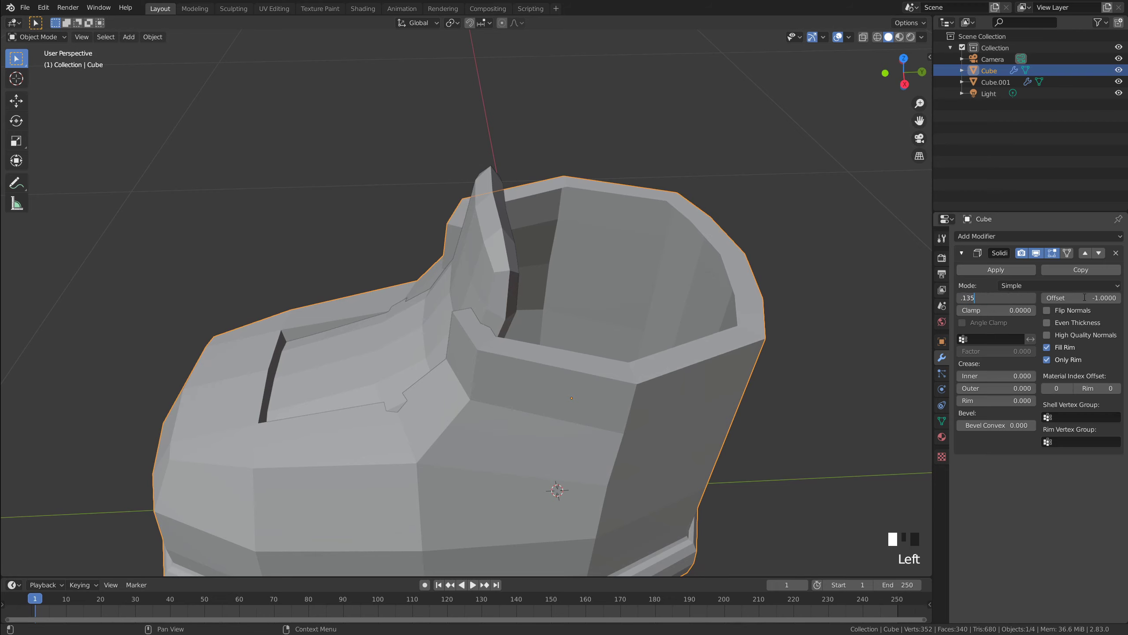
{"action": "left_click", "coordinate": [770, 324]}
{"action": "middle_click_drag", "start_coordinate": [769, 324], "coordinate": [843, 297]}
{"action": "scroll", "coordinate": [774, 335], "scroll_direction": "down", "scroll_amount": 2}
{"action": "middle_click_drag", "start_coordinate": [774, 335], "coordinate": [645, 310]}
Add a Subdivision Surface modifier to the boot body with render subdivisions set to 1
{"action": "left_click", "coordinate": [645, 310]}
{"action": "left_click", "coordinate": [999, 240]}
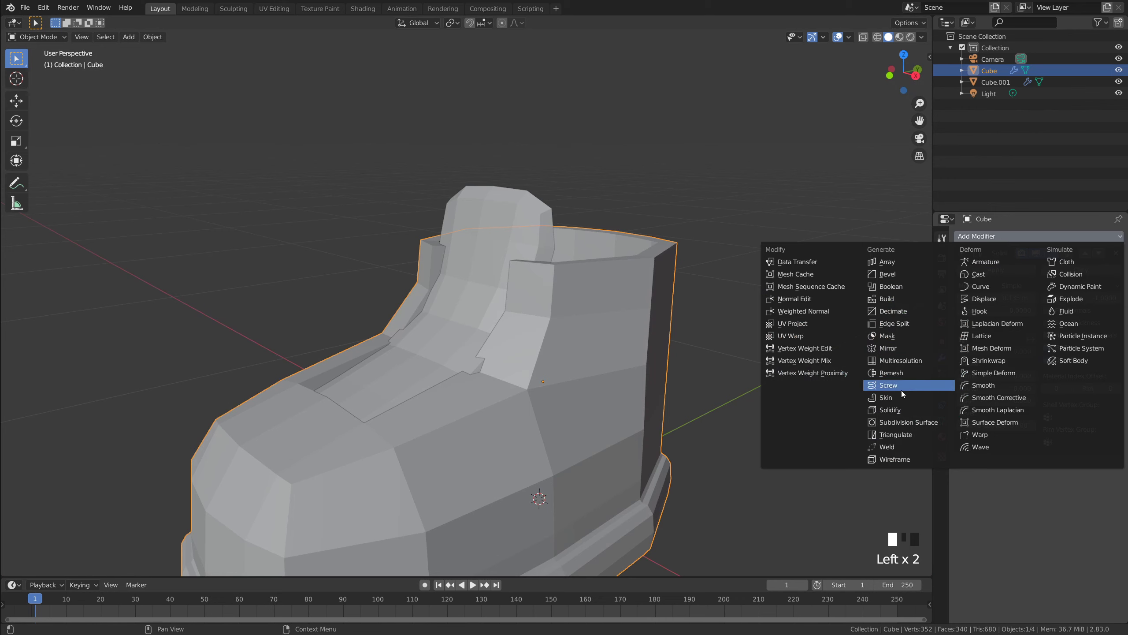
{"action": "left_click", "coordinate": [899, 423]}
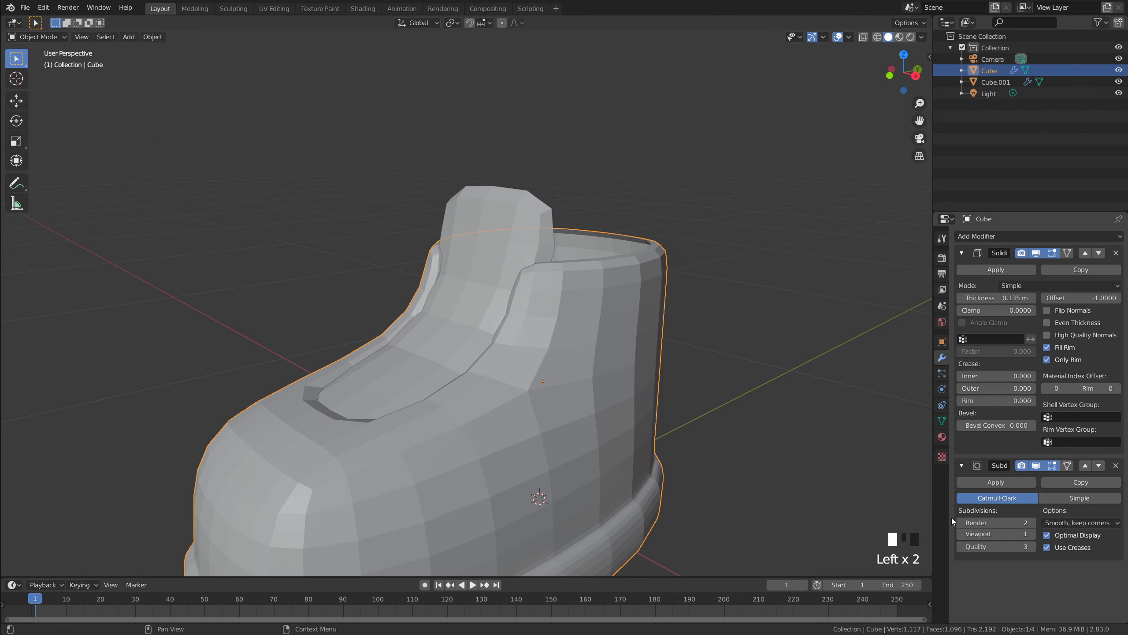
{"action": "left_click", "coordinate": [669, 337]}
{"action": "scroll", "coordinate": [669, 336], "scroll_direction": "down", "scroll_amount": 3}
{"action": "mouse_move", "coordinate": [669, 337]}
{"action": "middle_mouse_down"}
{"action": "mouse_move", "coordinate": [767, 312]}
{"action": "mouse_move", "coordinate": [521, 323]}
{"action": "mouse_move", "coordinate": [630, 322]}
{"action": "mouse_move", "coordinate": [651, 335]}
{"action": "mouse_move", "coordinate": [666, 323]}
{"action": "middle_mouse_up"}
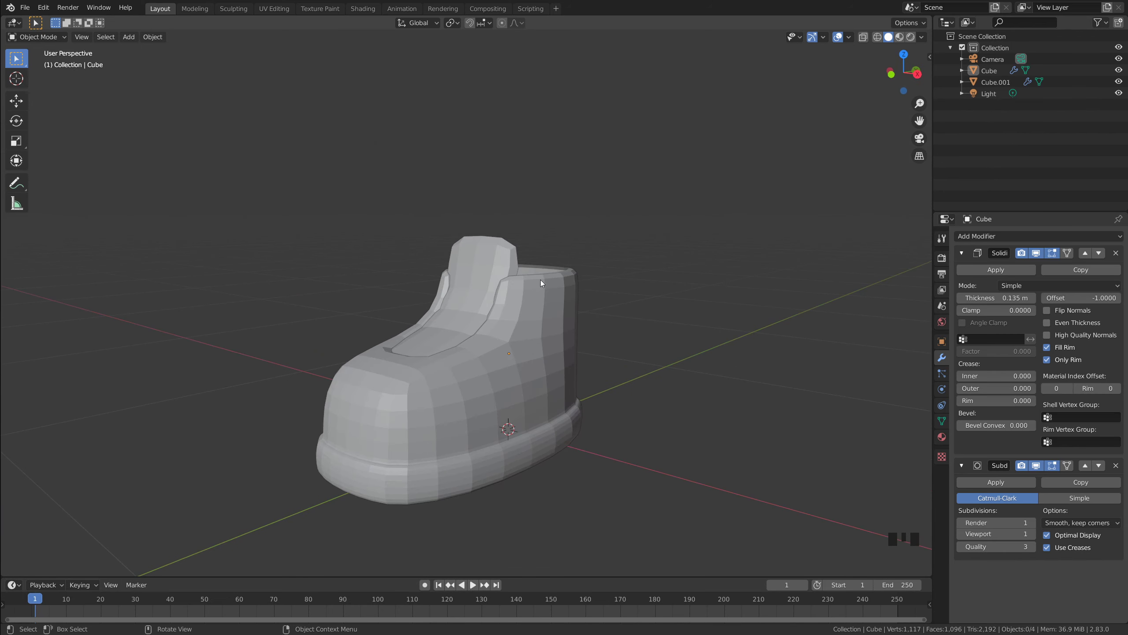
Duplicate the edge loop around the boot's top opening in place and separate it into its own object
{"action": "middle_click_drag", "start_coordinate": [541, 281], "coordinate": [569, 309]}
{"action": "left_click", "coordinate": [570, 309]}
{"action": "scroll", "coordinate": [569, 309], "scroll_direction": "up", "scroll_amount": 4}
{"action": "middle_click_drag", "start_coordinate": [628, 261], "coordinate": [684, 287]}
{"action": "left_click", "coordinate": [633, 311]}
{"action": "left_click", "coordinate": [594, 310]}
{"action": "key", "text": "Tab"}
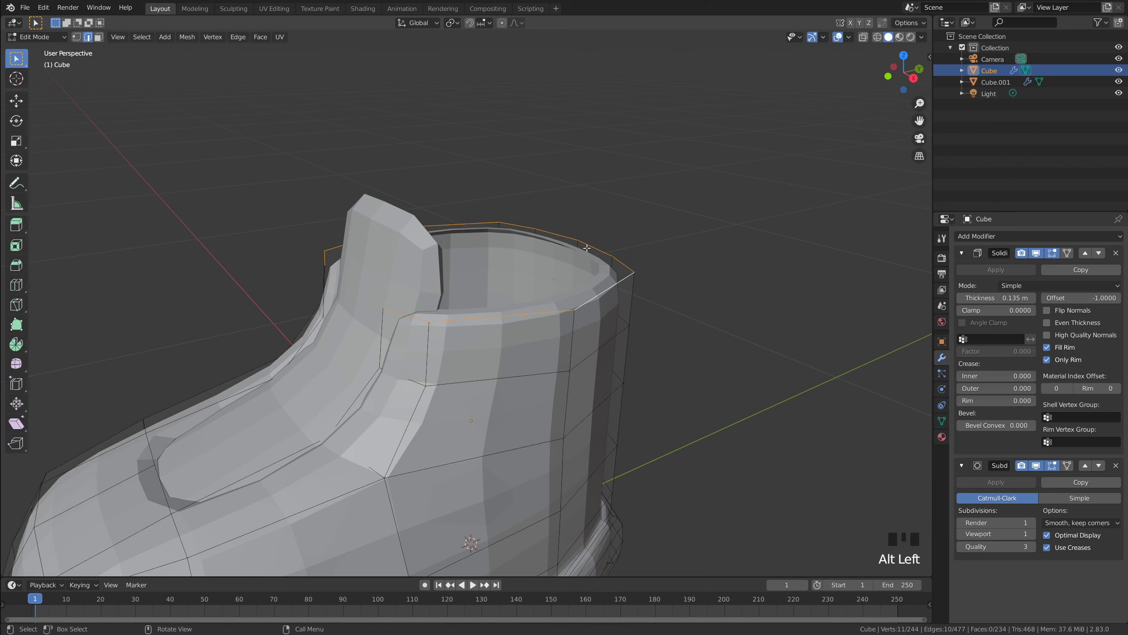
{"action": "key", "text": "shift+d"}
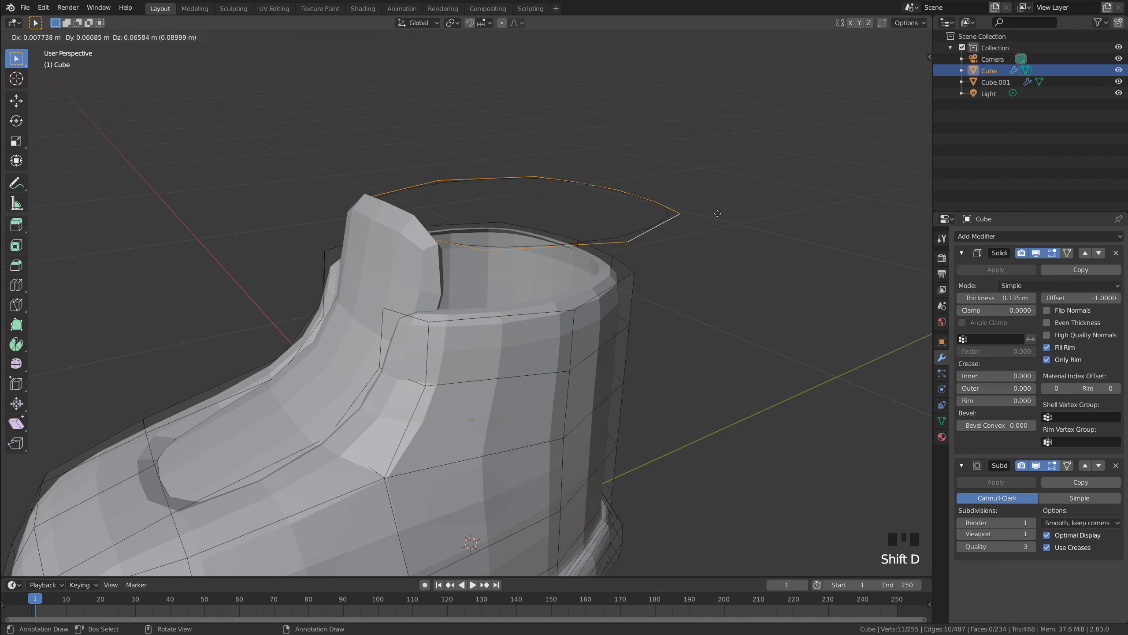
{"action": "right_click", "coordinate": [736, 250]}
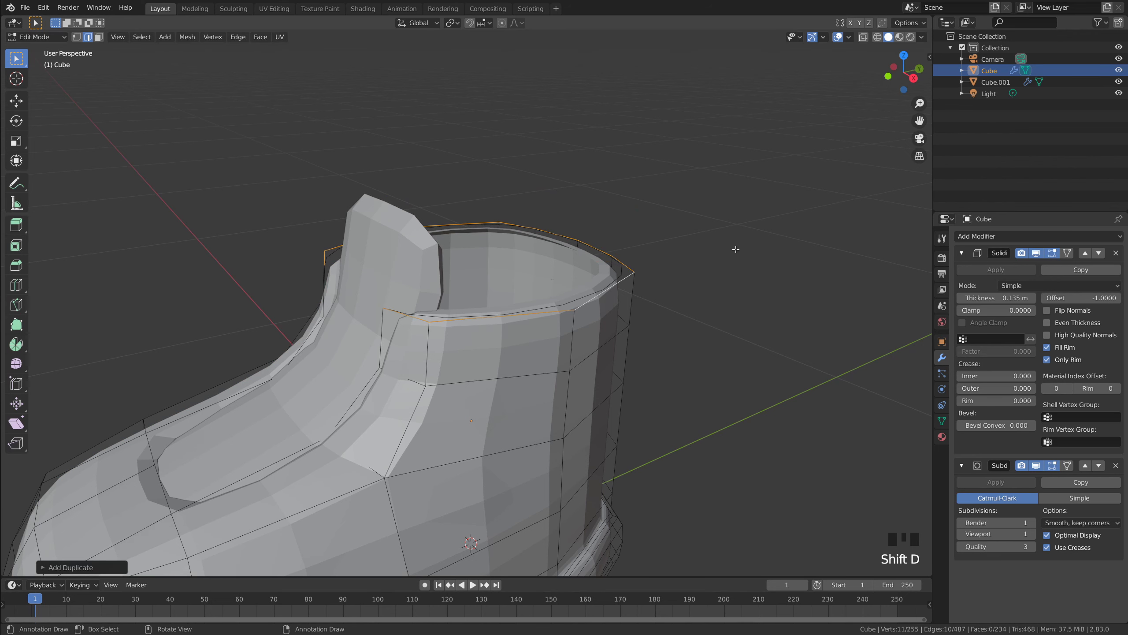
{"action": "key", "text": "p"}
{"action": "left_click", "coordinate": [707, 254]}
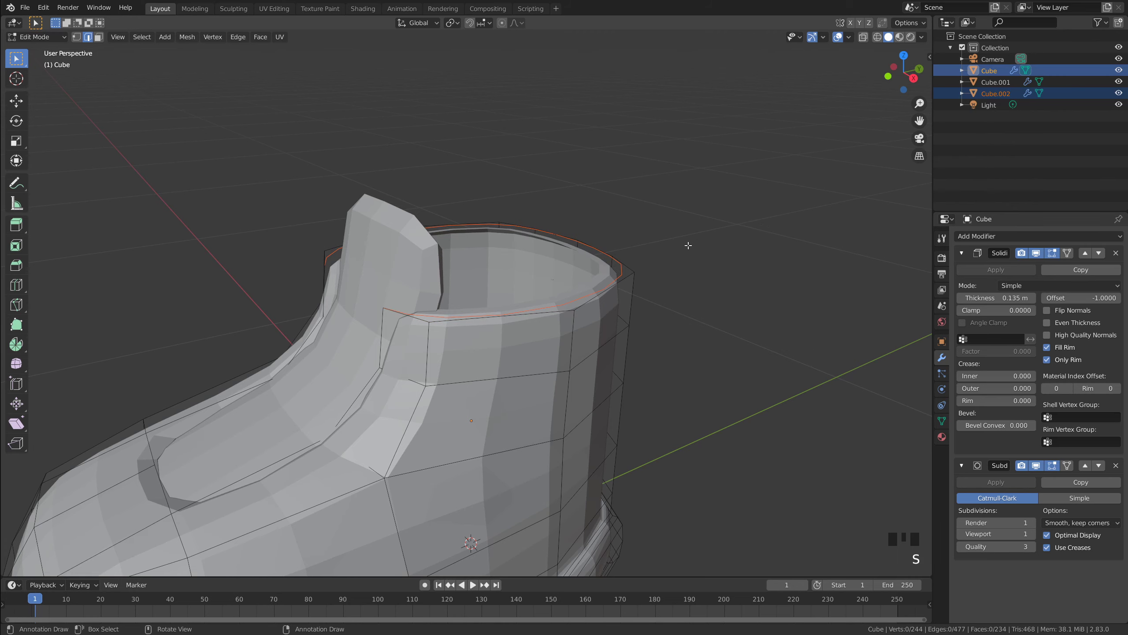
Scale the separated rim loop down uniformly so it sits inside the boot opening
{"action": "key", "text": "Tab"}
{"action": "left_click", "coordinate": [593, 294]}
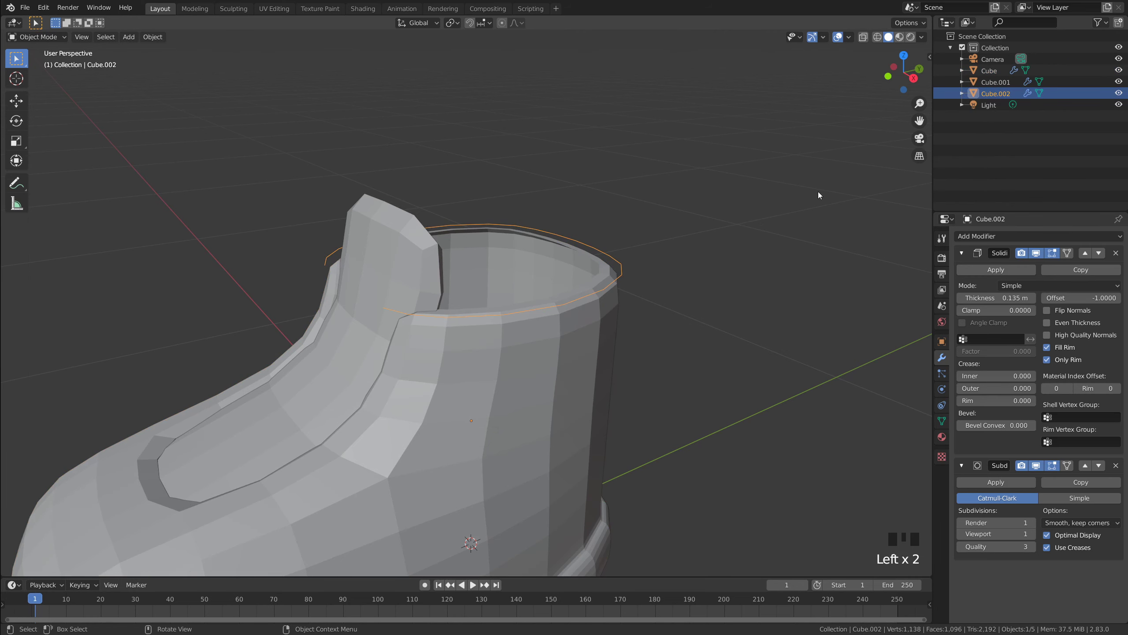
{"action": "key", "text": "s"}
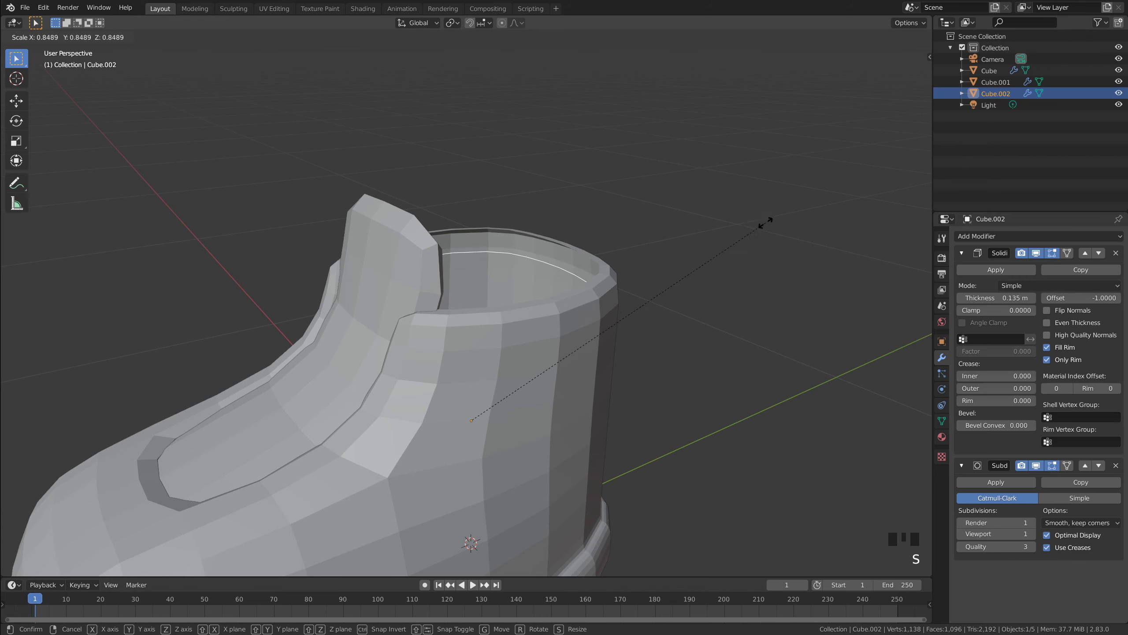
{"action": "left_click", "coordinate": [755, 232]}
{"action": "middle_click_drag", "start_coordinate": [661, 254], "coordinate": [532, 203]}
{"action": "scroll", "coordinate": [676, 252], "scroll_direction": "up", "scroll_amount": 2}
Extrude the whole rim loop upward along Z to form an inner collar above the boot opening
{"action": "key", "text": "Tab"}
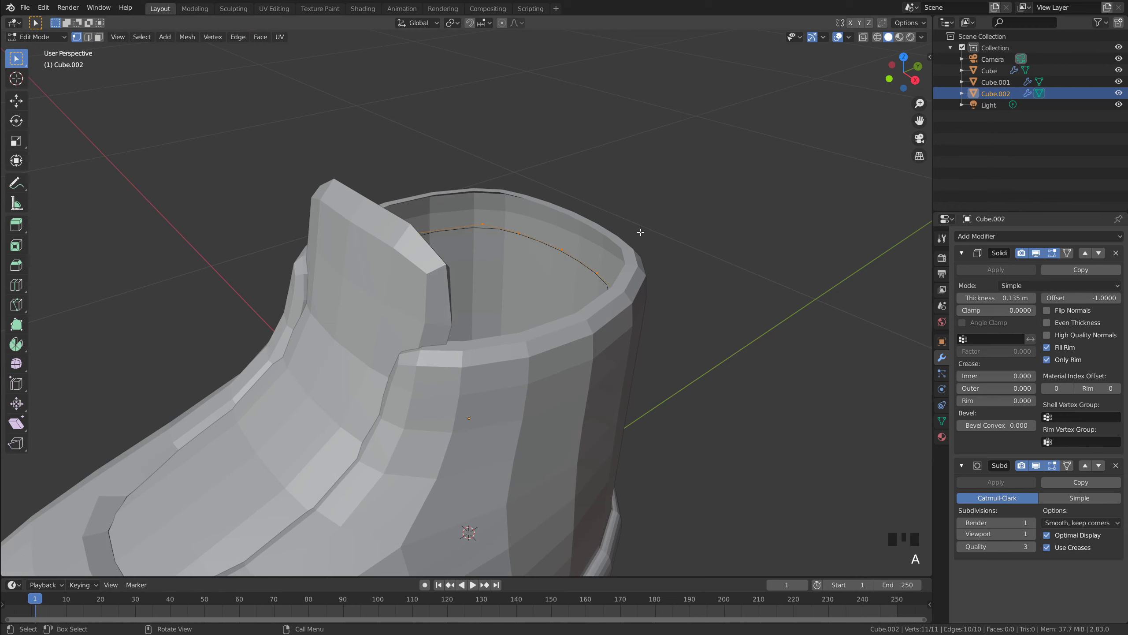
{"action": "middle_click_drag", "start_coordinate": [674, 301], "coordinate": [660, 293]}
{"action": "scroll", "coordinate": [660, 292], "scroll_direction": "down", "scroll_amount": 2}
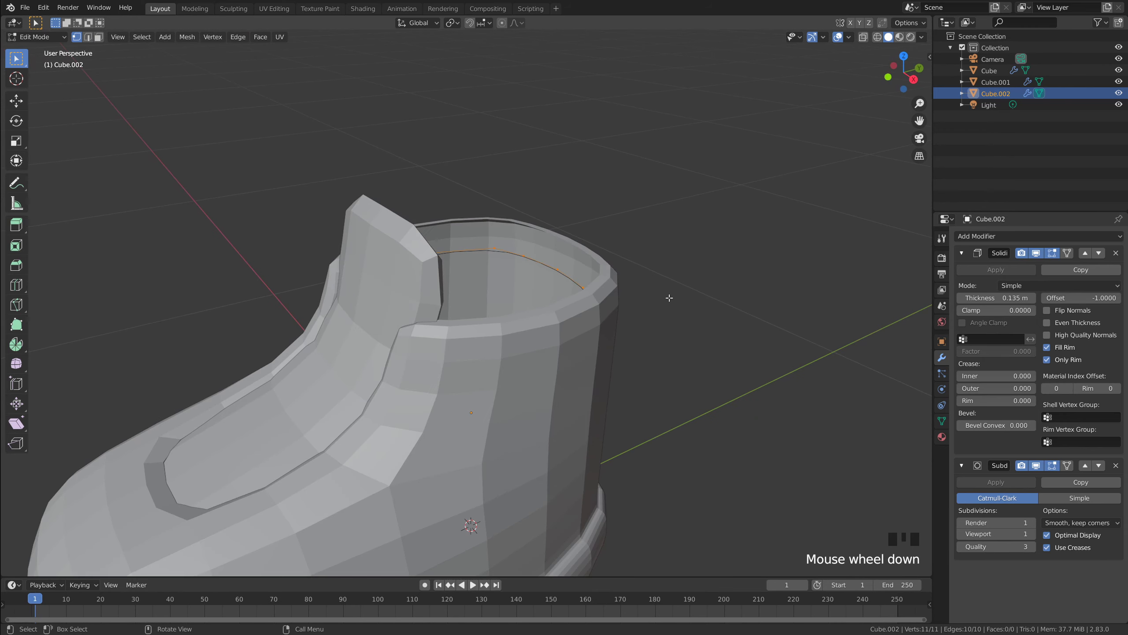
{"action": "key", "text": "e"}
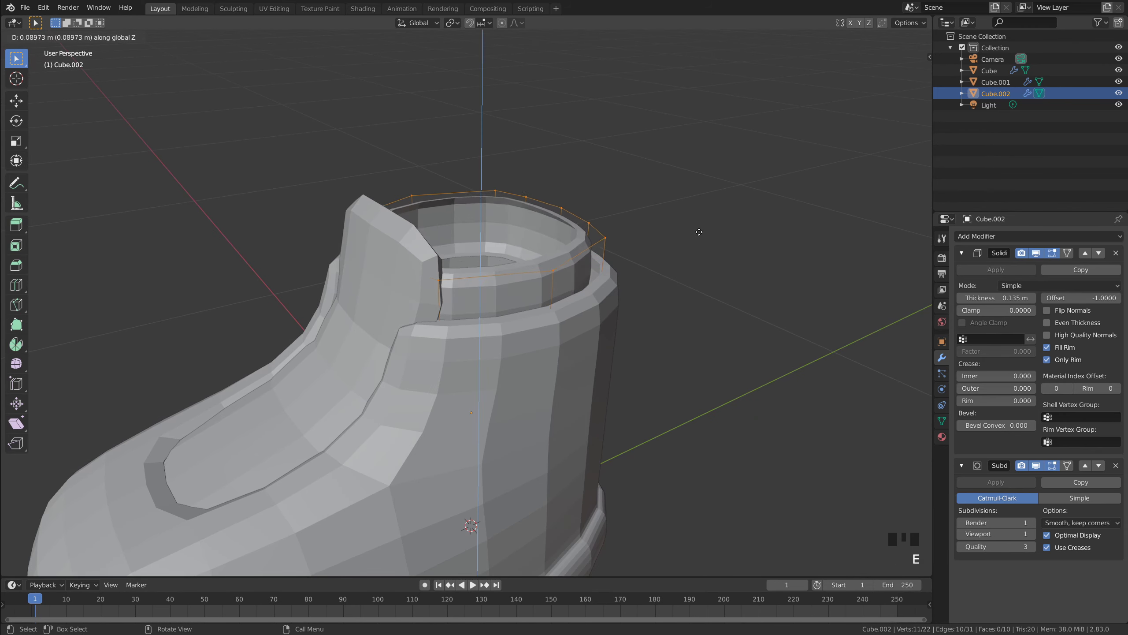
{"action": "right_click", "coordinate": [700, 223]}
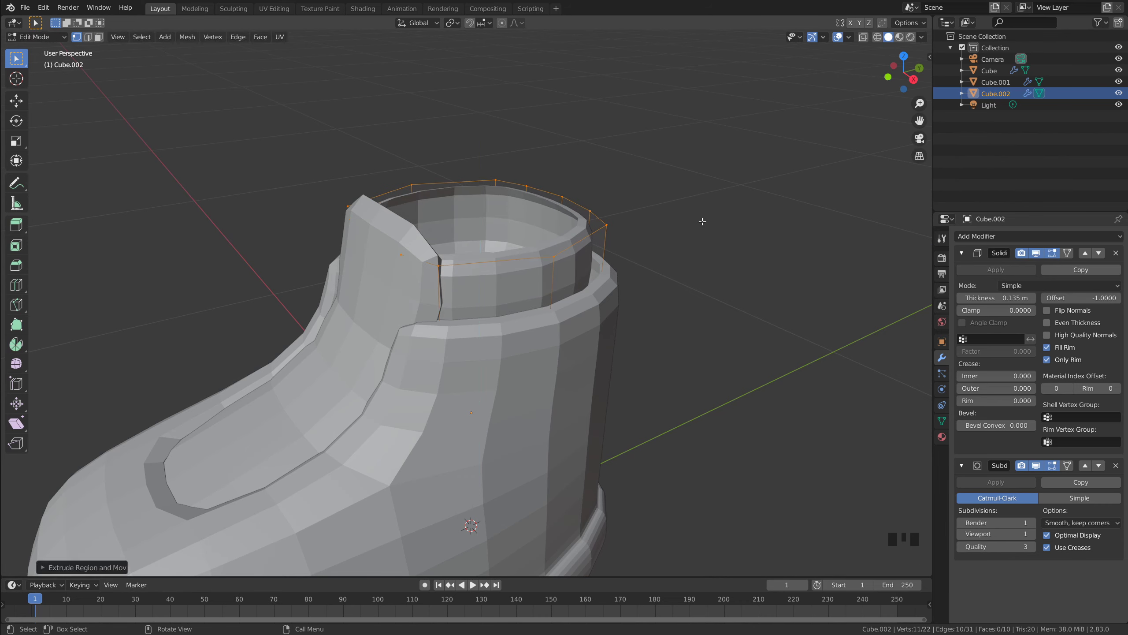
{"action": "key", "text": "Tab"}
Examine the inner collar's fit inside the boot opening from the front, back and above
{"action": "middle_click_drag", "start_coordinate": [751, 249], "coordinate": [538, 372]}
{"action": "left_click", "coordinate": [620, 301]}
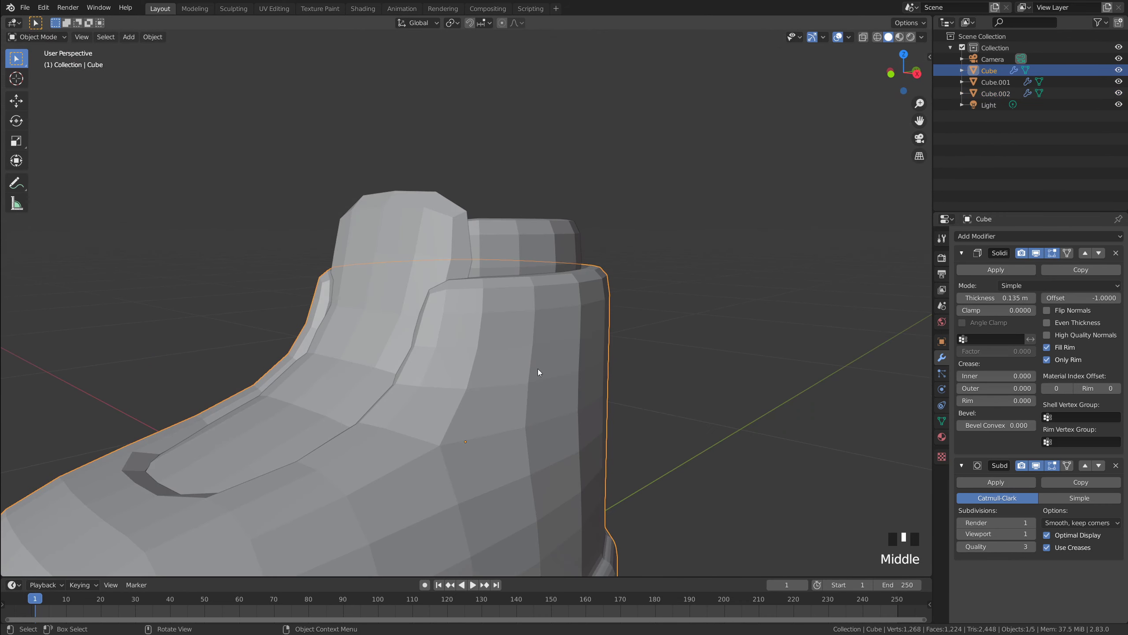
{"action": "middle_click_drag", "start_coordinate": [739, 293], "coordinate": [475, 282]}
{"action": "scroll", "coordinate": [690, 335], "scroll_direction": "down", "scroll_amount": 3}
{"action": "scroll", "coordinate": [691, 340], "scroll_direction": "up", "scroll_amount": 3}
{"action": "left_click", "coordinate": [691, 343]}
{"action": "scroll", "coordinate": [475, 282], "scroll_direction": "up", "scroll_amount": 1}
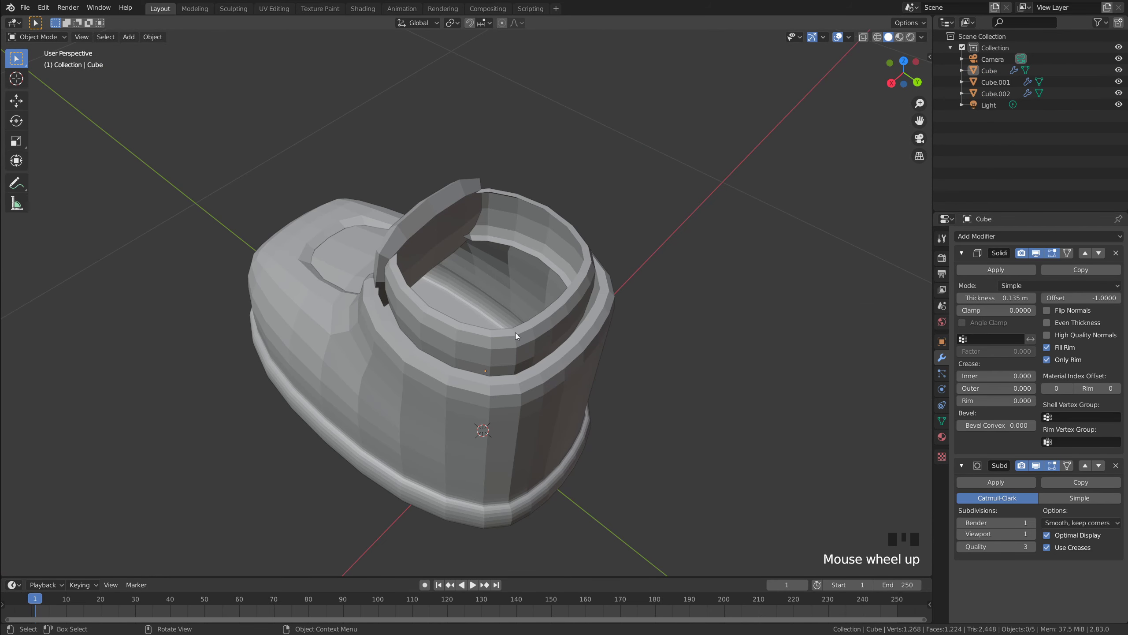
{"action": "middle_click_drag", "start_coordinate": [515, 334], "coordinate": [530, 197]}
{"action": "scroll", "coordinate": [544, 217], "scroll_direction": "up", "scroll_amount": 2}
{"action": "middle_click_drag", "start_coordinate": [577, 310], "coordinate": [707, 293]}
Turn off Only Rim on the inner collar's Solidify modifier and set its thickness to 0.336 m
{"action": "left_click", "coordinate": [577, 262]}
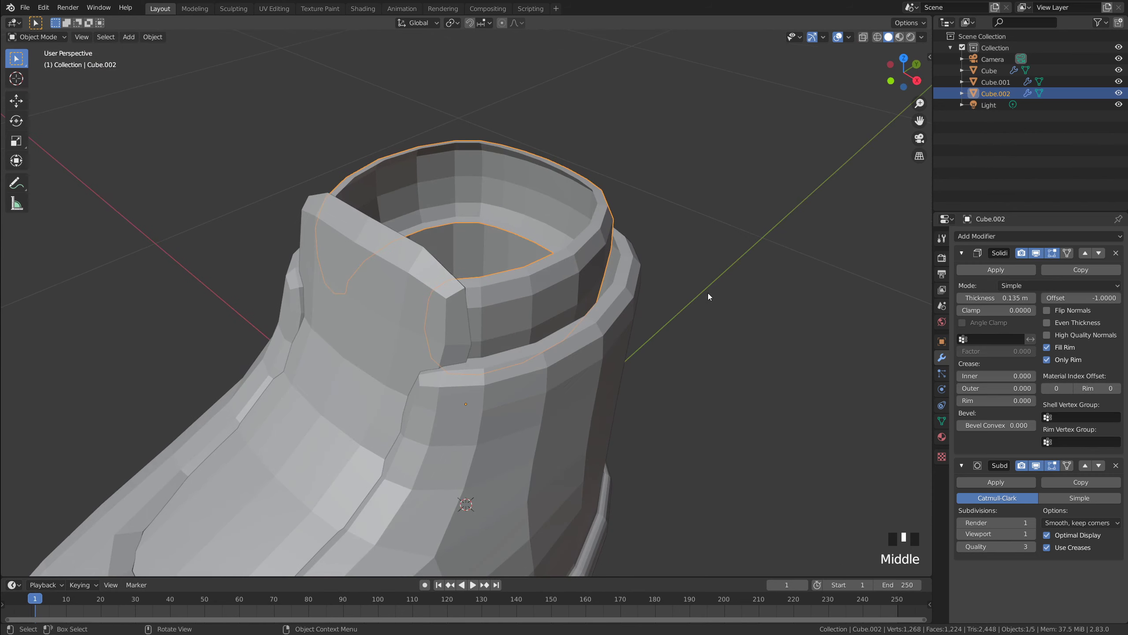
{"action": "left_click", "coordinate": [1047, 360]}
{"action": "middle_click_drag", "start_coordinate": [799, 271], "coordinate": [630, 249]}
{"action": "left_click_drag", "start_coordinate": [995, 298], "coordinate": [1049, 298], "text": "shift"}
{"action": "left_click", "coordinate": [710, 271]}
{"action": "middle_click_drag", "start_coordinate": [710, 271], "coordinate": [633, 259]}
From the top view, scale the inner collar up uniformly to fill the gap to the boot's rim
{"action": "key", "text": "grave"}
{"action": "left_click", "coordinate": [550, 246]}
{"action": "key", "text": "s"}
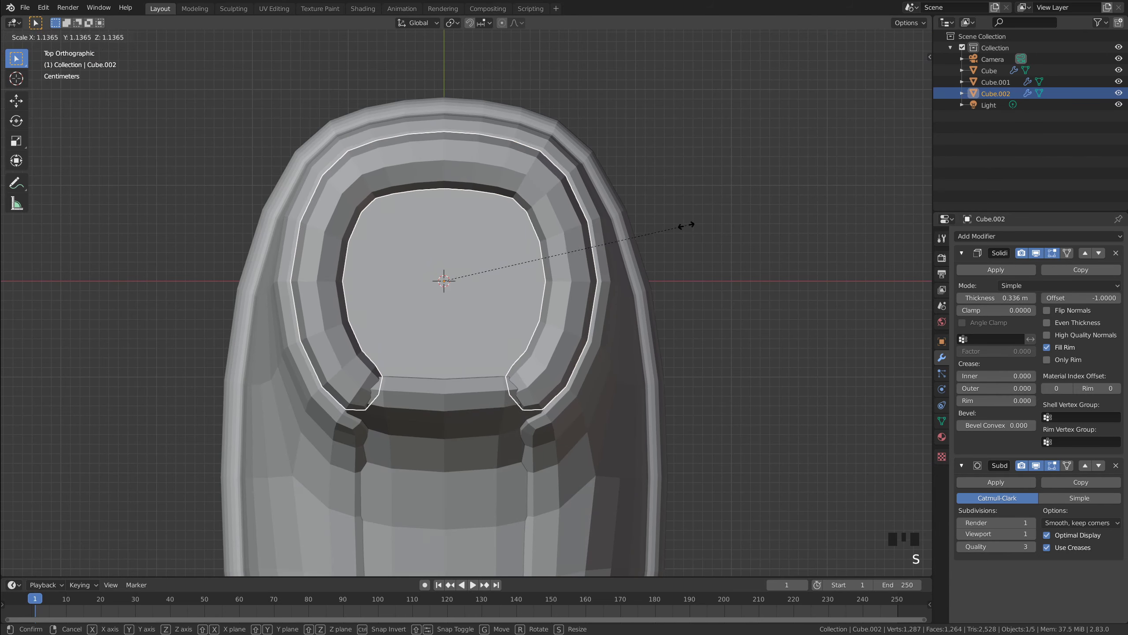
{"action": "left_click", "coordinate": [760, 302]}
Move the inner collar along Z to adjust its height in the boot opening and check the fit
{"action": "middle_click_drag", "start_coordinate": [761, 302], "coordinate": [549, 401]}
{"action": "scroll", "coordinate": [706, 271], "scroll_direction": "down", "scroll_amount": 2}
{"action": "left_click", "coordinate": [613, 242]}
{"action": "key", "text": "g"}
{"action": "key", "text": "z"}
{"action": "left_click", "coordinate": [672, 241]}
{"action": "left_click", "coordinate": [717, 252]}
{"action": "left_click", "coordinate": [566, 271]}
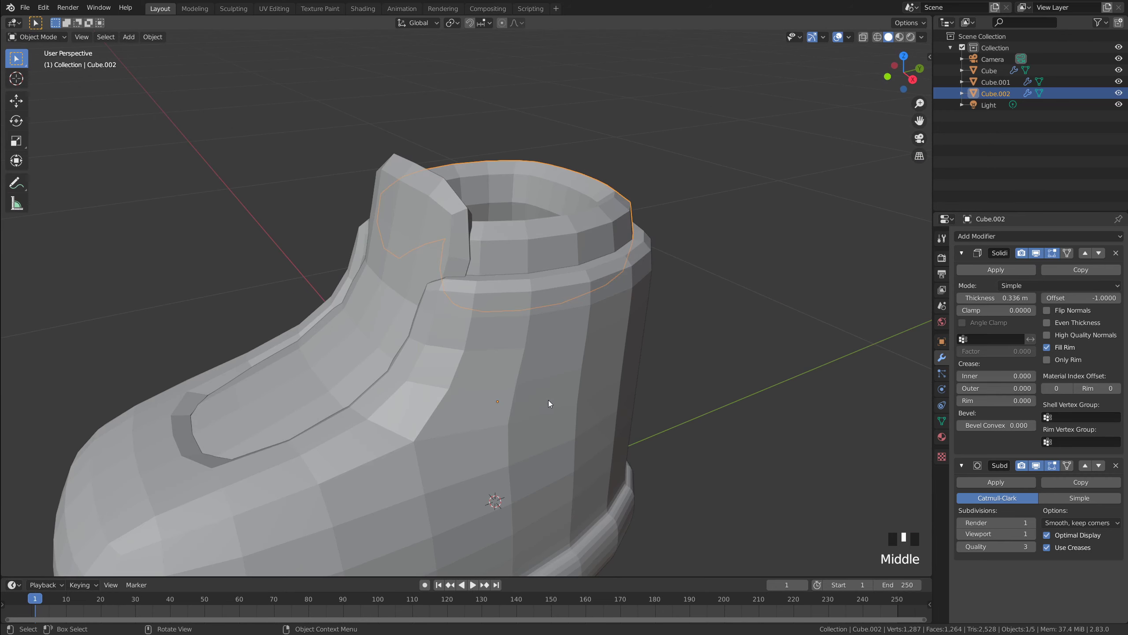
{"action": "left_click", "coordinate": [689, 270]}
{"action": "middle_click_drag", "start_coordinate": [524, 179], "coordinate": [370, 170]}
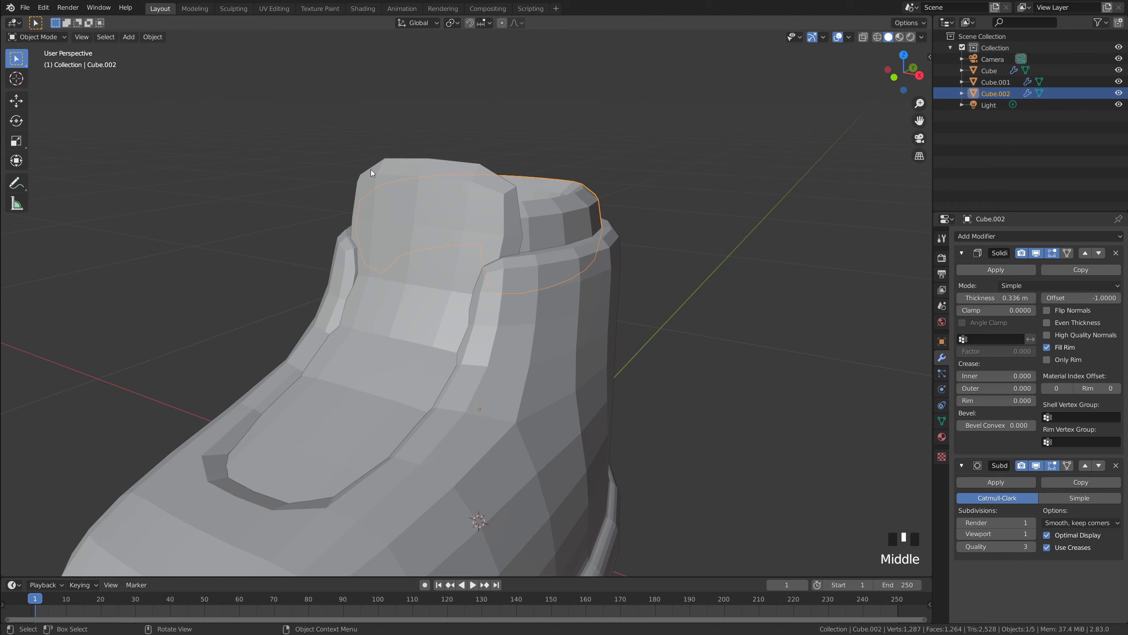
Set the inner collar's origin to the middle of the collar itself and deselect it
{"action": "left_click", "coordinate": [151, 37]}
{"action": "mouse_move", "coordinate": [204, 62]}
{"action": "left_click", "coordinate": [292, 99]}
{"action": "left_click", "coordinate": [739, 241]}
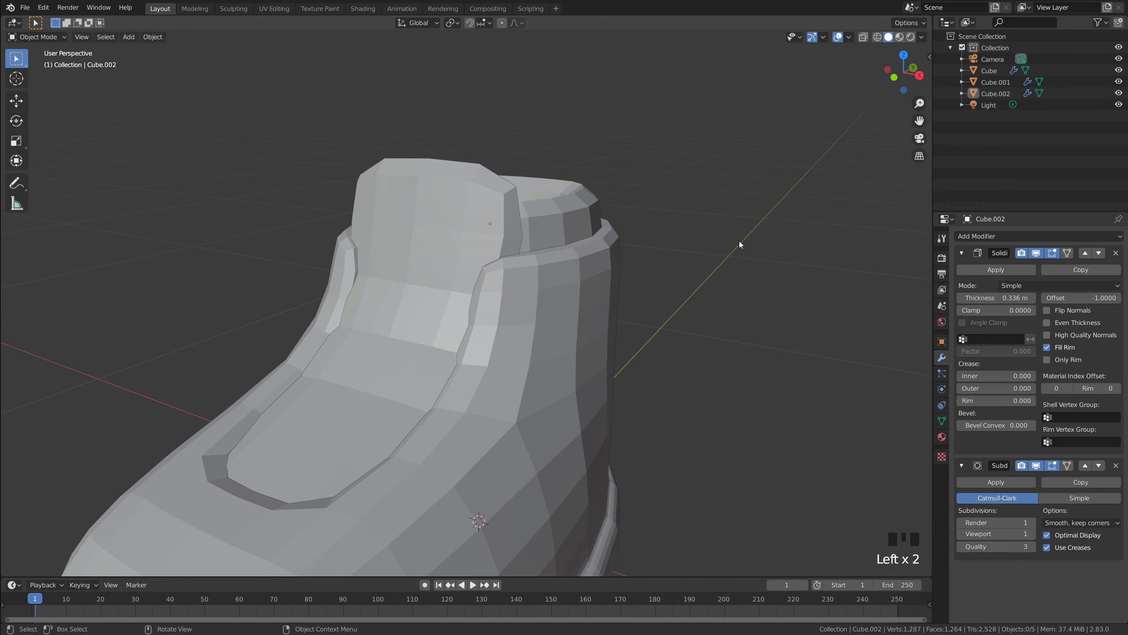
Scale the inner collar up uniformly by about 1.03 and deselect it
{"action": "middle_click_drag", "start_coordinate": [739, 241], "coordinate": [603, 234]}
{"action": "left_click", "coordinate": [603, 235]}
{"action": "key", "text": "s"}
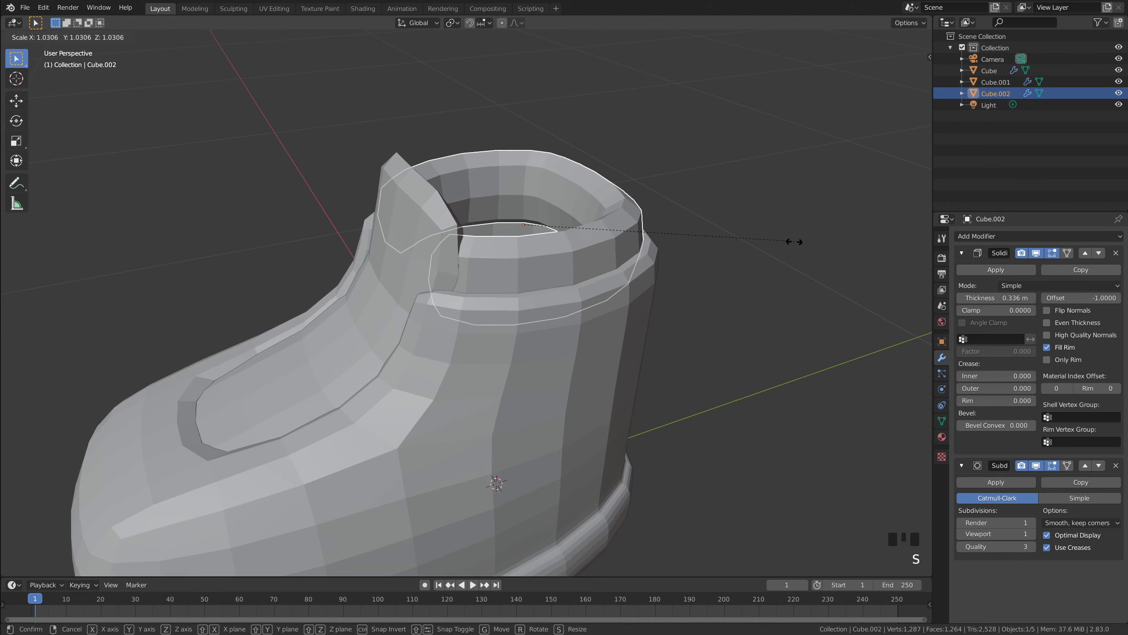
{"action": "left_click", "coordinate": [742, 270]}
{"action": "left_click", "coordinate": [742, 270]}
Examine the whole boot from the front and sides, checking the tongue, collar, toe and sole
{"action": "middle_click_drag", "start_coordinate": [742, 270], "coordinate": [557, 344]}
{"action": "scroll", "coordinate": [577, 383], "scroll_direction": "down", "scroll_amount": 3}
{"action": "scroll", "coordinate": [605, 340], "scroll_direction": "up", "scroll_amount": 2}
{"action": "scroll", "coordinate": [559, 351], "scroll_direction": "down", "scroll_amount": 2}
{"action": "scroll", "coordinate": [478, 351], "scroll_direction": "up", "scroll_amount": 1}
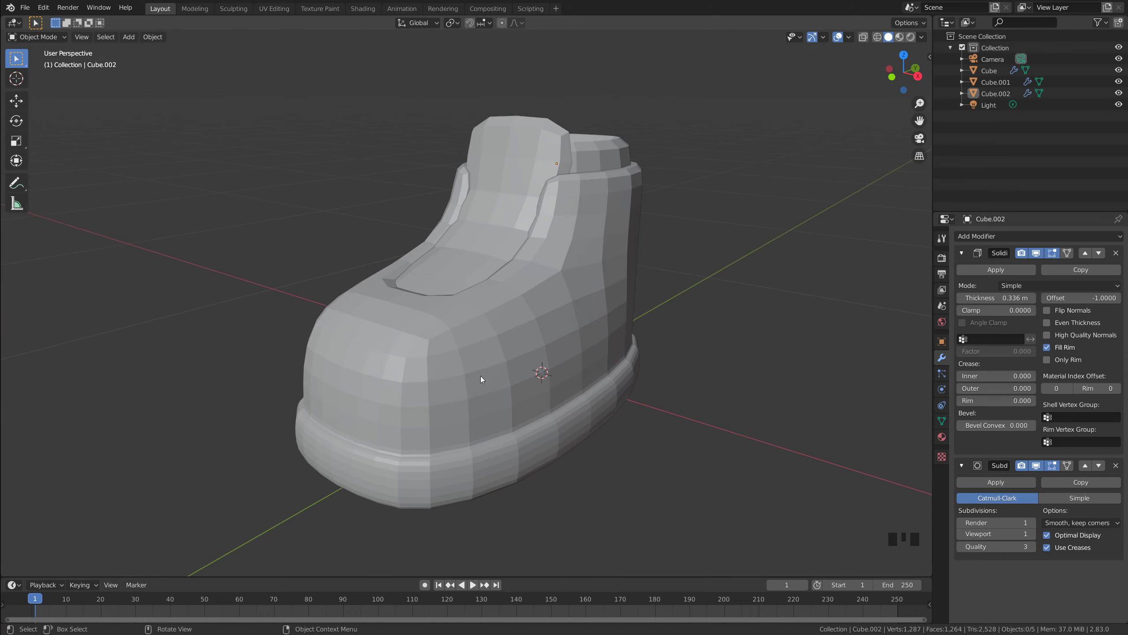
{"action": "middle_click_drag", "start_coordinate": [480, 375], "coordinate": [367, 304]}
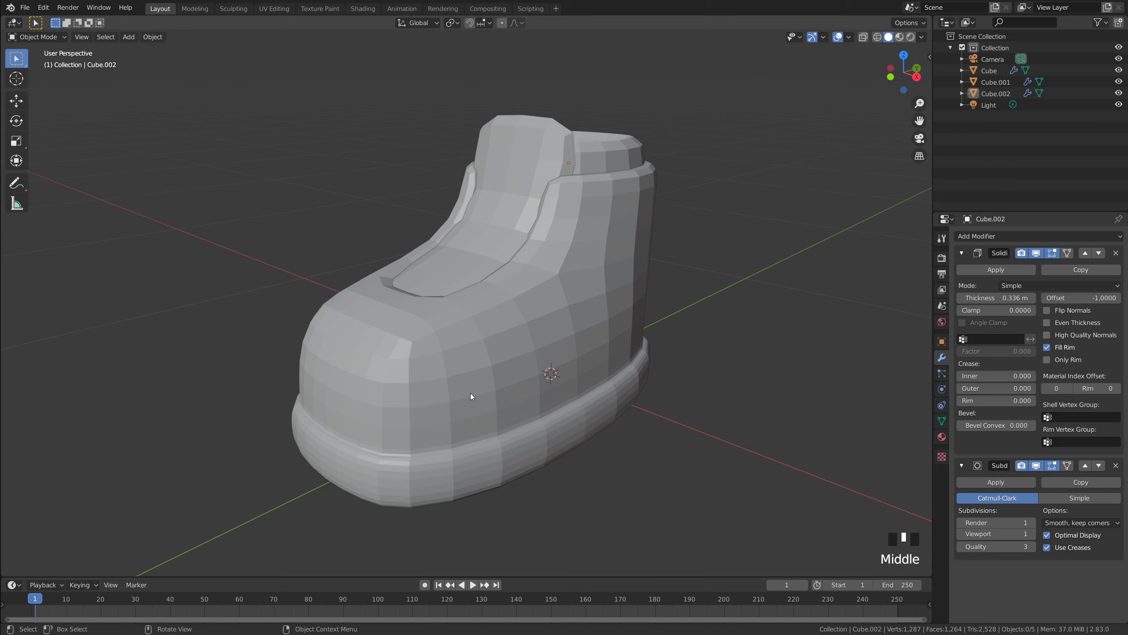
{"action": "middle_click_drag", "start_coordinate": [427, 377], "coordinate": [402, 289]}
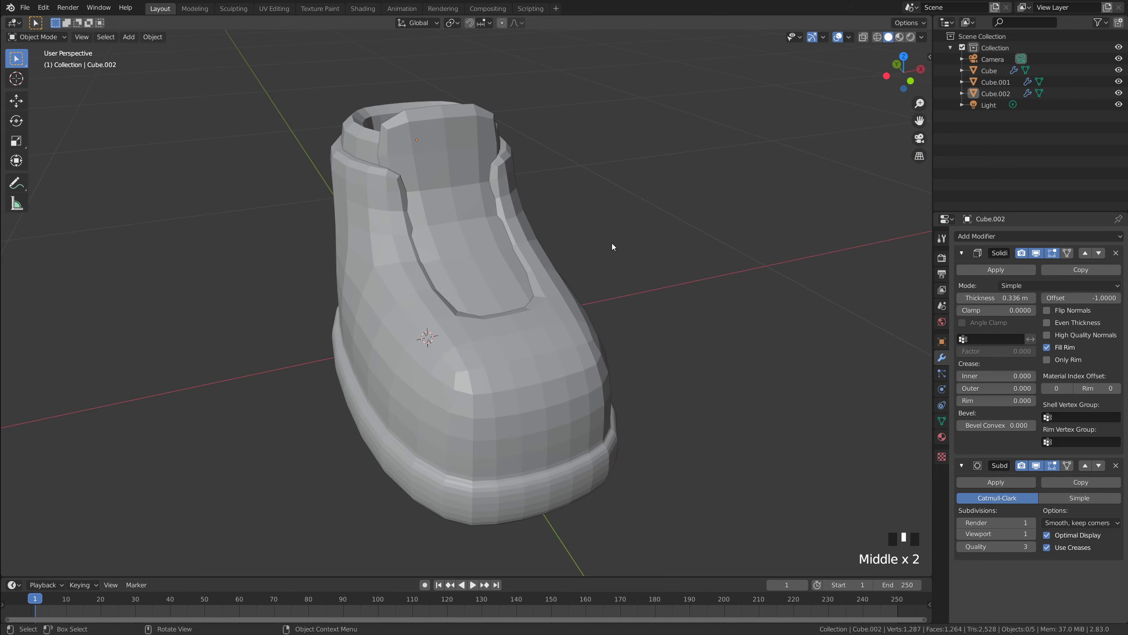
{"action": "middle_click_drag", "start_coordinate": [612, 247], "coordinate": [512, 247]}
{"action": "middle_click_drag", "start_coordinate": [566, 302], "coordinate": [570, 313]}
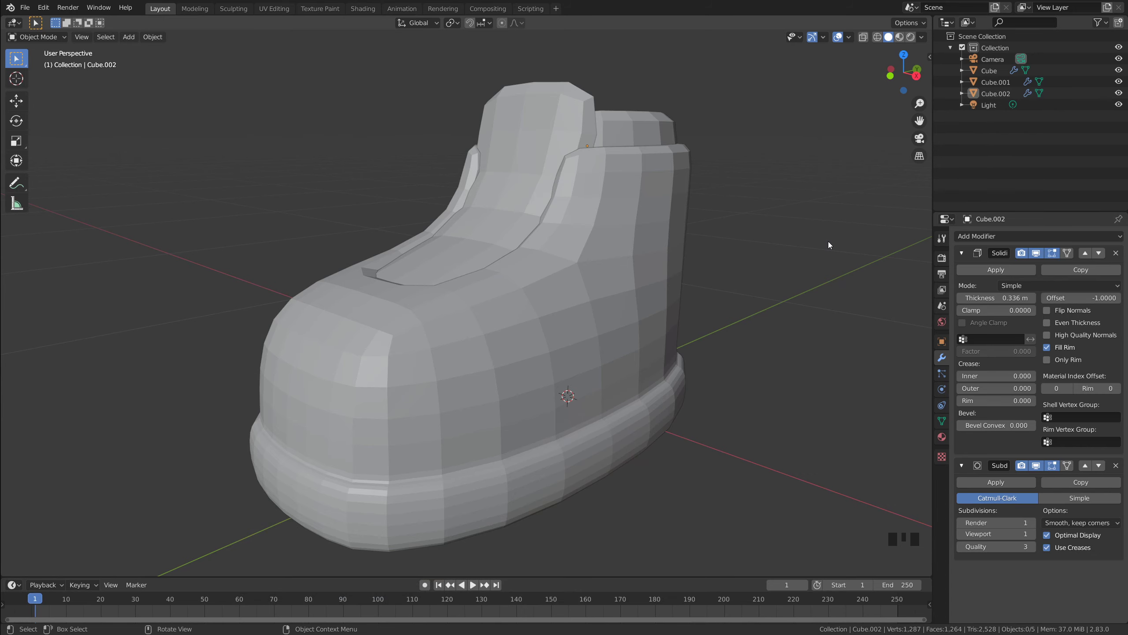
{"action": "scroll", "coordinate": [589, 335], "scroll_direction": "down", "scroll_amount": 2}
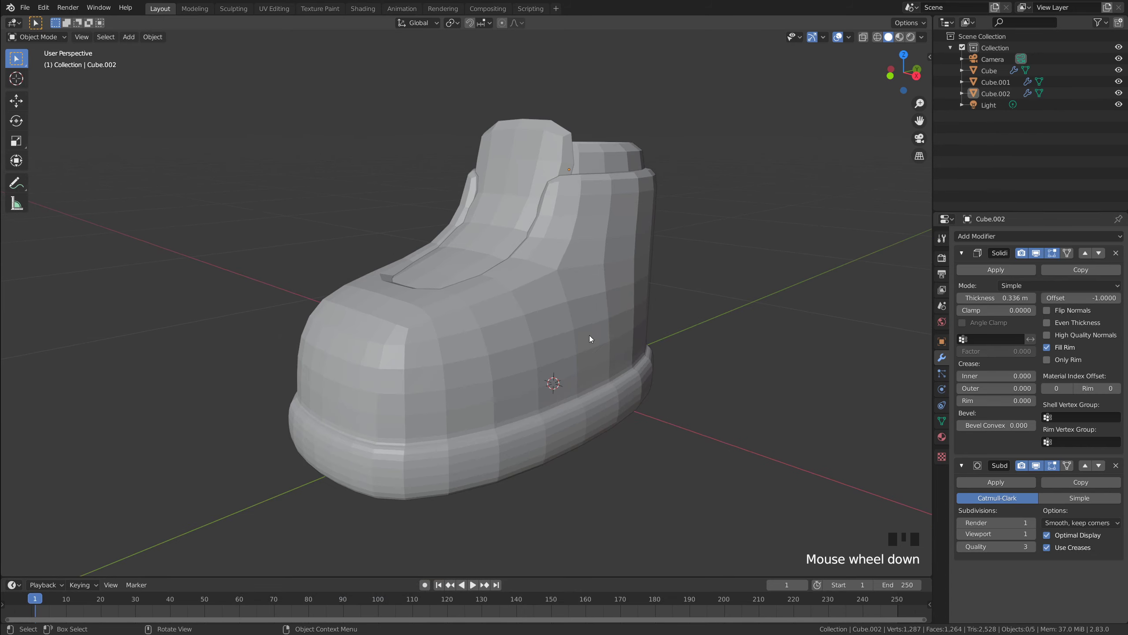
{"action": "middle_click_drag", "start_coordinate": [589, 335], "coordinate": [493, 282]}
Edit the boot body together with the tongue and select the body's front and upper toe faces above the sole
{"action": "left_click", "coordinate": [509, 256]}
{"action": "left_click", "coordinate": [557, 268]}
{"action": "scroll", "coordinate": [467, 364], "scroll_direction": "up", "scroll_amount": 2}
{"action": "key", "text": "Tab"}
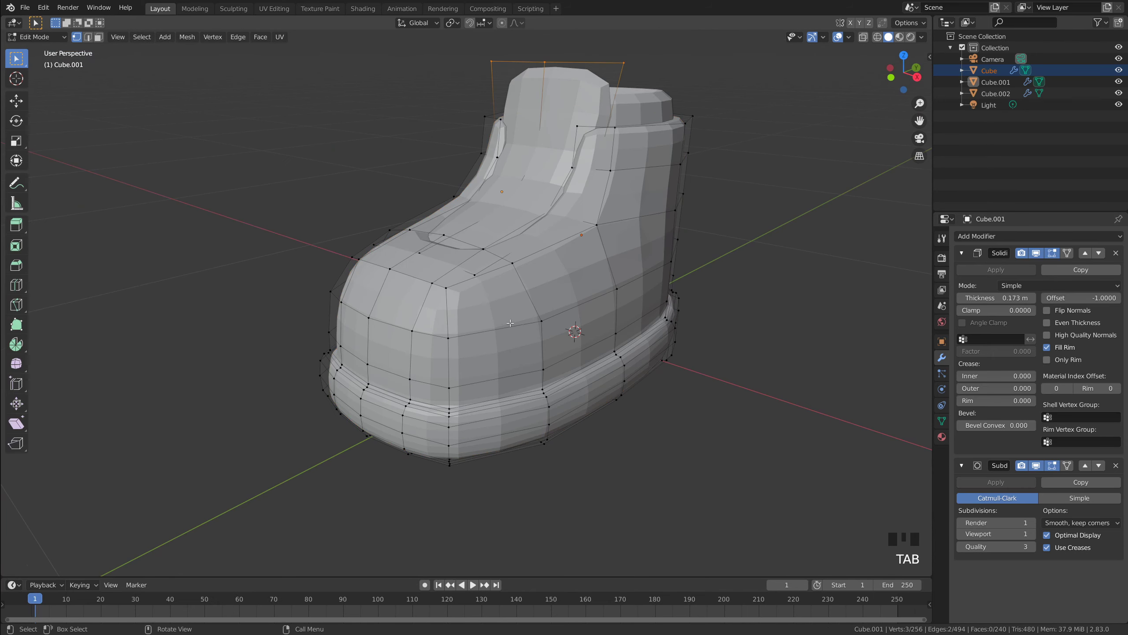
{"action": "middle_click_drag", "start_coordinate": [596, 342], "coordinate": [448, 216]}
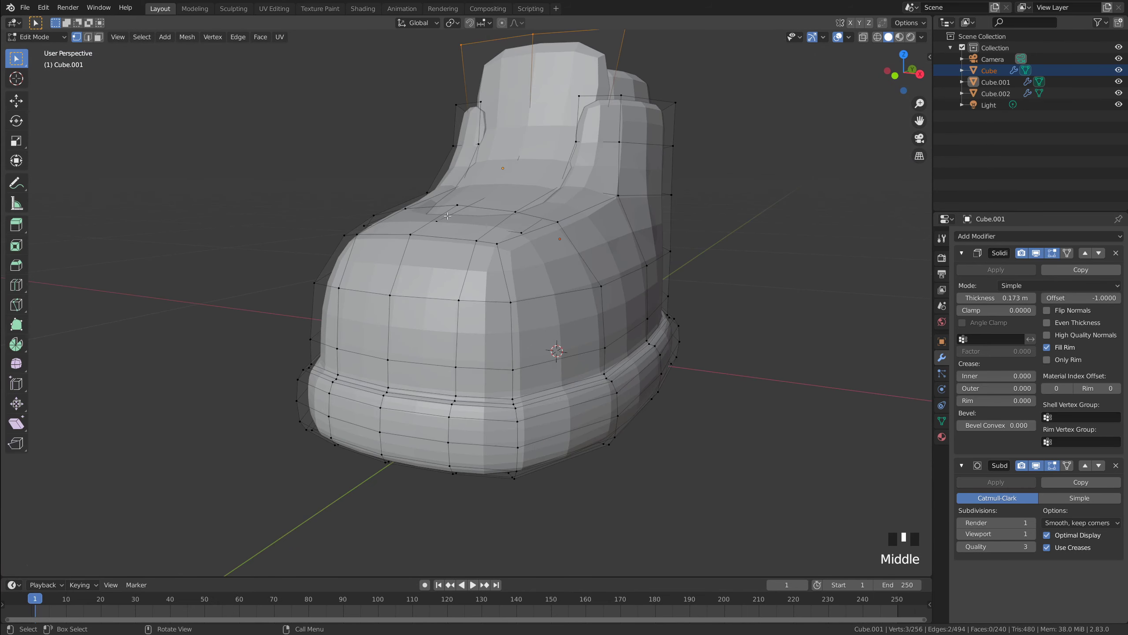
{"action": "middle_click_drag", "start_coordinate": [558, 253], "coordinate": [501, 324]}
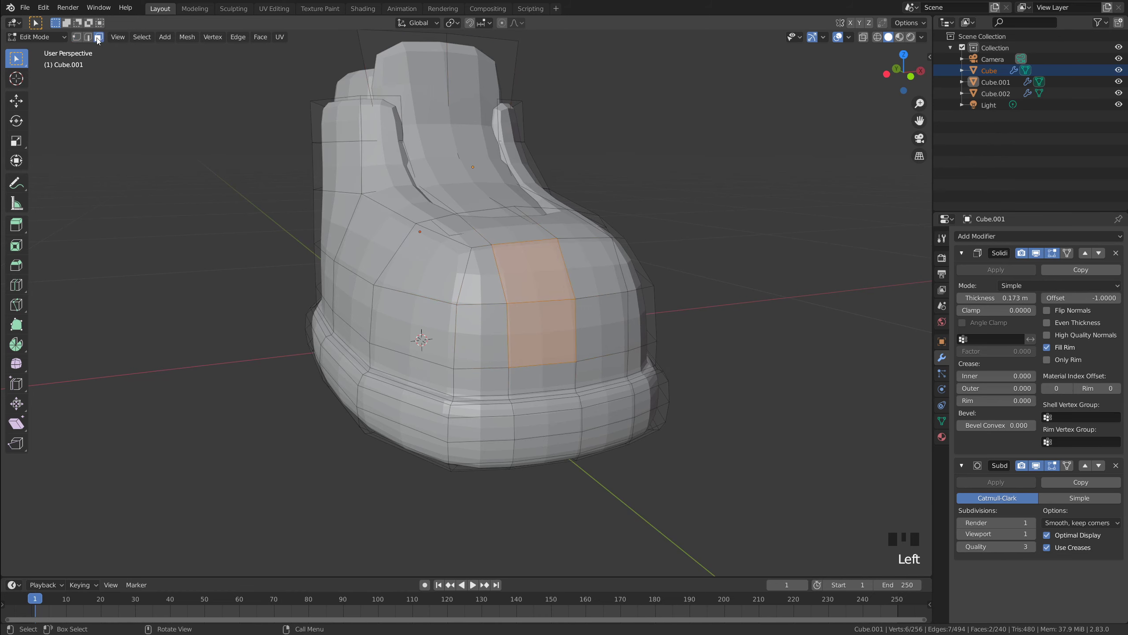
{"action": "middle_click_drag", "start_coordinate": [493, 296], "coordinate": [499, 298]}
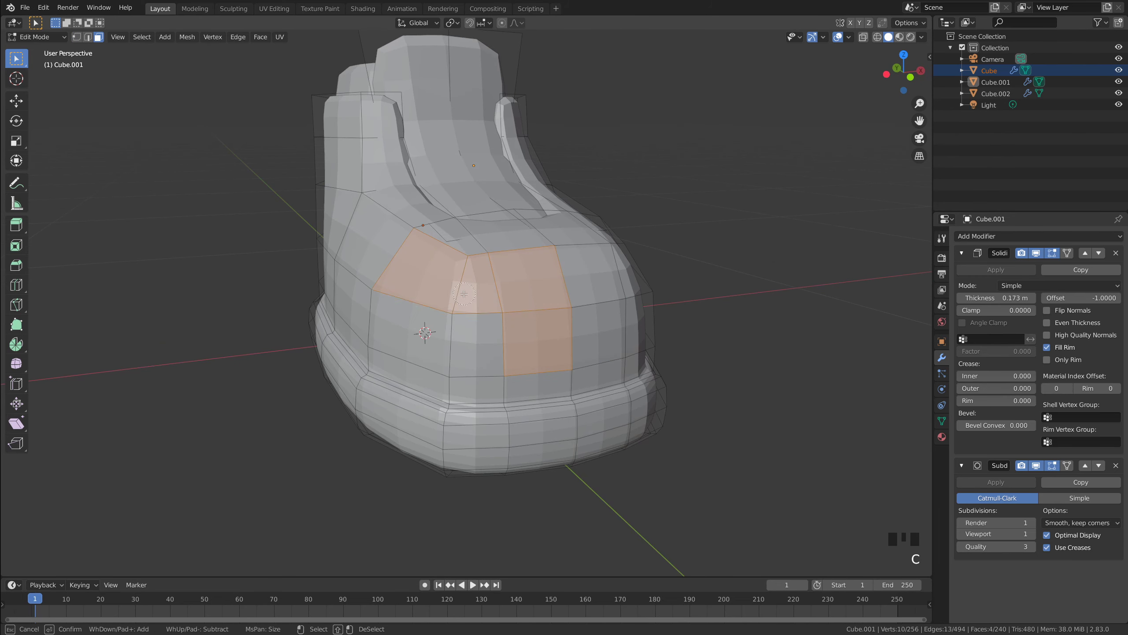
{"action": "left_click_drag", "start_coordinate": [512, 379], "coordinate": [611, 361]}
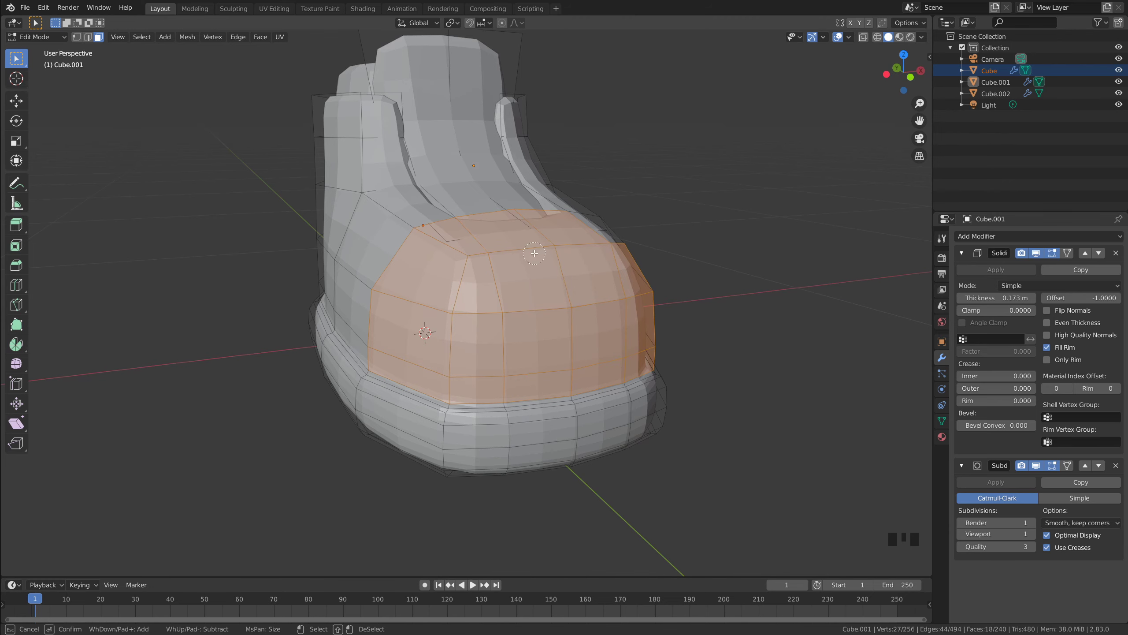
Add the remaining faces on the side of the toe, down to the sole, to the selection
{"action": "middle_click_drag", "start_coordinate": [558, 260], "coordinate": [496, 263]}
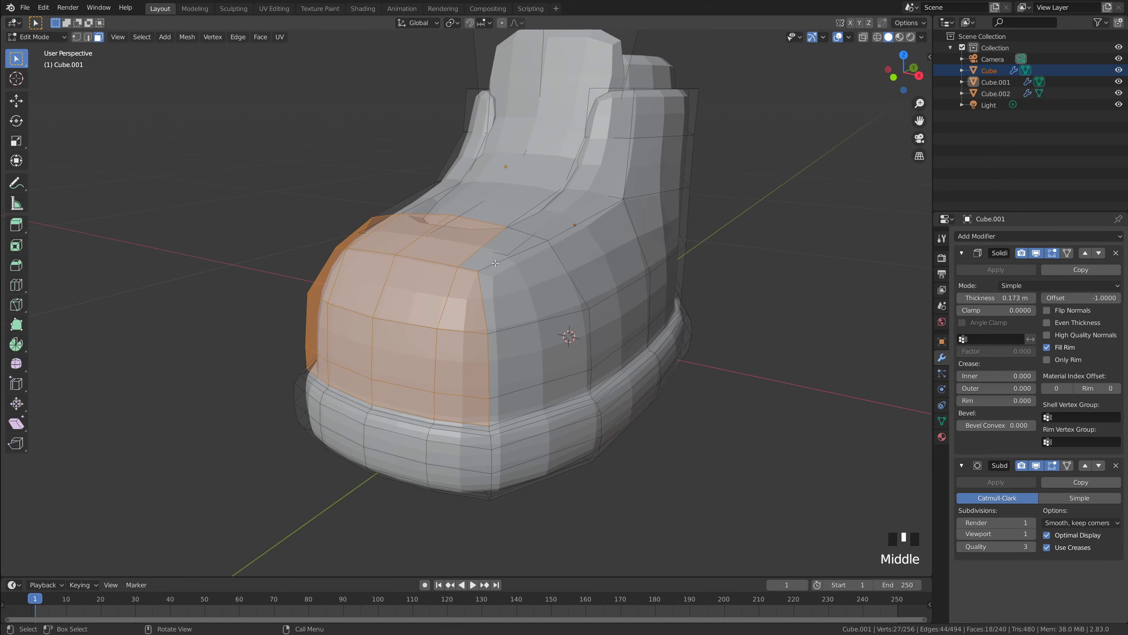
{"action": "left_click", "coordinate": [531, 277], "text": "shift"}
{"action": "left_click", "coordinate": [551, 342], "text": "shift"}
{"action": "left_click", "coordinate": [540, 391], "text": "shift"}
{"action": "middle_click_drag", "start_coordinate": [540, 391], "coordinate": [500, 387]}
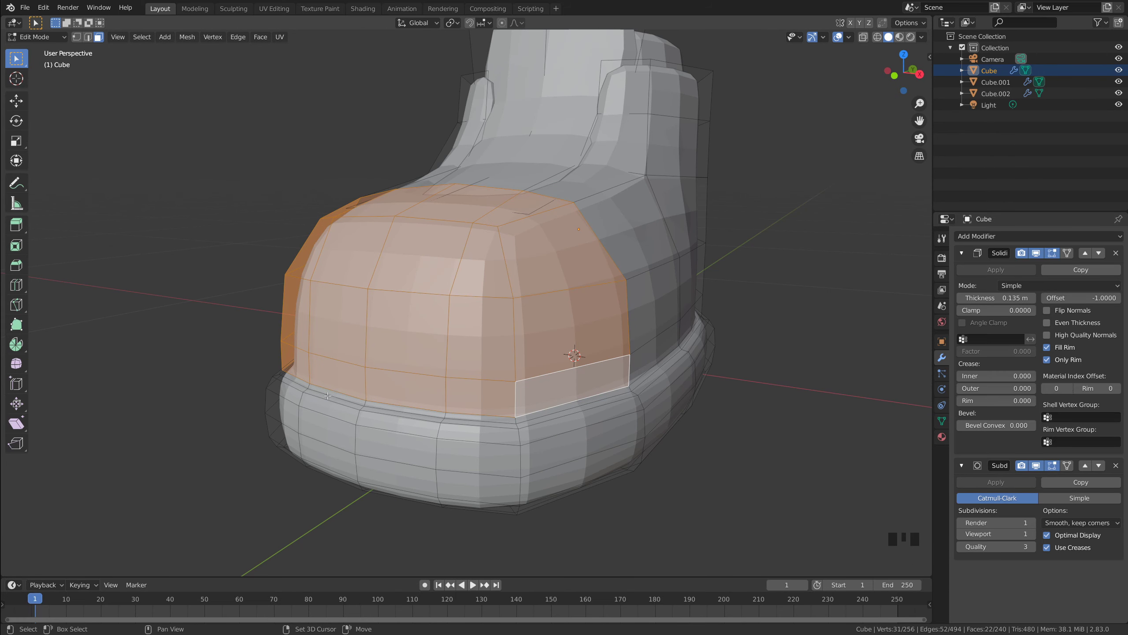
Separate the selected toe faces into their own object, return to Object Mode and deselect everything
{"action": "middle_click_drag", "start_coordinate": [435, 366], "coordinate": [524, 363]}
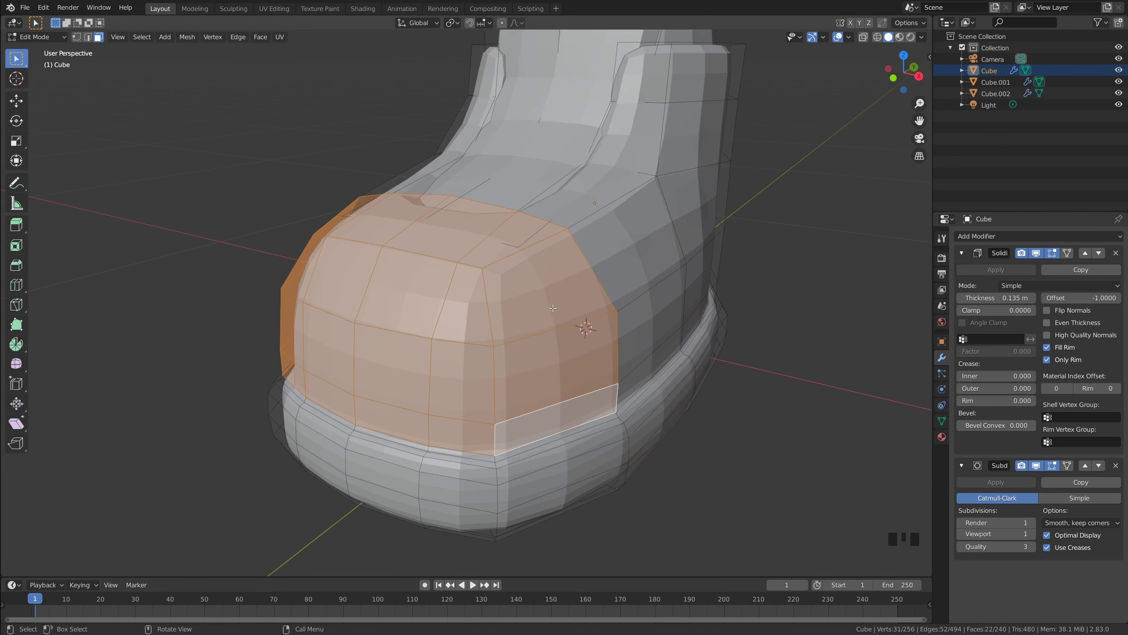
{"action": "middle_click_drag", "start_coordinate": [554, 298], "coordinate": [543, 295]}
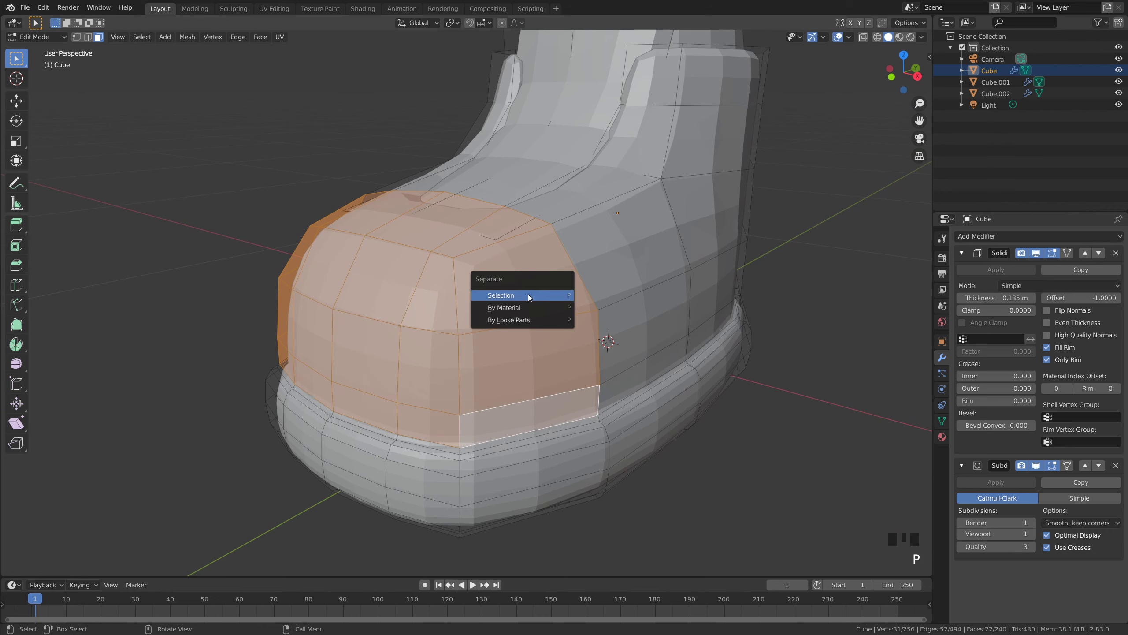
{"action": "left_click", "coordinate": [528, 294]}
{"action": "key", "text": "Tab"}
{"action": "left_click", "coordinate": [788, 366]}
{"action": "middle_click_drag", "start_coordinate": [788, 366], "coordinate": [684, 399]}
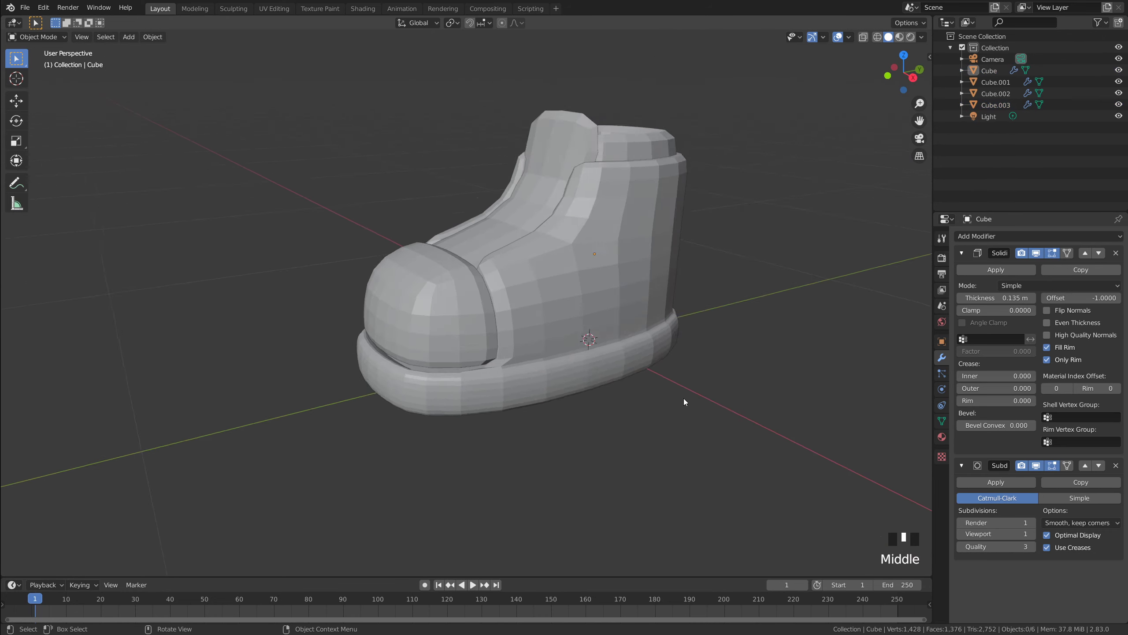
Move the separated toe cap forward, away from the boot, to expose the open front
{"action": "scroll", "coordinate": [476, 321], "scroll_direction": "up", "scroll_amount": 2}
{"action": "left_click", "coordinate": [476, 320]}
{"action": "mouse_move", "coordinate": [476, 321]}
{"action": "middle_mouse_down"}
{"action": "mouse_move", "coordinate": [607, 327]}
{"action": "mouse_move", "coordinate": [492, 321]}
{"action": "middle_mouse_up"}
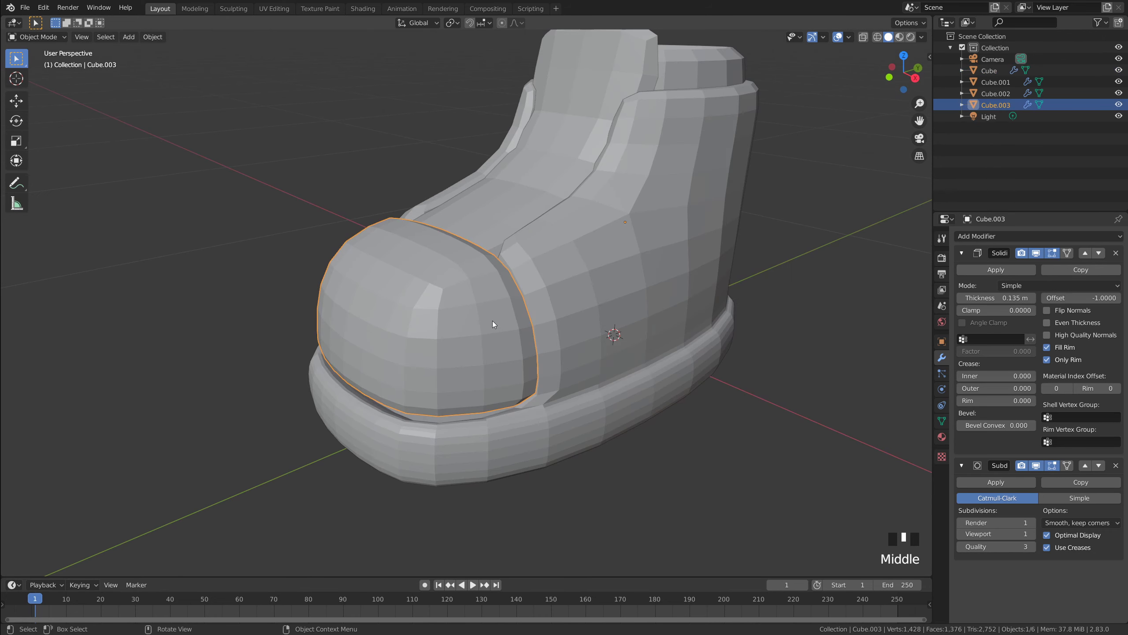
{"action": "key", "text": "g"}
{"action": "left_click", "coordinate": [436, 320]}
{"action": "left_click", "coordinate": [692, 434]}
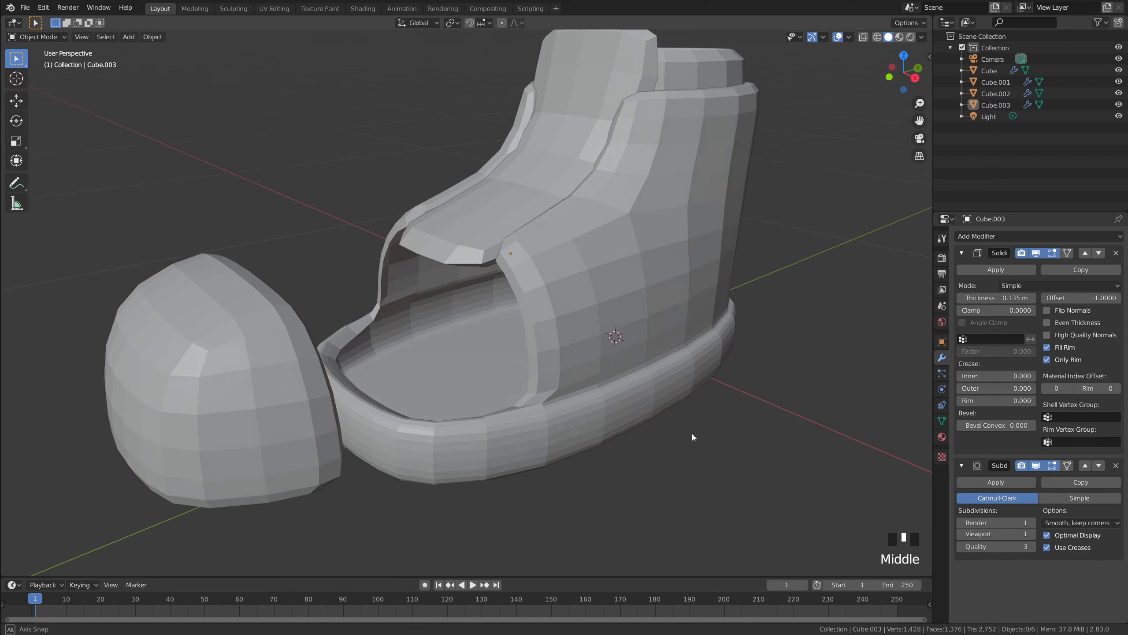
Examine the boot's open front and interior from several angles, then undo the toe cap's displacement
{"action": "middle_click_drag", "start_coordinate": [693, 437], "coordinate": [541, 369]}
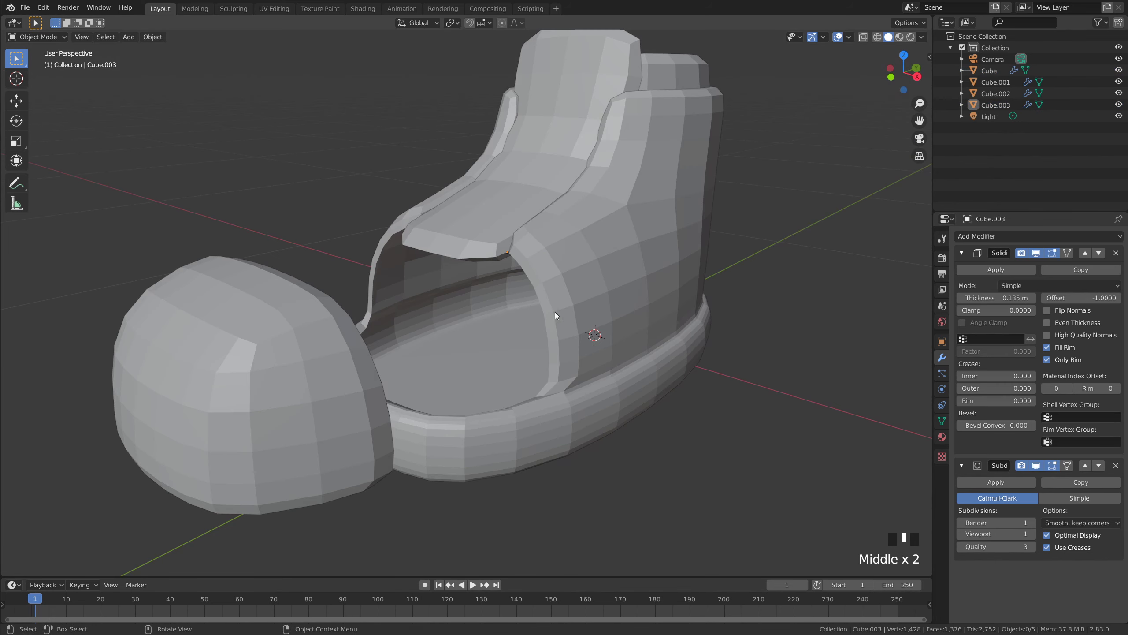
{"action": "middle_click_drag", "start_coordinate": [500, 246], "coordinate": [638, 295]}
{"action": "scroll", "coordinate": [489, 263], "scroll_direction": "up", "scroll_amount": 2}
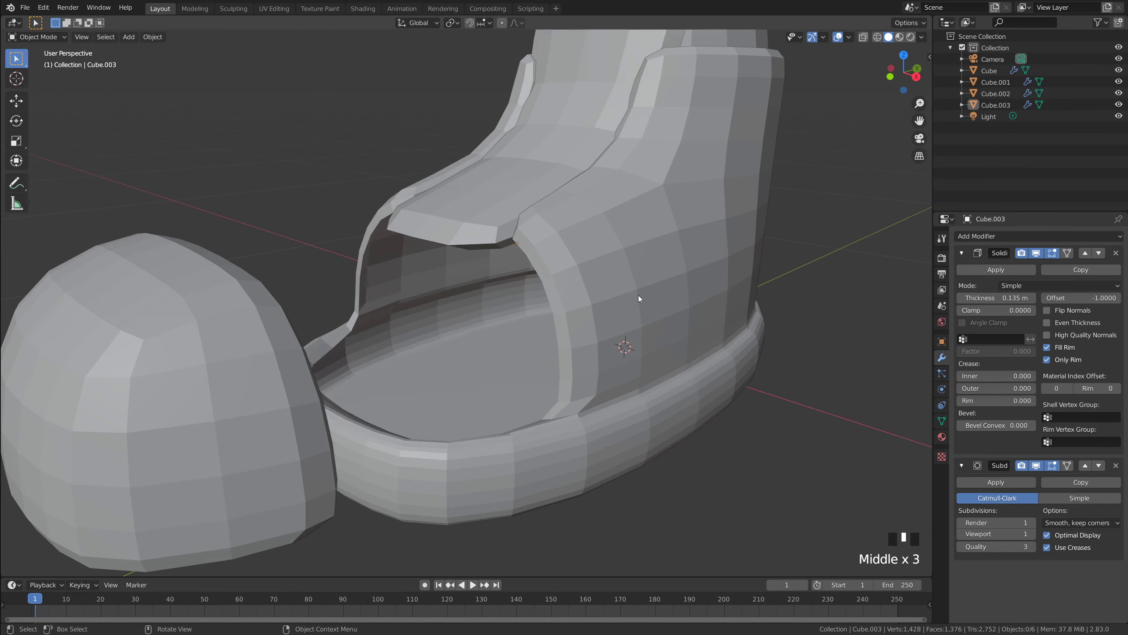
{"action": "middle_click_drag", "start_coordinate": [668, 245], "coordinate": [380, 251]}
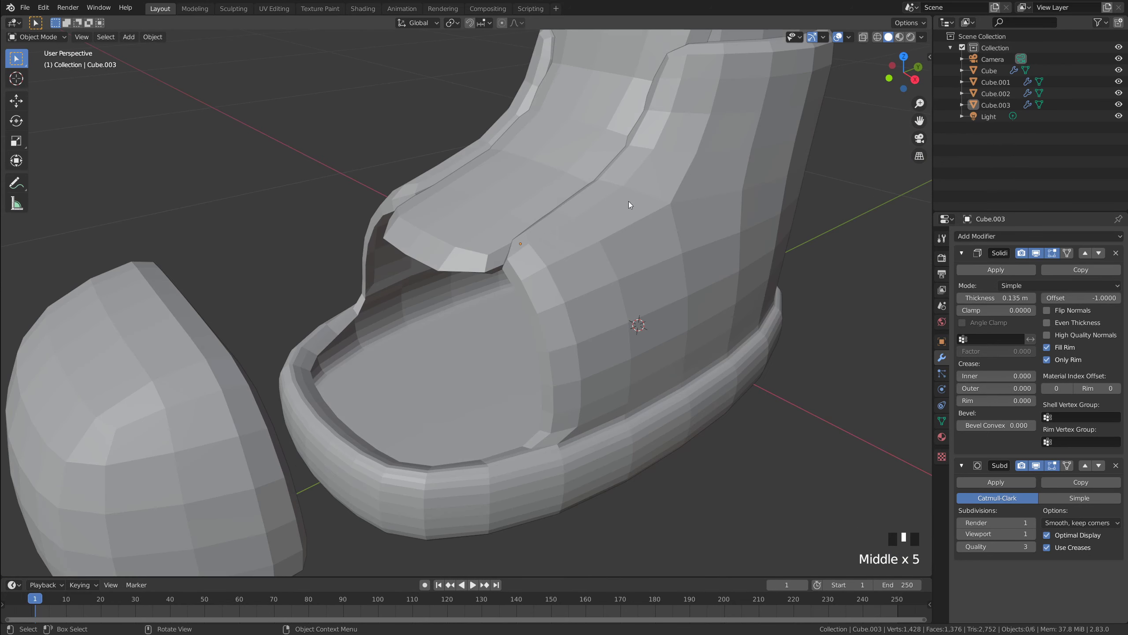
{"action": "middle_click_drag", "start_coordinate": [629, 204], "coordinate": [598, 334]}
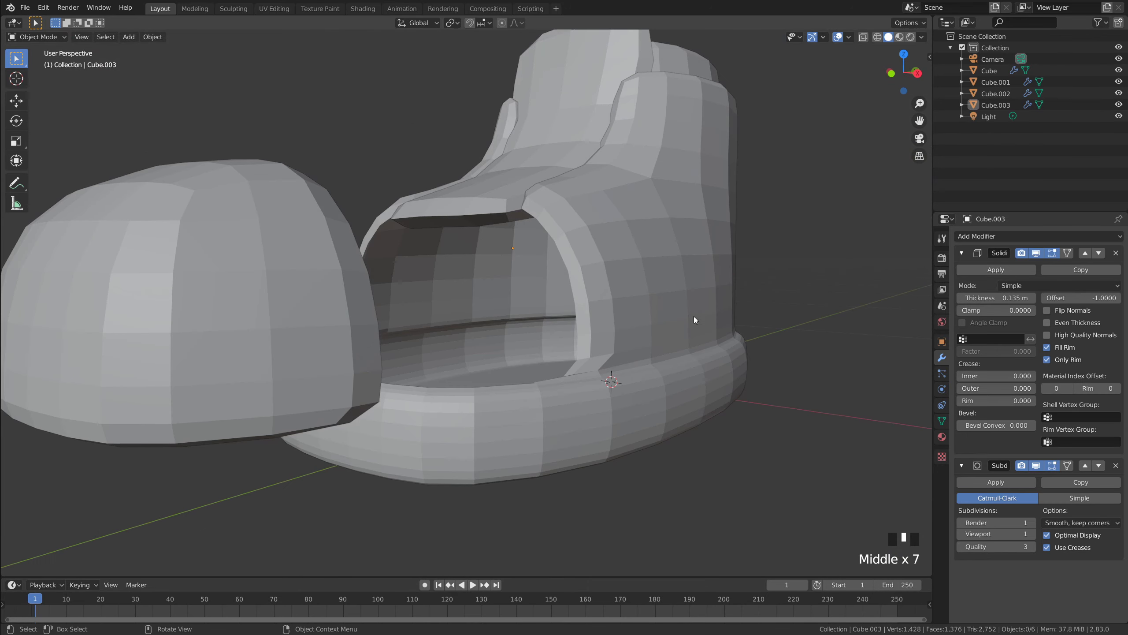
{"action": "middle_click_drag", "start_coordinate": [693, 319], "coordinate": [634, 346]}
{"action": "scroll", "coordinate": [546, 346], "scroll_direction": "down", "scroll_amount": 3}
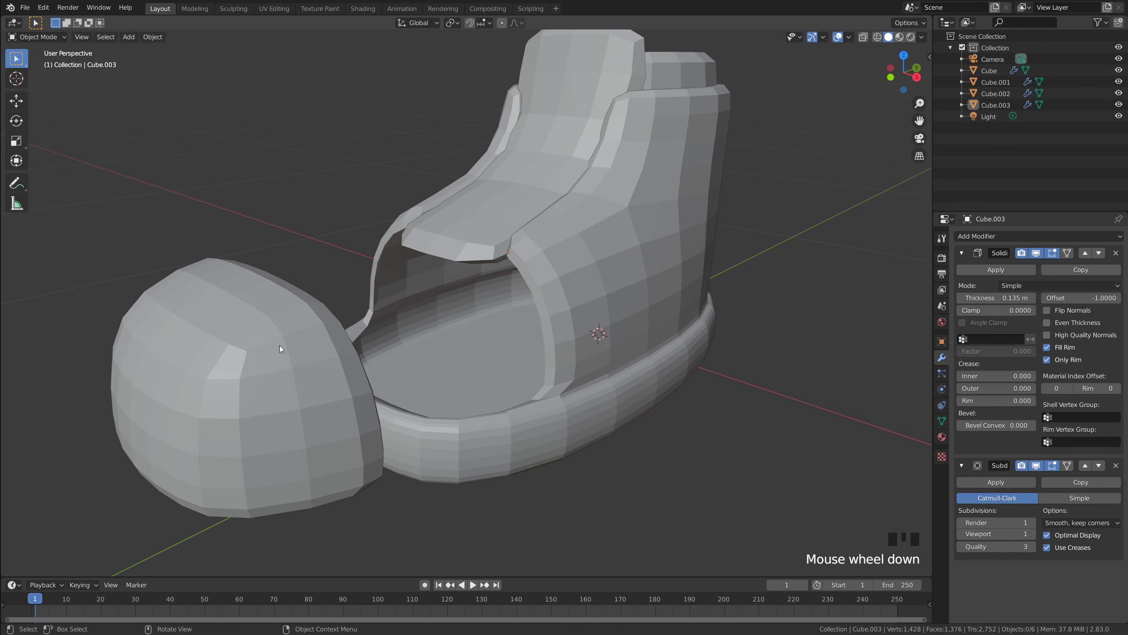
{"action": "key", "text": "ctrl+z"}
{"action": "key", "text": "ctrl+z"}
Select the toe cap and, from the front view, scale it up uniformly by about 1.06
{"action": "double_click", "coordinate": [464, 307]}
{"action": "middle_click_drag", "start_coordinate": [463, 307], "coordinate": [587, 289]}
{"action": "left_click", "coordinate": [614, 319]}
{"action": "left_click", "coordinate": [753, 331]}
{"action": "left_click", "coordinate": [497, 310]}
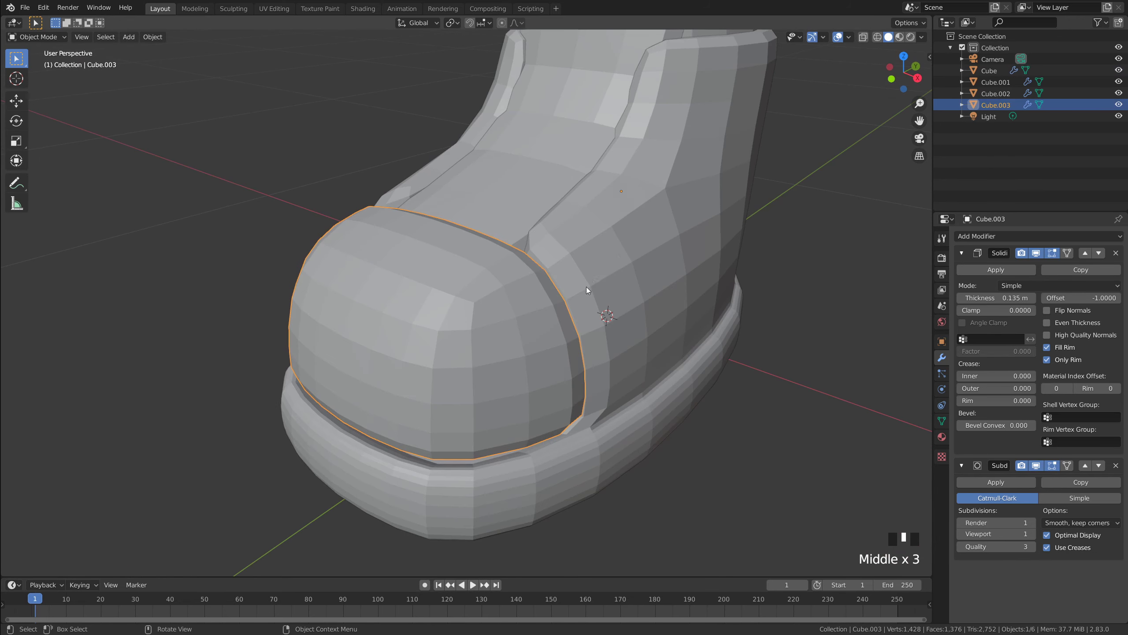
{"action": "double_click", "coordinate": [475, 316]}
{"action": "left_click", "coordinate": [474, 315]}
{"action": "middle_click_drag", "start_coordinate": [474, 316], "coordinate": [494, 278]}
{"action": "key", "text": "grave"}
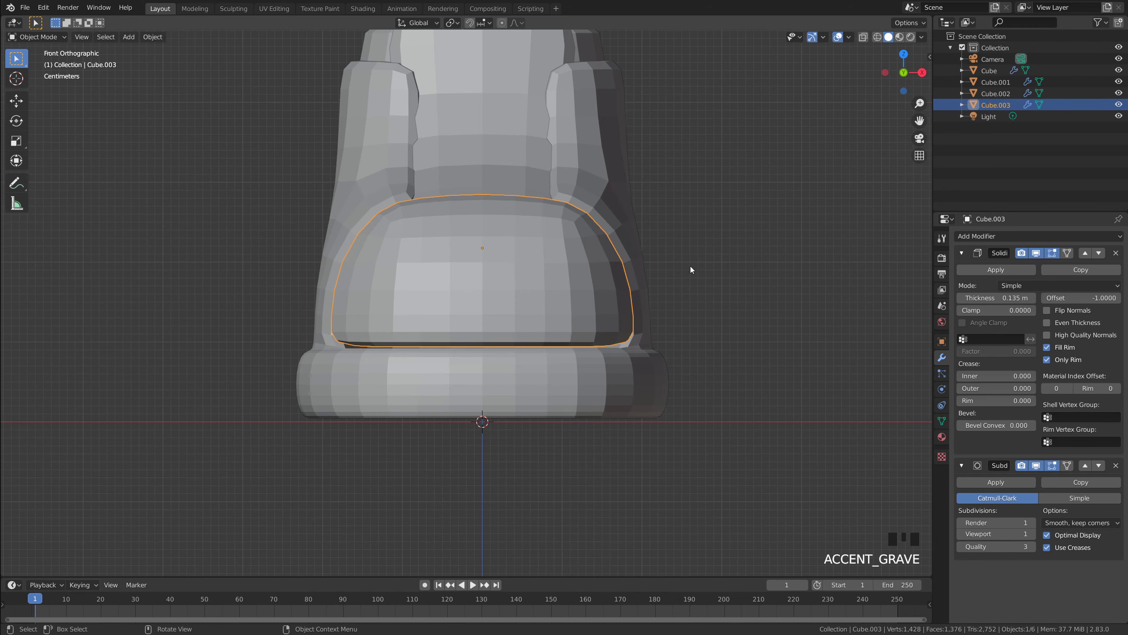
{"action": "key", "text": "s"}
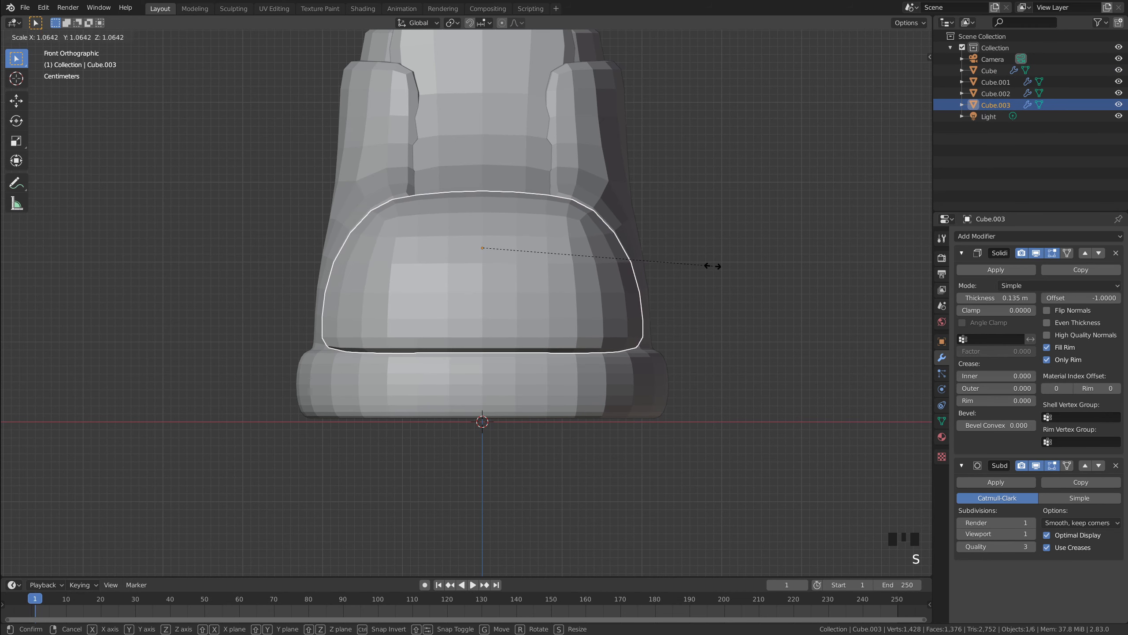
{"action": "left_click", "coordinate": [716, 268]}
Scale the toe cap along Z by about 1.06 and deselect it
{"action": "key", "text": "s"}
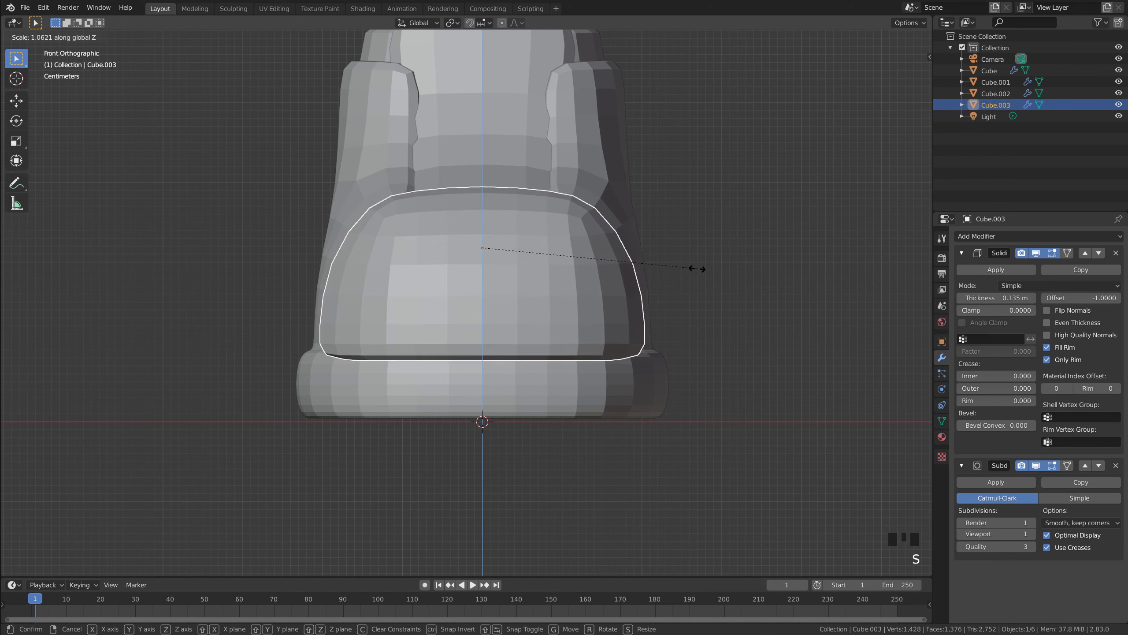
{"action": "left_click", "coordinate": [700, 270]}
{"action": "left_click", "coordinate": [724, 289]}
From the right view, move the toe cap about 0.04 m along Y back against the boot body and deselect it
{"action": "key", "text": "grave"}
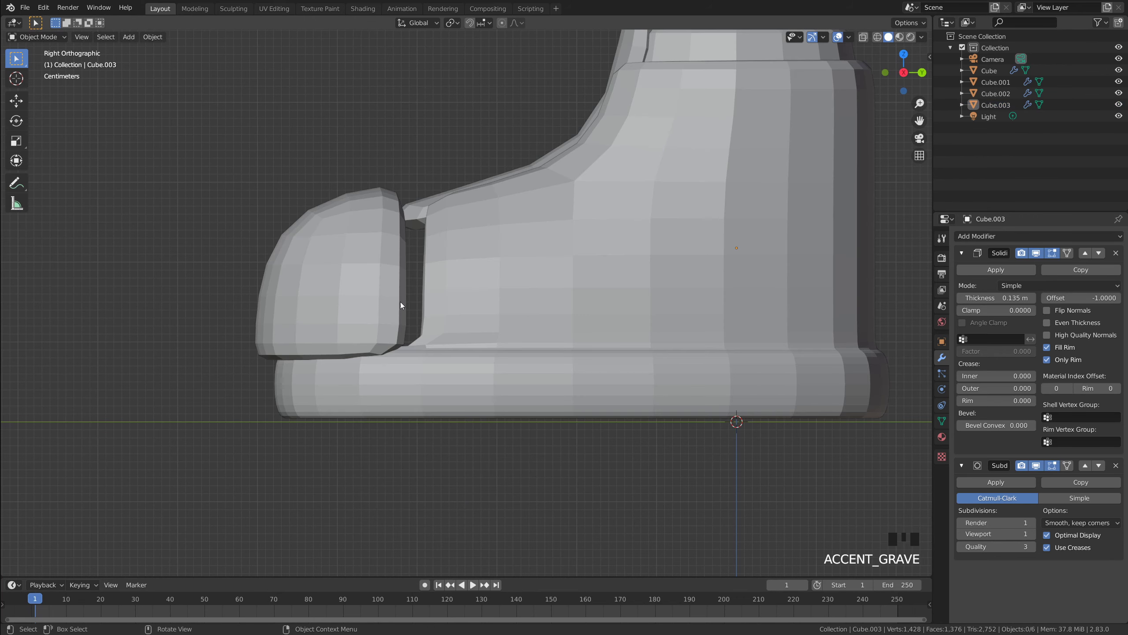
{"action": "left_click", "coordinate": [378, 294]}
{"action": "key", "text": "g"}
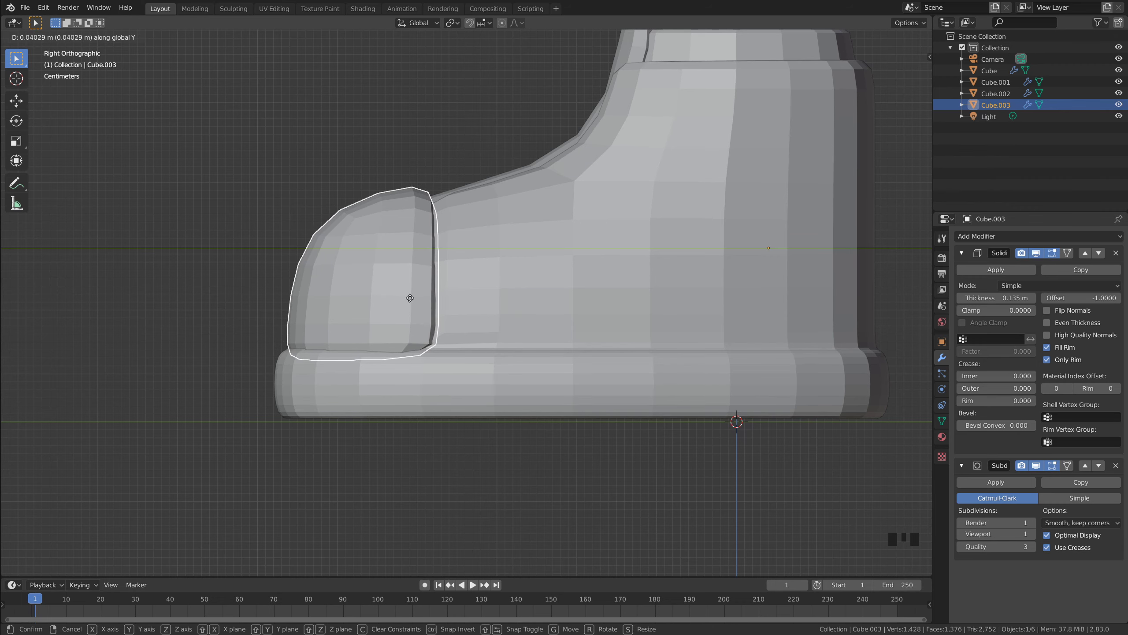
{"action": "left_click", "coordinate": [409, 298]}
{"action": "left_click", "coordinate": [275, 188]}
Examine the seam between the toe cap and the boot body from several angles
{"action": "middle_click_drag", "start_coordinate": [274, 189], "coordinate": [505, 278]}
{"action": "scroll", "coordinate": [626, 296], "scroll_direction": "down", "scroll_amount": 2}
{"action": "left_click", "coordinate": [505, 278]}
{"action": "scroll", "coordinate": [702, 341], "scroll_direction": "up", "scroll_amount": 1}
{"action": "left_click", "coordinate": [720, 382]}
{"action": "scroll", "coordinate": [729, 406], "scroll_direction": "down", "scroll_amount": 3}
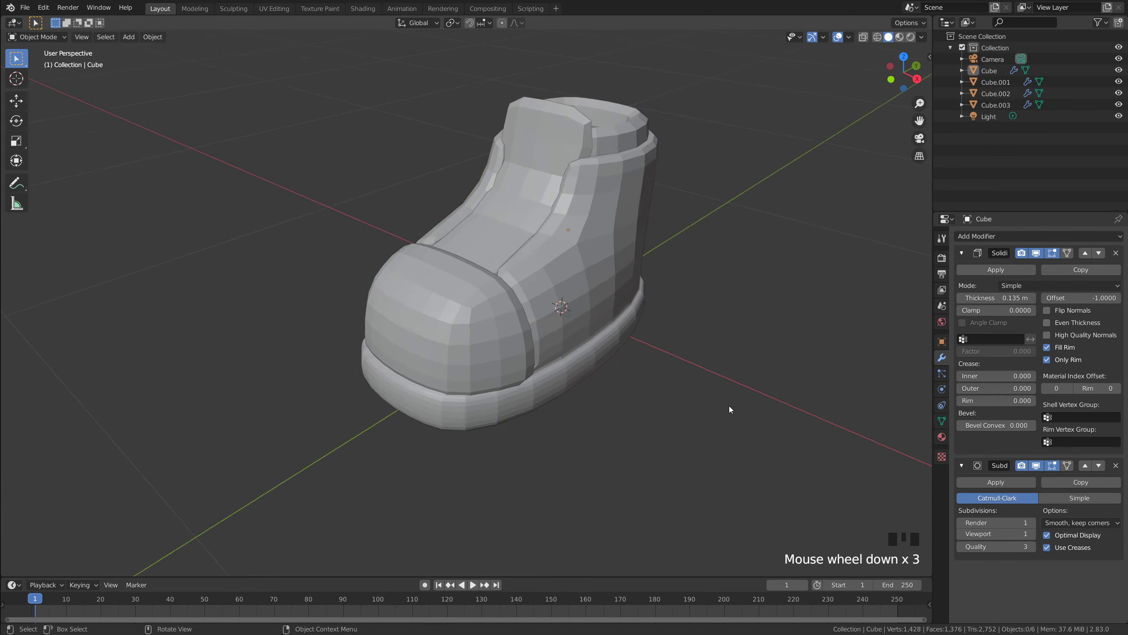
{"action": "middle_click_drag", "start_coordinate": [729, 406], "coordinate": [664, 400]}
{"action": "scroll", "coordinate": [664, 400], "scroll_direction": "up", "scroll_amount": 2}
{"action": "middle_click_drag", "start_coordinate": [585, 365], "coordinate": [325, 300]}
{"action": "left_click", "coordinate": [508, 288]}
{"action": "key", "text": "Tab"}
{"action": "key", "text": "Tab"}
{"action": "left_click", "coordinate": [269, 277]}
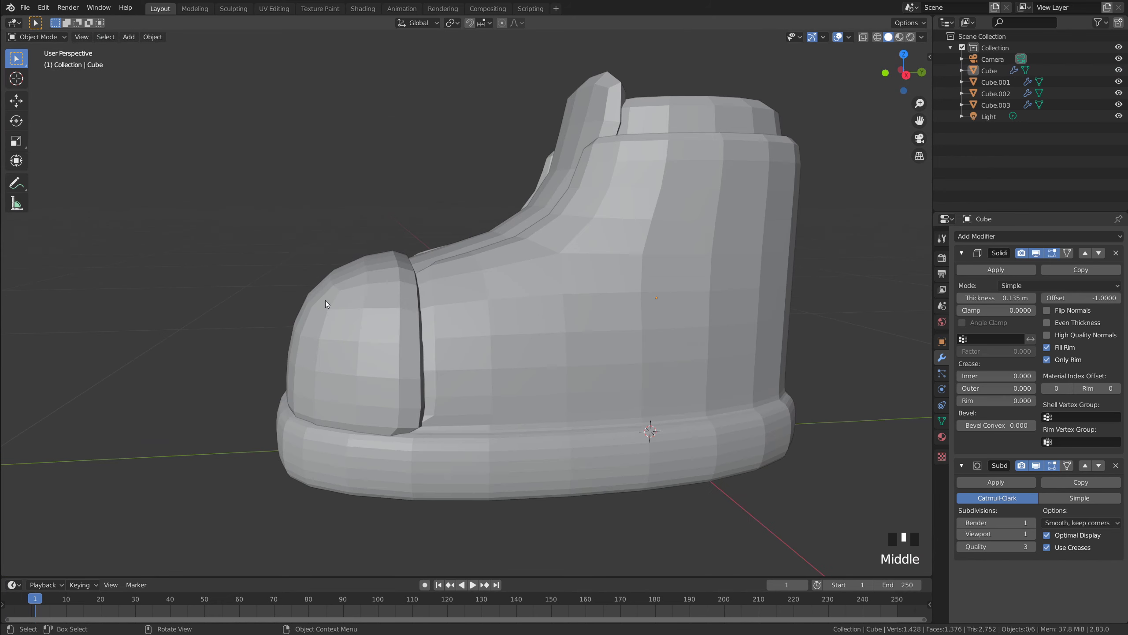
Move the toe cap about 0.015 m along Y, closer onto the boot body
{"action": "left_click", "coordinate": [392, 378]}
{"action": "middle_click_drag", "start_coordinate": [391, 378], "coordinate": [462, 379]}
{"action": "key", "text": "g"}
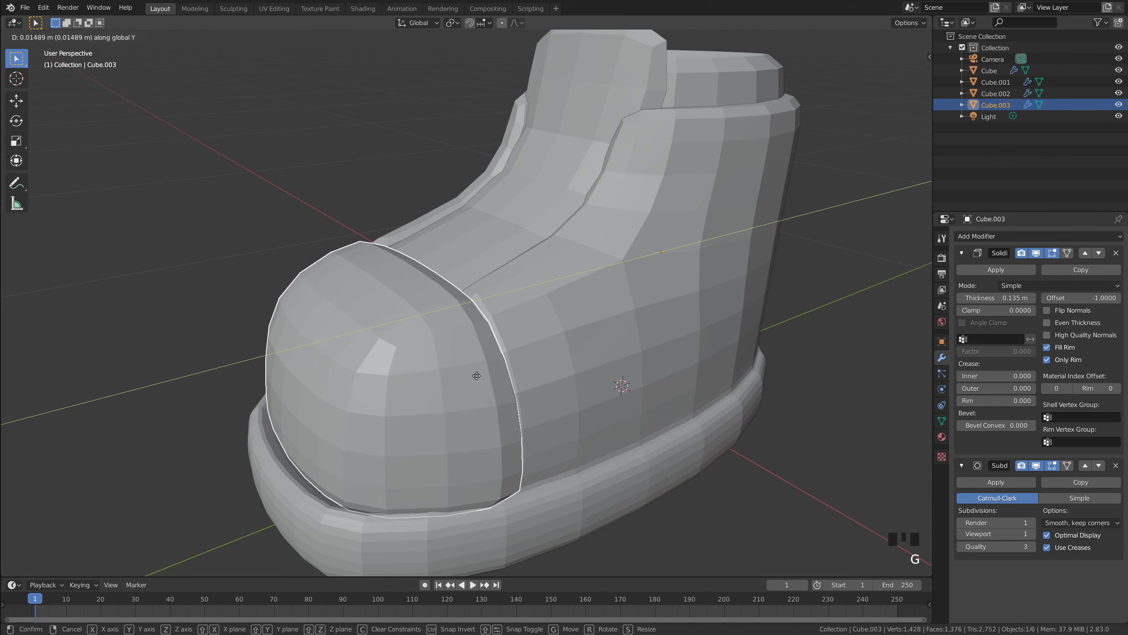
{"action": "left_click", "coordinate": [475, 375]}
From the front view, narrow the toe cap along X by a factor of about 0.94
{"action": "key", "text": "grave"}
{"action": "left_click", "coordinate": [450, 313]}
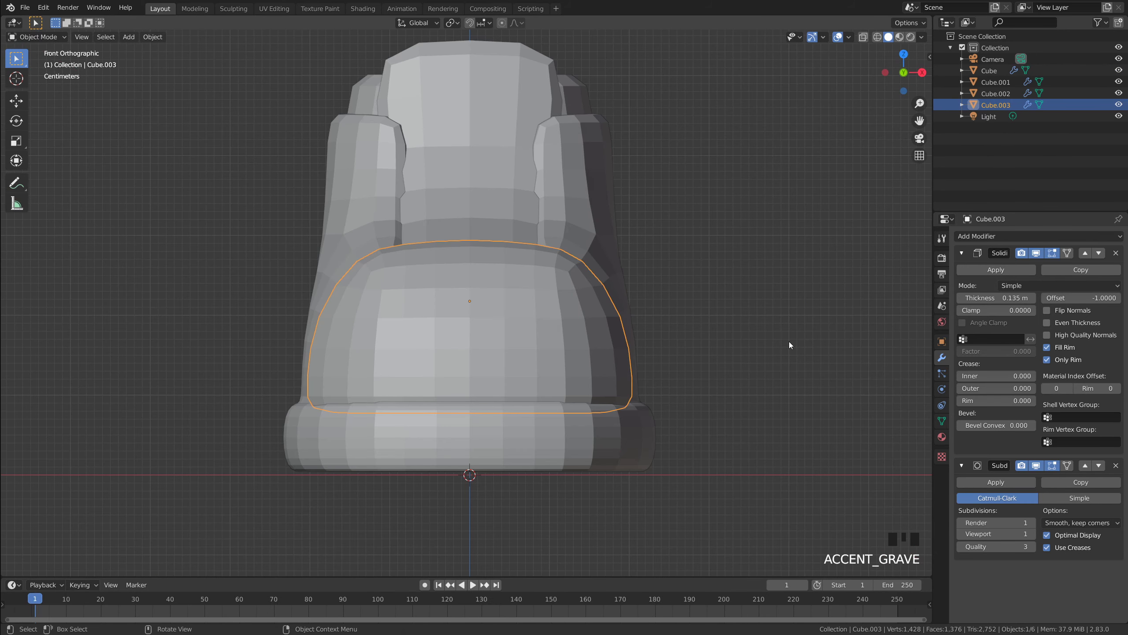
{"action": "key", "text": "s"}
{"action": "key", "text": "x"}
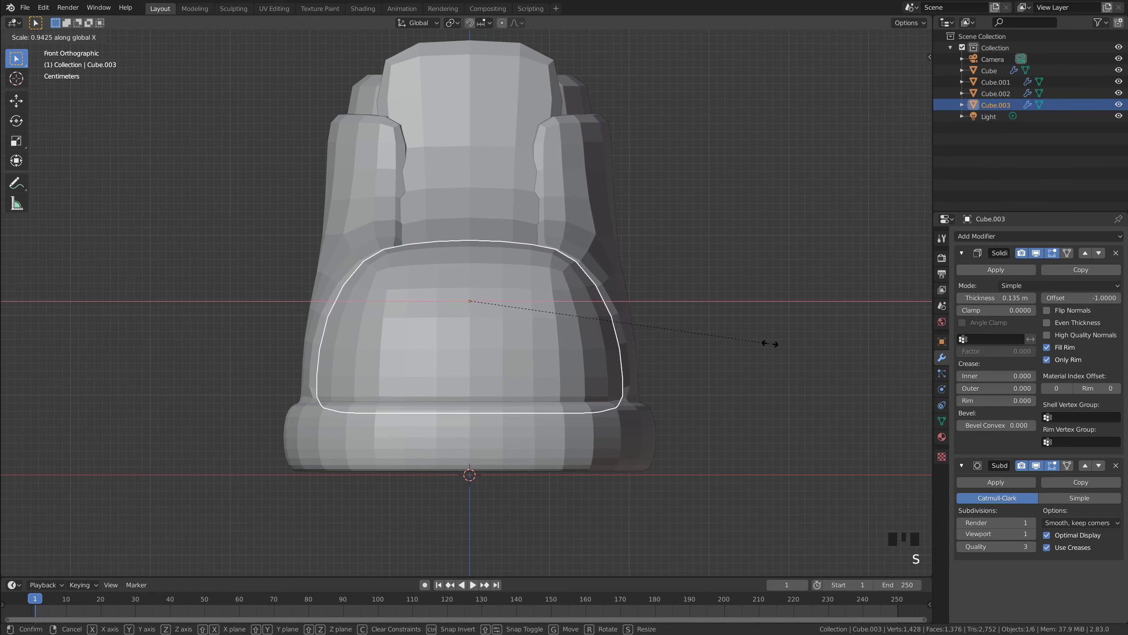
{"action": "left_click", "coordinate": [775, 337]}
Move the toe cap slightly back along Y, closer to the boot body
{"action": "middle_click_drag", "start_coordinate": [781, 326], "coordinate": [590, 376]}
{"action": "left_click", "coordinate": [586, 378]}
{"action": "key", "text": "g"}
{"action": "key", "text": "y"}
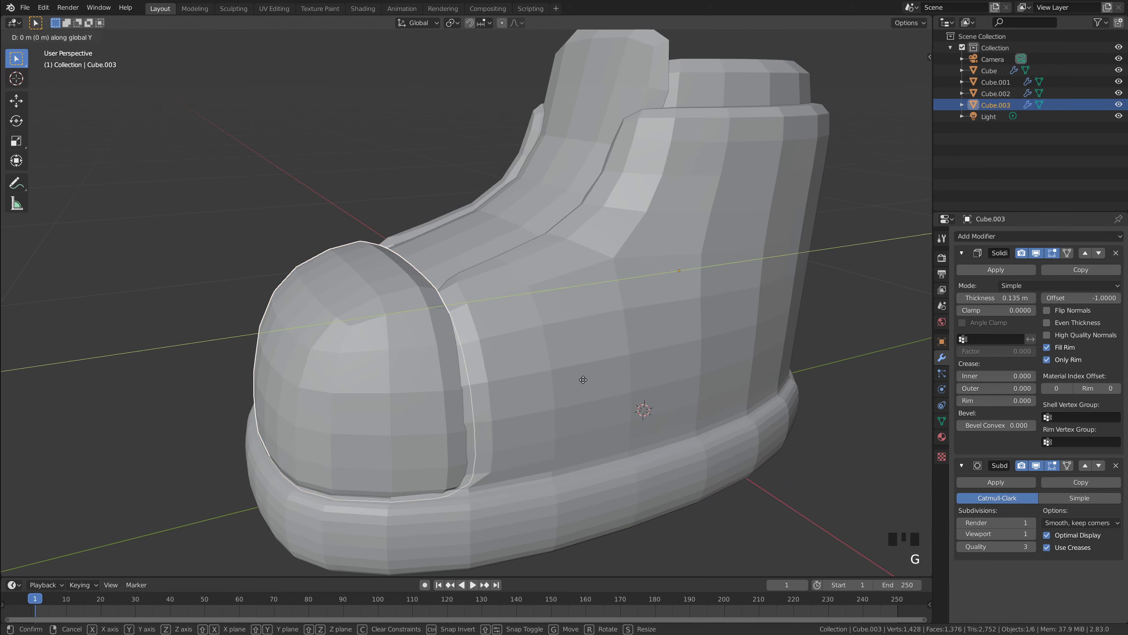
{"action": "left_click", "coordinate": [619, 367]}
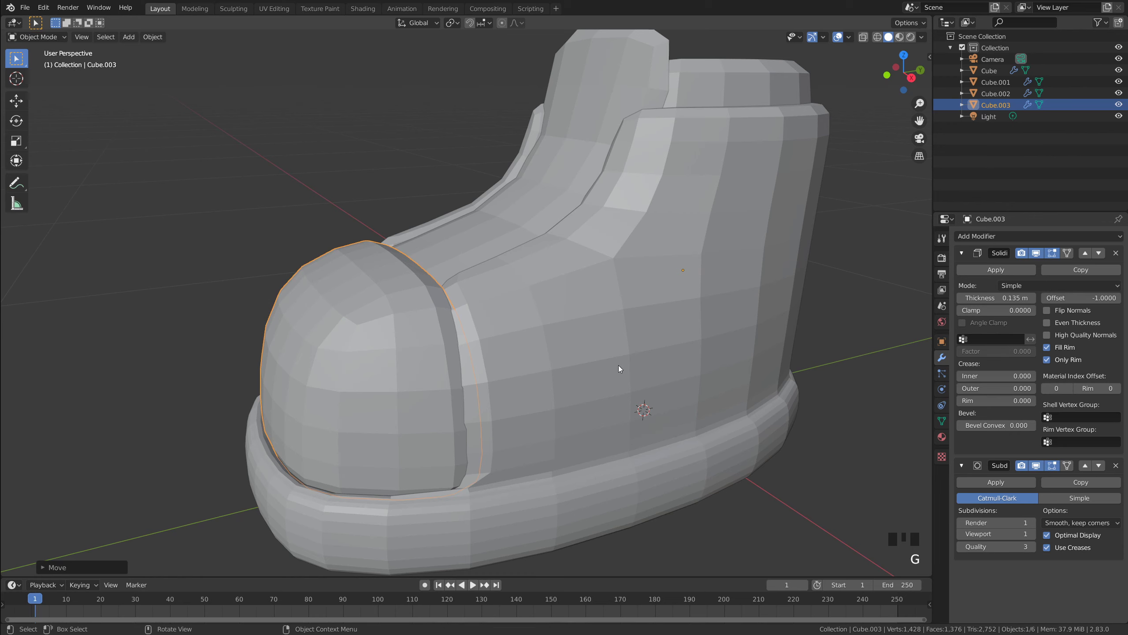
Adjust the toe cap's height along Z so it sits on the sole, and deselect it
{"action": "key", "text": "g"}
{"action": "key", "text": "z"}
{"action": "left_click", "coordinate": [777, 495]}
{"action": "left_click", "coordinate": [778, 495]}
{"action": "middle_click_drag", "start_coordinate": [777, 496], "coordinate": [607, 447]}
{"action": "middle_click_drag", "start_coordinate": [418, 265], "coordinate": [575, 305]}
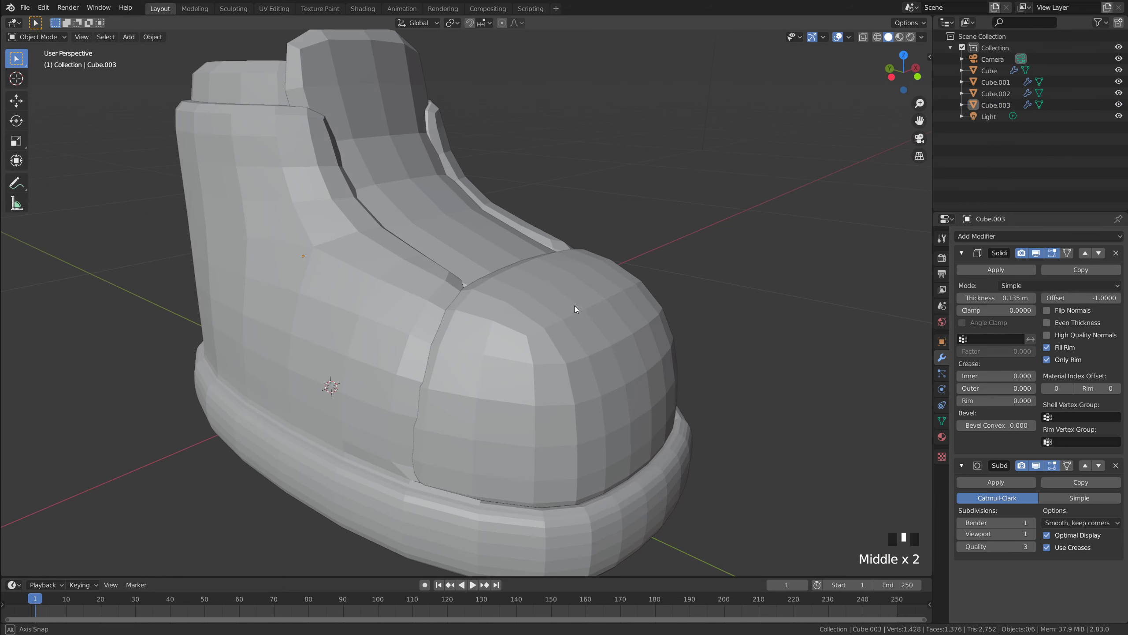
Try scaling the toe cap along Y from the right view, and undo the scaling
{"action": "key", "text": "grave"}
{"action": "left_click", "coordinate": [707, 308]}
{"action": "key", "text": "s"}
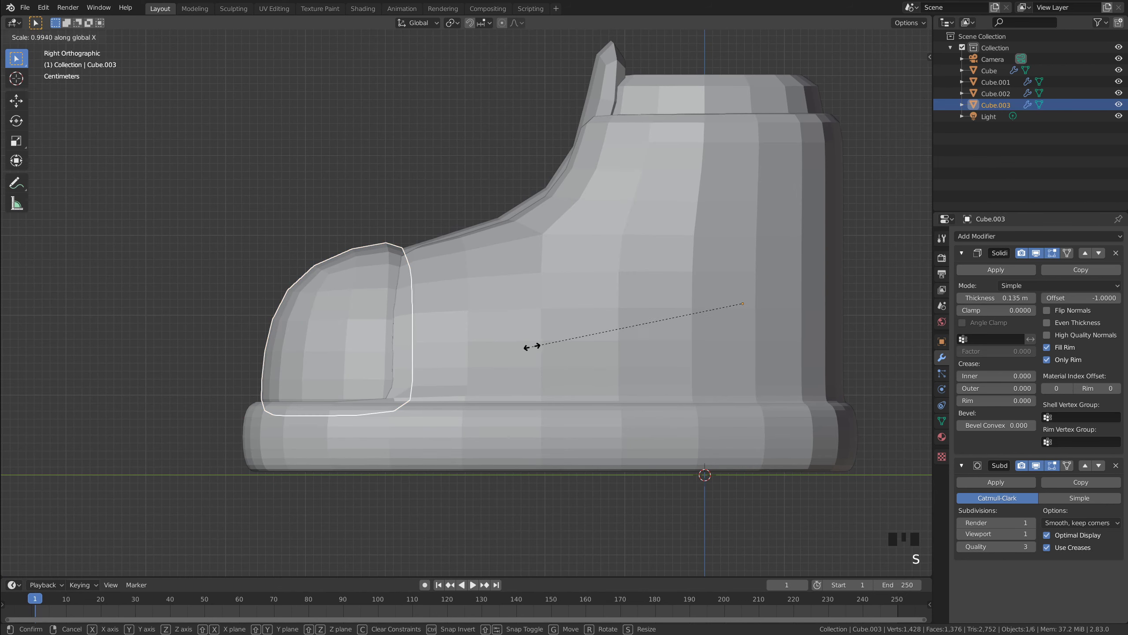
{"action": "key", "text": "y"}
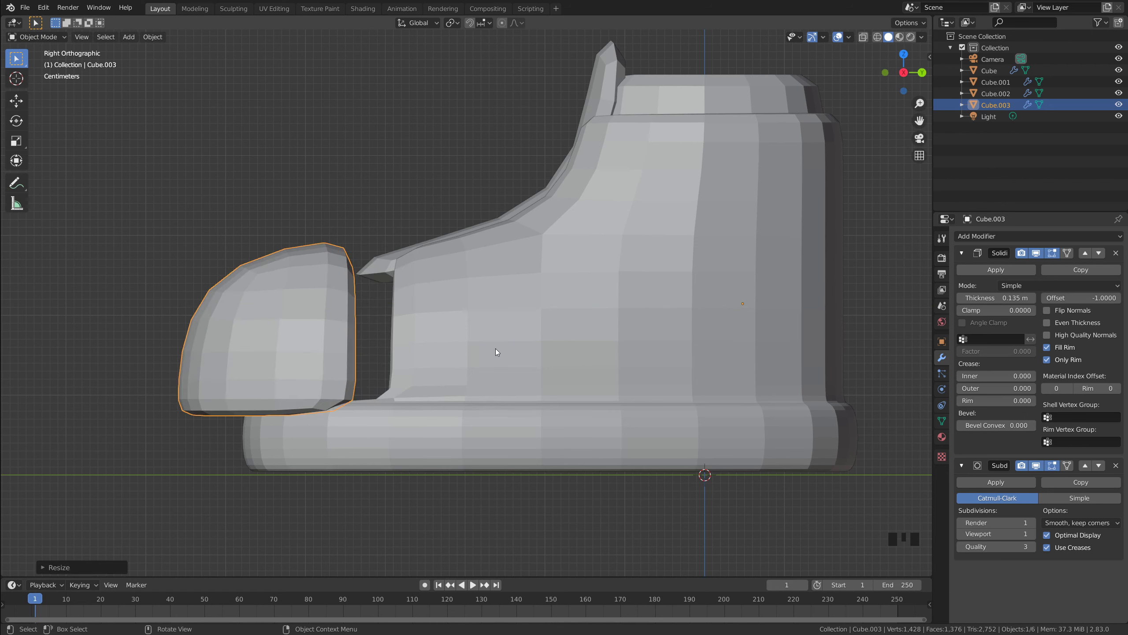
{"action": "key", "text": "ctrl+z"}
Set the toe cap's origin to its center of mass (surface)
{"action": "left_click", "coordinate": [338, 219]}
{"action": "left_click", "coordinate": [296, 150]}
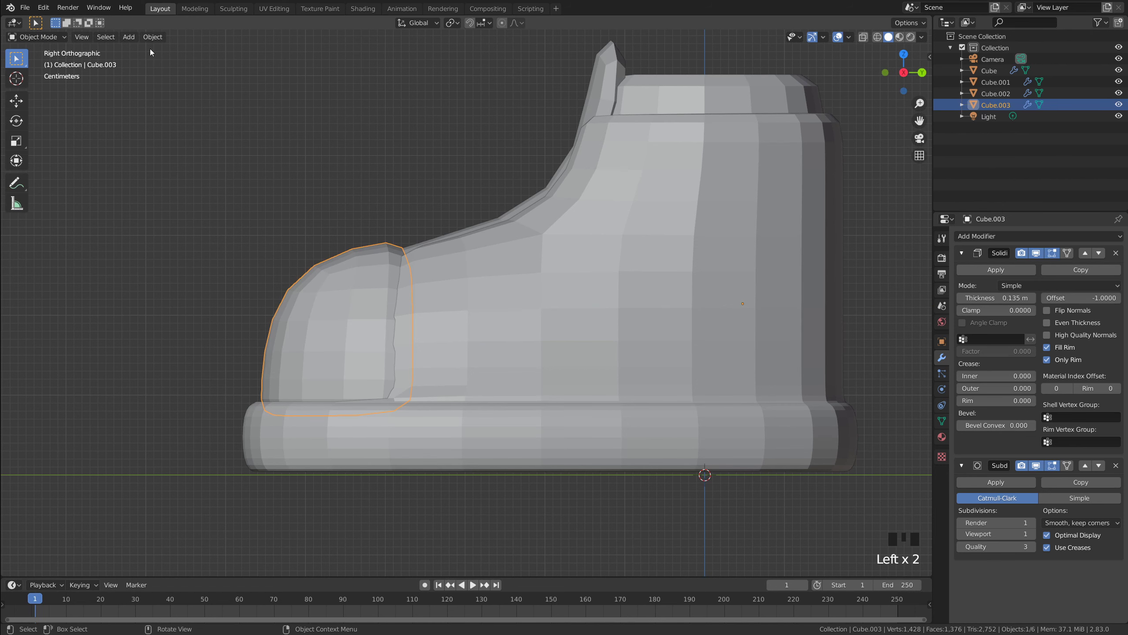
{"action": "left_click", "coordinate": [153, 37]}
{"action": "mouse_move", "coordinate": [186, 61]}
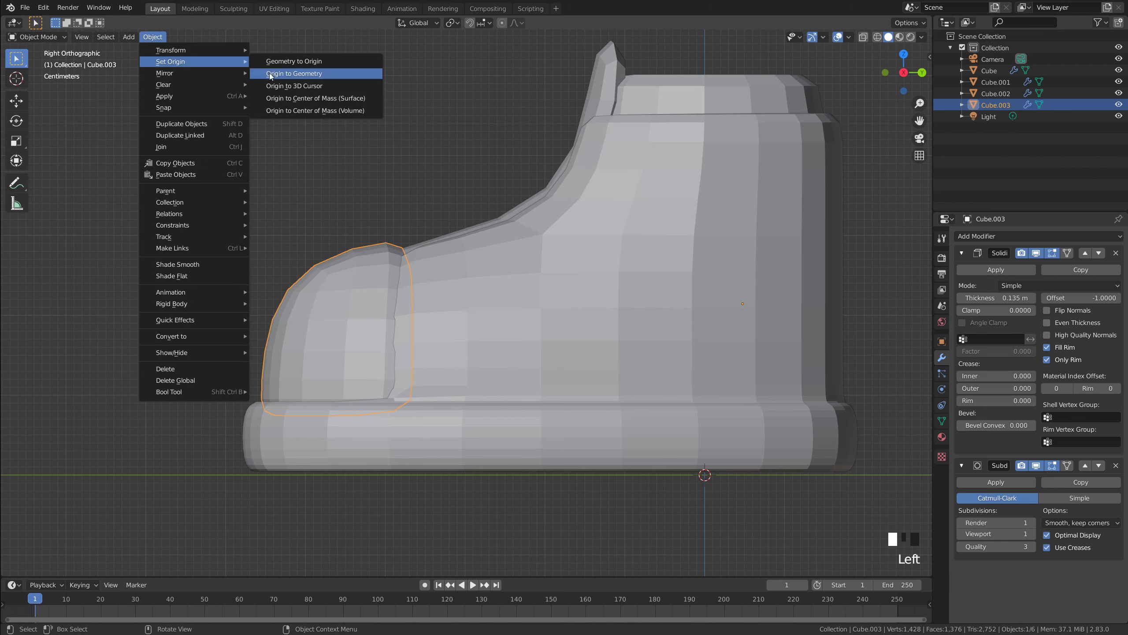
{"action": "left_click", "coordinate": [319, 99]}
{"action": "left_click", "coordinate": [400, 223]}
{"action": "left_click", "coordinate": [554, 300]}
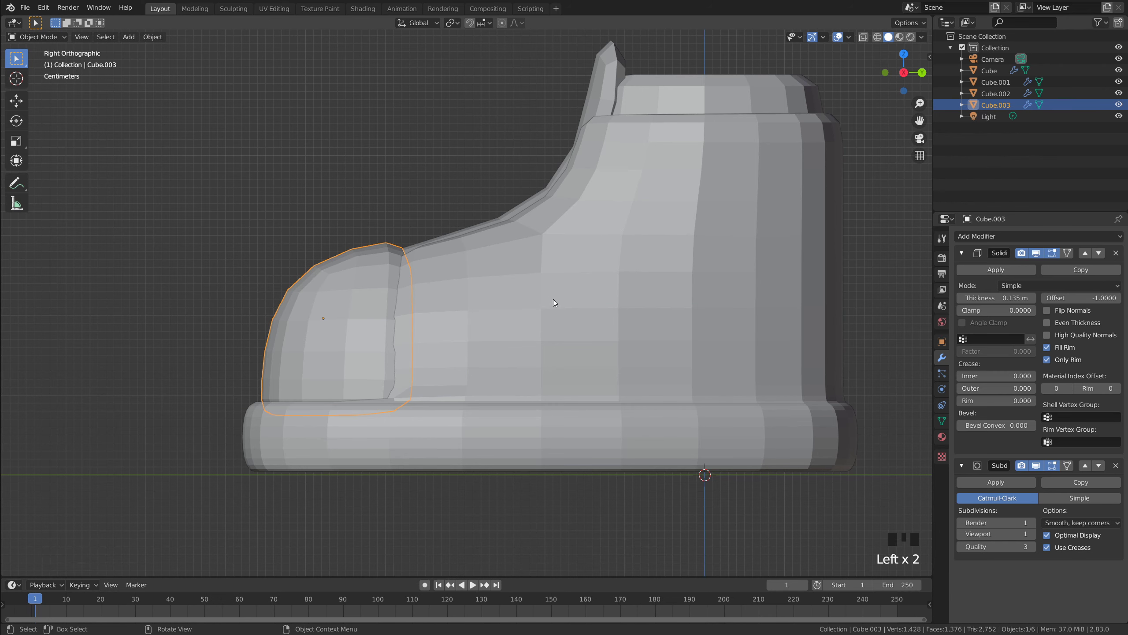
Lengthen the toe cap along Y by a factor of about 1.05 and deselect it
{"action": "key", "text": "s"}
{"action": "key", "text": "y"}
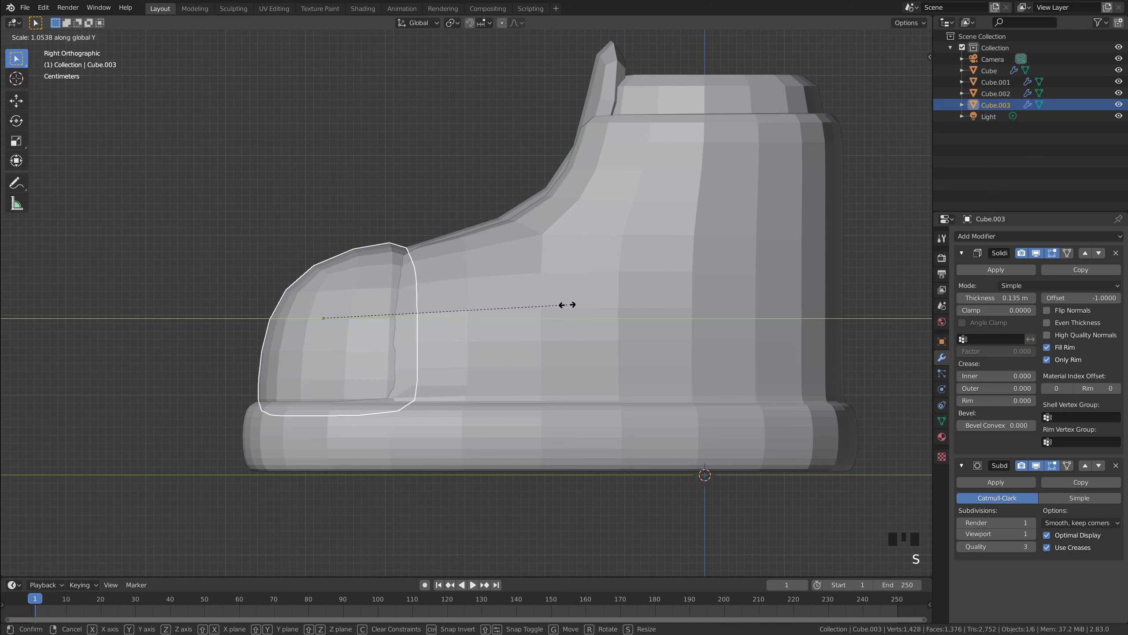
{"action": "left_click", "coordinate": [563, 303]}
{"action": "left_click", "coordinate": [376, 202]}
Examine how the toe cap fits against the boot body and sole from several angles
{"action": "middle_click_drag", "start_coordinate": [376, 201], "coordinate": [483, 286]}
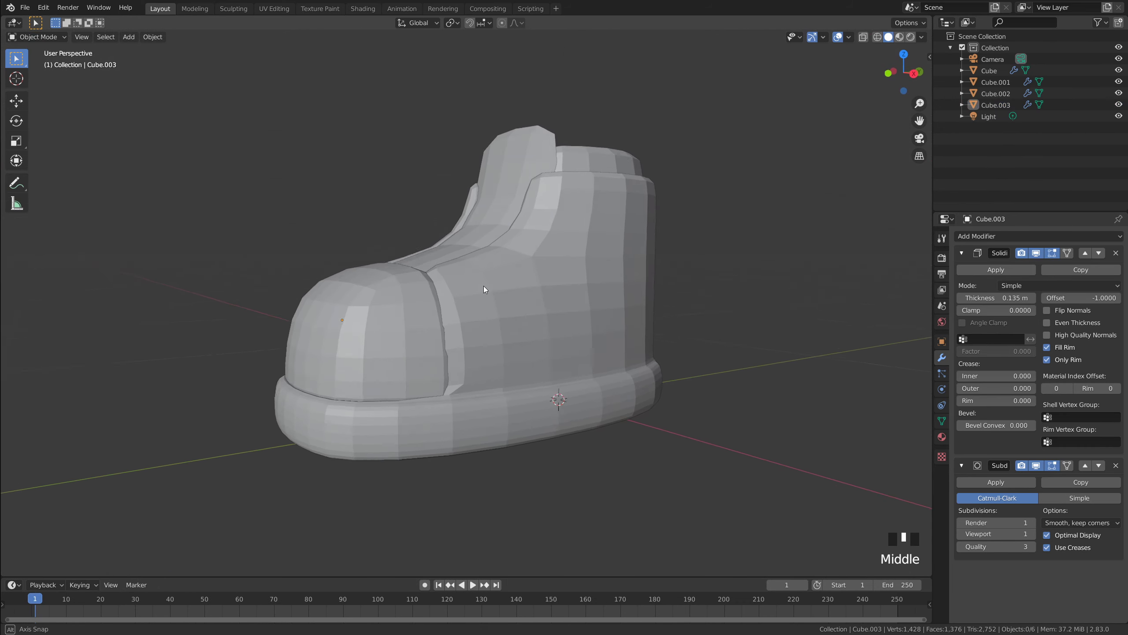
{"action": "scroll", "coordinate": [445, 376], "scroll_direction": "up", "scroll_amount": 2}
{"action": "middle_click_drag", "start_coordinate": [445, 375], "coordinate": [676, 457]}
{"action": "left_click", "coordinate": [581, 461]}
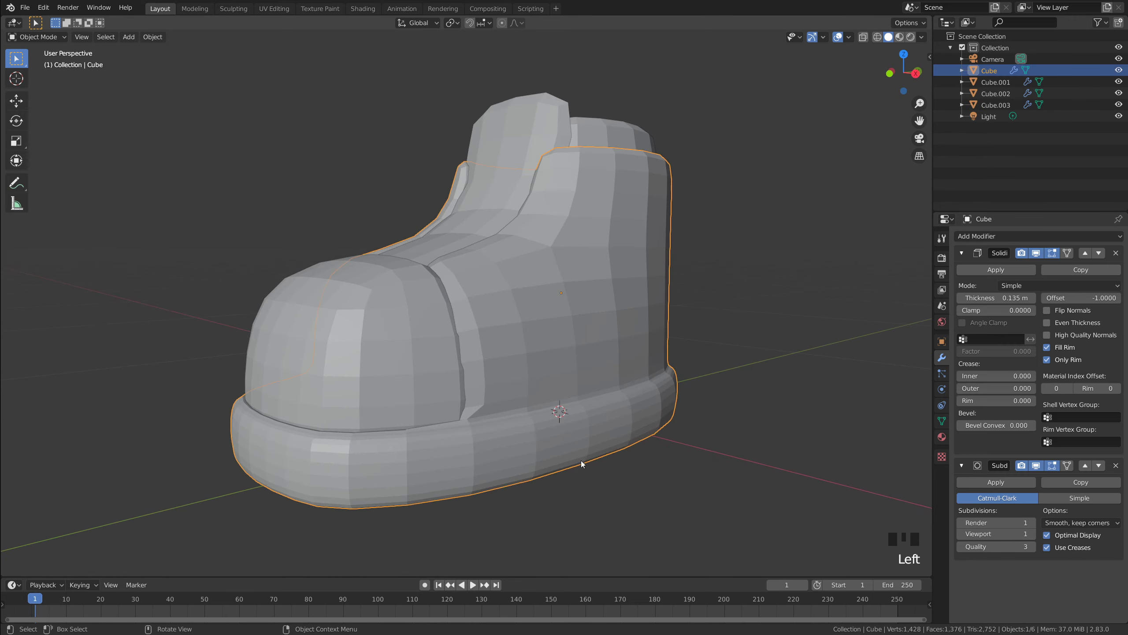
{"action": "middle_click_drag", "start_coordinate": [581, 461], "coordinate": [438, 419]}
{"action": "left_click", "coordinate": [427, 405]}
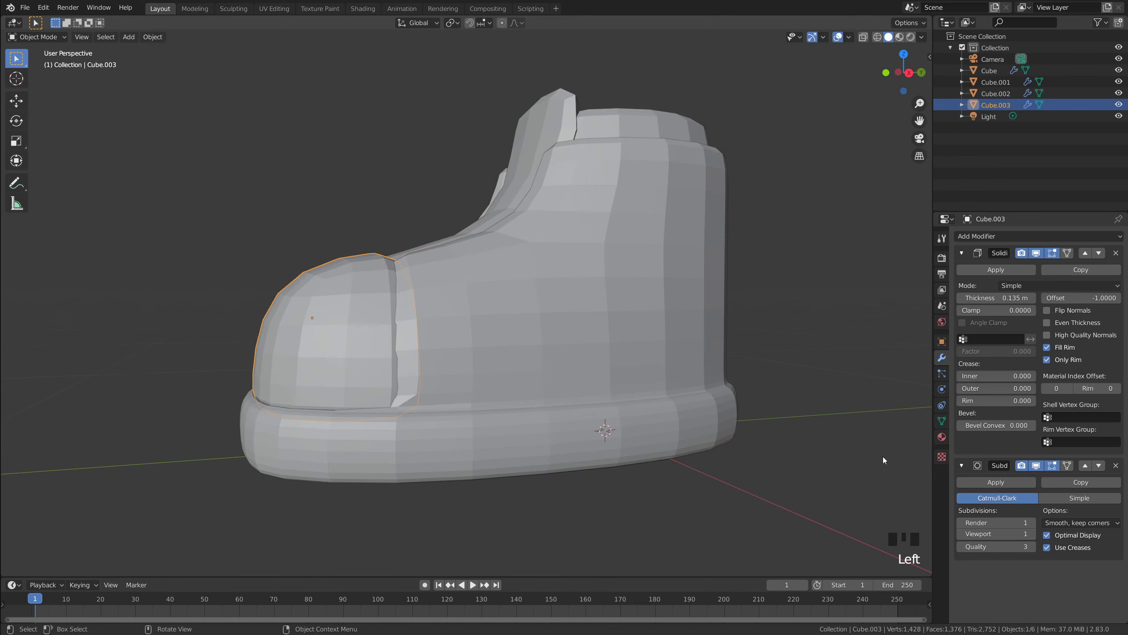
{"action": "left_click", "coordinate": [814, 465]}
{"action": "middle_click_drag", "start_coordinate": [815, 465], "coordinate": [665, 485]}
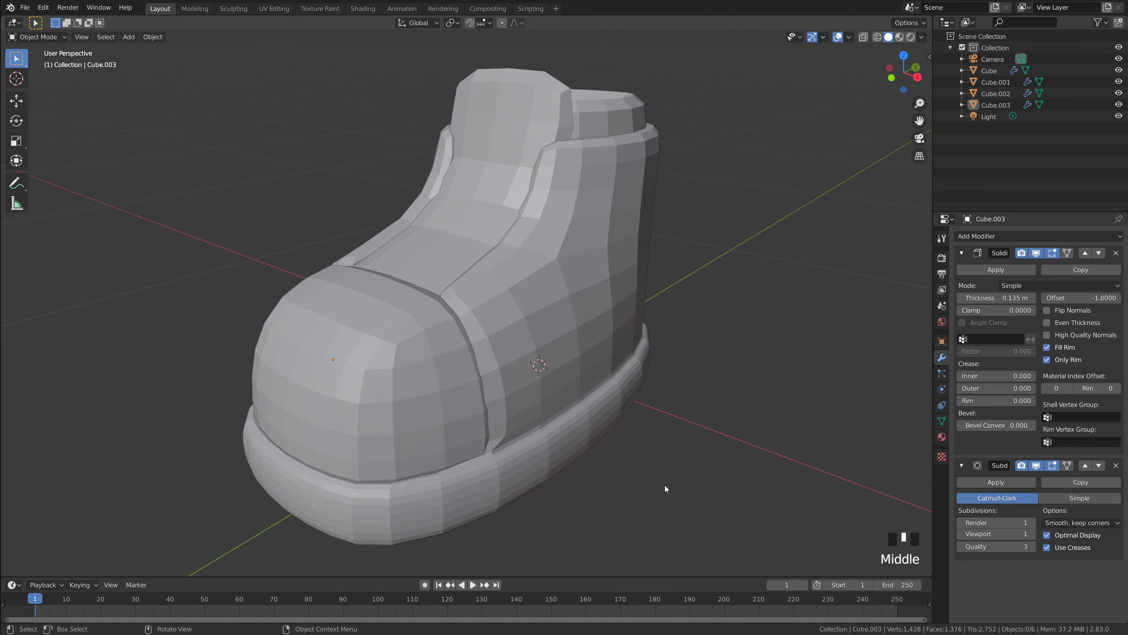
{"action": "scroll", "coordinate": [664, 485], "scroll_direction": "down", "scroll_amount": 2}
{"action": "left_click", "coordinate": [604, 359]}
{"action": "mouse_move", "coordinate": [604, 360]}
{"action": "middle_mouse_down"}
{"action": "mouse_move", "coordinate": [519, 346]}
{"action": "mouse_move", "coordinate": [610, 346]}
{"action": "middle_mouse_up"}
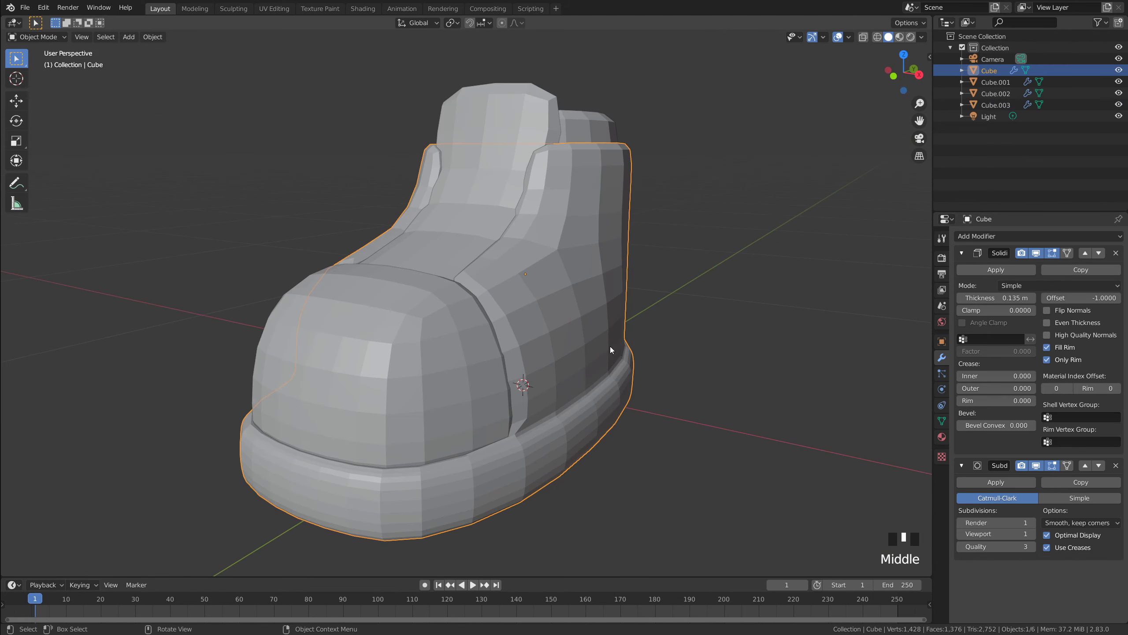
Raise the toe cap's subdivision levels to 3 for both viewport and render
{"action": "left_click", "coordinate": [504, 379]}
{"action": "middle_click_drag", "start_coordinate": [504, 379], "coordinate": [500, 374]}
{"action": "left_click_drag", "start_coordinate": [1015, 533], "coordinate": [1022, 534]}
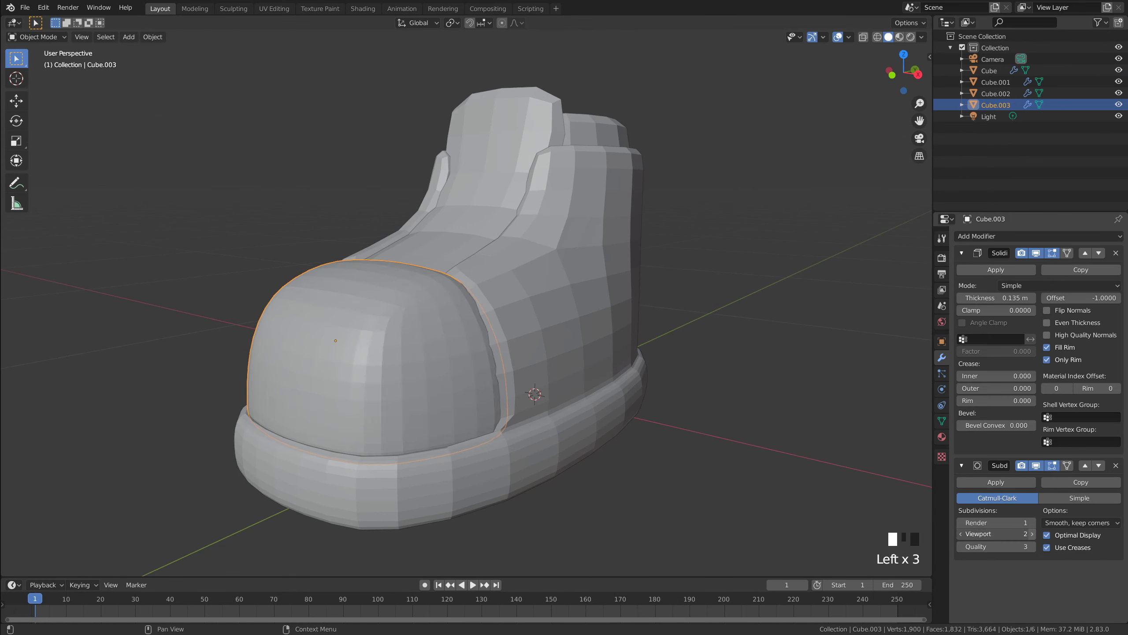
Set the boot body's subdivision levels to 3 for both viewport and render
{"action": "left_click", "coordinate": [580, 339]}
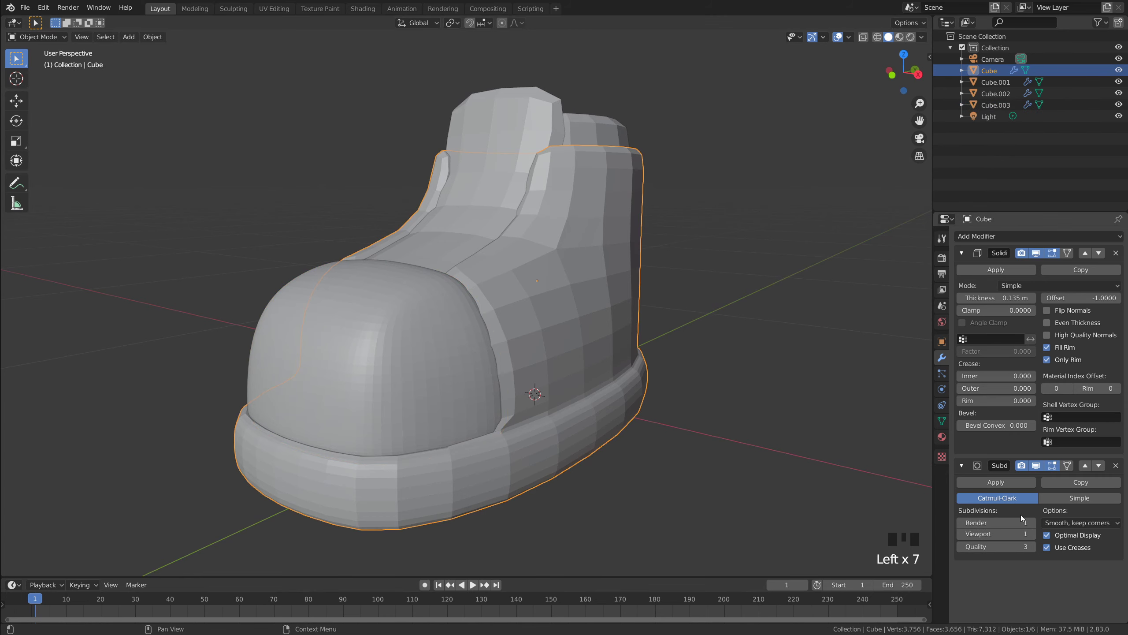
{"action": "left_click", "coordinate": [1033, 533]}
{"action": "left_click", "coordinate": [1033, 533]}
{"action": "left_click", "coordinate": [1034, 522]}
{"action": "left_click", "coordinate": [1033, 523]}
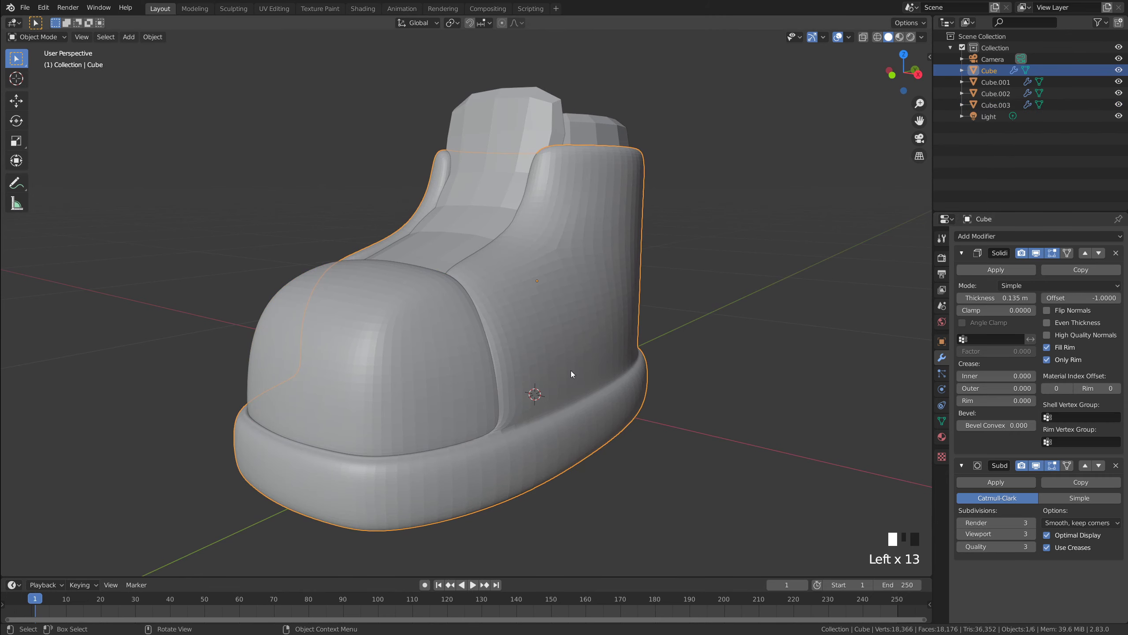
Set the tongue's subdivision levels to 3 for both viewport and render
{"action": "middle_click_drag", "start_coordinate": [571, 371], "coordinate": [525, 282]}
{"action": "left_click", "coordinate": [526, 284]}
{"action": "left_click", "coordinate": [1033, 533]}
{"action": "left_click", "coordinate": [1033, 533]}
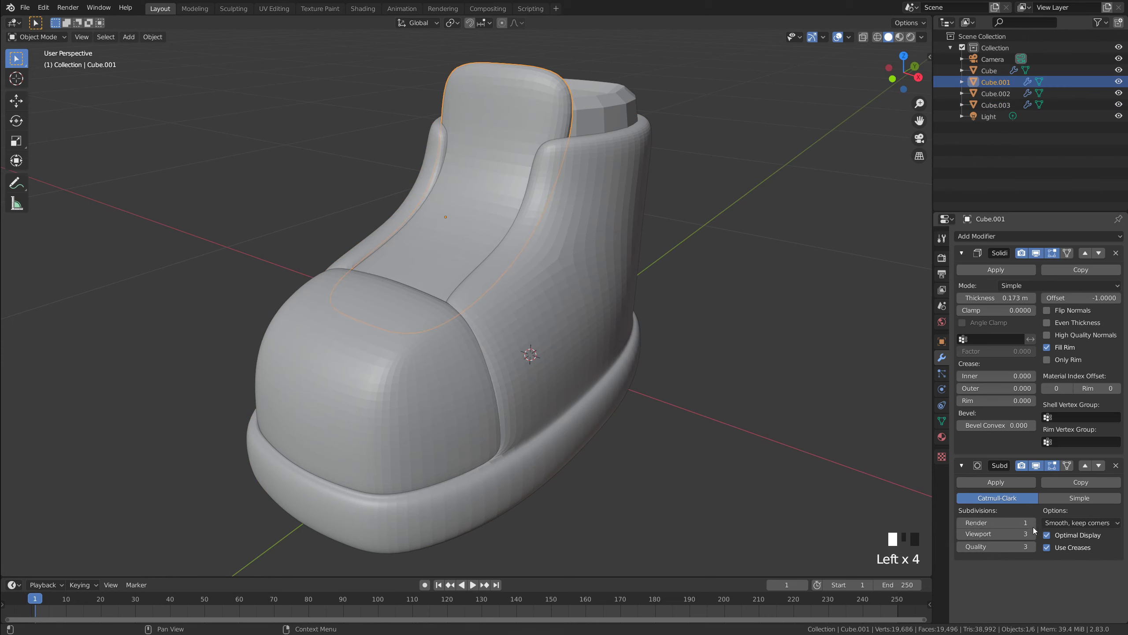
{"action": "left_click", "coordinate": [1033, 523]}
{"action": "left_click", "coordinate": [1033, 523]}
Set the inner collar's subdivision levels to 3 for both viewport and render
{"action": "left_click", "coordinate": [735, 374]}
{"action": "middle_click_drag", "start_coordinate": [735, 374], "coordinate": [640, 142]}
{"action": "left_click", "coordinate": [640, 141]}
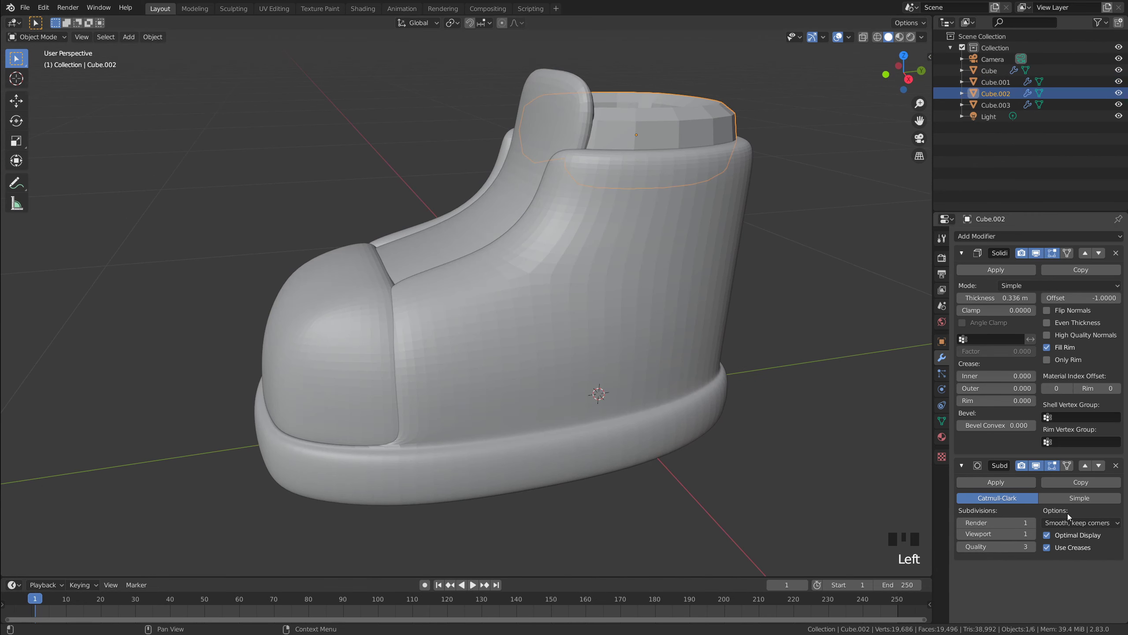
{"action": "left_click", "coordinate": [1032, 534]}
{"action": "left_click", "coordinate": [1033, 534]}
{"action": "left_click", "coordinate": [1032, 522]}
{"action": "left_click", "coordinate": [1032, 523]}
Apply smooth shading to the boot body, toe cap, tongue and inner collar
{"action": "middle_click_drag", "start_coordinate": [866, 497], "coordinate": [570, 301]}
{"action": "left_click", "coordinate": [569, 300]}
{"action": "right_click", "coordinate": [569, 300]}
{"action": "left_click", "coordinate": [554, 302]}
{"action": "left_click", "coordinate": [373, 302]}
{"action": "right_click", "coordinate": [373, 302]}
{"action": "left_click", "coordinate": [372, 302]}
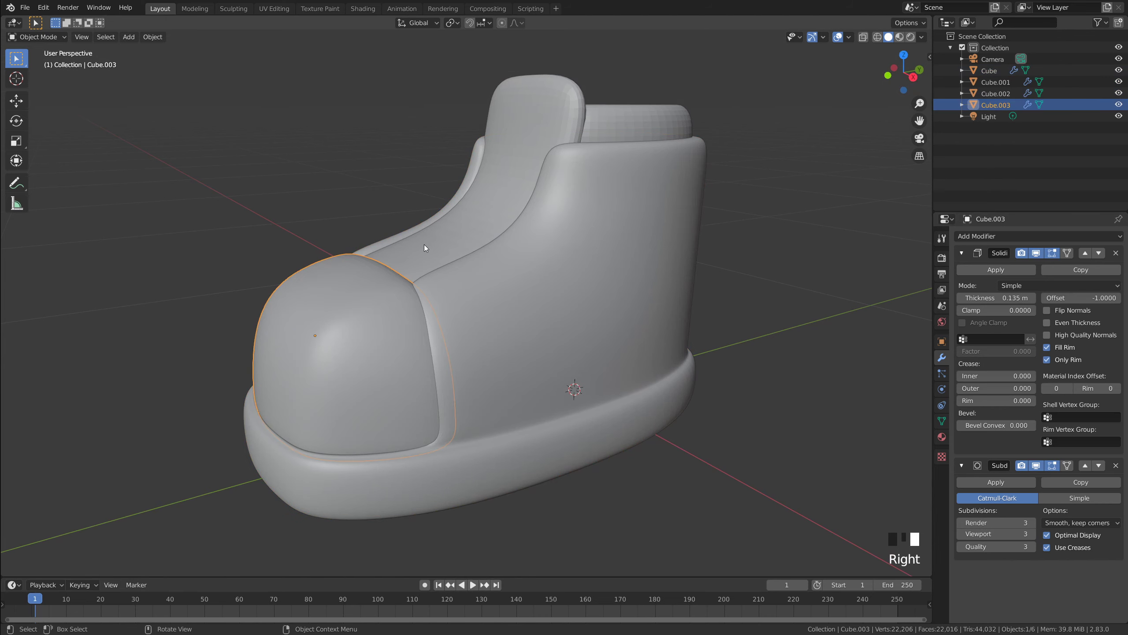
{"action": "left_click", "coordinate": [424, 244]}
{"action": "right_click", "coordinate": [418, 245]}
{"action": "left_click", "coordinate": [418, 245]}
{"action": "left_click", "coordinate": [603, 122]}
{"action": "right_click", "coordinate": [609, 114]}
{"action": "left_click", "coordinate": [615, 119]}
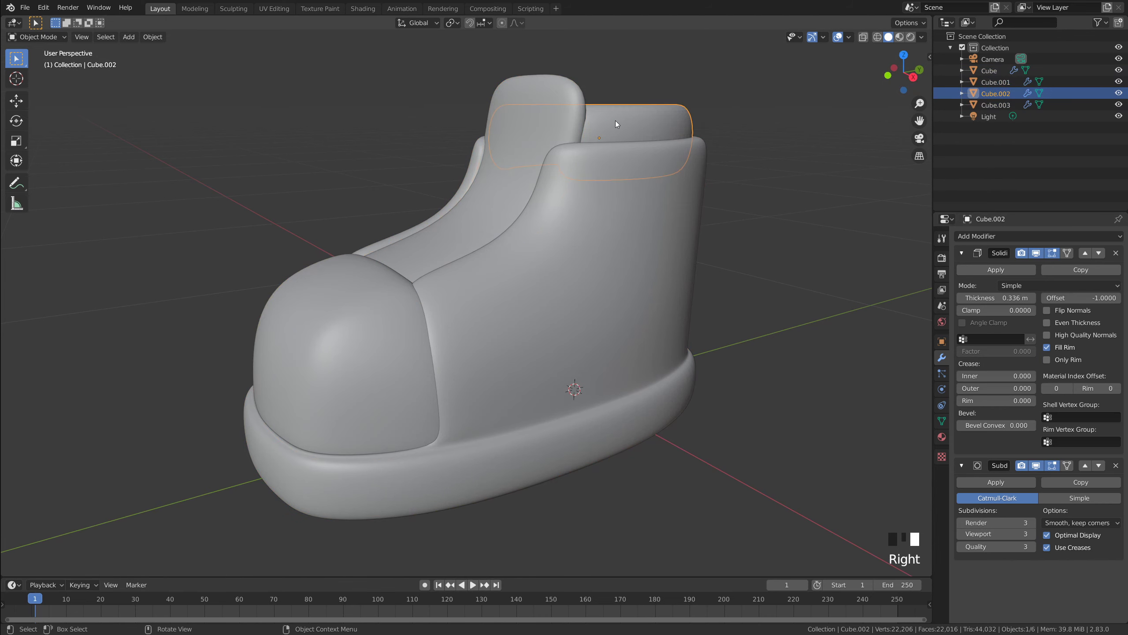
Examine the smooth-shaded boot from several angles and distances
{"action": "middle_click_drag", "start_coordinate": [616, 120], "coordinate": [720, 390]}
{"action": "scroll", "coordinate": [666, 396], "scroll_direction": "down", "scroll_amount": 2}
{"action": "middle_click_drag", "start_coordinate": [637, 398], "coordinate": [616, 304]}
{"action": "left_click", "coordinate": [553, 386]}
{"action": "scroll", "coordinate": [540, 300], "scroll_direction": "up", "scroll_amount": 2}
{"action": "left_click", "coordinate": [560, 293]}
{"action": "left_click", "coordinate": [704, 300]}
Select the tongue and snap the 3D cursor to it
{"action": "left_click", "coordinate": [510, 166]}
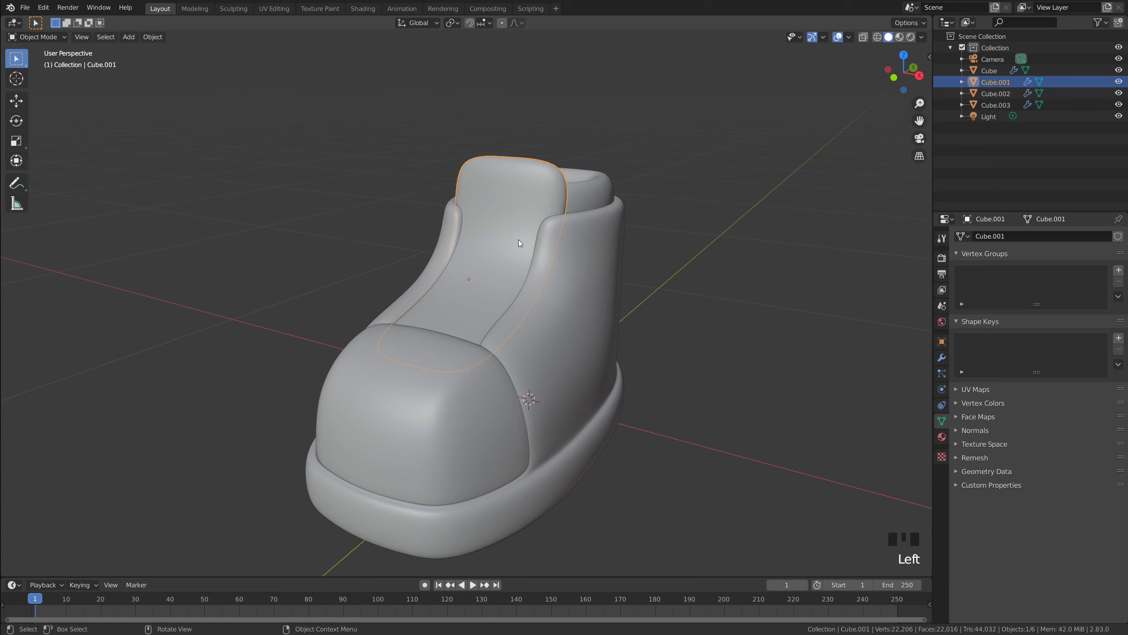
{"action": "mouse_move", "coordinate": [519, 240]}
{"action": "middle_mouse_down"}
{"action": "mouse_move", "coordinate": [488, 257]}
{"action": "mouse_move", "coordinate": [528, 252]}
{"action": "middle_mouse_up"}
{"action": "key", "text": "shift+s"}
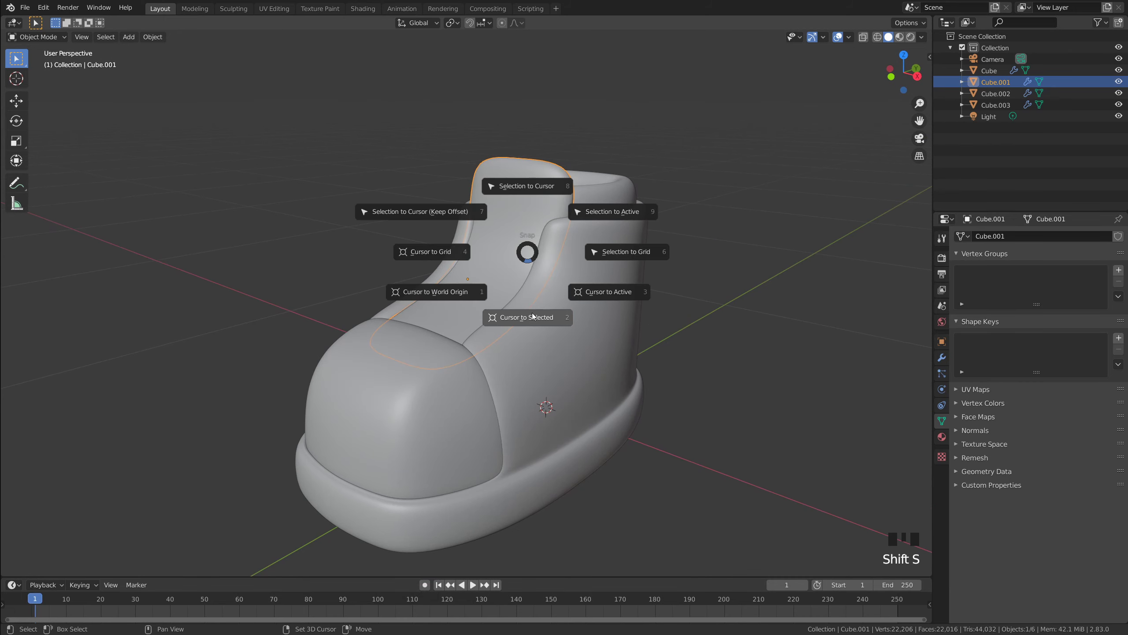
{"action": "left_click", "coordinate": [533, 316]}
{"action": "middle_click_drag", "start_coordinate": [533, 316], "coordinate": [561, 324]}
{"action": "scroll", "coordinate": [516, 255], "scroll_direction": "up", "scroll_amount": 3}
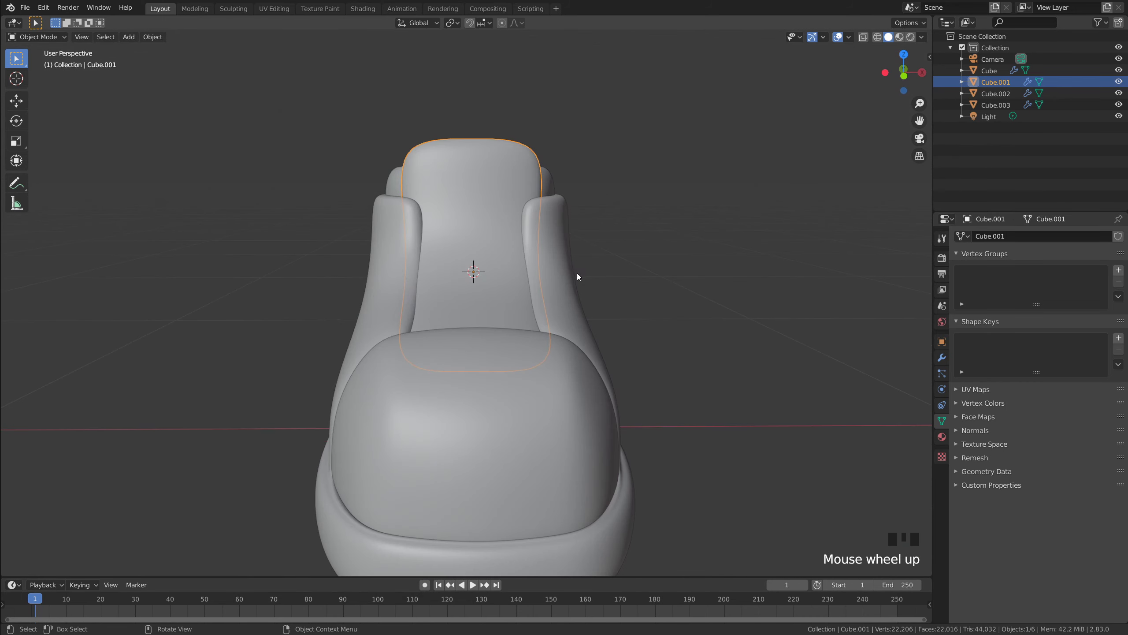
Add a Path curve at the 3D cursor on the tongue
{"action": "middle_click_drag", "start_coordinate": [577, 274], "coordinate": [556, 278]}
{"action": "key", "text": "grave"}
{"action": "middle_click_drag", "start_coordinate": [580, 227], "coordinate": [599, 211]}
{"action": "key", "text": "shift+a"}
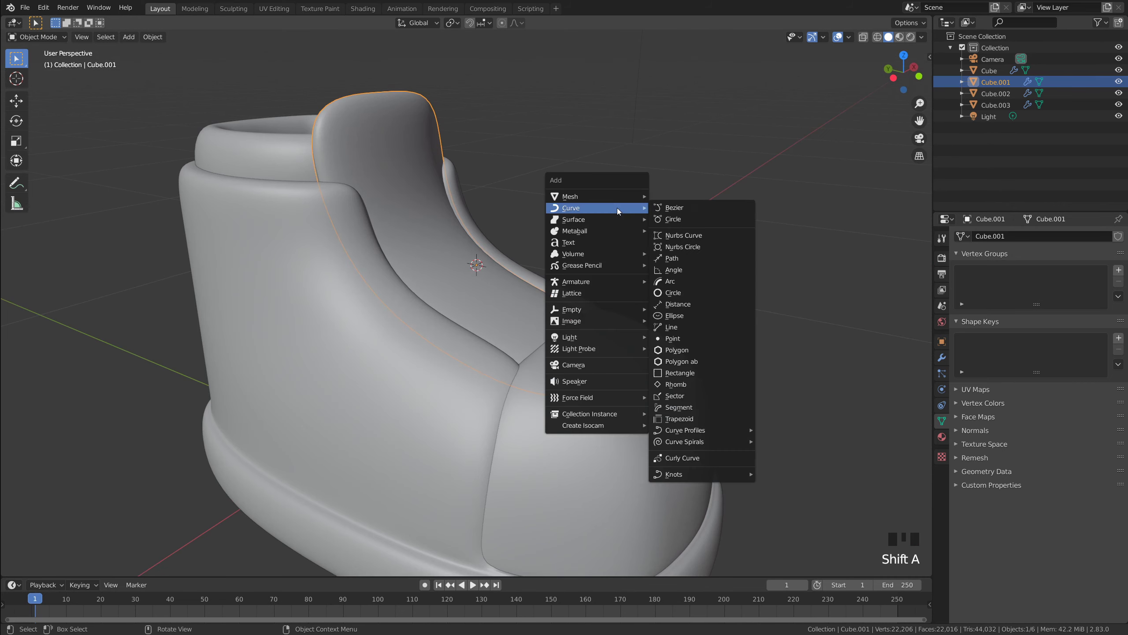
{"action": "mouse_move", "coordinate": [583, 207]}
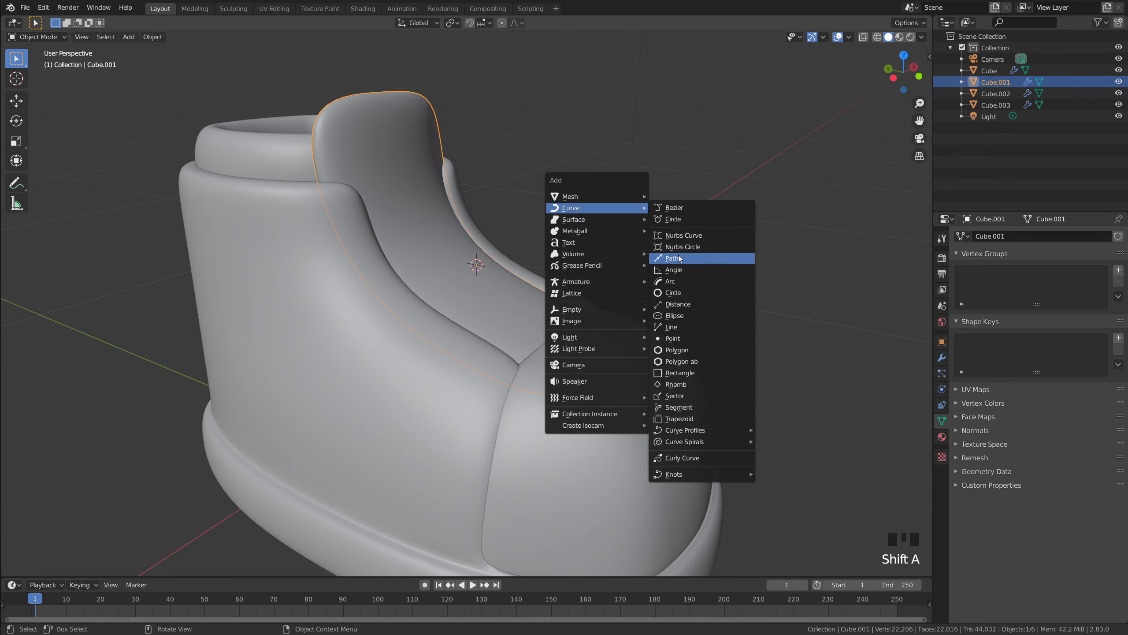
{"action": "left_click", "coordinate": [672, 258]}
Scale the path down uniformly until it roughly spans the width of the tongue
{"action": "middle_click_drag", "start_coordinate": [668, 259], "coordinate": [651, 254]}
{"action": "scroll", "coordinate": [607, 285], "scroll_direction": "down", "scroll_amount": 5}
{"action": "middle_click_drag", "start_coordinate": [607, 284], "coordinate": [675, 240]}
{"action": "key", "text": "s"}
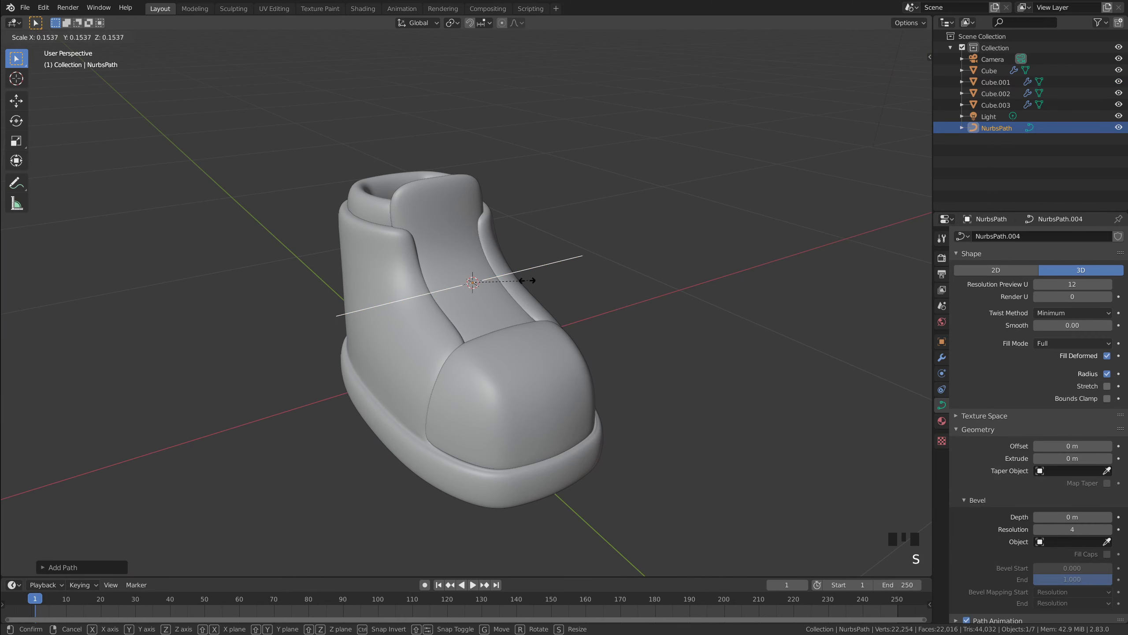
{"action": "left_click", "coordinate": [494, 283]}
{"action": "middle_click_drag", "start_coordinate": [617, 294], "coordinate": [464, 267]}
{"action": "double_click", "coordinate": [499, 296]}
{"action": "left_click", "coordinate": [499, 297]}
{"action": "scroll", "coordinate": [656, 261], "scroll_direction": "up", "scroll_amount": 5}
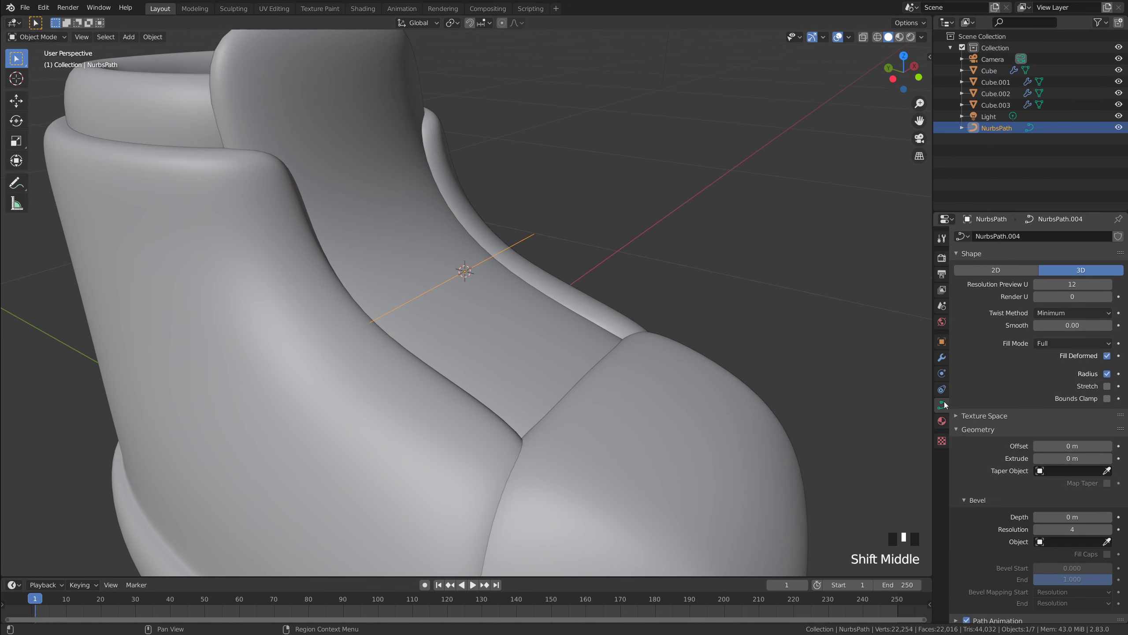
Extrude the path curve by 0.299 m to turn it into a flat strip
{"action": "scroll", "coordinate": [1040, 380], "scroll_direction": "down", "scroll_amount": 7}
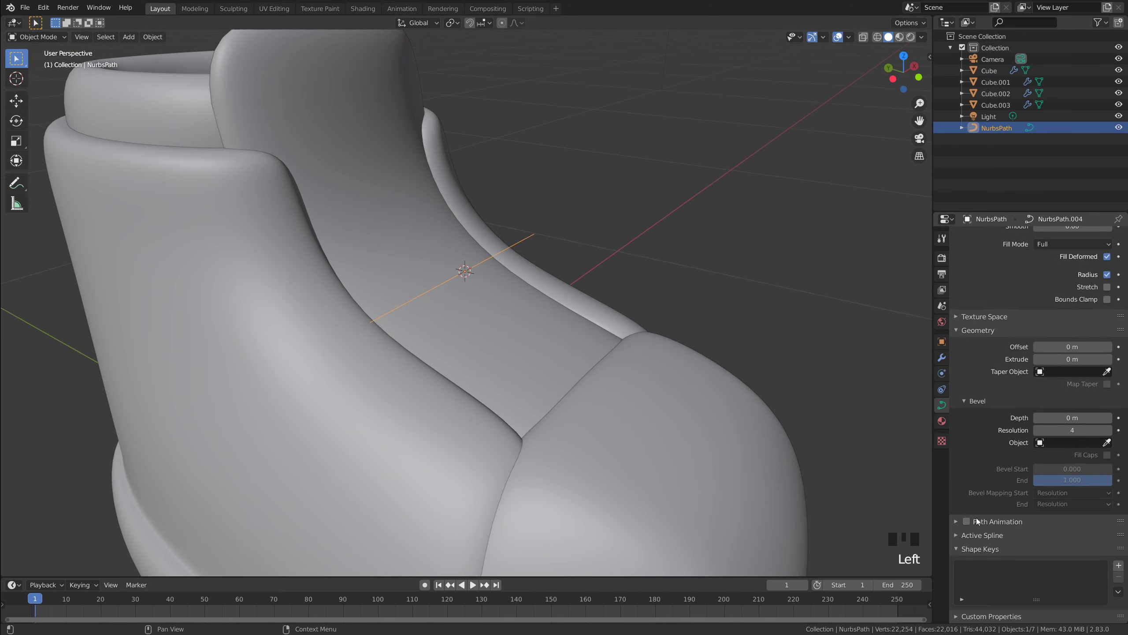
{"action": "scroll", "coordinate": [979, 455], "scroll_direction": "up", "scroll_amount": 3}
{"action": "scroll", "coordinate": [989, 436], "scroll_direction": "down", "scroll_amount": 1}
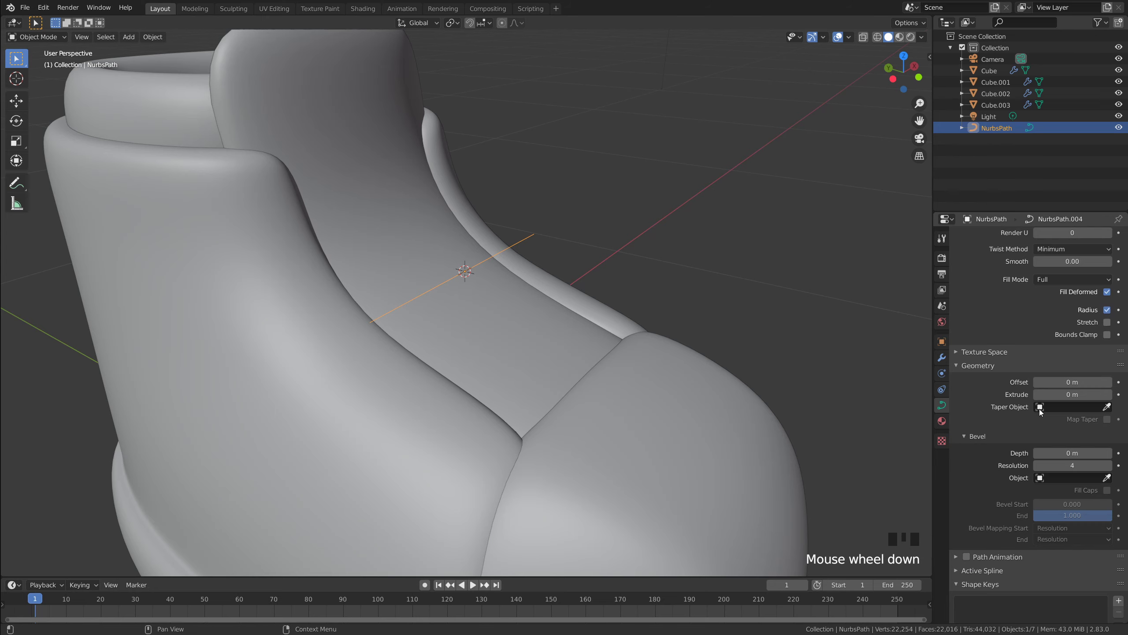
{"action": "scroll", "coordinate": [663, 295], "scroll_direction": "up", "scroll_amount": 1}
{"action": "middle_click_drag", "start_coordinate": [663, 295], "coordinate": [1020, 413]}
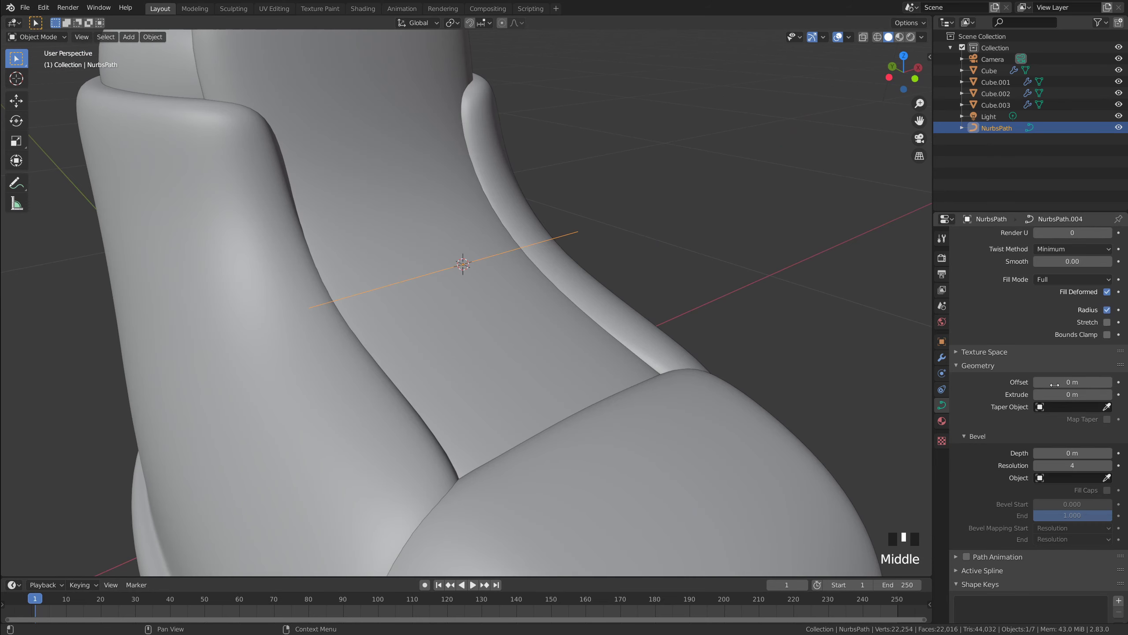
{"action": "left_click", "coordinate": [973, 366]}
{"action": "left_click", "coordinate": [1046, 428]}
{"action": "scroll", "coordinate": [1049, 423], "scroll_direction": "down", "scroll_amount": 3}
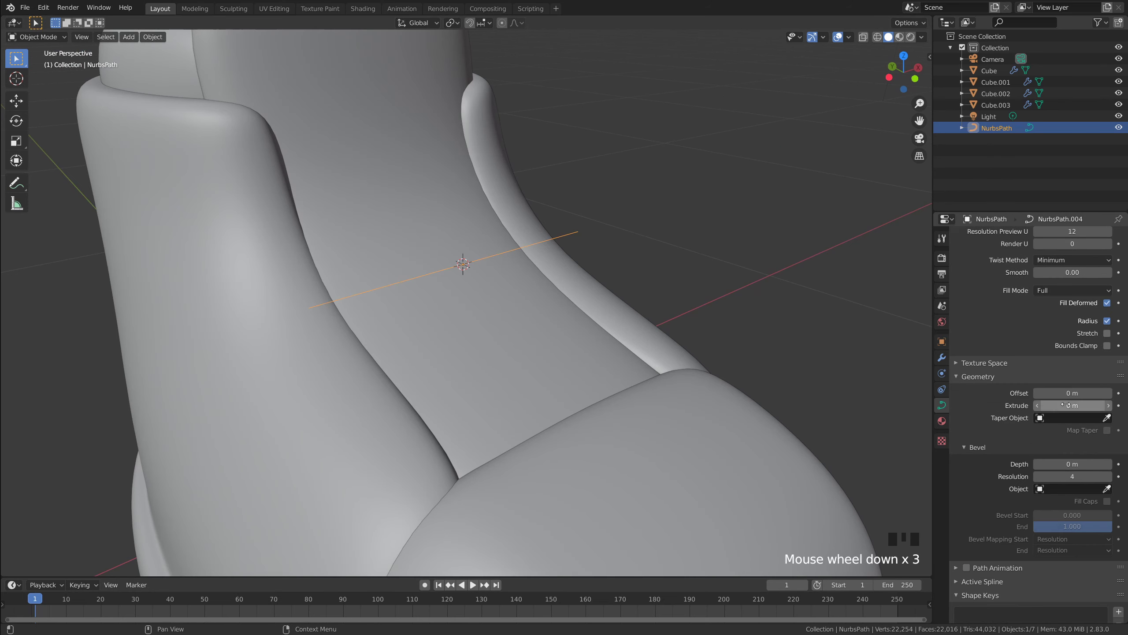
{"action": "left_click_drag", "start_coordinate": [1057, 406], "coordinate": [1105, 406]}
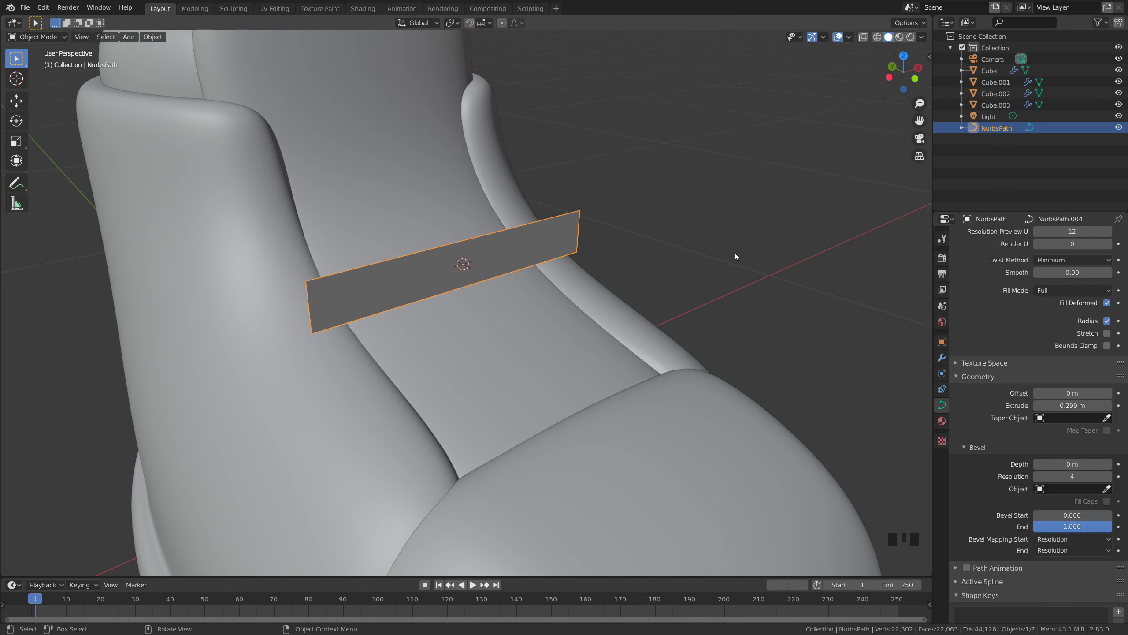
Rotate the flat strip 90 degrees about the X axis so it lies across the tongue
{"action": "middle_click_drag", "start_coordinate": [736, 256], "coordinate": [542, 237]}
{"action": "left_click", "coordinate": [523, 227]}
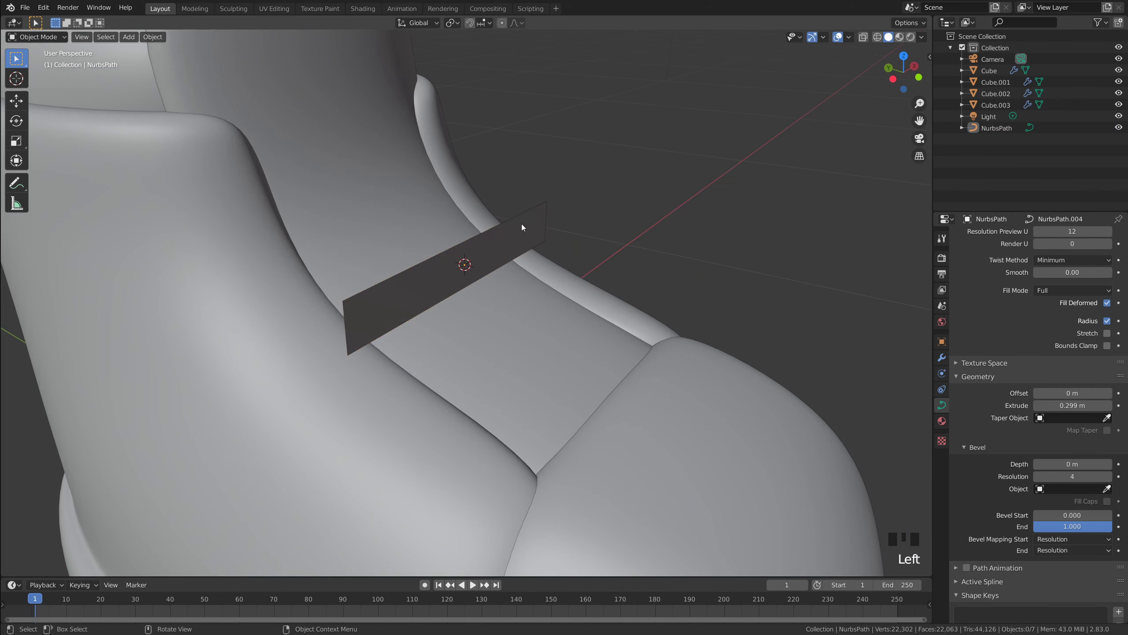
{"action": "left_click", "coordinate": [514, 234]}
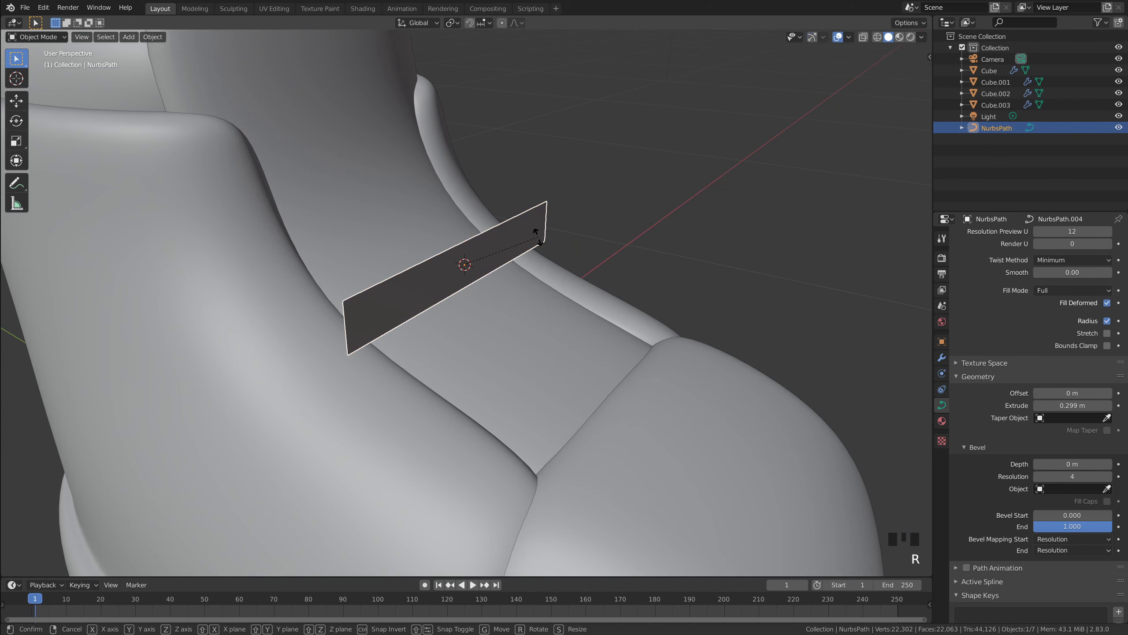
{"action": "key", "text": "r"}
{"action": "key", "text": "x"}
{"action": "key", "text": "9"}
{"action": "key", "text": "0"}
{"action": "key", "text": "Return"}
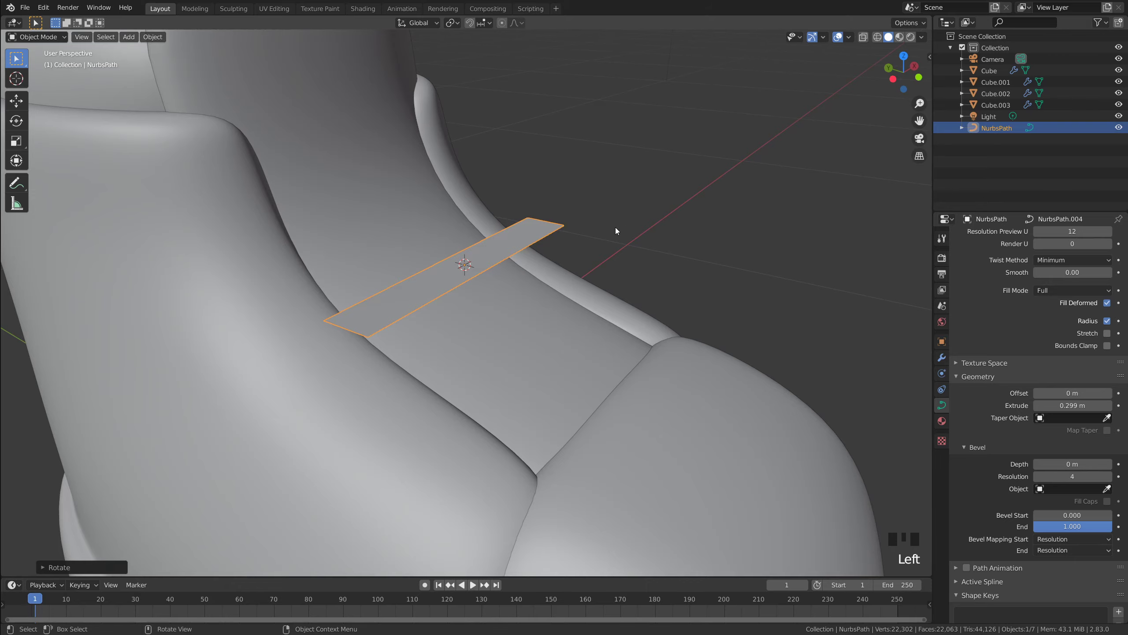
Give the lace strip thickness with a bevel depth of 0.153 m
{"action": "mouse_move", "coordinate": [615, 228]}
{"action": "middle_mouse_down"}
{"action": "mouse_move", "coordinate": [666, 217]}
{"action": "mouse_move", "coordinate": [596, 231]}
{"action": "middle_mouse_up"}
{"action": "scroll", "coordinate": [617, 220], "scroll_direction": "up", "scroll_amount": 1}
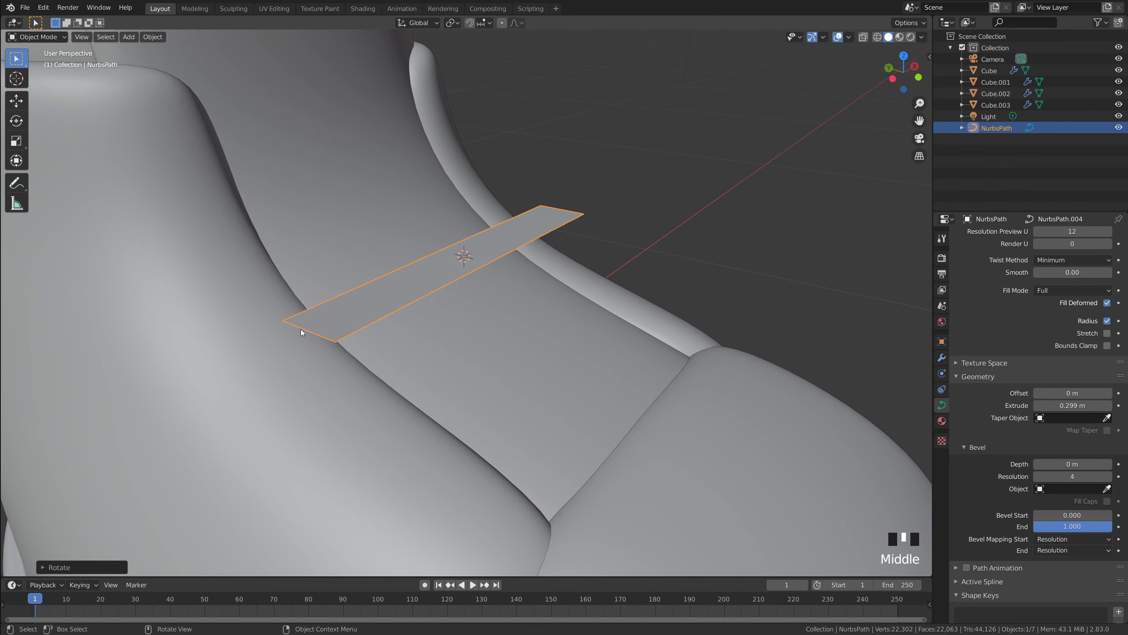
{"action": "scroll", "coordinate": [1018, 350], "scroll_direction": "down", "scroll_amount": 5}
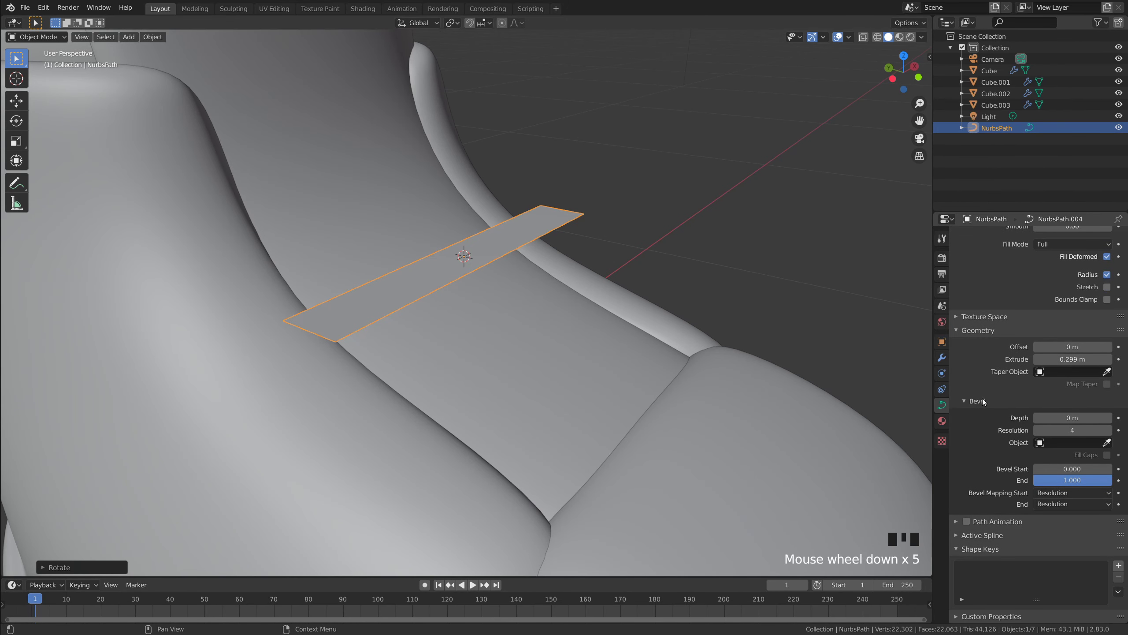
{"action": "left_click_drag", "start_coordinate": [1061, 417], "coordinate": [1103, 417], "text": "shift"}
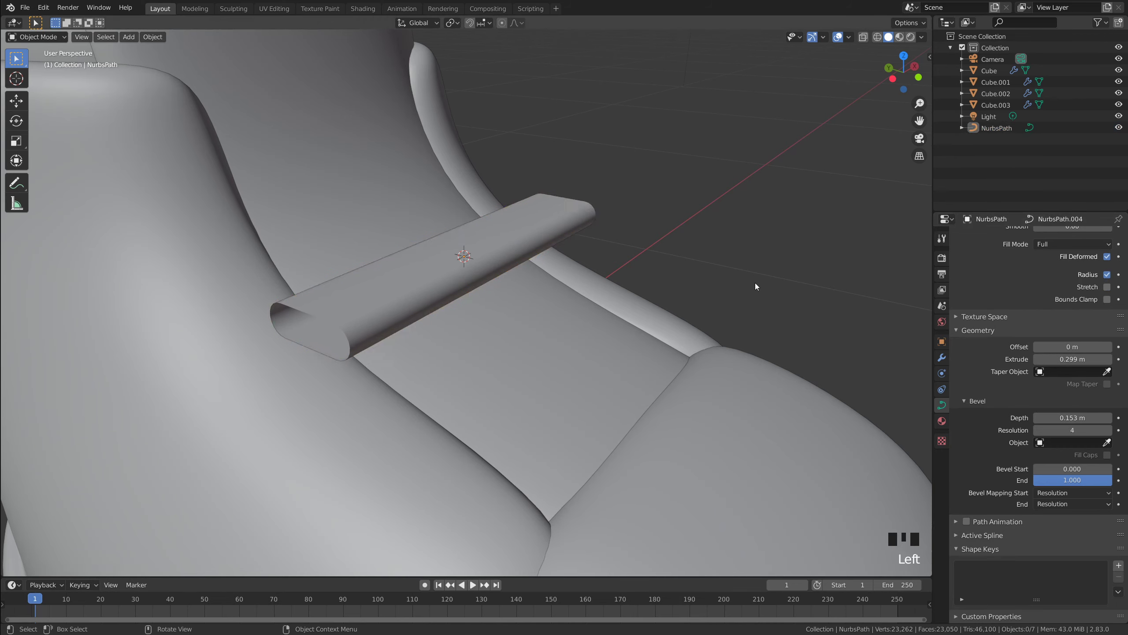
{"action": "left_click", "coordinate": [754, 282]}
{"action": "middle_click_drag", "start_coordinate": [755, 282], "coordinate": [810, 268]}
{"action": "scroll", "coordinate": [755, 267], "scroll_direction": "up", "scroll_amount": 2}
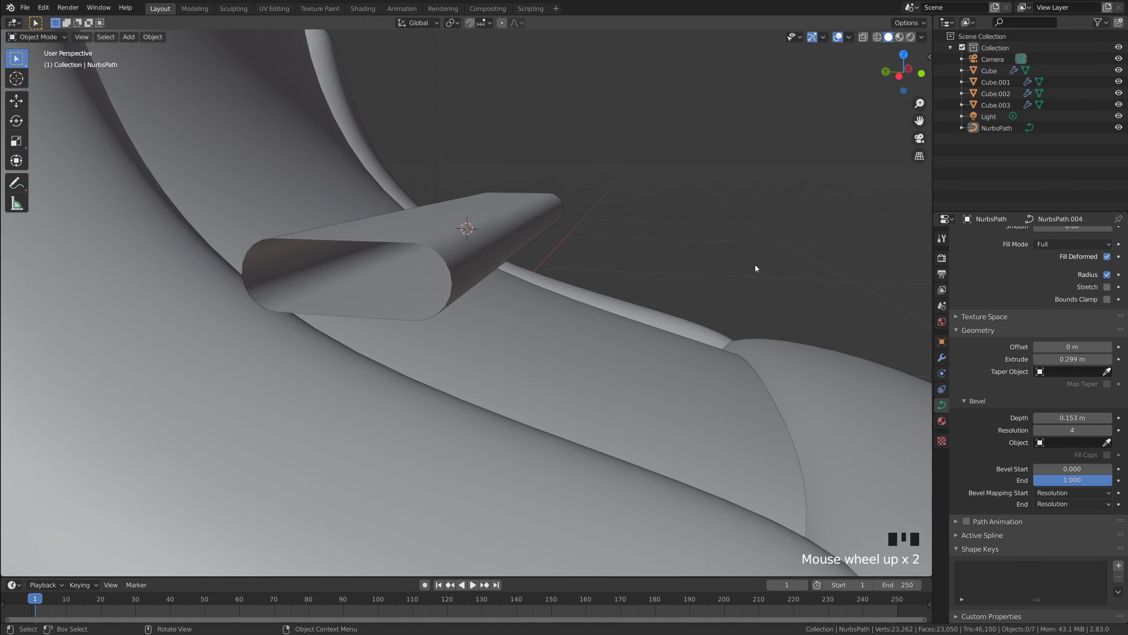
Set the lace strip's preview resolution U to 2
{"action": "scroll", "coordinate": [712, 275], "scroll_direction": "down", "scroll_amount": 2}
{"action": "middle_click_drag", "start_coordinate": [712, 276], "coordinate": [714, 244]}
{"action": "left_click", "coordinate": [637, 249]}
{"action": "scroll", "coordinate": [714, 244], "scroll_direction": "up", "scroll_amount": 2}
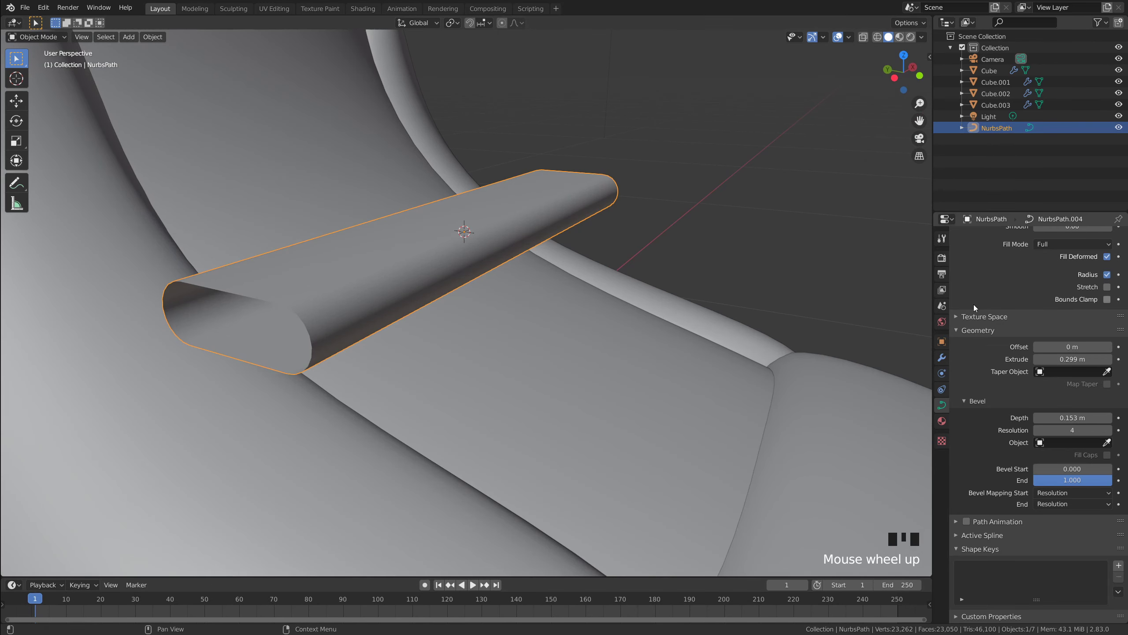
{"action": "scroll", "coordinate": [1021, 293], "scroll_direction": "up", "scroll_amount": 9}
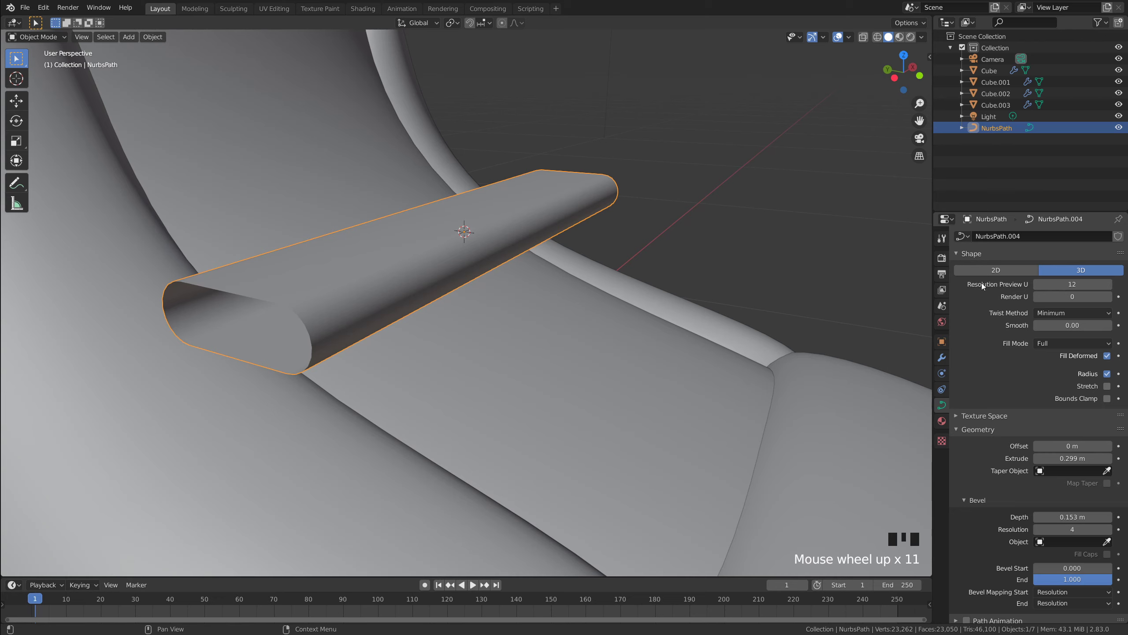
{"action": "left_click", "coordinate": [1089, 284]}
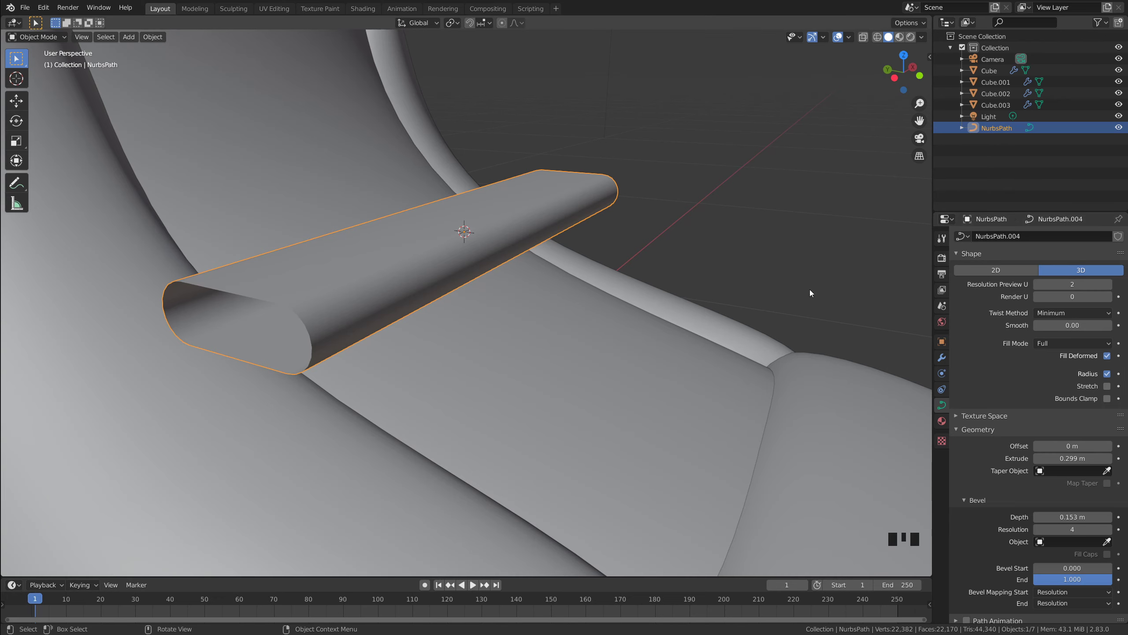
Set the lace strip curve's fill mode to Half
{"action": "middle_click_drag", "start_coordinate": [809, 289], "coordinate": [756, 257]}
{"action": "middle_click_drag", "start_coordinate": [631, 227], "coordinate": [702, 242]}
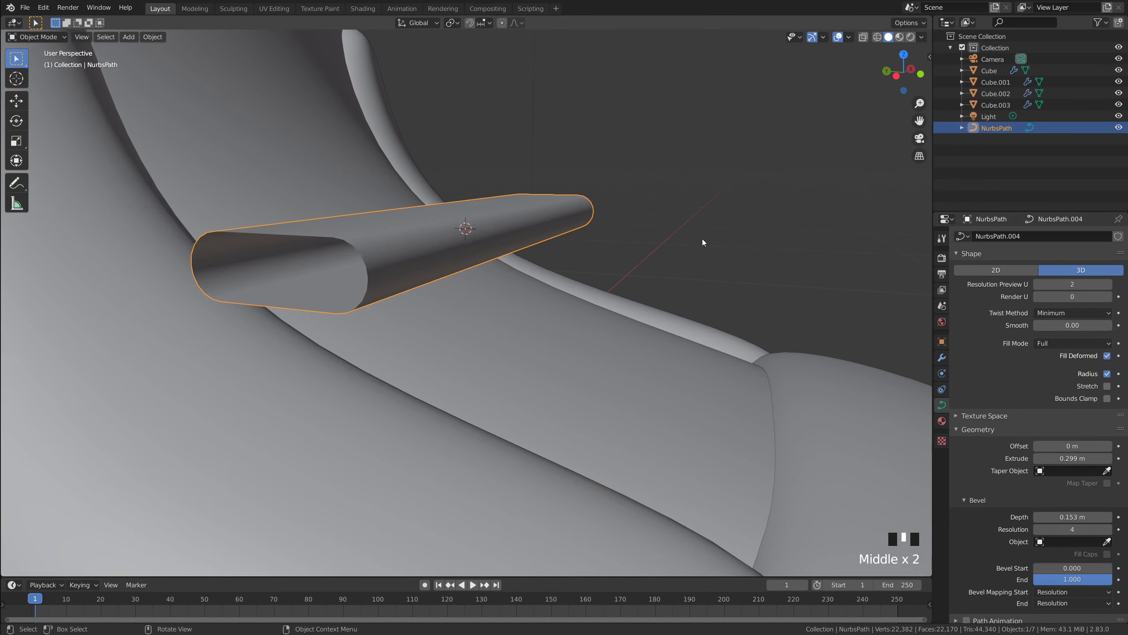
{"action": "left_click", "coordinate": [1070, 343]}
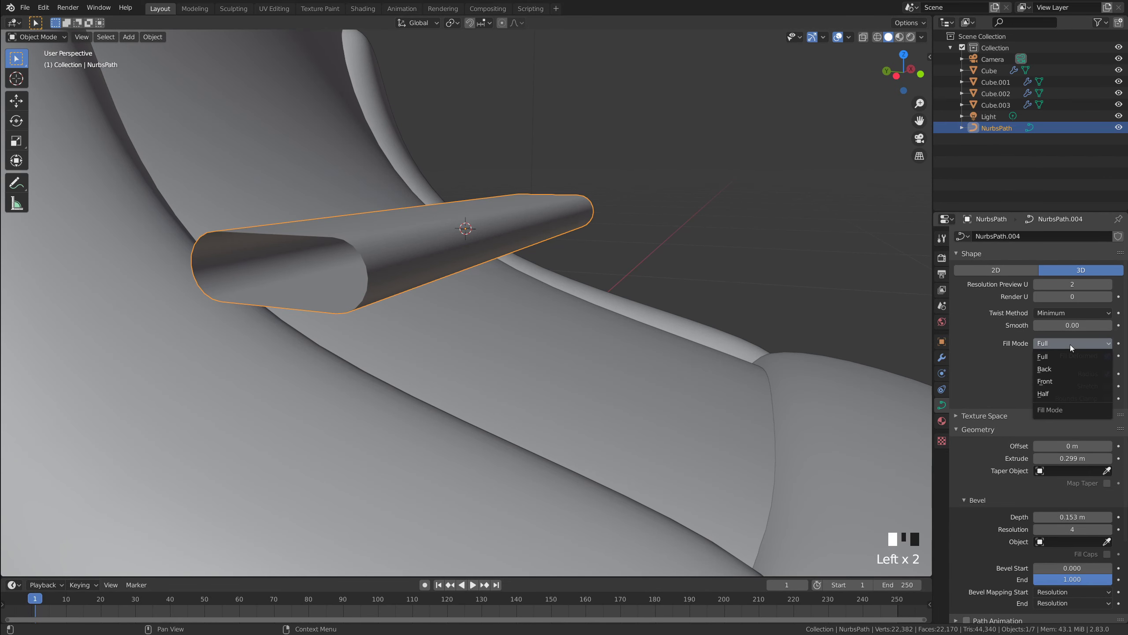
{"action": "left_click", "coordinate": [1065, 394]}
{"action": "middle_click_drag", "start_coordinate": [728, 272], "coordinate": [382, 217]}
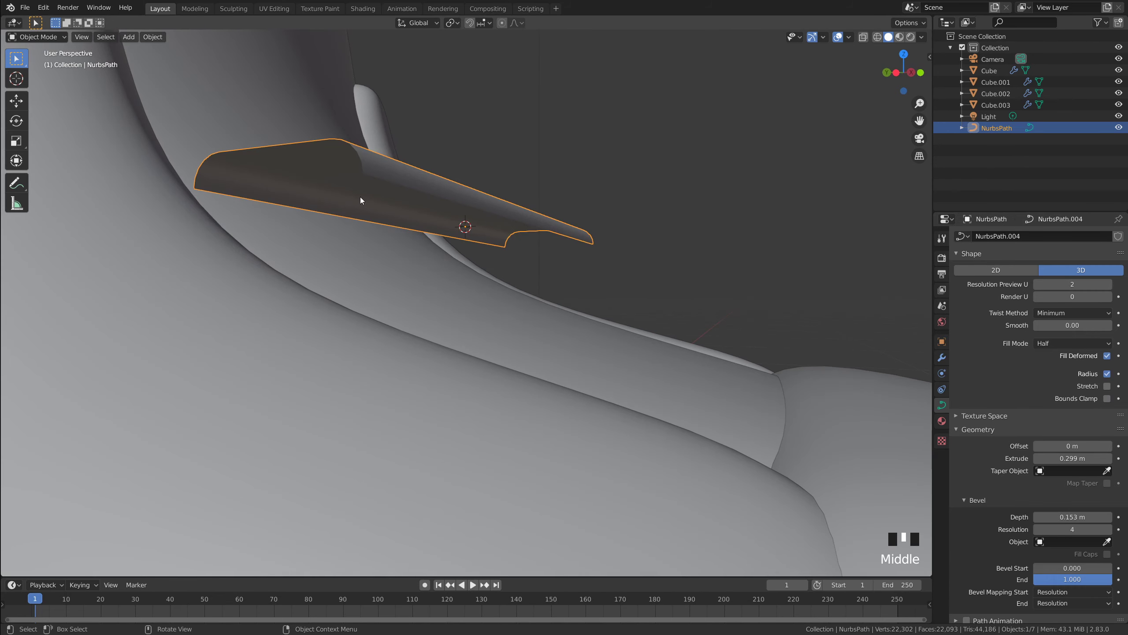
{"action": "middle_click_drag", "start_coordinate": [593, 219], "coordinate": [566, 256]}
Open the lace strip's path for editing in front view and enable proportional editing
{"action": "left_click", "coordinate": [685, 247]}
{"action": "key", "text": "grave"}
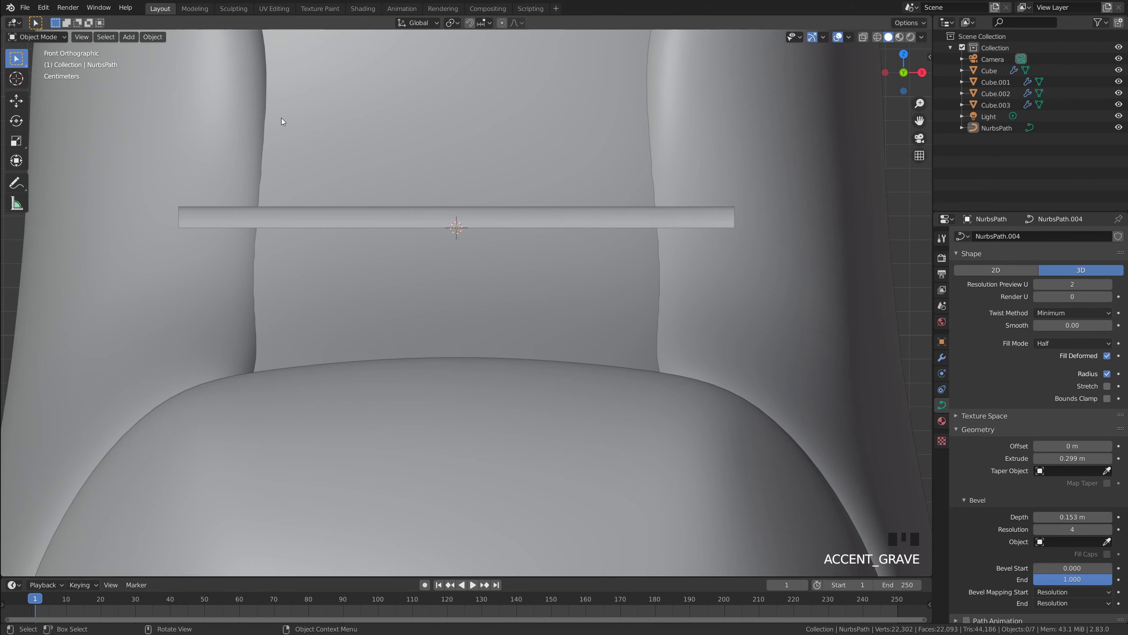
{"action": "left_click", "coordinate": [476, 223]}
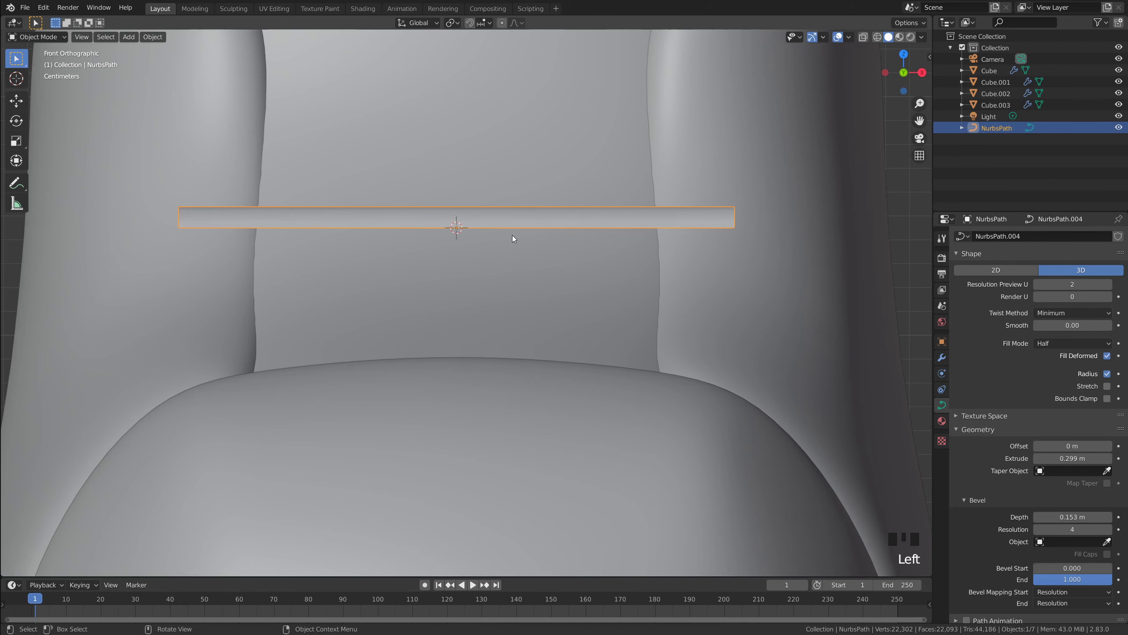
{"action": "scroll", "coordinate": [555, 238], "scroll_direction": "down", "scroll_amount": 3}
{"action": "key", "text": "Tab"}
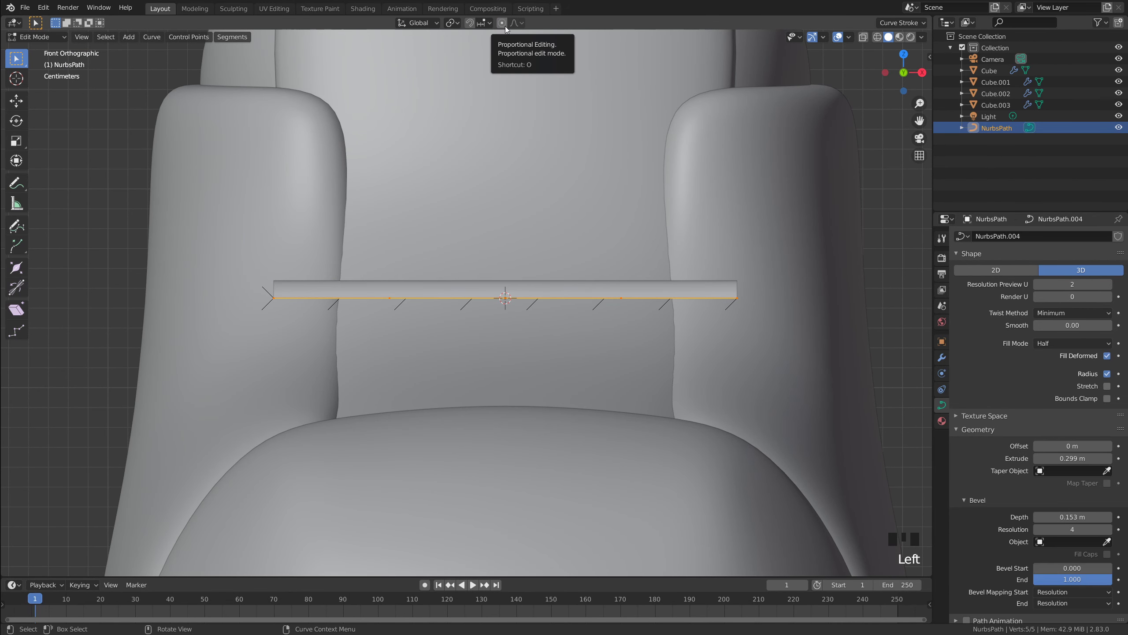
{"action": "left_click", "coordinate": [505, 26]}
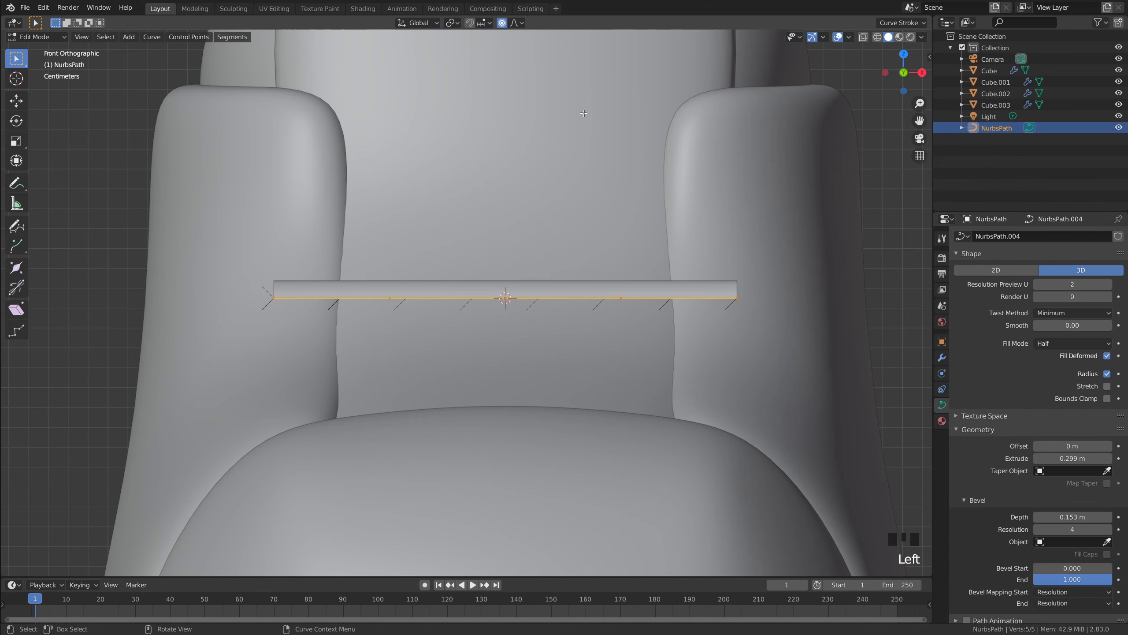
Raise the path's middle control point along Z with a proportional size of about 0.12 so the strip arches over the tongue
{"action": "middle_click_drag", "start_coordinate": [584, 113], "coordinate": [577, 122], "text": "shift"}
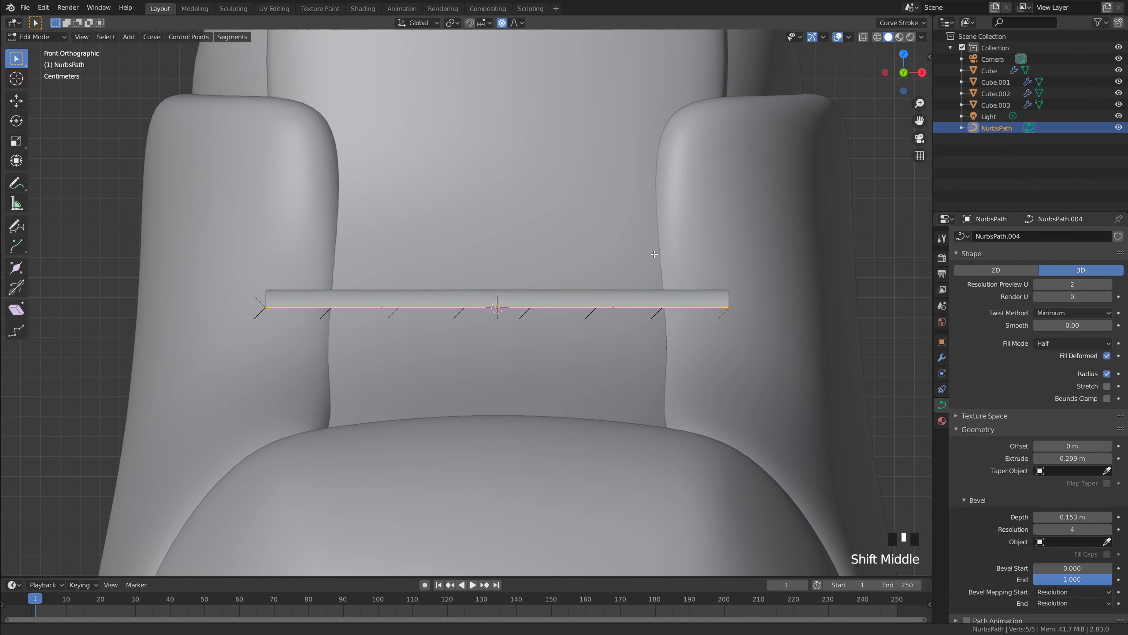
{"action": "scroll", "coordinate": [576, 122], "scroll_direction": "down", "scroll_amount": 2}
{"action": "left_click", "coordinate": [483, 306]}
{"action": "scroll", "coordinate": [483, 305], "scroll_direction": "up", "scroll_amount": 1}
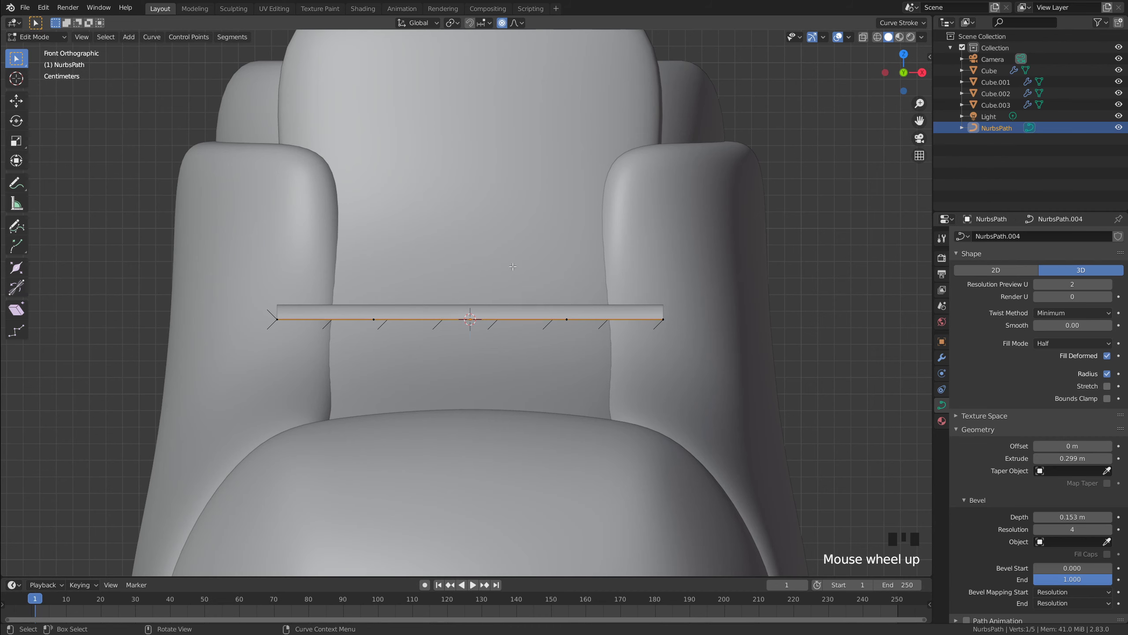
{"action": "key", "text": "g"}
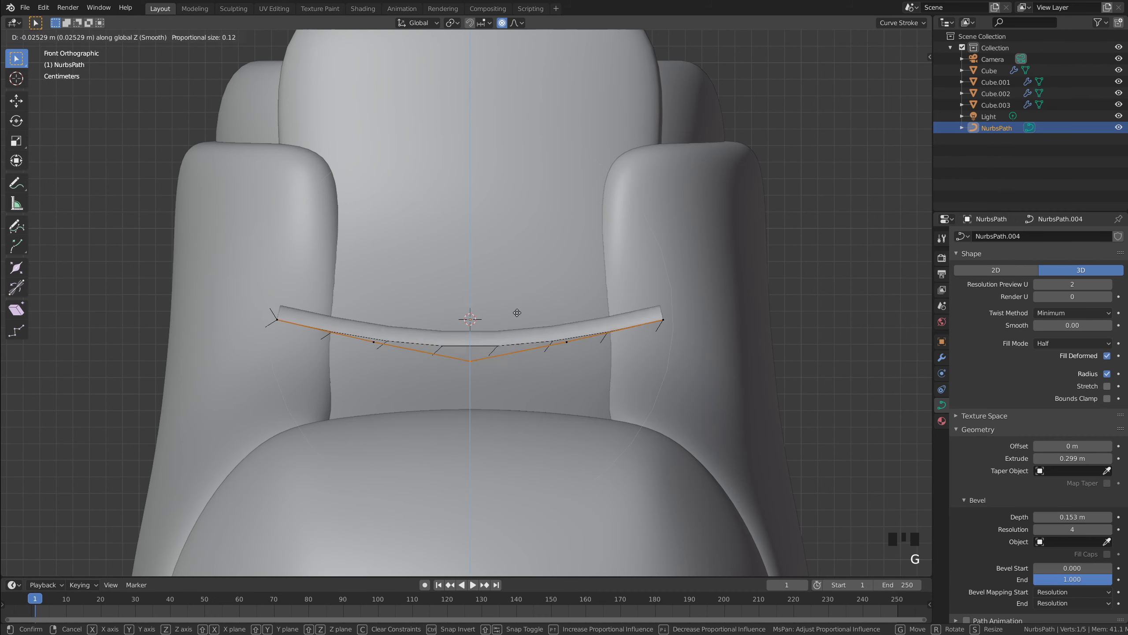
{"action": "scroll", "coordinate": [517, 311], "scroll_direction": "down", "scroll_amount": 14}
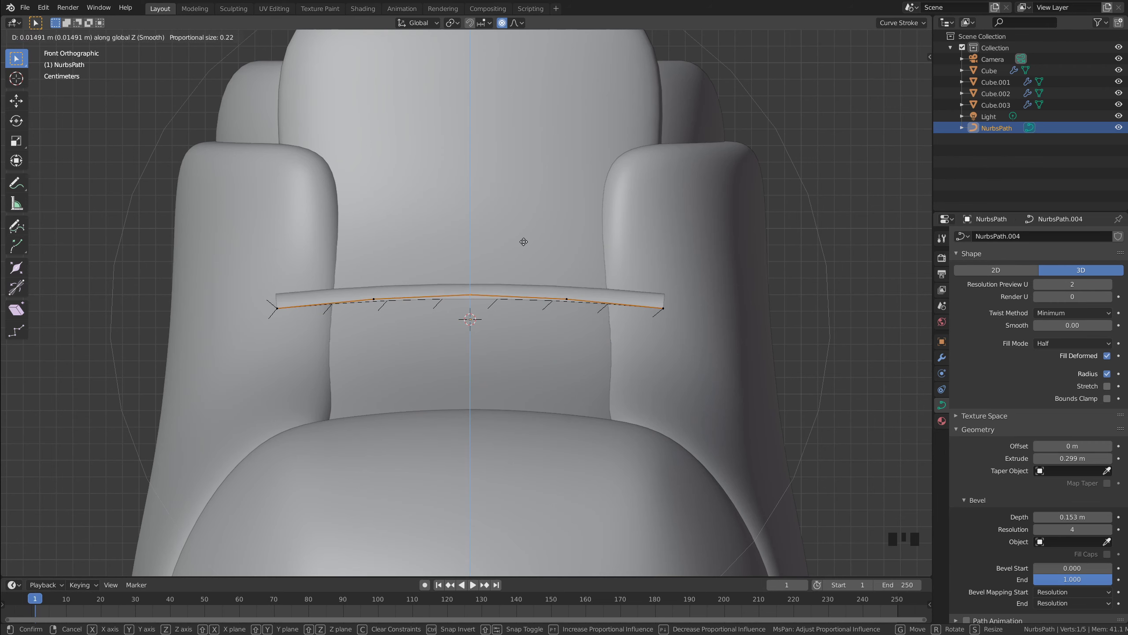
{"action": "scroll", "coordinate": [522, 236], "scroll_direction": "up", "scroll_amount": 1}
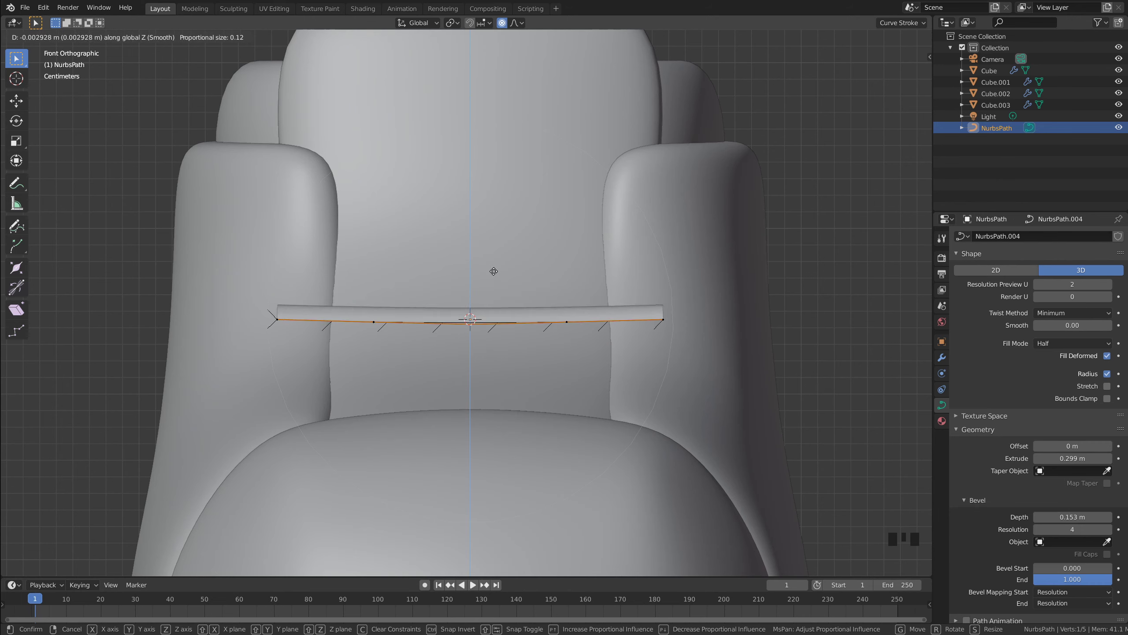
{"action": "left_click", "coordinate": [497, 208]}
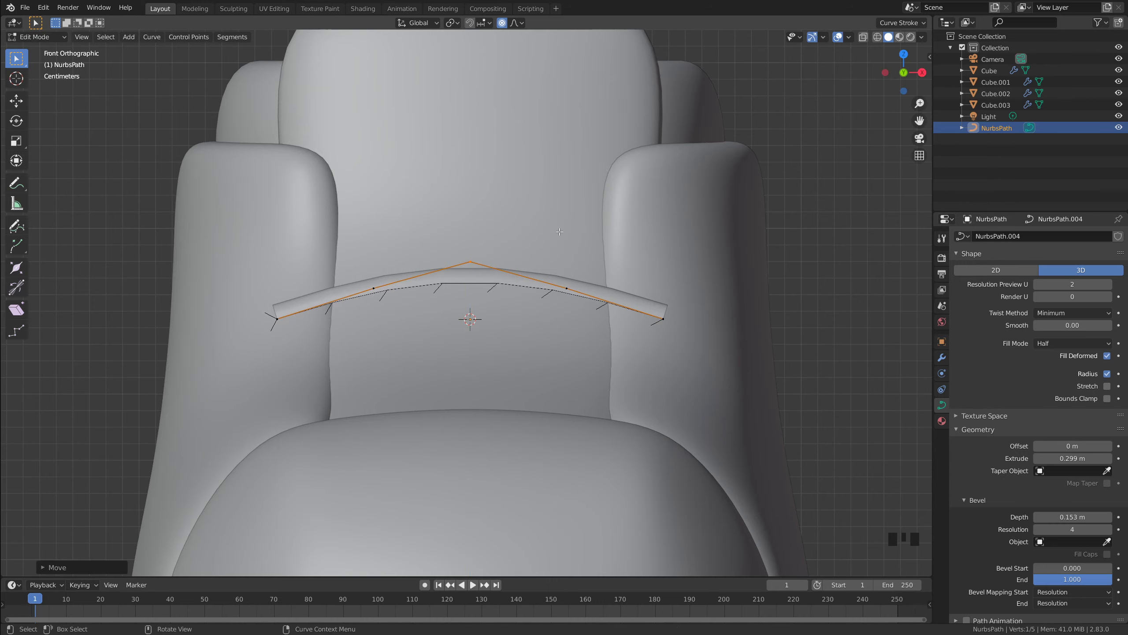
Extrude the path's right-hand end point twice, first about 0.013 m downward and slightly outward, then inward to form a hook
{"action": "middle_click_drag", "start_coordinate": [497, 208], "coordinate": [578, 351]}
{"action": "key", "text": "grave"}
{"action": "key", "text": "grave"}
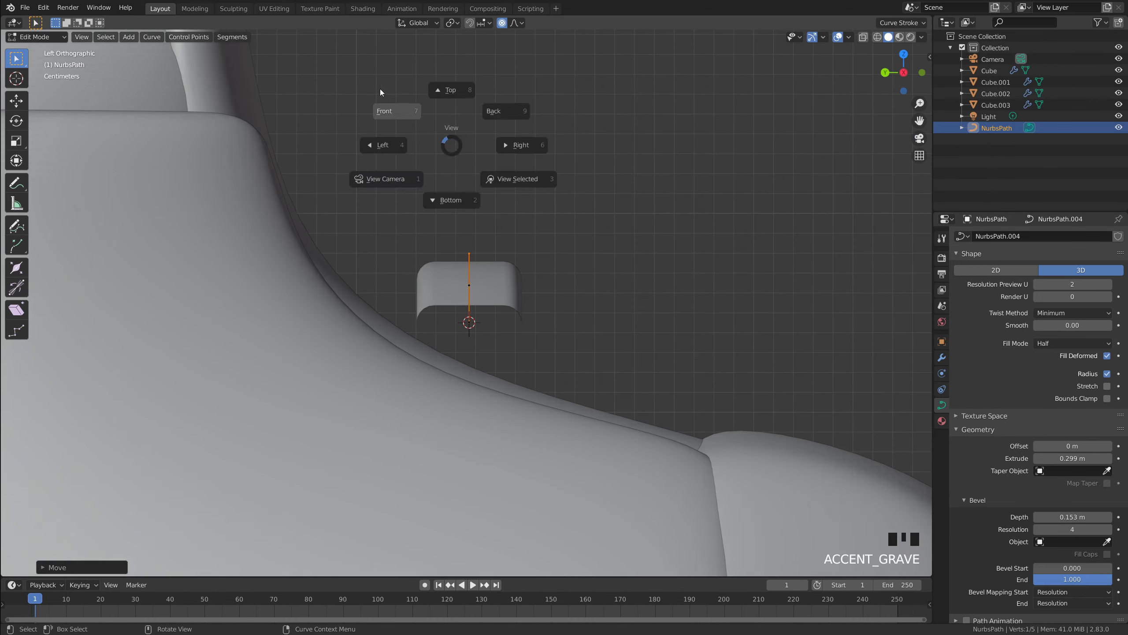
{"action": "left_click", "coordinate": [380, 88]}
{"action": "middle_click_drag", "start_coordinate": [644, 270], "coordinate": [605, 249], "text": "shift"}
{"action": "left_click_drag", "start_coordinate": [605, 249], "coordinate": [699, 303]}
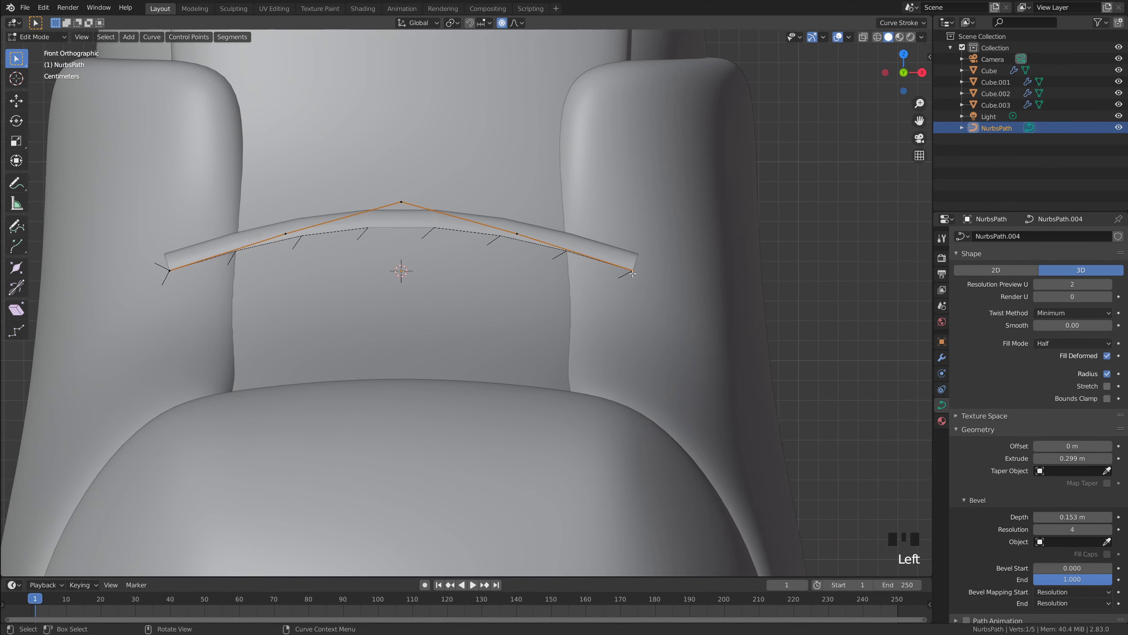
{"action": "key", "text": "e"}
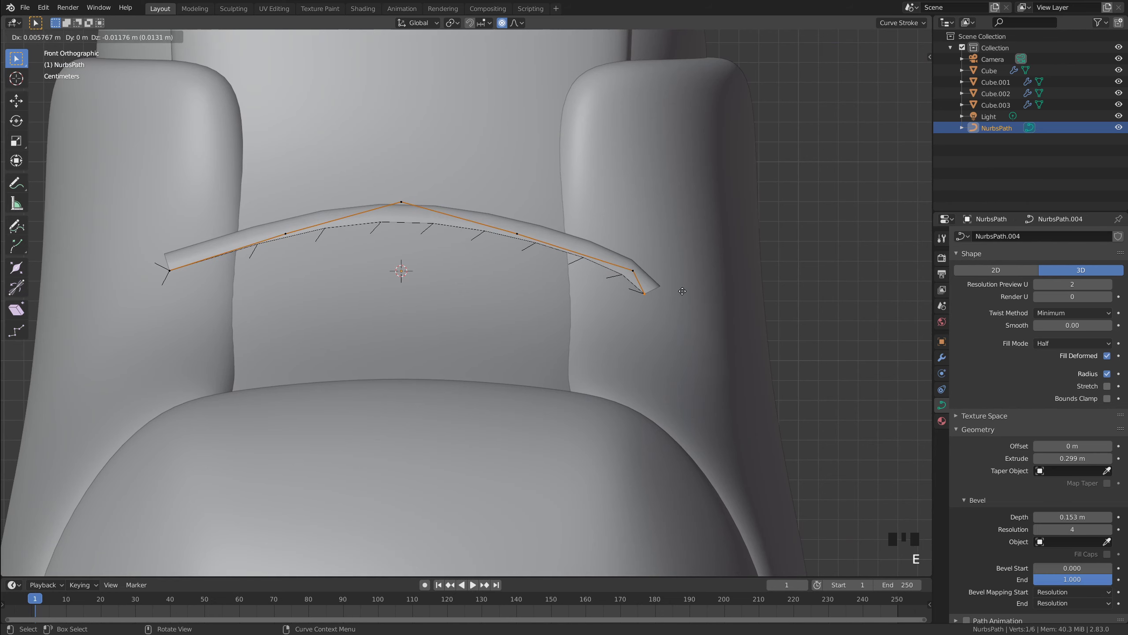
{"action": "left_click", "coordinate": [682, 290]}
{"action": "key", "text": "e"}
{"action": "left_click", "coordinate": [635, 307]}
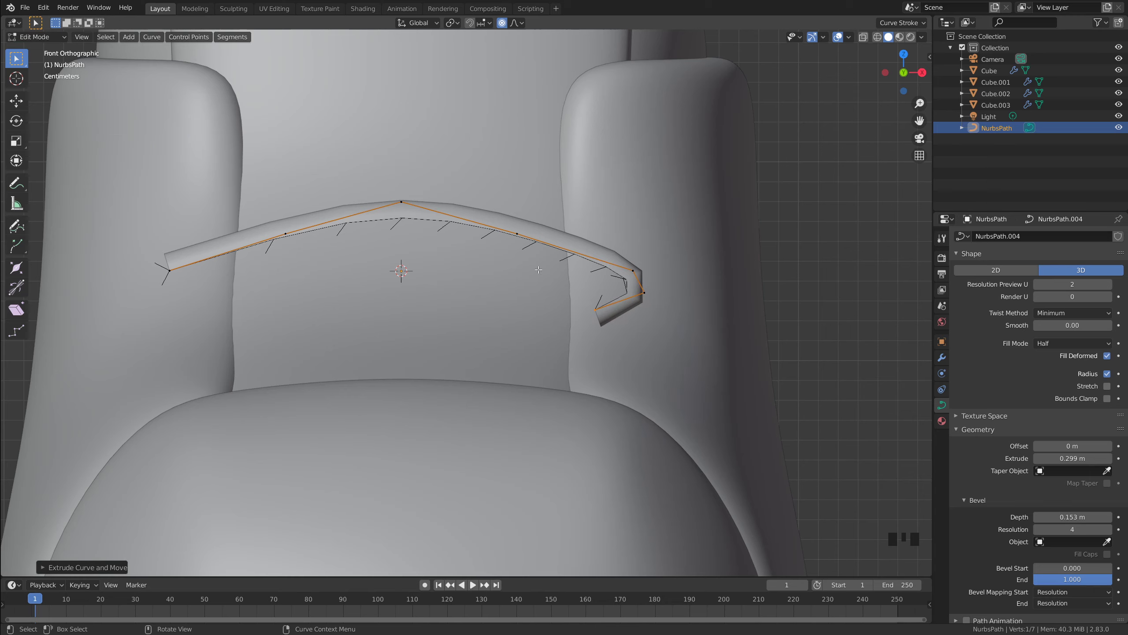
Extrude the path's left-hand end point twice, downward and then inward, to mirror the opposite hook, and finish editing the curve
{"action": "left_click", "coordinate": [170, 271]}
{"action": "key", "text": "e"}
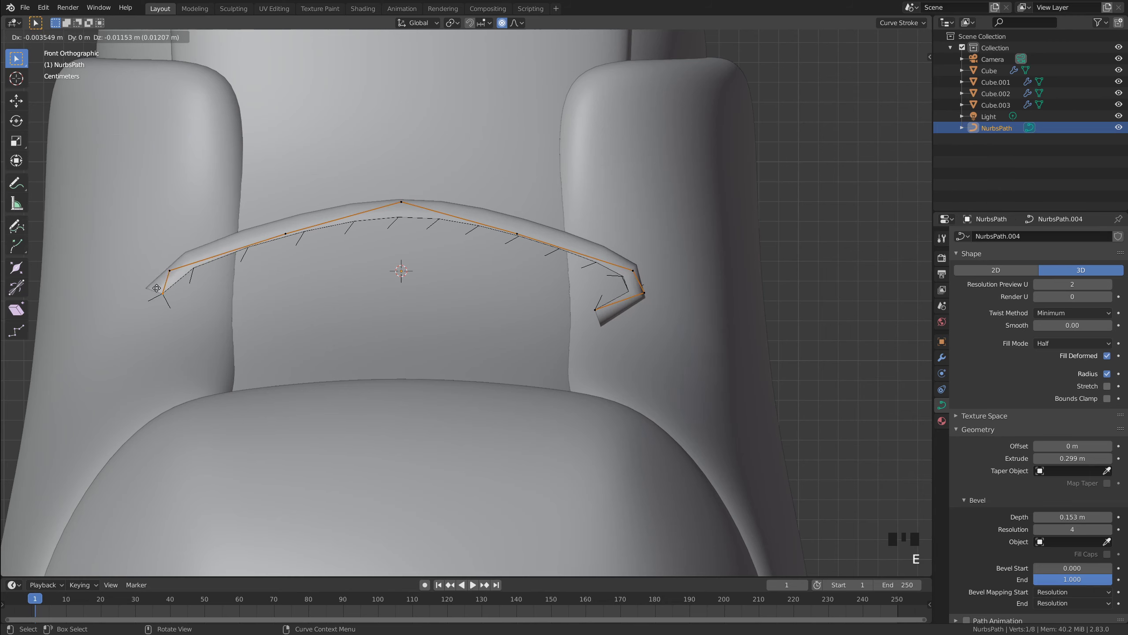
{"action": "left_click", "coordinate": [160, 296]}
{"action": "key", "text": "e"}
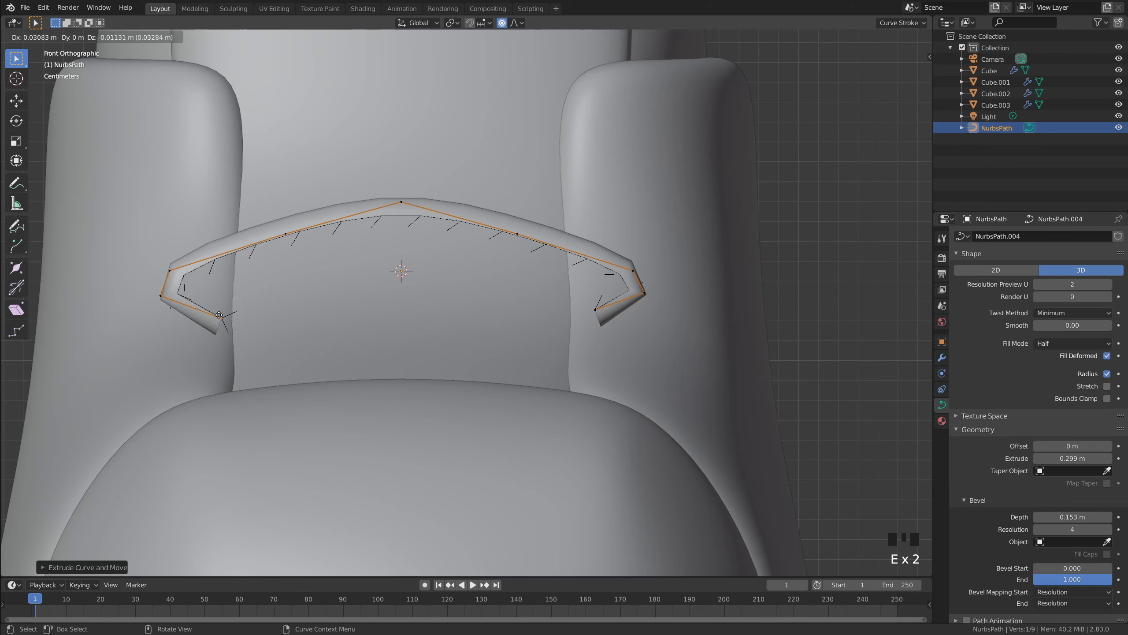
{"action": "left_click", "coordinate": [212, 311]}
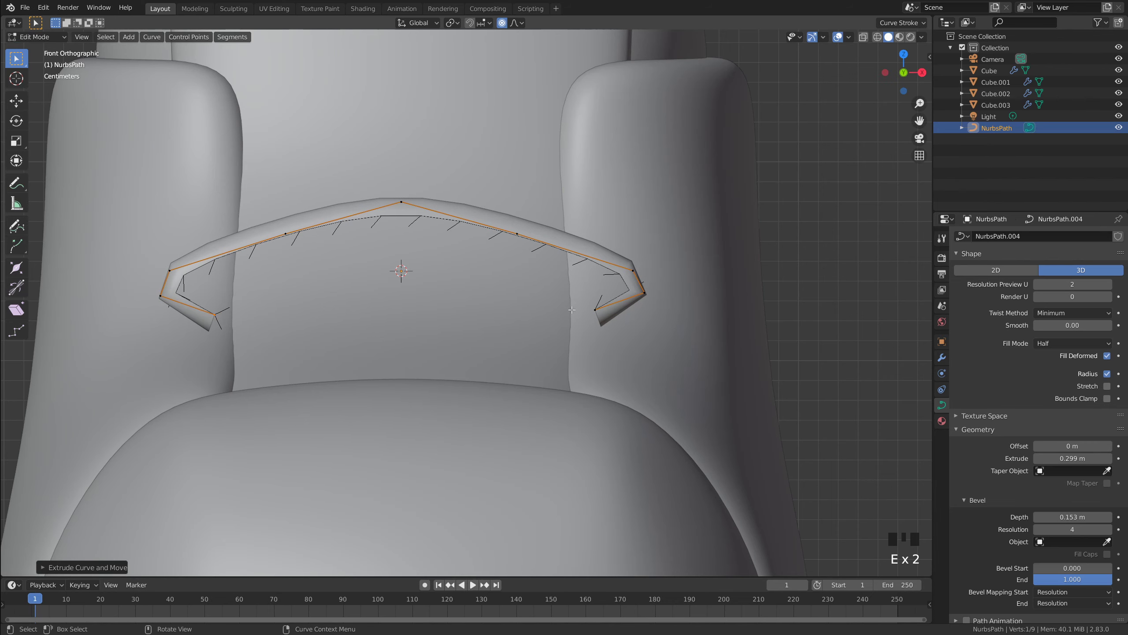
{"action": "key", "text": "Tab"}
Move the lace strip in right view about 0.09 m forward and 0.04 m down to the tongue's edge behind the toe cap
{"action": "scroll", "coordinate": [698, 280], "scroll_direction": "down", "scroll_amount": 3}
{"action": "mouse_move", "coordinate": [698, 280]}
{"action": "middle_mouse_down"}
{"action": "mouse_move", "coordinate": [622, 295]}
{"action": "mouse_move", "coordinate": [649, 298]}
{"action": "mouse_move", "coordinate": [692, 364]}
{"action": "mouse_move", "coordinate": [771, 312]}
{"action": "mouse_move", "coordinate": [687, 300]}
{"action": "middle_mouse_up"}
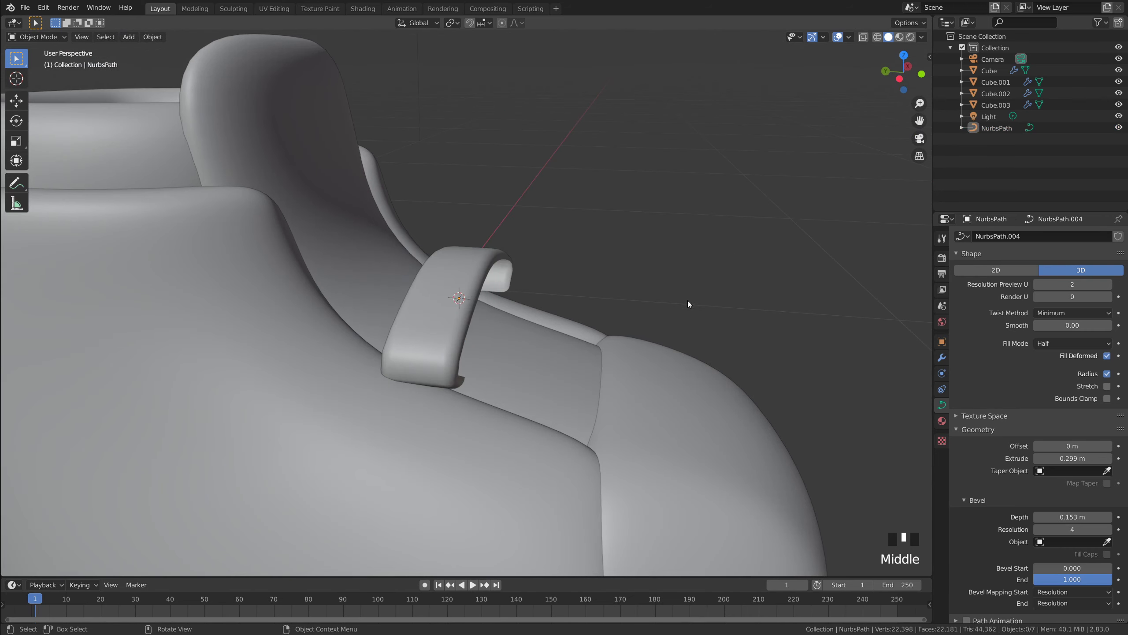
{"action": "left_click", "coordinate": [562, 273]}
{"action": "middle_click_drag", "start_coordinate": [562, 273], "coordinate": [355, 239]}
{"action": "key", "text": "grave"}
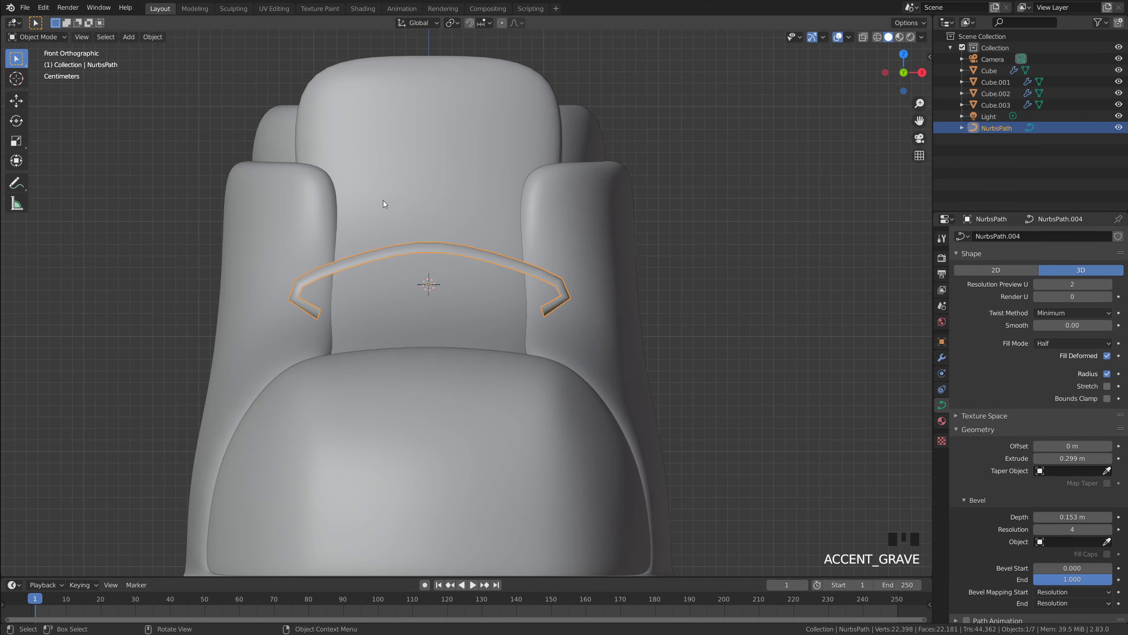
{"action": "key", "text": "grave"}
{"action": "middle_click_drag", "start_coordinate": [583, 221], "coordinate": [498, 212], "text": "shift"}
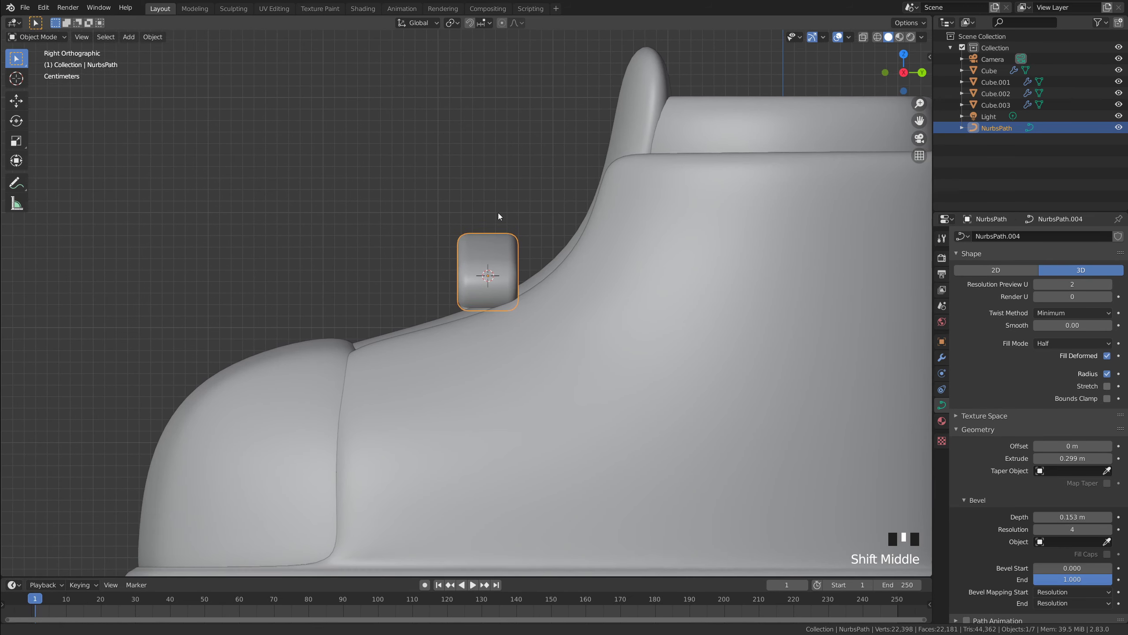
{"action": "scroll", "coordinate": [540, 208], "scroll_direction": "up", "scroll_amount": 2}
{"action": "key", "text": "g"}
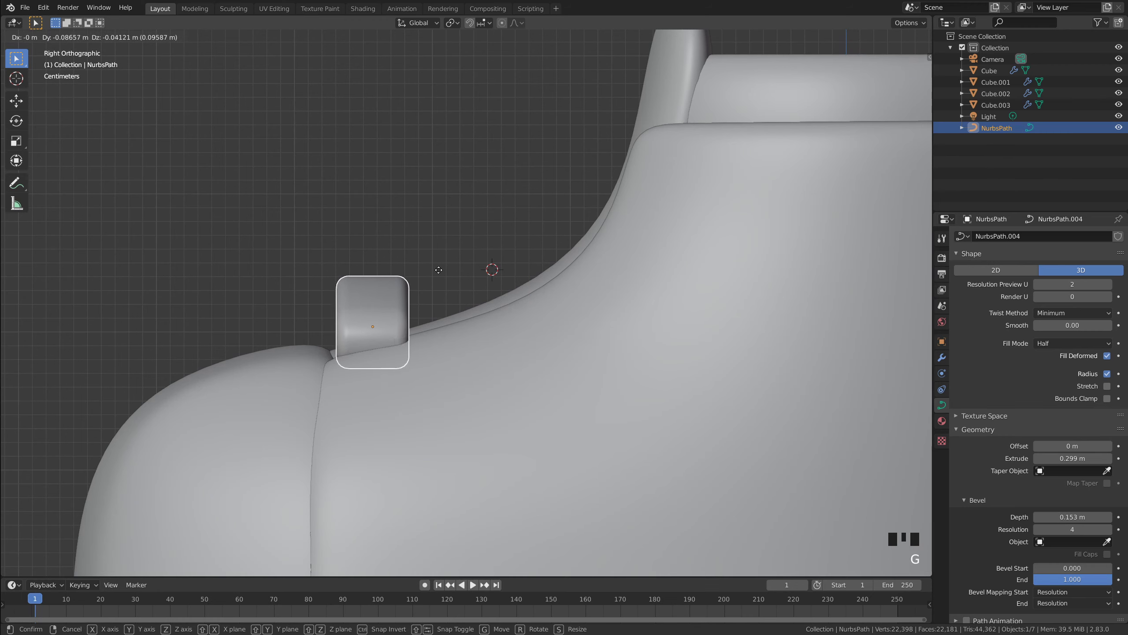
{"action": "left_click", "coordinate": [440, 277]}
In front view, lower the lace path's middle control point about 0.015 m along Z with a proportional size of 0.16 to flatten the arch
{"action": "left_click", "coordinate": [353, 251]}
{"action": "middle_click_drag", "start_coordinate": [352, 251], "coordinate": [502, 248]}
{"action": "left_click", "coordinate": [547, 310]}
{"action": "middle_click_drag", "start_coordinate": [547, 310], "coordinate": [593, 328]}
{"action": "key", "text": "grave"}
{"action": "scroll", "coordinate": [457, 297], "scroll_direction": "up", "scroll_amount": 2}
{"action": "key", "text": "Tab"}
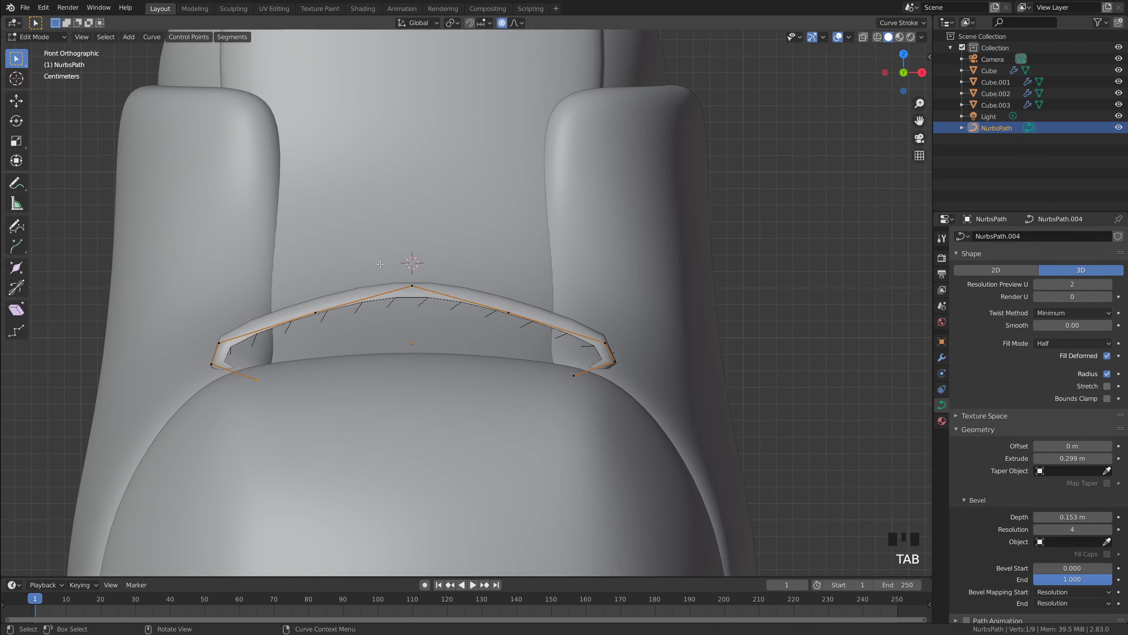
{"action": "left_click", "coordinate": [460, 261]}
{"action": "key", "text": "g"}
{"action": "key", "text": "z"}
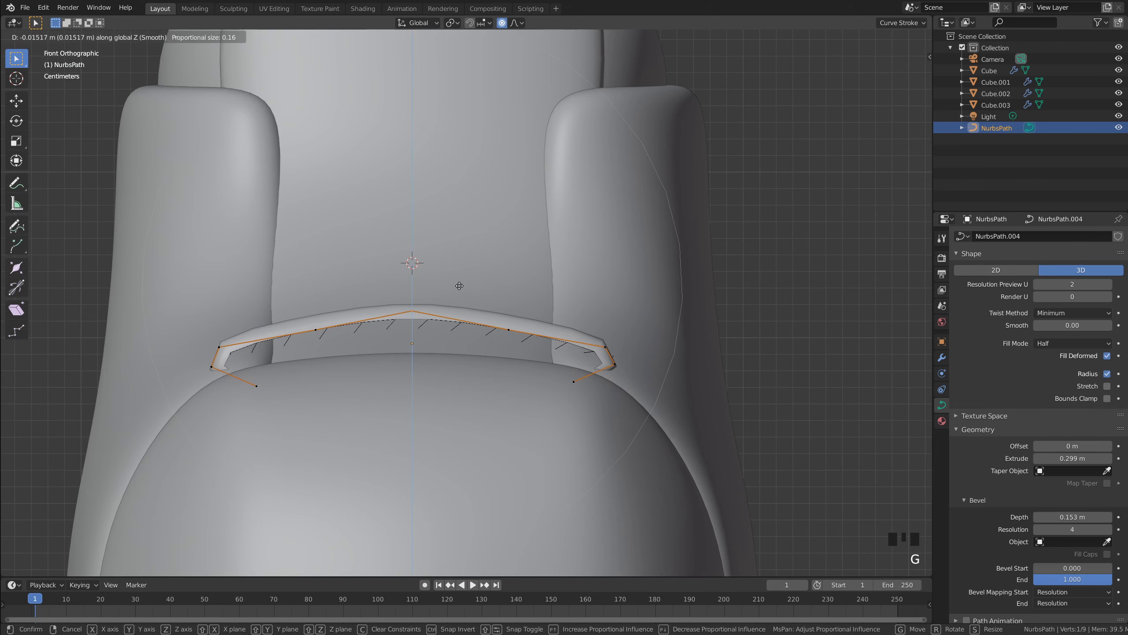
{"action": "left_click", "coordinate": [458, 290]}
{"action": "key", "text": "Tab"}
Duplicate the lace strip three times in right view up along the tongue, the first copy about 0.061 m back and 0.018 m up
{"action": "left_click", "coordinate": [740, 285]}
{"action": "middle_click_drag", "start_coordinate": [741, 286], "coordinate": [663, 309]}
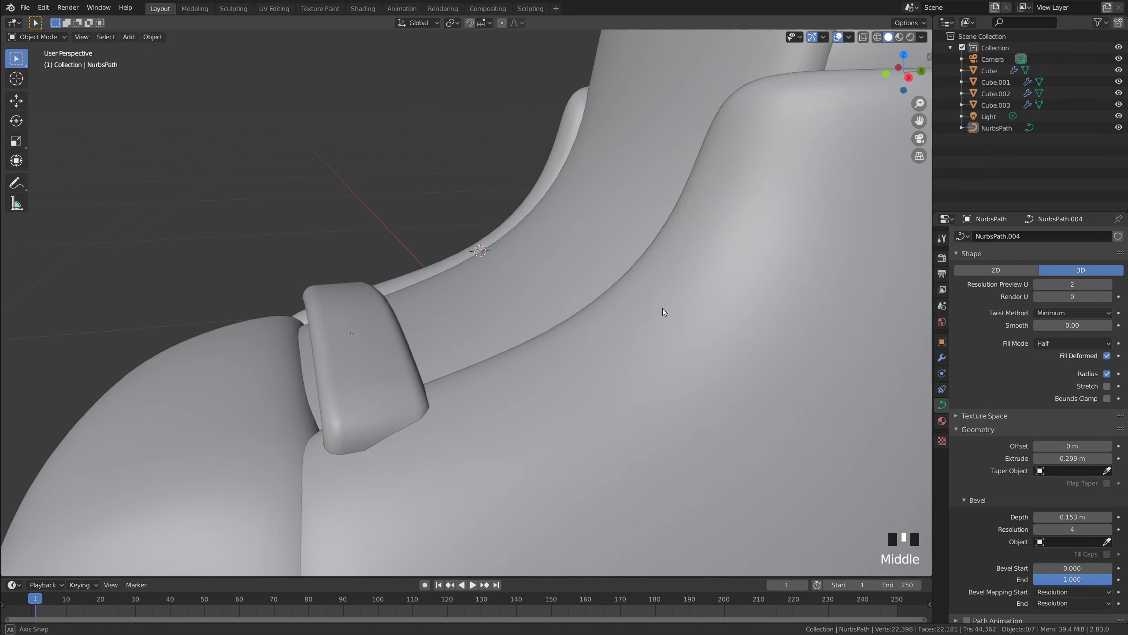
{"action": "scroll", "coordinate": [650, 310], "scroll_direction": "down", "scroll_amount": 2}
{"action": "key", "text": "grave"}
{"action": "scroll", "coordinate": [448, 237], "scroll_direction": "down", "scroll_amount": 2}
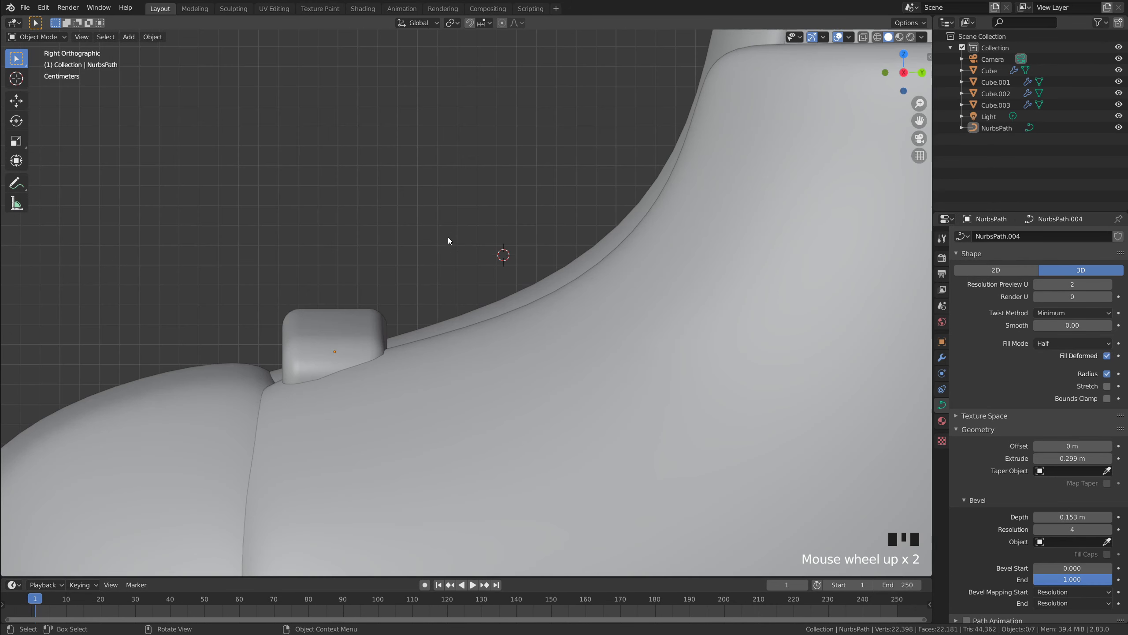
{"action": "left_click", "coordinate": [390, 279]}
{"action": "middle_click_drag", "start_coordinate": [394, 270], "coordinate": [379, 289], "text": "shift"}
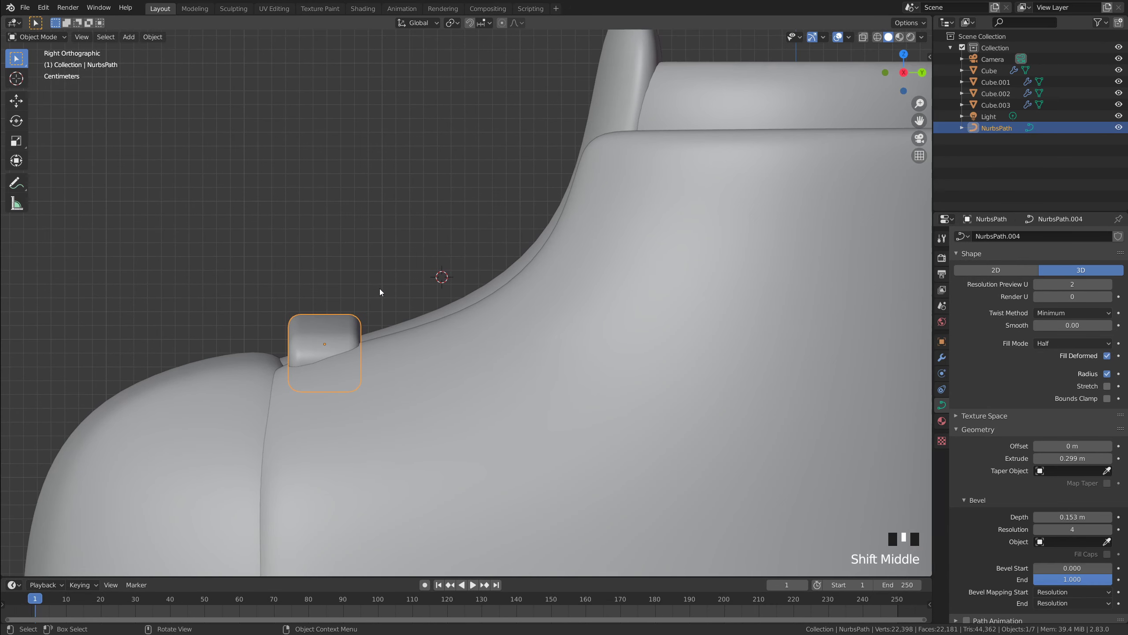
{"action": "key", "text": "shift+d"}
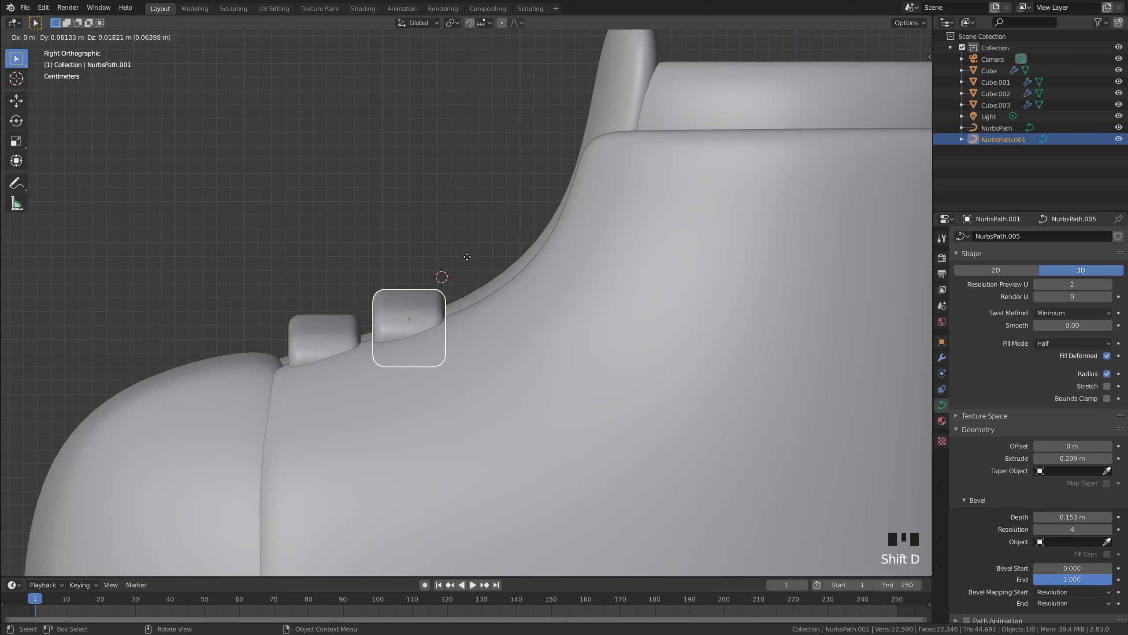
{"action": "left_click", "coordinate": [467, 256]}
{"action": "key", "text": "shift+d"}
{"action": "left_click", "coordinate": [550, 213]}
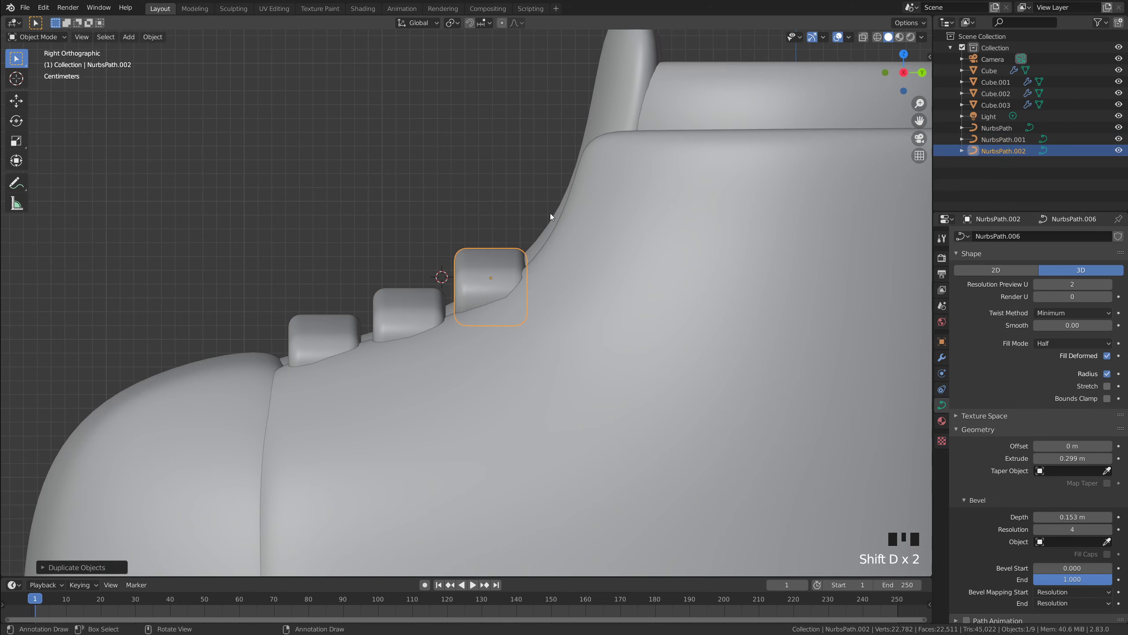
{"action": "key", "text": "shift+d"}
{"action": "left_click", "coordinate": [634, 136]}
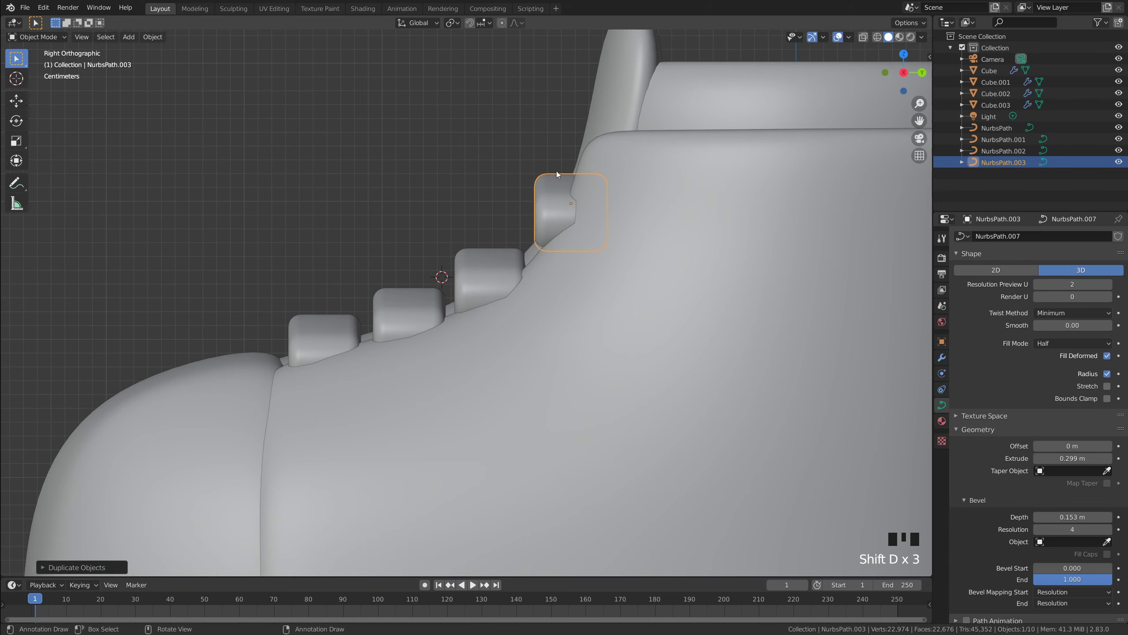
Tilt the two lowest lace strips about 13° and 15° to follow the tongue's slope, and nudge each one against the boot
{"action": "left_click", "coordinate": [458, 214]}
{"action": "middle_click_drag", "start_coordinate": [458, 214], "coordinate": [494, 172], "text": "shift"}
{"action": "left_click", "coordinate": [345, 293]}
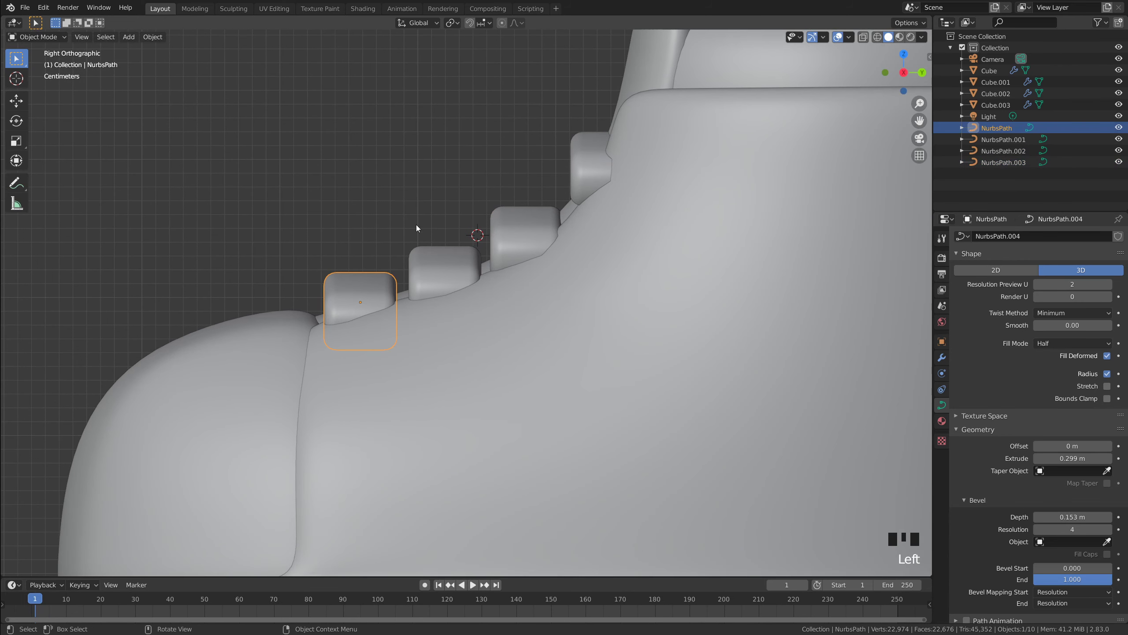
{"action": "key", "text": "r"}
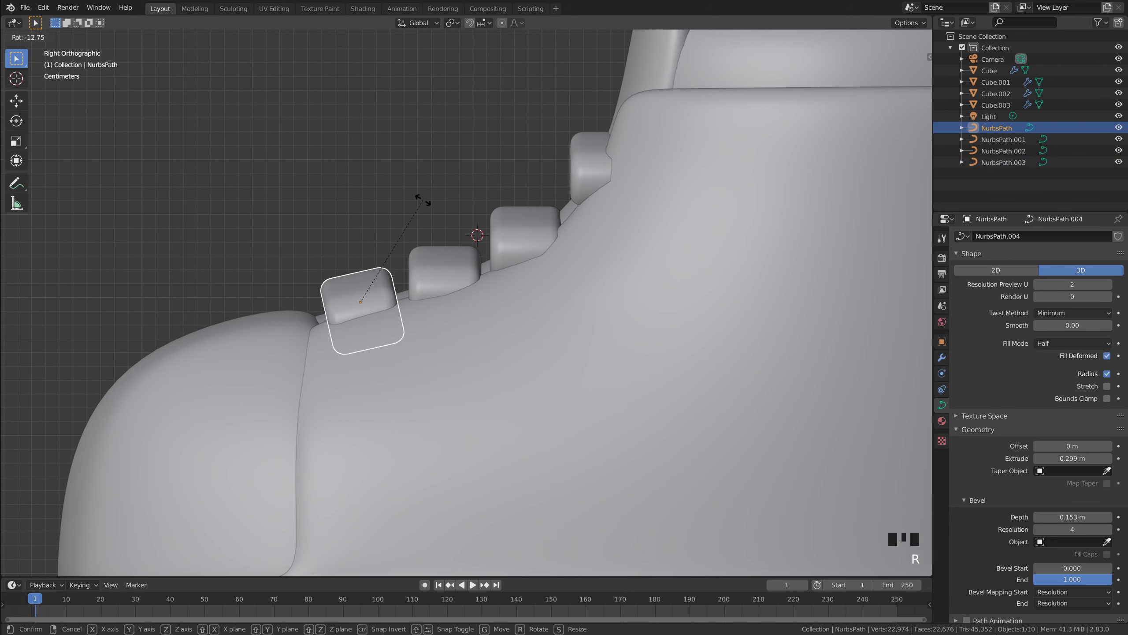
{"action": "left_click", "coordinate": [422, 200]}
{"action": "key", "text": "g"}
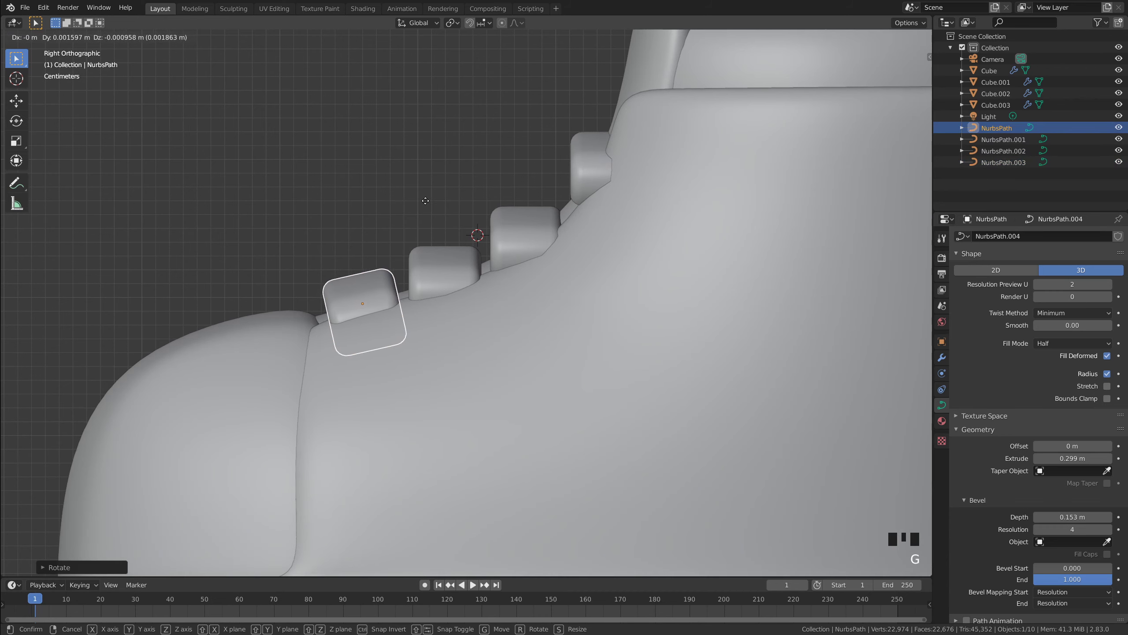
{"action": "left_click", "coordinate": [425, 200]}
{"action": "left_click", "coordinate": [457, 271]}
{"action": "key", "text": "r"}
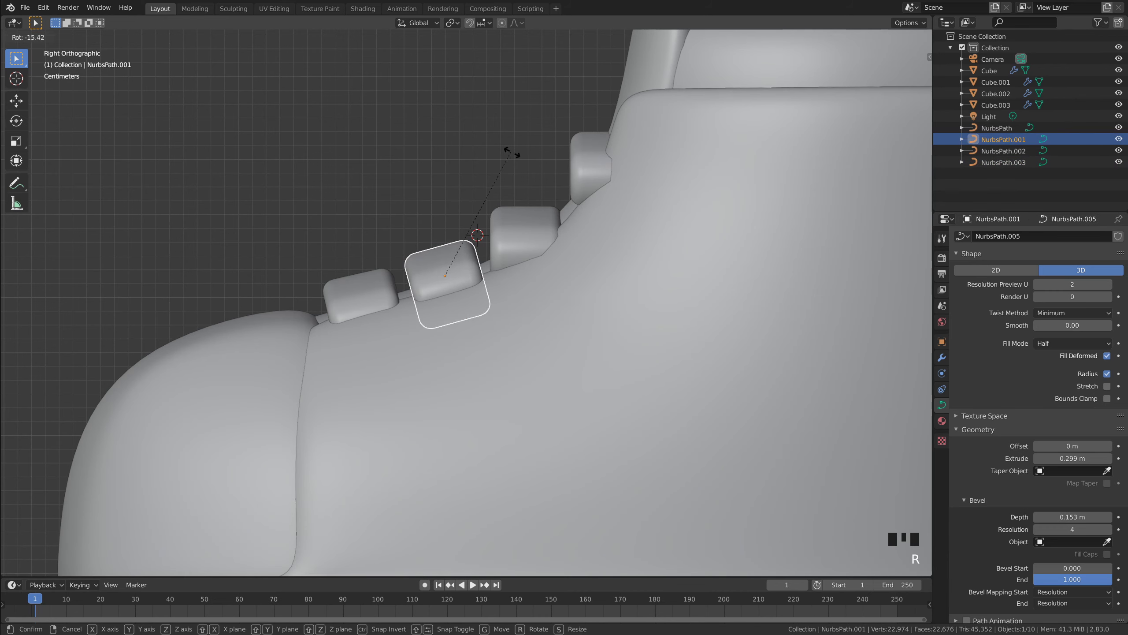
{"action": "left_click", "coordinate": [512, 153]}
{"action": "key", "text": "g"}
{"action": "left_click", "coordinate": [512, 151]}
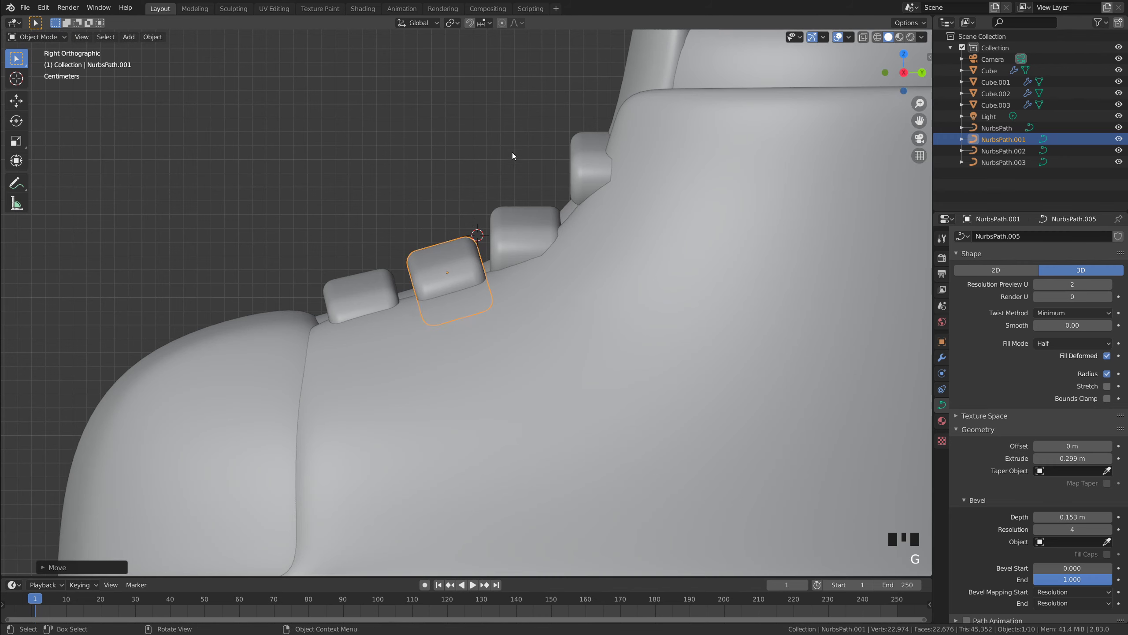
Rotate the two upper lace strips to match the steeper tongue and shift each by about 0.007 to 0.008 m into place
{"action": "left_click", "coordinate": [524, 235]}
{"action": "key", "text": "r"}
{"action": "left_click", "coordinate": [529, 154]}
{"action": "key", "text": "g"}
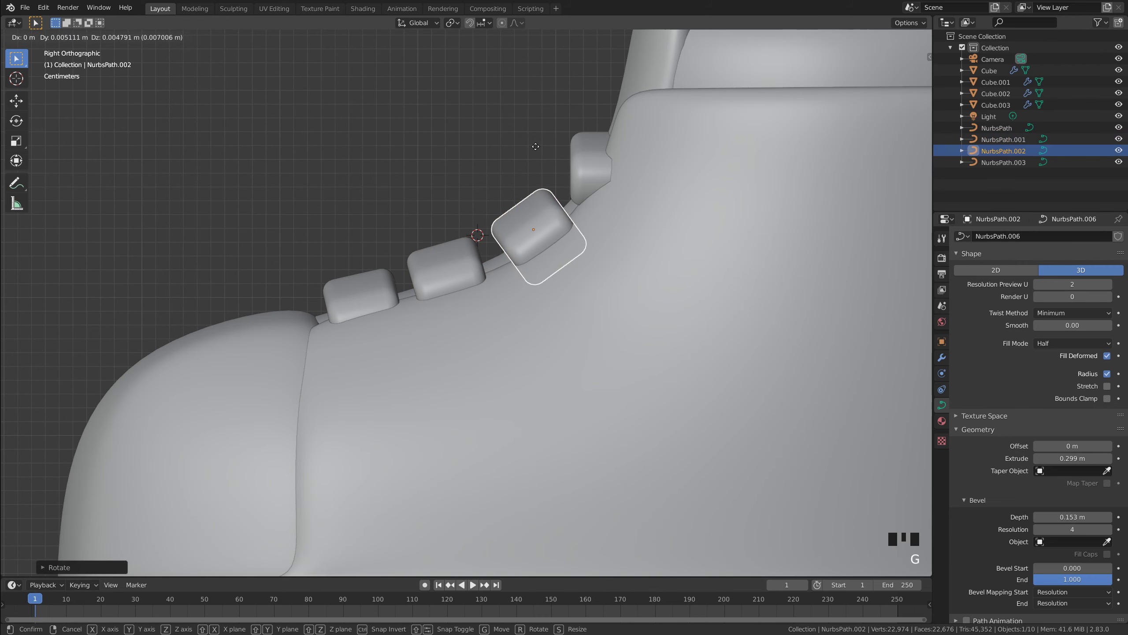
{"action": "left_click", "coordinate": [535, 146]}
{"action": "left_click", "coordinate": [594, 153]}
{"action": "key", "text": "r"}
{"action": "left_click", "coordinate": [589, 76]}
{"action": "key", "text": "g"}
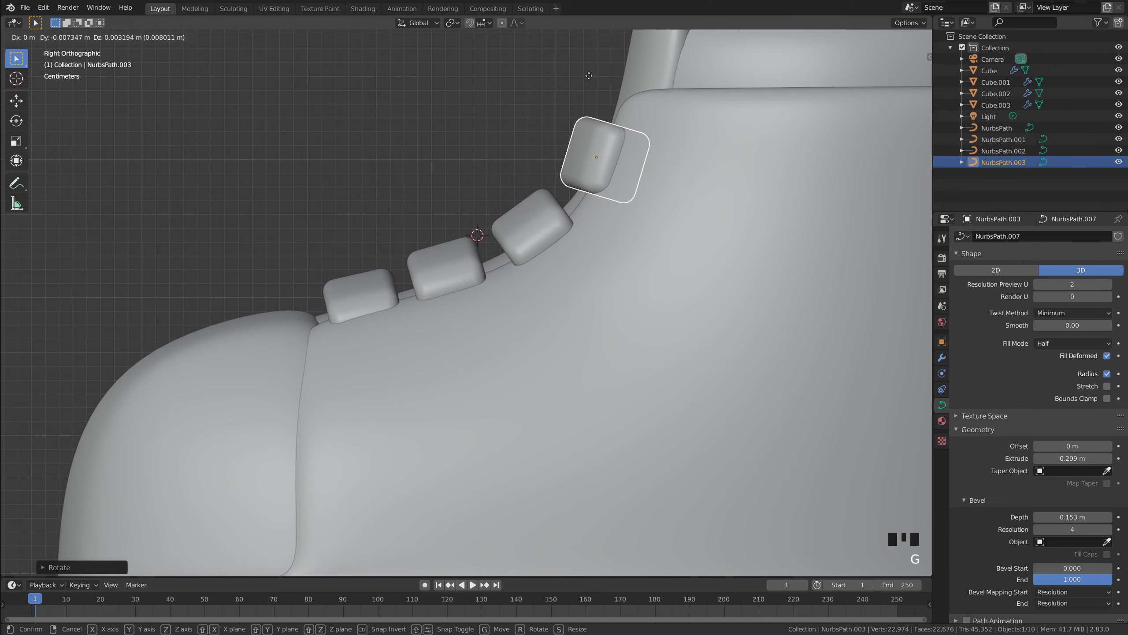
{"action": "left_click", "coordinate": [589, 76]}
{"action": "left_click", "coordinate": [510, 177]}
{"action": "scroll", "coordinate": [625, 230], "scroll_direction": "down", "scroll_amount": 3}
{"action": "middle_click_drag", "start_coordinate": [510, 177], "coordinate": [466, 309]}
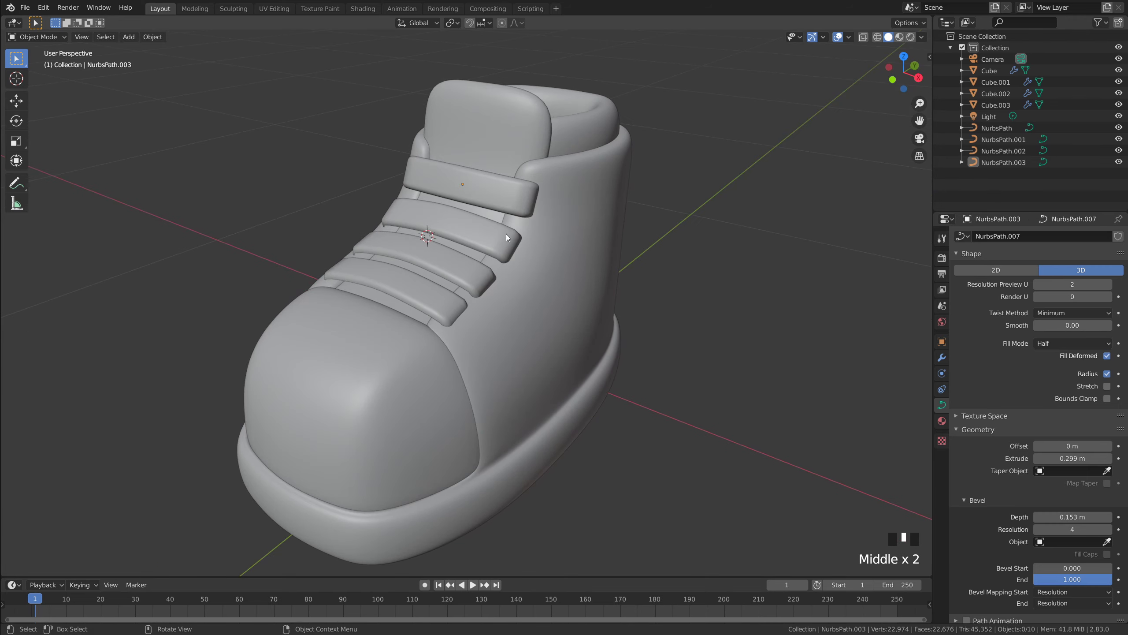
Snap the 3D cursor to the world origin, add a mesh plane there and scale it up as a ground beneath the boot
{"action": "middle_click_drag", "start_coordinate": [506, 234], "coordinate": [469, 242]}
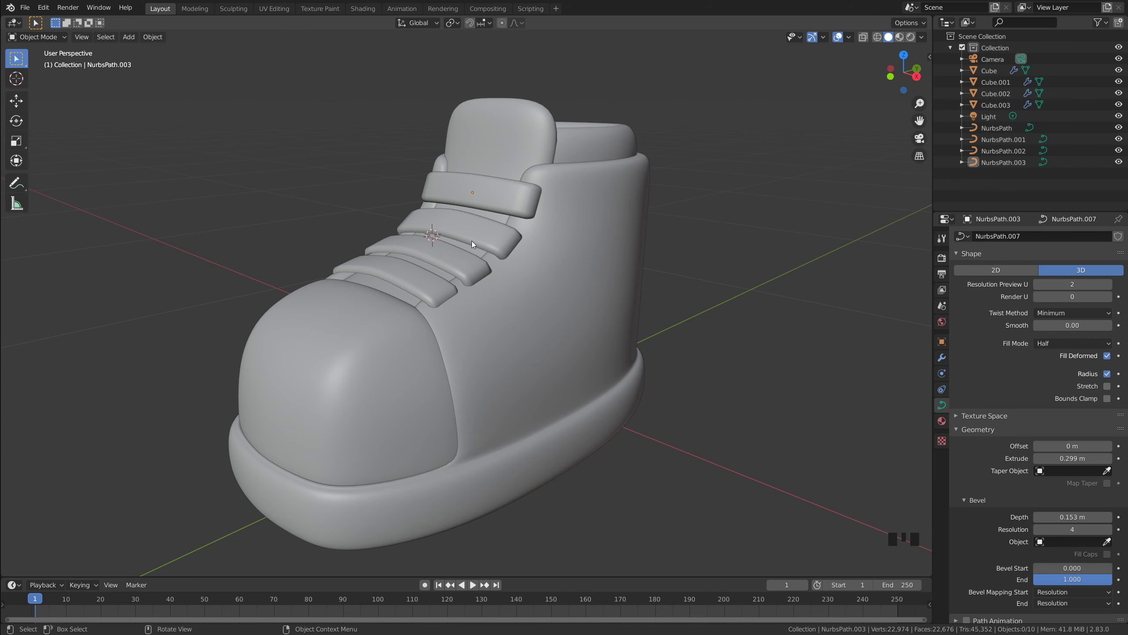
{"action": "scroll", "coordinate": [732, 291], "scroll_direction": "up", "scroll_amount": 1}
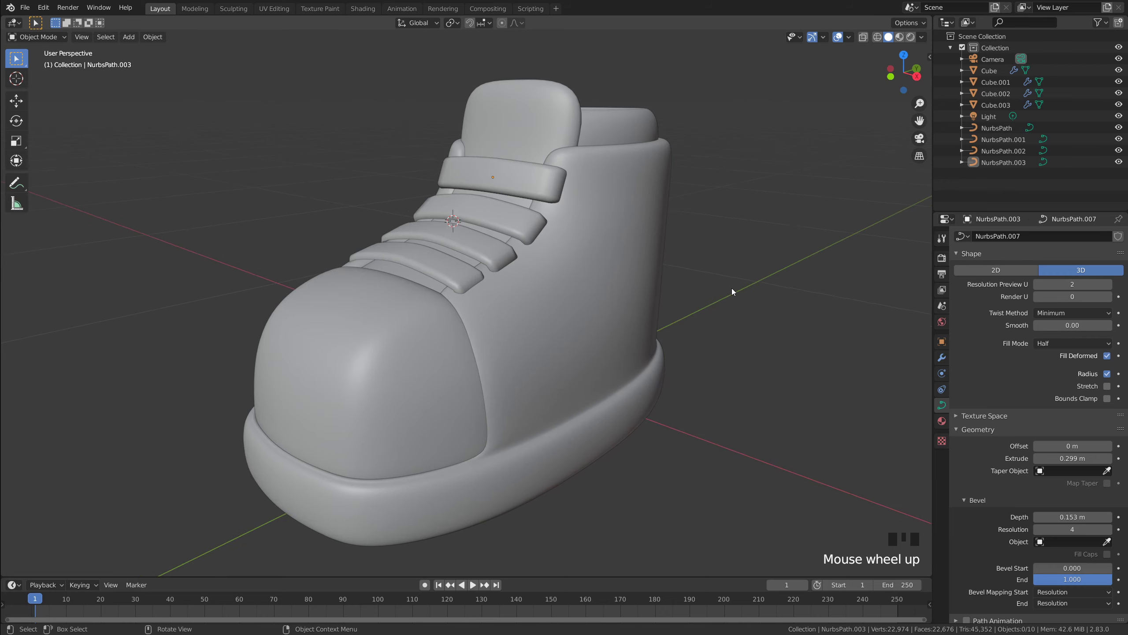
{"action": "scroll", "coordinate": [718, 310], "scroll_direction": "down", "scroll_amount": 3}
{"action": "middle_click_drag", "start_coordinate": [655, 297], "coordinate": [697, 313]}
{"action": "key", "text": "shift+s"}
{"action": "left_click", "coordinate": [612, 351]}
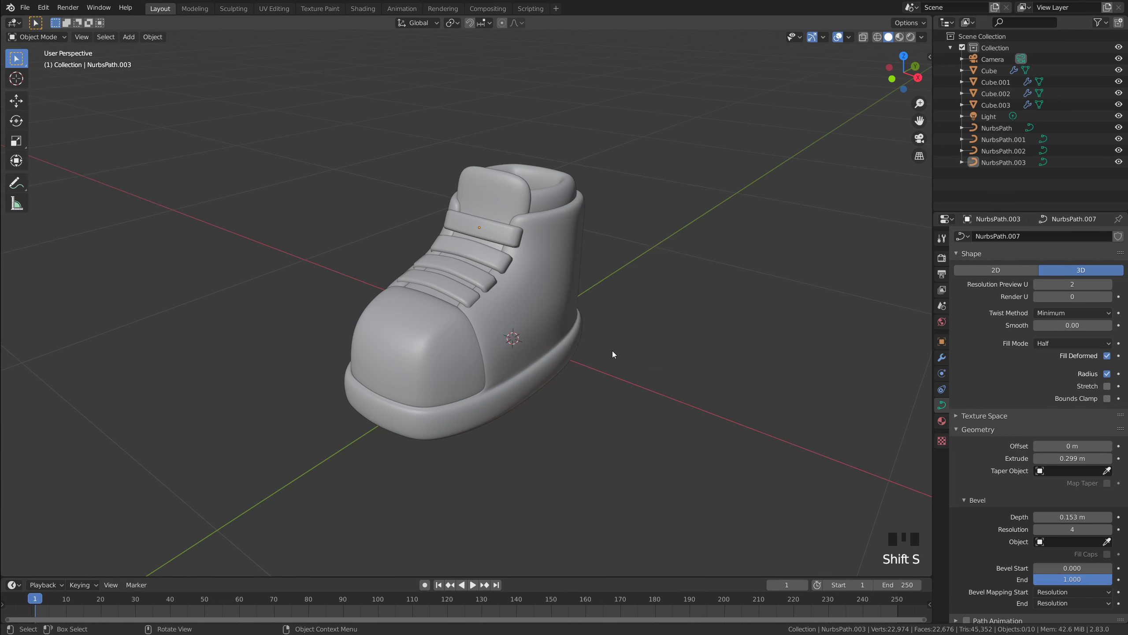
{"action": "mouse_move", "coordinate": [612, 352]}
{"action": "middle_mouse_down"}
{"action": "mouse_move", "coordinate": [591, 353]}
{"action": "mouse_move", "coordinate": [603, 354]}
{"action": "middle_mouse_up"}
{"action": "key", "text": "shift+a"}
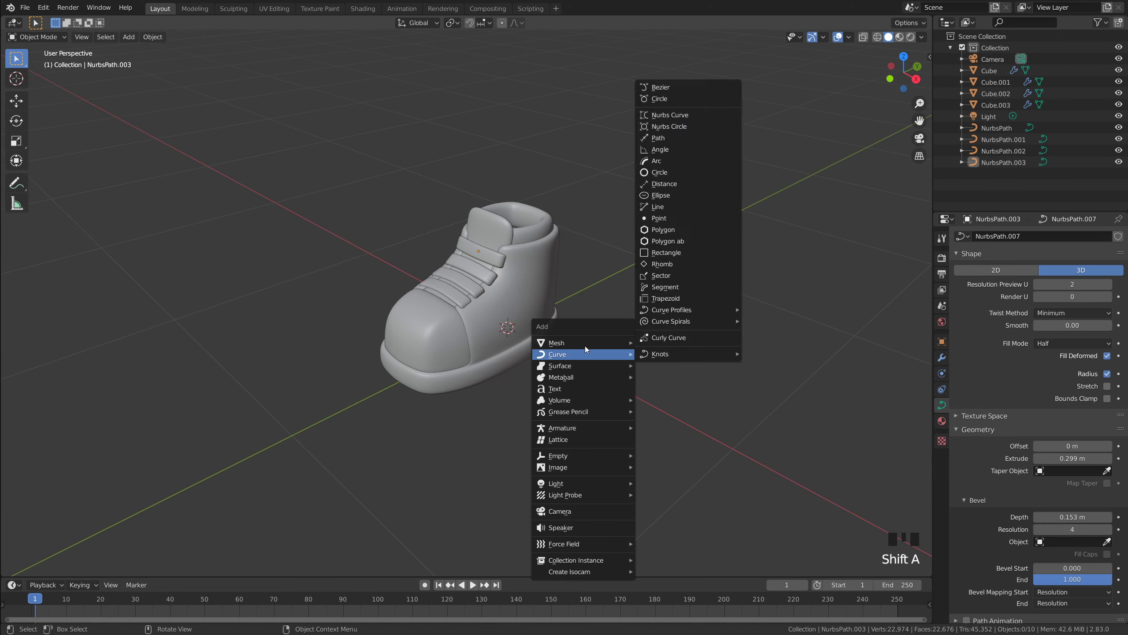
{"action": "mouse_move", "coordinate": [610, 342]}
{"action": "left_click", "coordinate": [695, 343]}
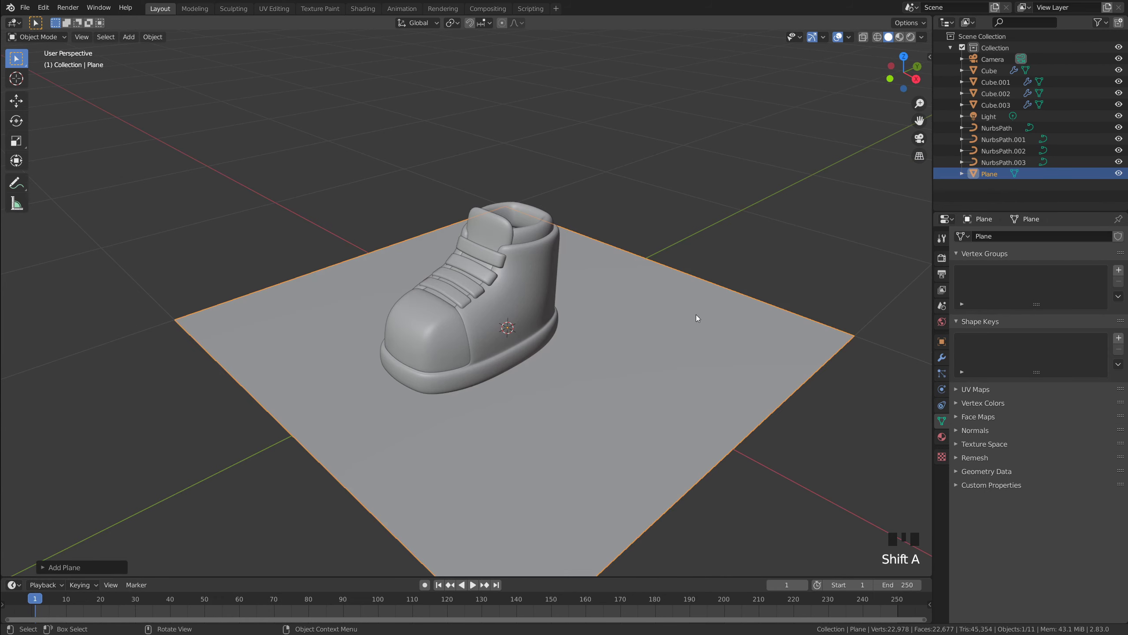
{"action": "key", "text": "s"}
{"action": "left_click", "coordinate": [698, 310]}
Switch the viewport to Material Preview shading and view the boot on its ground plane from several angles
{"action": "scroll", "coordinate": [627, 355], "scroll_direction": "down", "scroll_amount": 6}
{"action": "middle_click_drag", "start_coordinate": [627, 358], "coordinate": [595, 229]}
{"action": "scroll", "coordinate": [559, 277], "scroll_direction": "up", "scroll_amount": 5}
{"action": "middle_click_drag", "start_coordinate": [559, 277], "coordinate": [550, 264]}
{"action": "scroll", "coordinate": [548, 252], "scroll_direction": "up", "scroll_amount": 2}
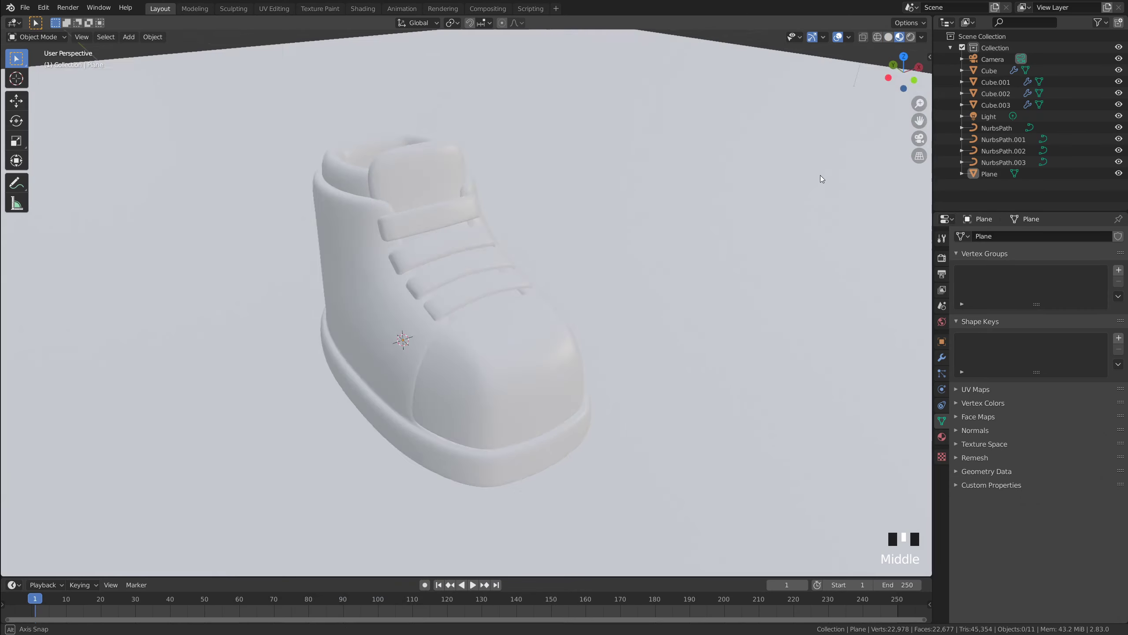
{"action": "scroll", "coordinate": [647, 222], "scroll_direction": "down", "scroll_amount": 3}
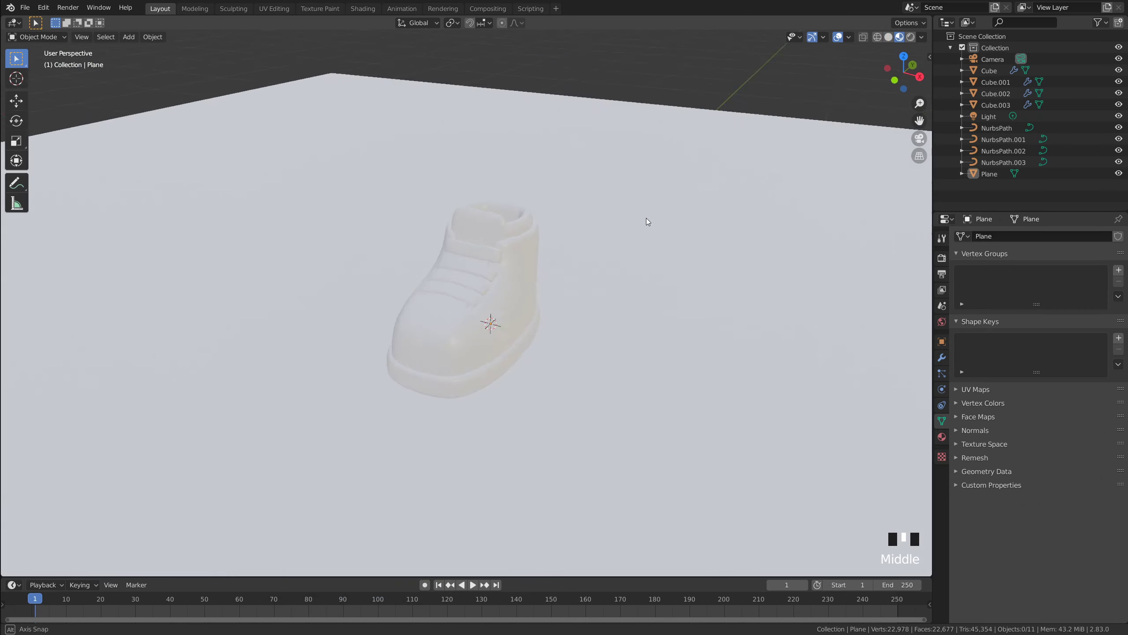
{"action": "scroll", "coordinate": [660, 226], "scroll_direction": "up", "scroll_amount": 3}
{"action": "mouse_move", "coordinate": [647, 222]}
{"action": "middle_mouse_down"}
{"action": "mouse_move", "coordinate": [660, 227]}
{"action": "mouse_move", "coordinate": [632, 234]}
{"action": "mouse_move", "coordinate": [653, 224]}
{"action": "middle_mouse_up"}
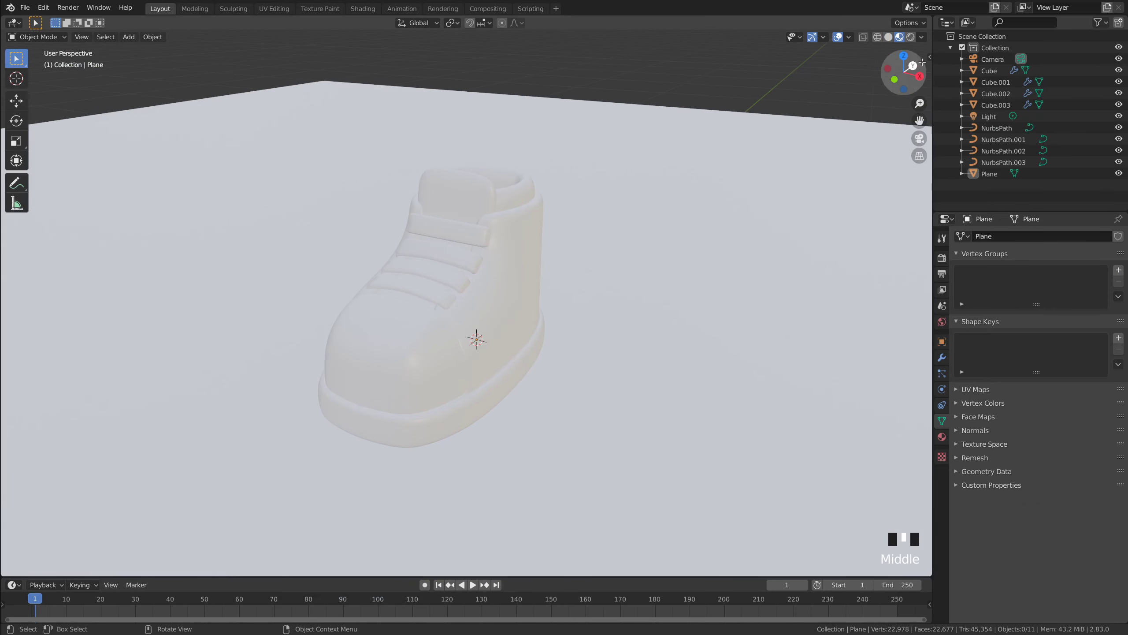
Set the viewport's preview lighting to the second, warm-toned HDRI environment and check it on the boot
{"action": "left_click", "coordinate": [922, 37]}
{"action": "left_click", "coordinate": [912, 131]}
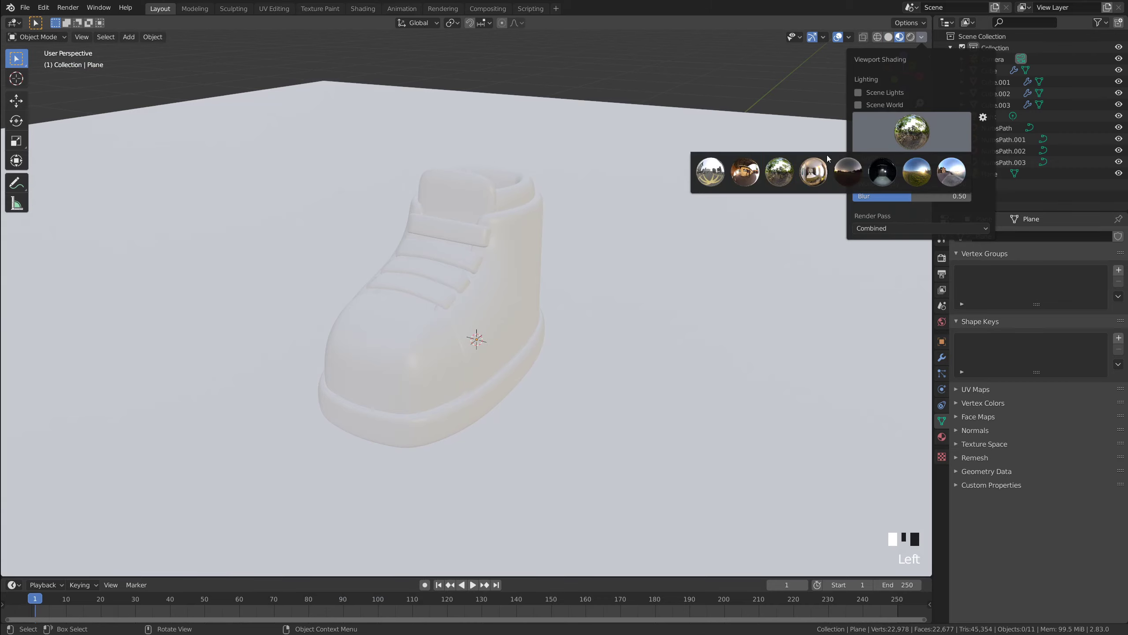
{"action": "left_click", "coordinate": [746, 171]}
{"action": "middle_click_drag", "start_coordinate": [750, 173], "coordinate": [337, 302]}
{"action": "middle_click_drag", "start_coordinate": [444, 283], "coordinate": [562, 271]}
{"action": "scroll", "coordinate": [564, 266], "scroll_direction": "up", "scroll_amount": 2}
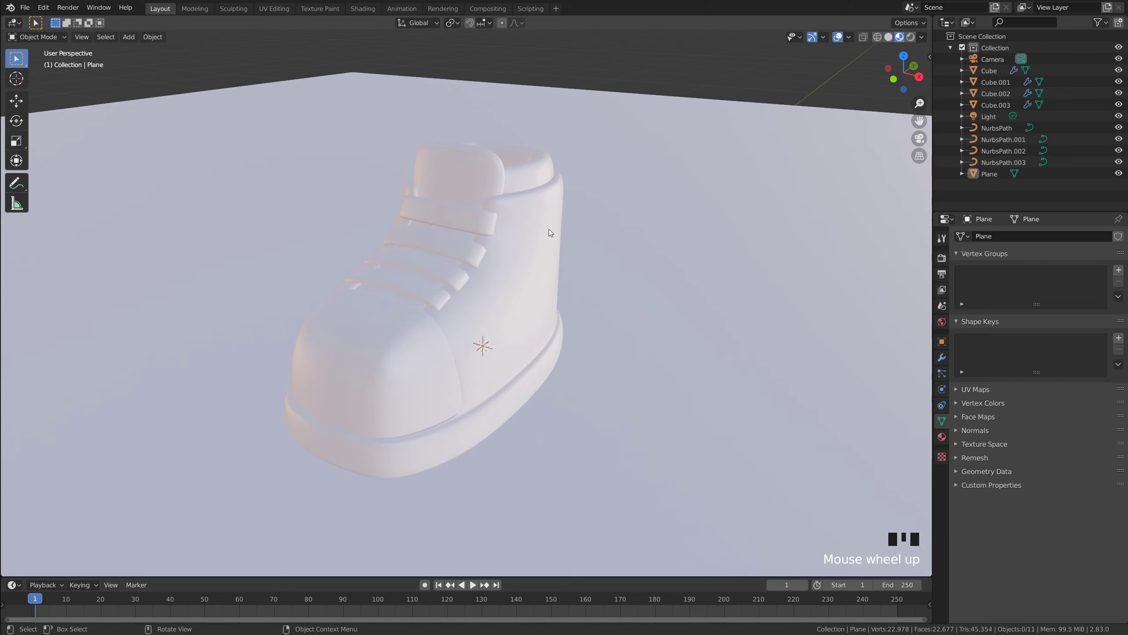
{"action": "middle_click_drag", "start_coordinate": [548, 229], "coordinate": [595, 269], "text": "ctrl"}
{"action": "scroll", "coordinate": [575, 260], "scroll_direction": "down", "scroll_amount": 1}
{"action": "left_click", "coordinate": [607, 273]}
{"action": "scroll", "coordinate": [621, 265], "scroll_direction": "up", "scroll_amount": 2}
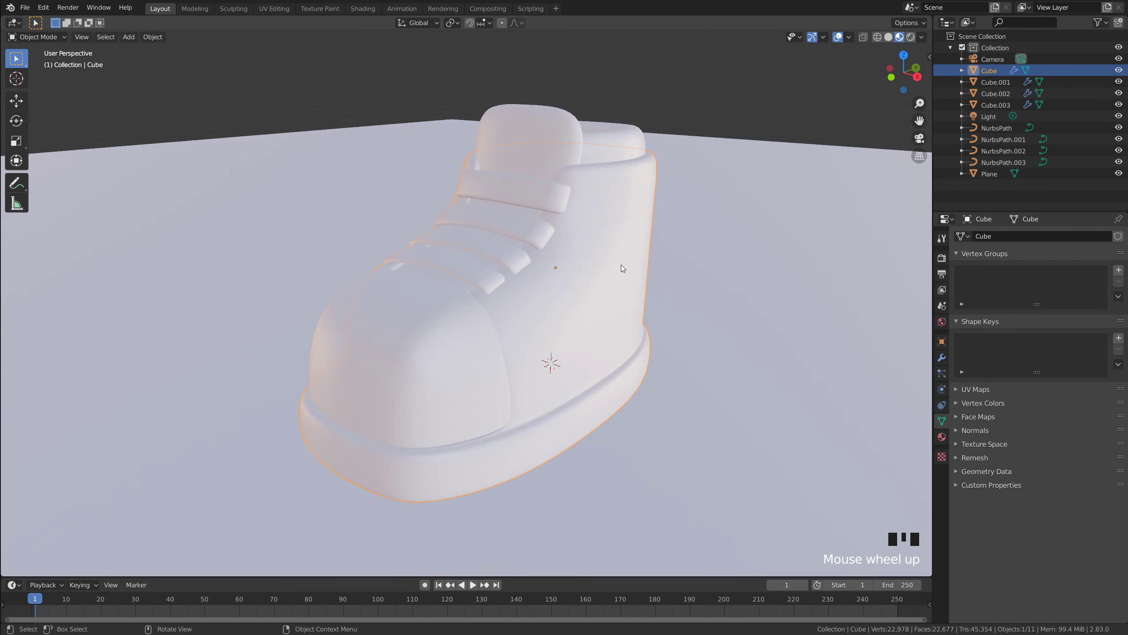
Create a new material on the ground plane and name it BG
{"action": "left_click", "coordinate": [772, 301]}
{"action": "scroll", "coordinate": [726, 189], "scroll_direction": "down", "scroll_amount": 5}
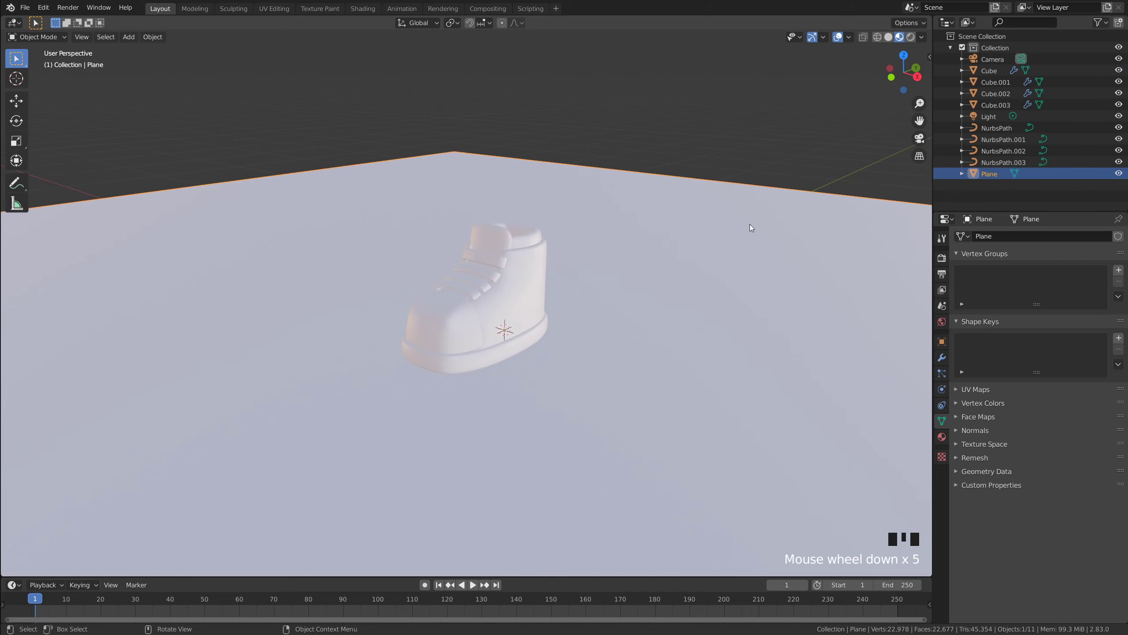
{"action": "left_click", "coordinate": [942, 438]}
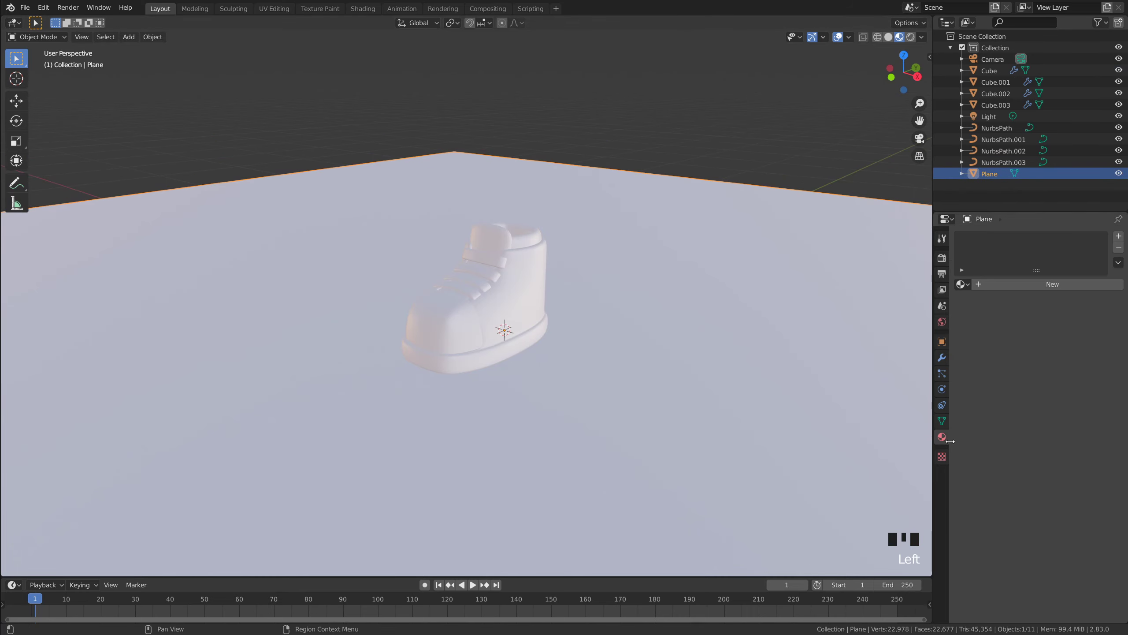
{"action": "left_click", "coordinate": [1029, 286]}
{"action": "left_click", "coordinate": [1043, 283]}
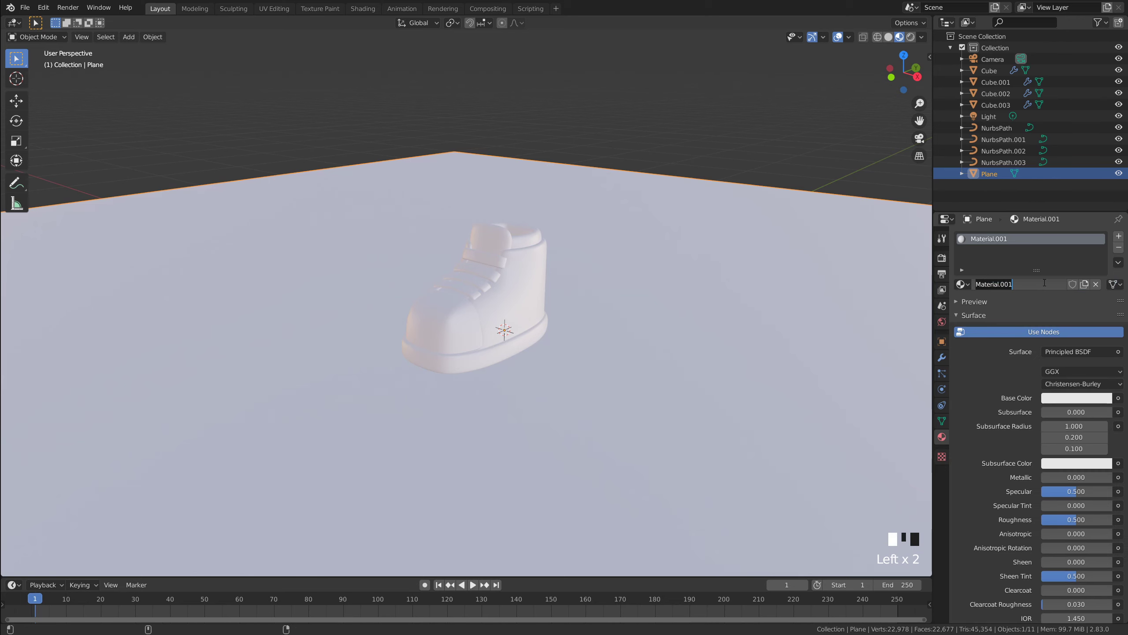
{"action": "key", "text": "Return"}
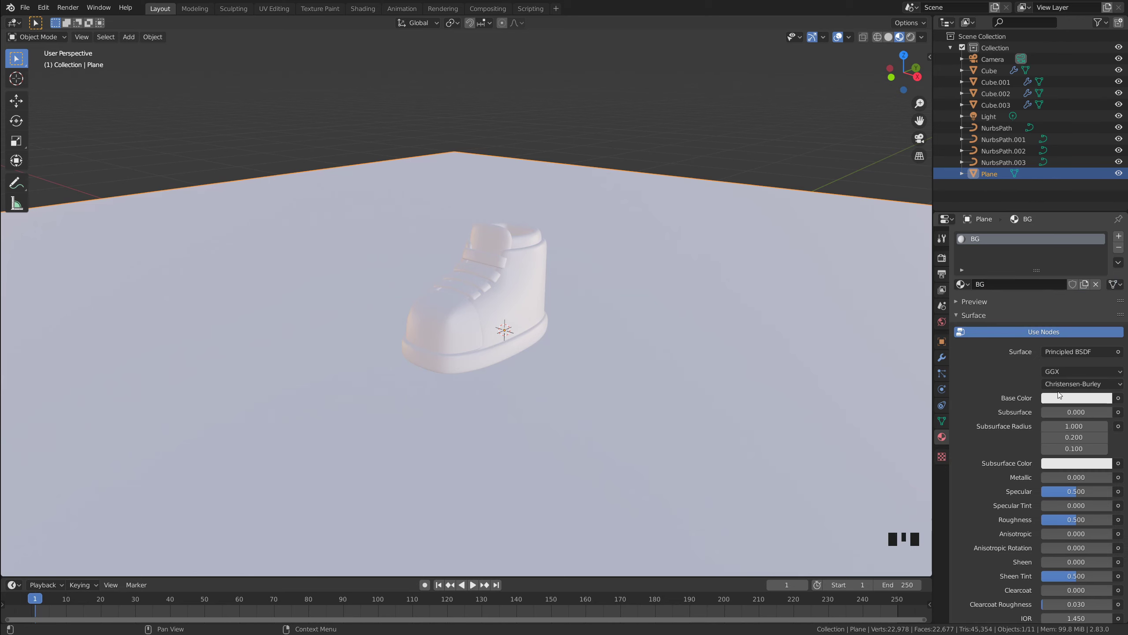
Set the BG material's base color to an orange-red with about hue 0.033, saturation 0.823 and value 0.906
{"action": "left_click", "coordinate": [1077, 398]}
{"action": "left_click", "coordinate": [1050, 283]}
{"action": "left_click_drag", "start_coordinate": [1050, 284], "coordinate": [1045, 309]}
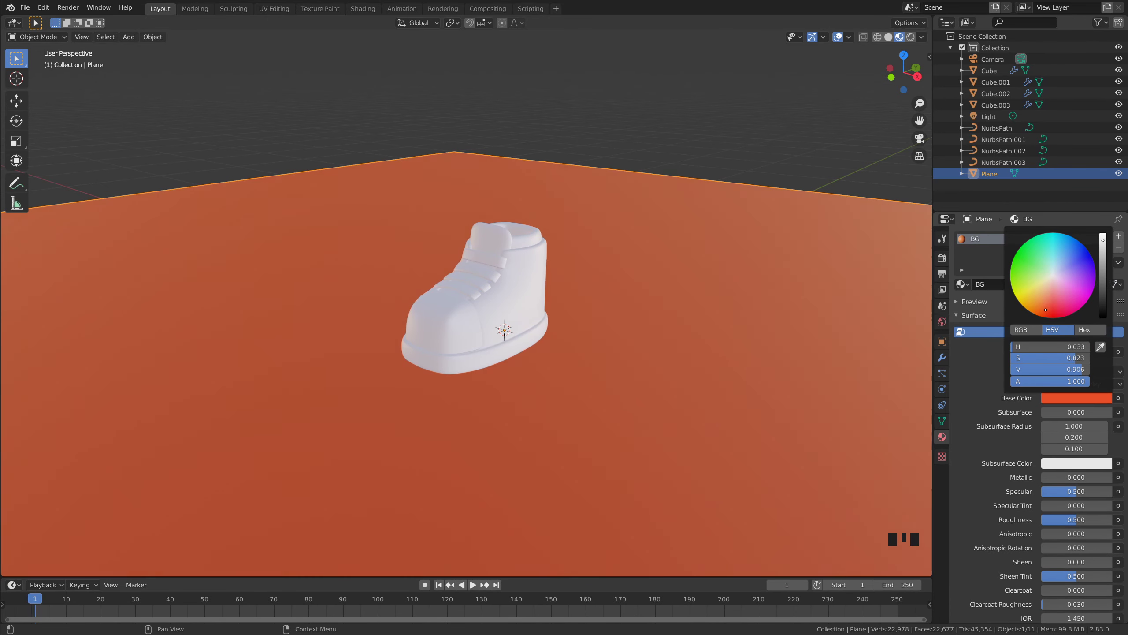
{"action": "scroll", "coordinate": [623, 312], "scroll_direction": "up", "scroll_amount": 3}
{"action": "middle_click_drag", "start_coordinate": [624, 312], "coordinate": [659, 364]}
{"action": "left_click", "coordinate": [678, 359]}
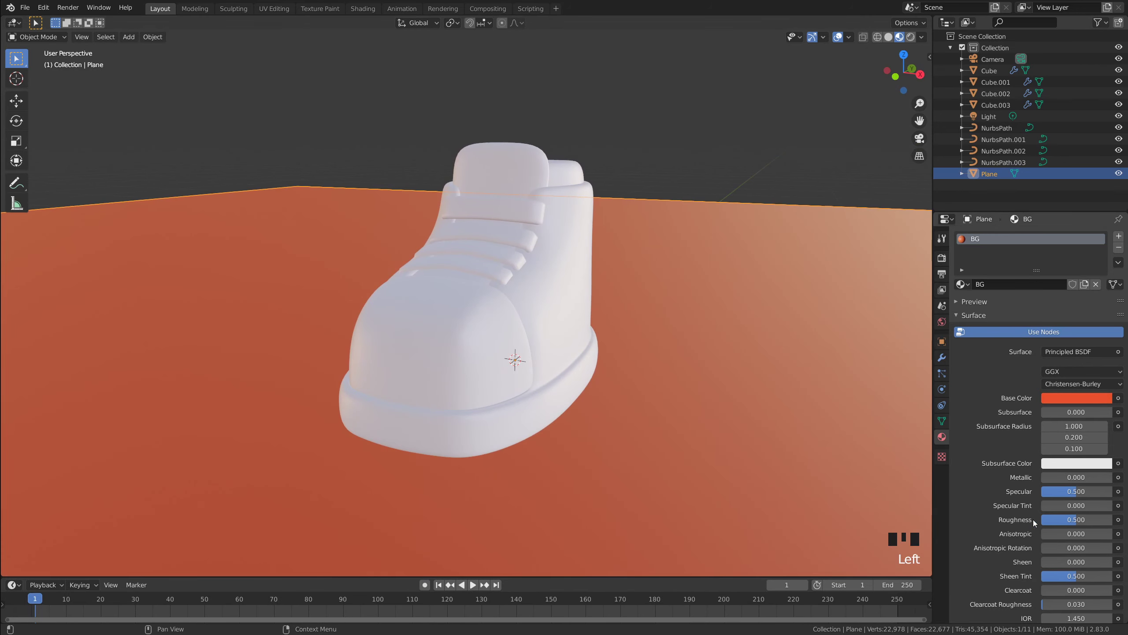
Set the BG material's roughness to 1.000 so the ground plane looks fully matte
{"action": "left_click_drag", "start_coordinate": [1077, 519], "coordinate": [1113, 519]}
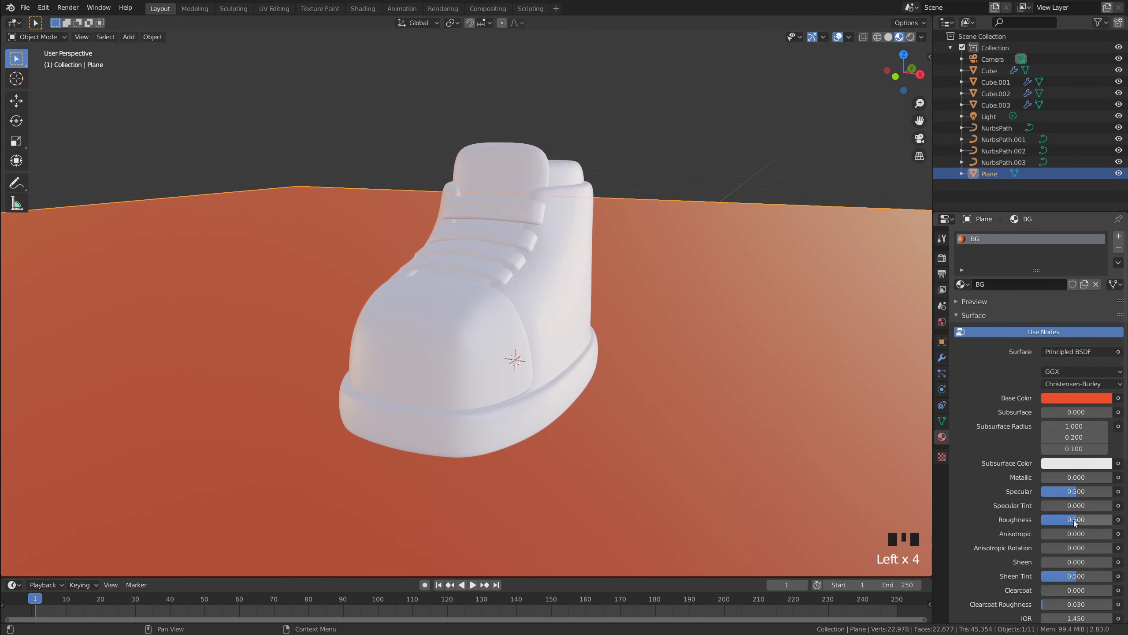
{"action": "left_click", "coordinate": [725, 317]}
{"action": "scroll", "coordinate": [589, 355], "scroll_direction": "down", "scroll_amount": 3}
{"action": "middle_click_drag", "start_coordinate": [589, 355], "coordinate": [633, 341]}
{"action": "scroll", "coordinate": [679, 365], "scroll_direction": "up", "scroll_amount": 3}
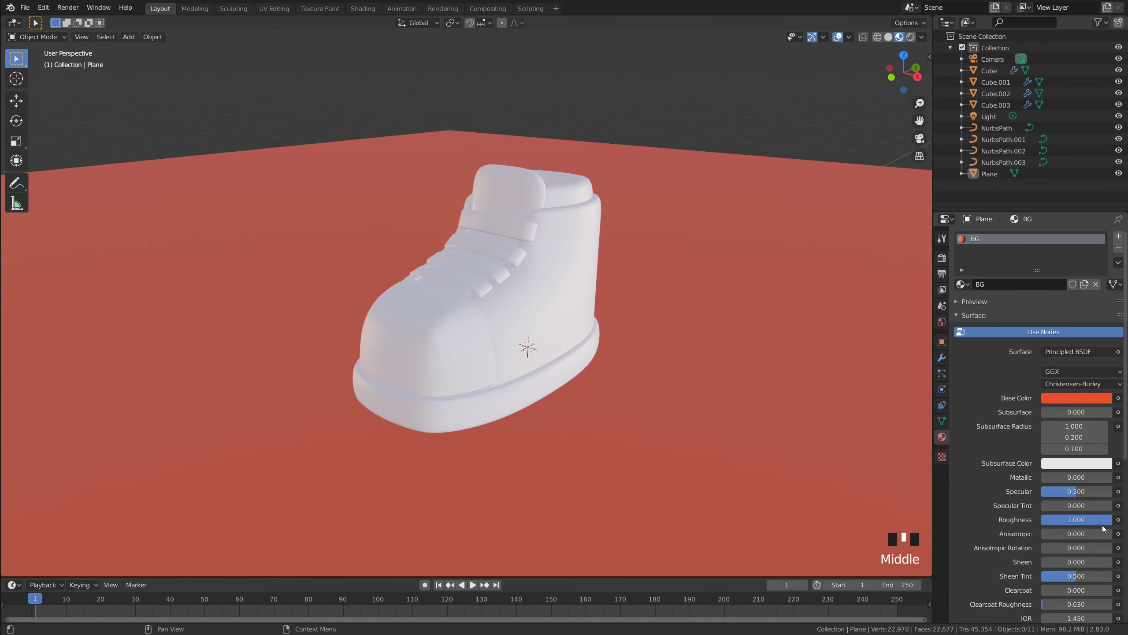
Lower the BG material's roughness on the ground plane to 0.822
{"action": "left_click_drag", "start_coordinate": [1102, 524], "coordinate": [1102, 524]}
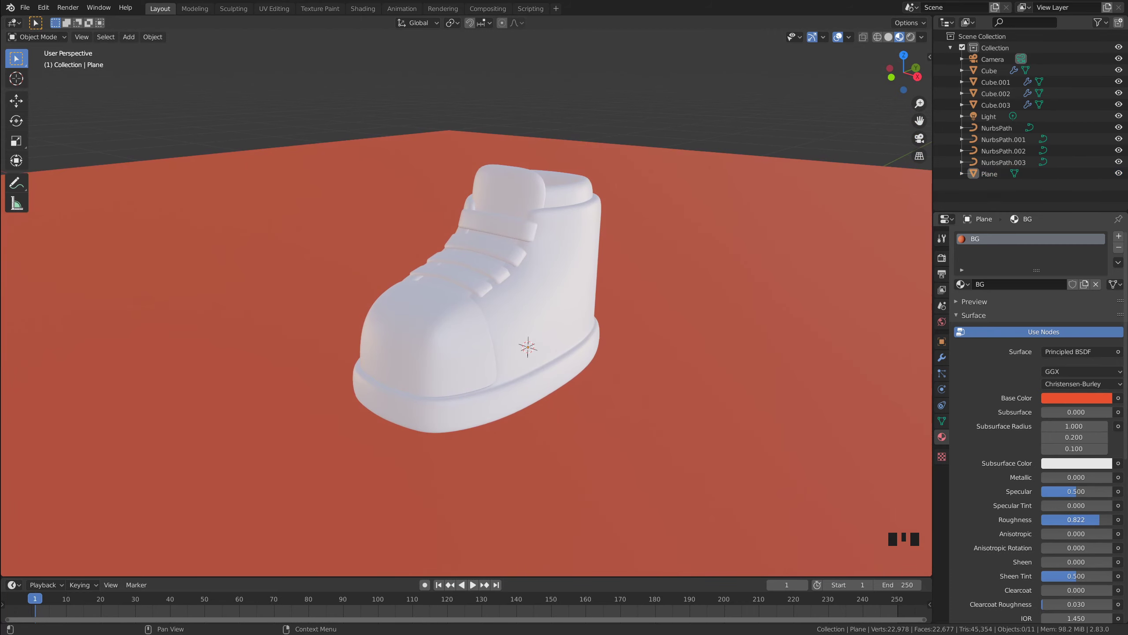
{"action": "middle_click_drag", "start_coordinate": [716, 236], "coordinate": [600, 224]}
{"action": "scroll", "coordinate": [700, 259], "scroll_direction": "up", "scroll_amount": 3}
Rename the boot body's existing material as base
{"action": "left_click", "coordinate": [557, 247]}
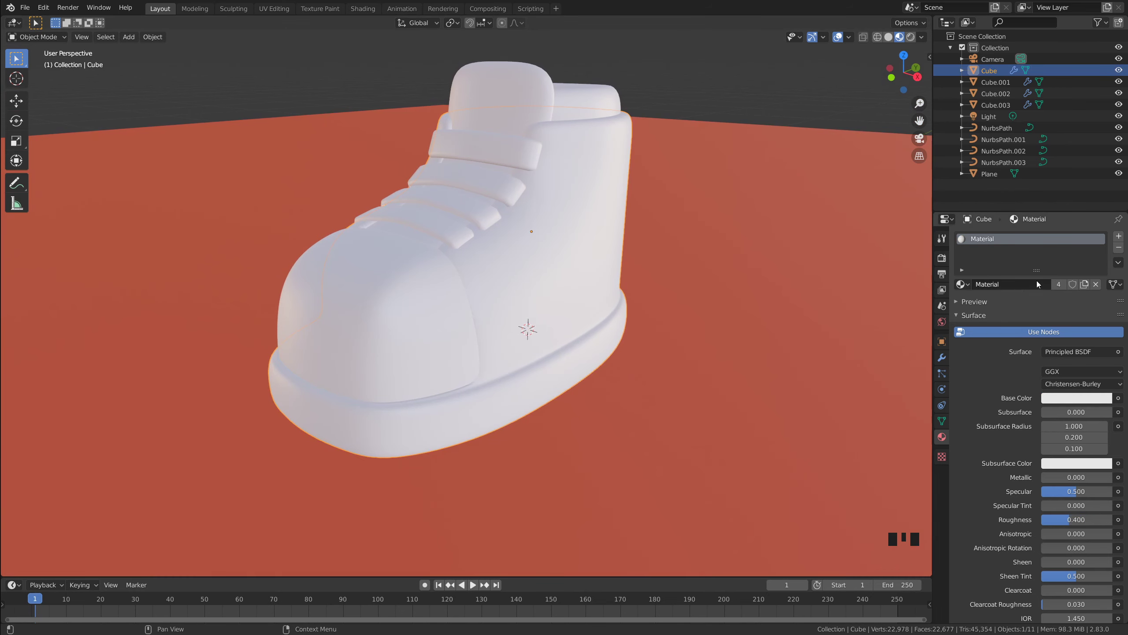
{"action": "scroll", "coordinate": [1038, 287], "scroll_direction": "up", "scroll_amount": 4}
{"action": "left_click", "coordinate": [1007, 283]}
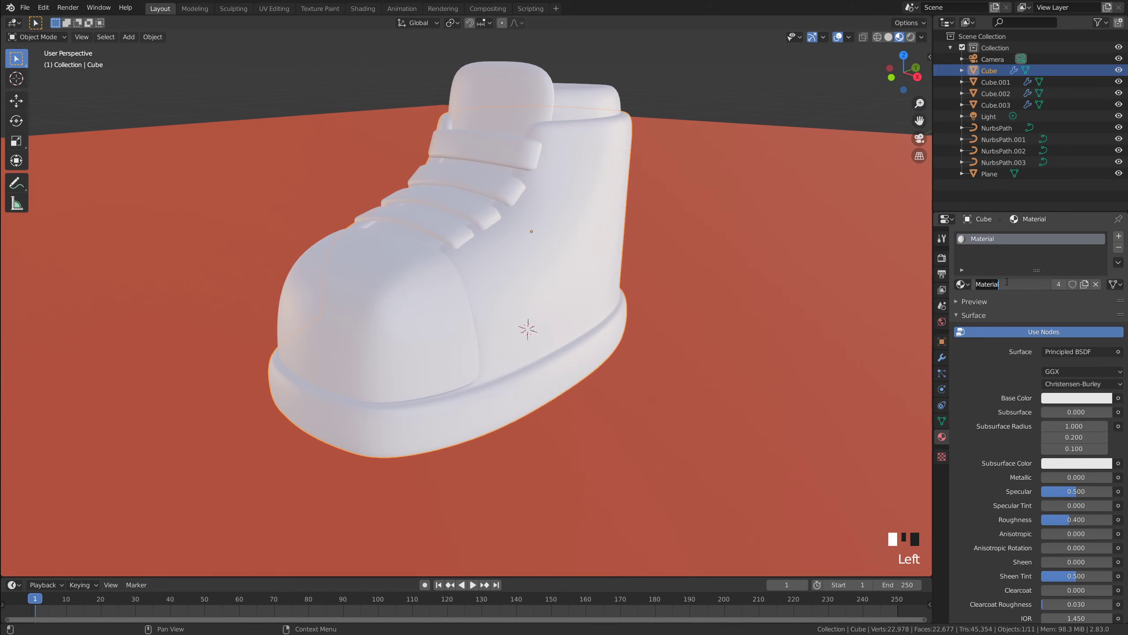
{"action": "type", "text": "base"}
{"action": "key", "text": "Return"}
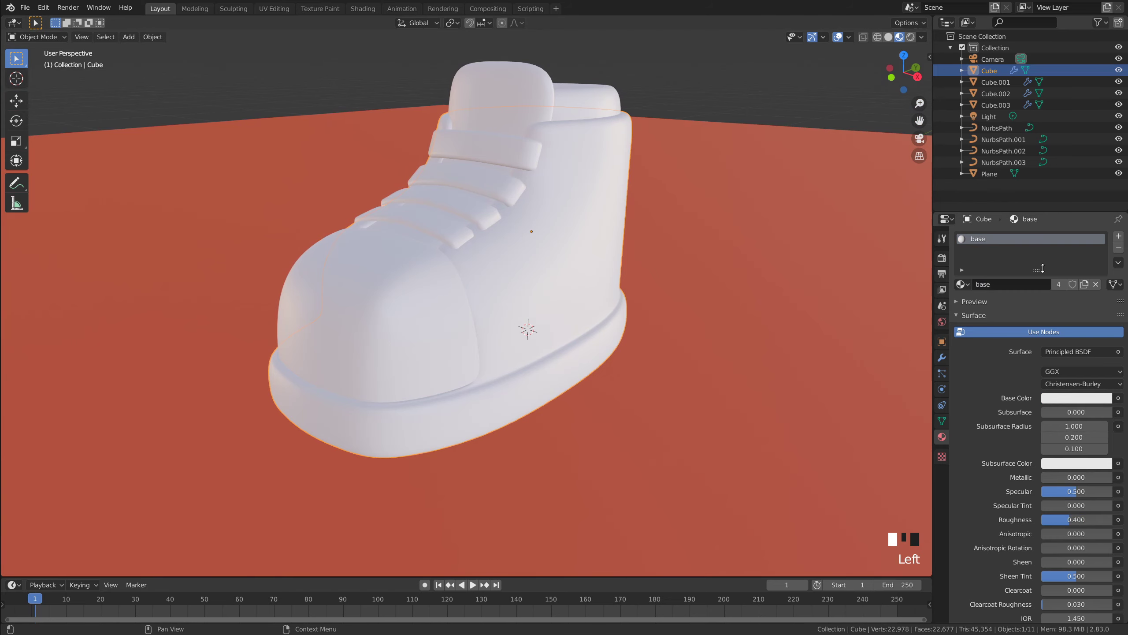
Set the base material's base color to cyan with about hue 0.532, saturation 0.791 and value 0.906
{"action": "left_click", "coordinate": [1049, 406]}
{"action": "mouse_move", "coordinate": [1051, 298]}
{"action": "left_mouse_down"}
{"action": "mouse_move", "coordinate": [1073, 268]}
{"action": "mouse_move", "coordinate": [1065, 261]}
{"action": "left_mouse_up"}
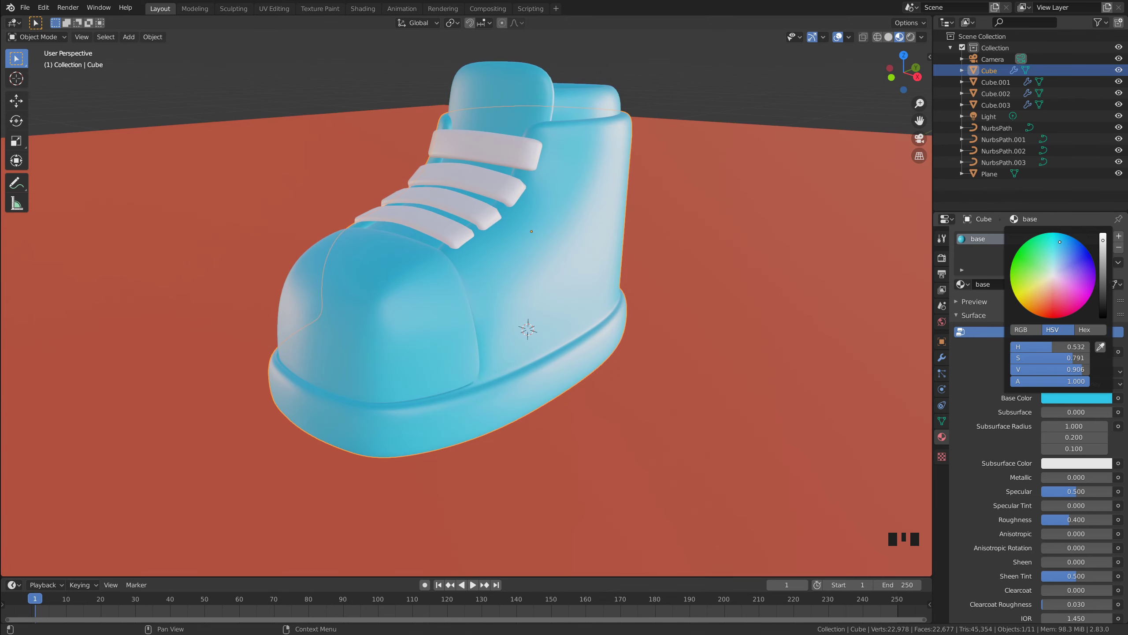
{"action": "middle_click_drag", "start_coordinate": [713, 148], "coordinate": [673, 173]}
{"action": "scroll", "coordinate": [582, 254], "scroll_direction": "up", "scroll_amount": 3}
{"action": "left_click", "coordinate": [583, 254]}
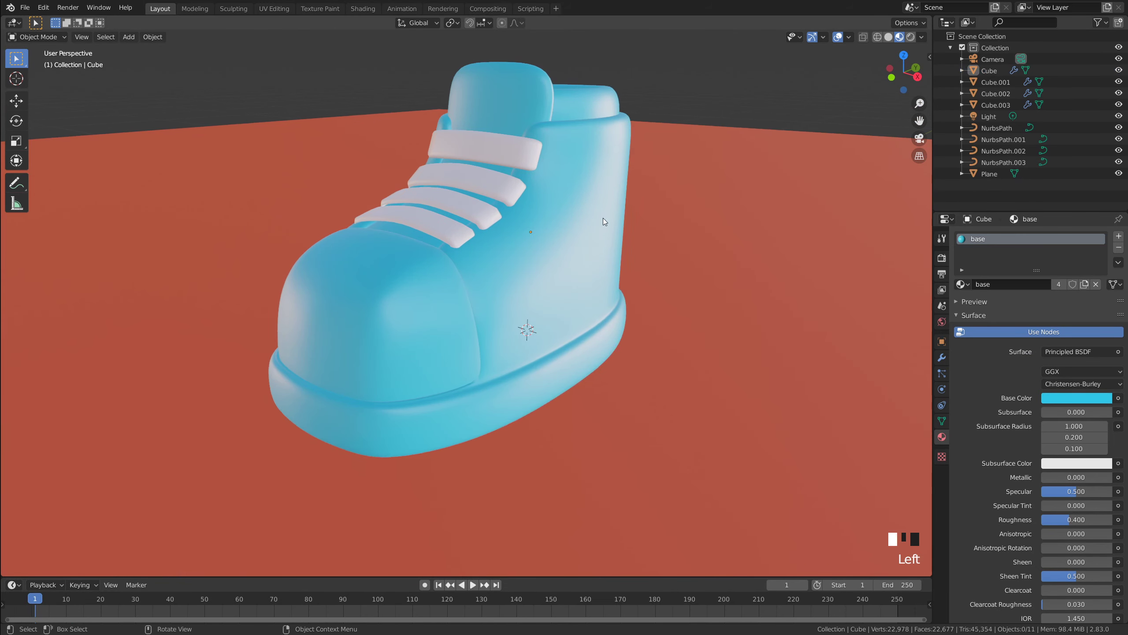
Replace the toe cap's shared material with a new material named Rubber
{"action": "left_click", "coordinate": [387, 312]}
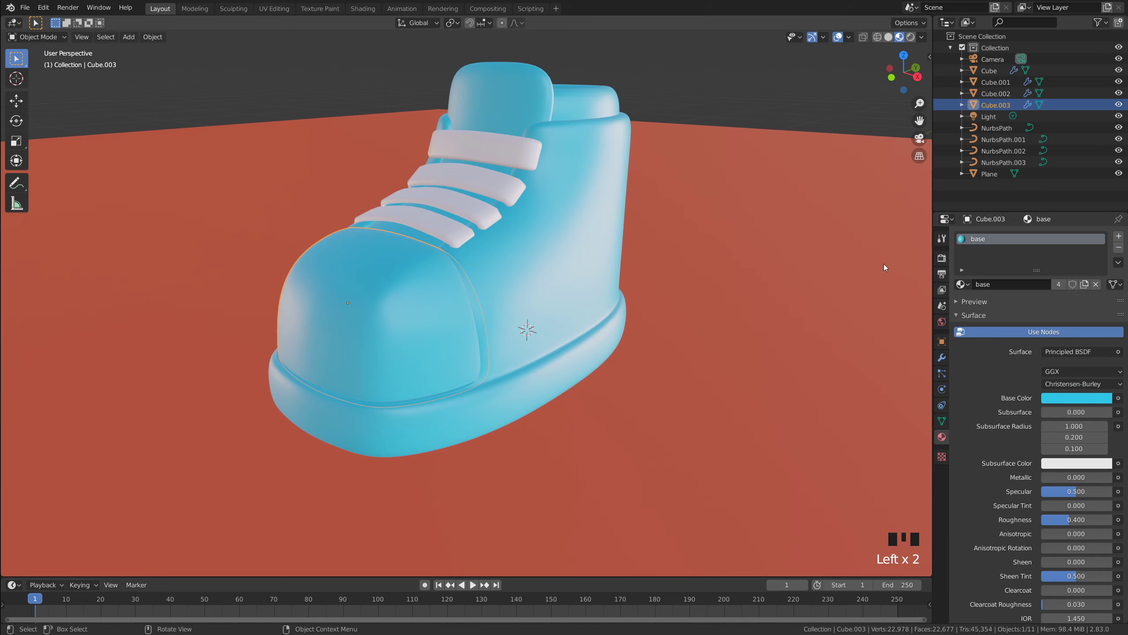
{"action": "left_click", "coordinate": [1096, 284]}
{"action": "left_click", "coordinate": [1057, 284]}
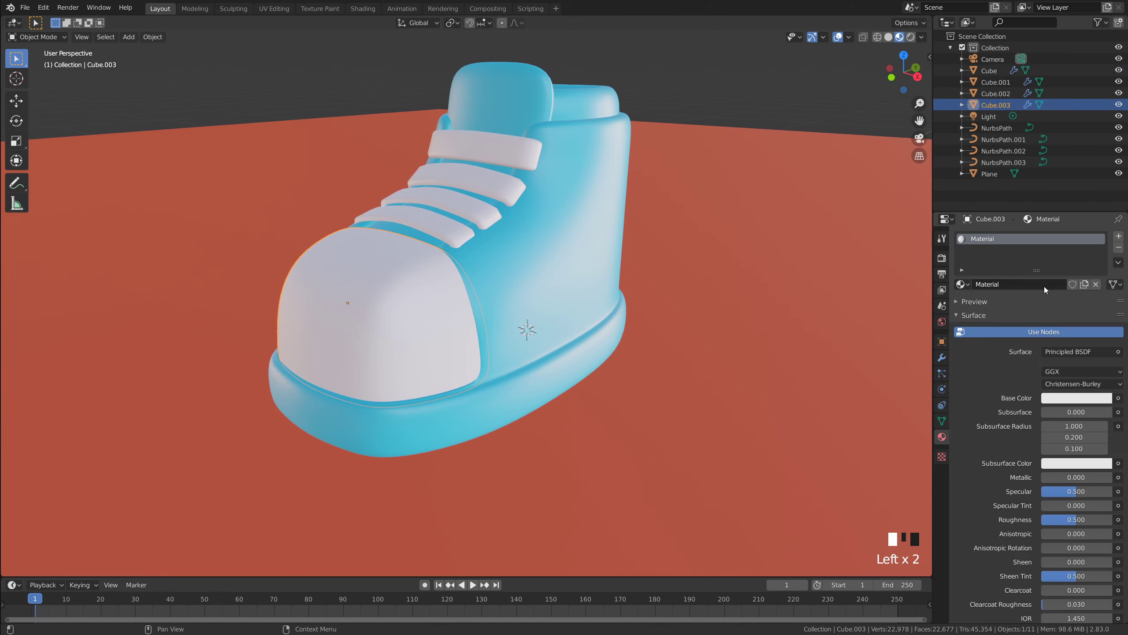
{"action": "left_click", "coordinate": [1045, 286]}
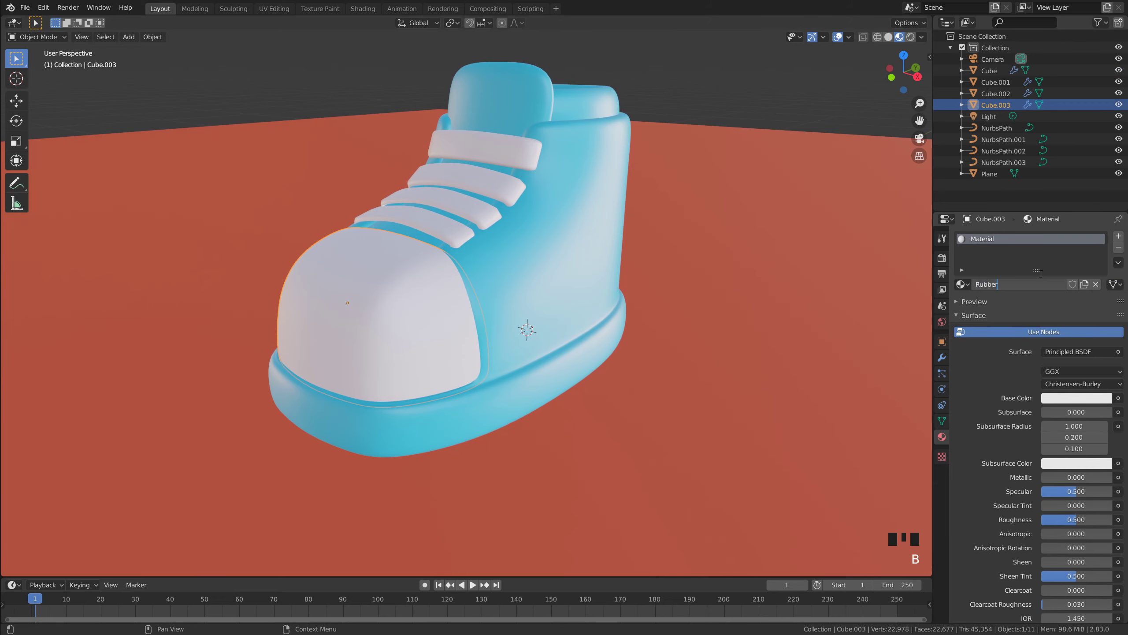
{"action": "key", "text": "Return"}
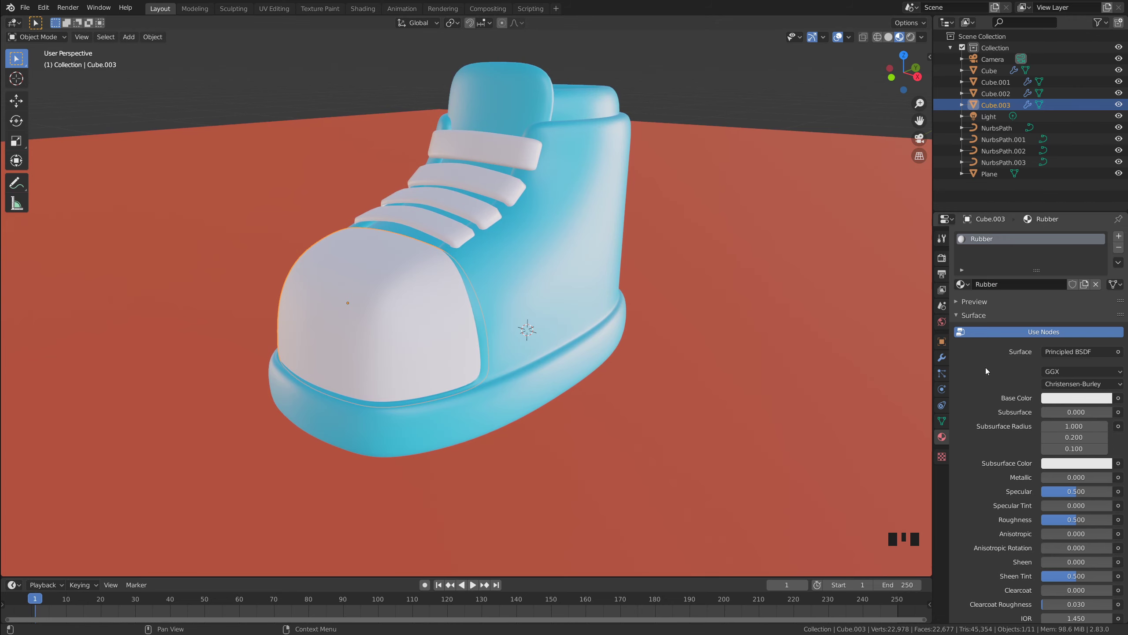
Set the Rubber material's roughness to 0.7 and deselect the toe cap
{"action": "left_click", "coordinate": [1079, 521]}
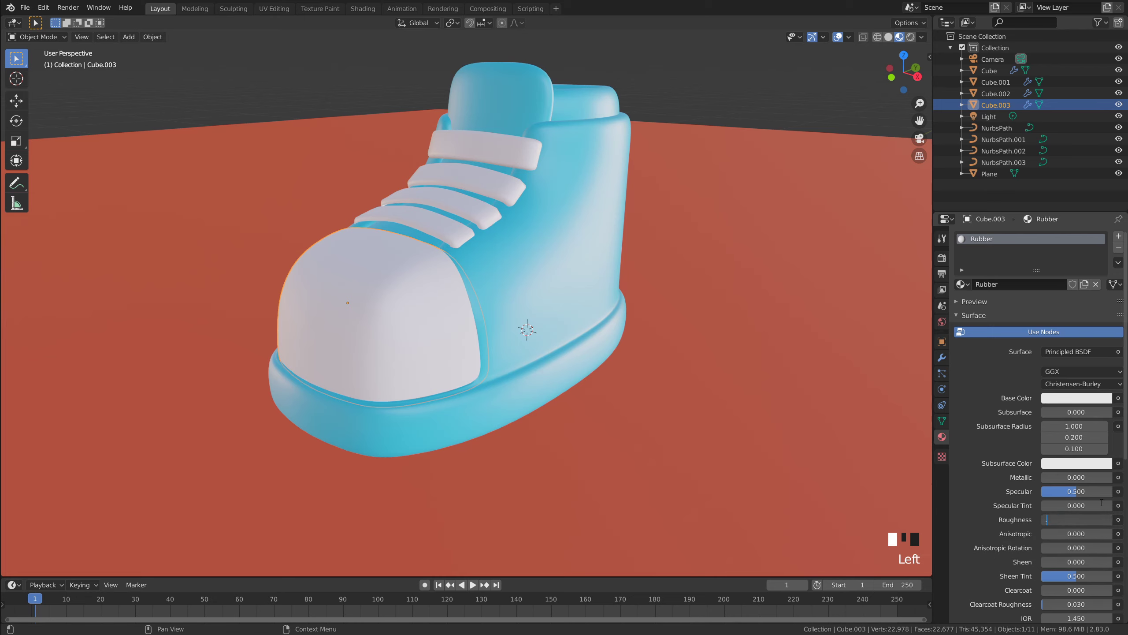
{"action": "type", "text": "0.7"}
{"action": "key", "text": "Return"}
{"action": "left_click", "coordinate": [729, 107]}
Isolate the boot body in local view and look at it straight from the front
{"action": "scroll", "coordinate": [557, 319], "scroll_direction": "down", "scroll_amount": 2}
{"action": "middle_click_drag", "start_coordinate": [557, 319], "coordinate": [557, 355]}
{"action": "left_click", "coordinate": [540, 329]}
{"action": "scroll", "coordinate": [389, 351], "scroll_direction": "up", "scroll_amount": 2}
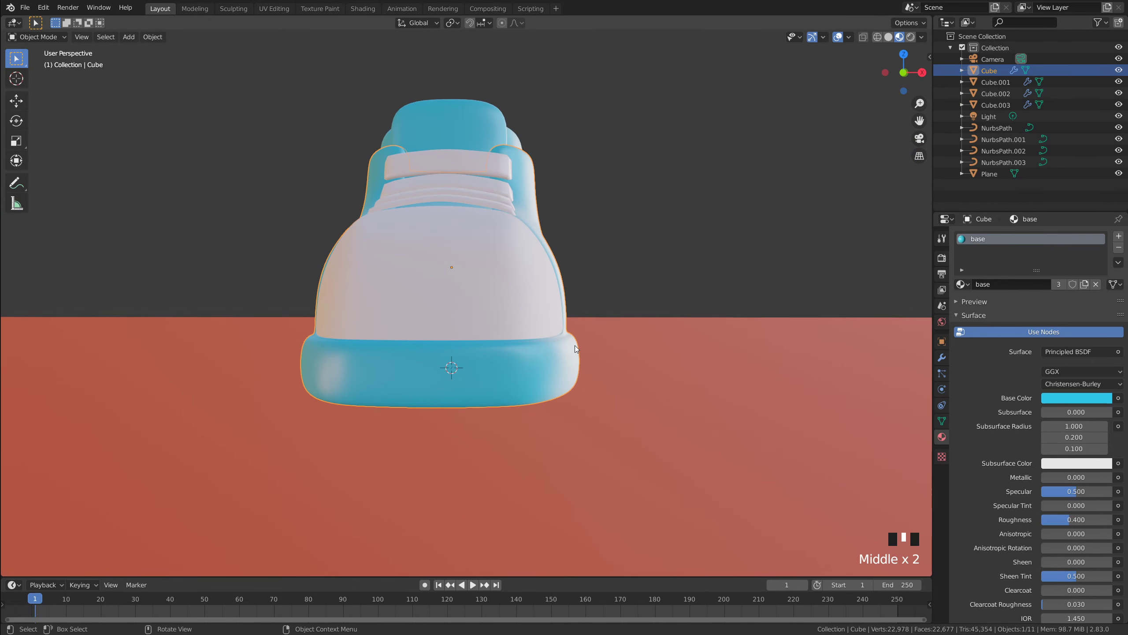
{"action": "key", "text": "KP_Divide"}
{"action": "middle_click_drag", "start_coordinate": [559, 348], "coordinate": [434, 345]}
{"action": "key", "text": "grave"}
{"action": "left_click", "coordinate": [364, 306]}
{"action": "scroll", "coordinate": [559, 372], "scroll_direction": "up", "scroll_amount": 2}
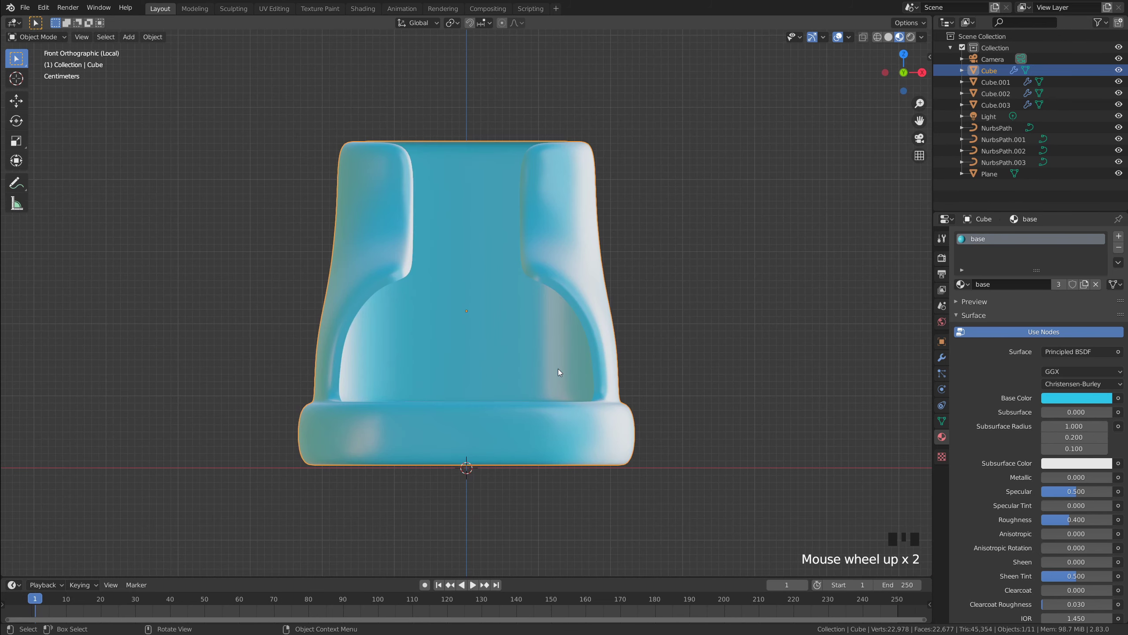
Enter face editing with X-ray on and select all faces of the boot's sole
{"action": "scroll", "coordinate": [558, 372], "scroll_direction": "up", "scroll_amount": 1}
{"action": "key", "text": "Tab"}
{"action": "middle_click_drag", "start_coordinate": [559, 385], "coordinate": [545, 342], "text": "shift"}
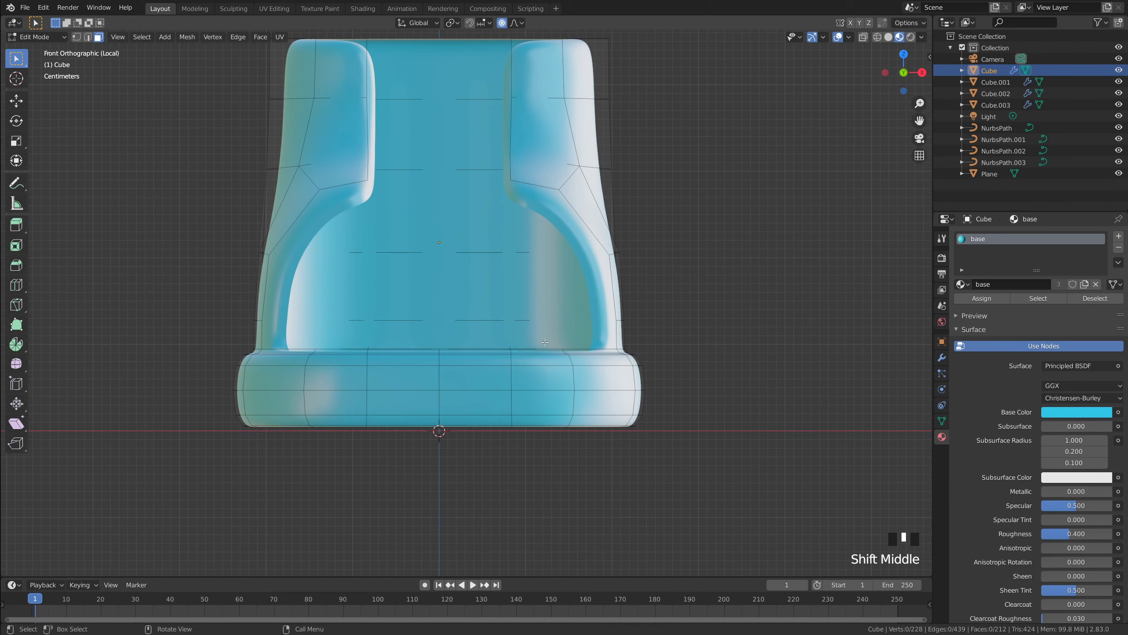
{"action": "key", "text": "3"}
{"action": "key", "text": "alt+z"}
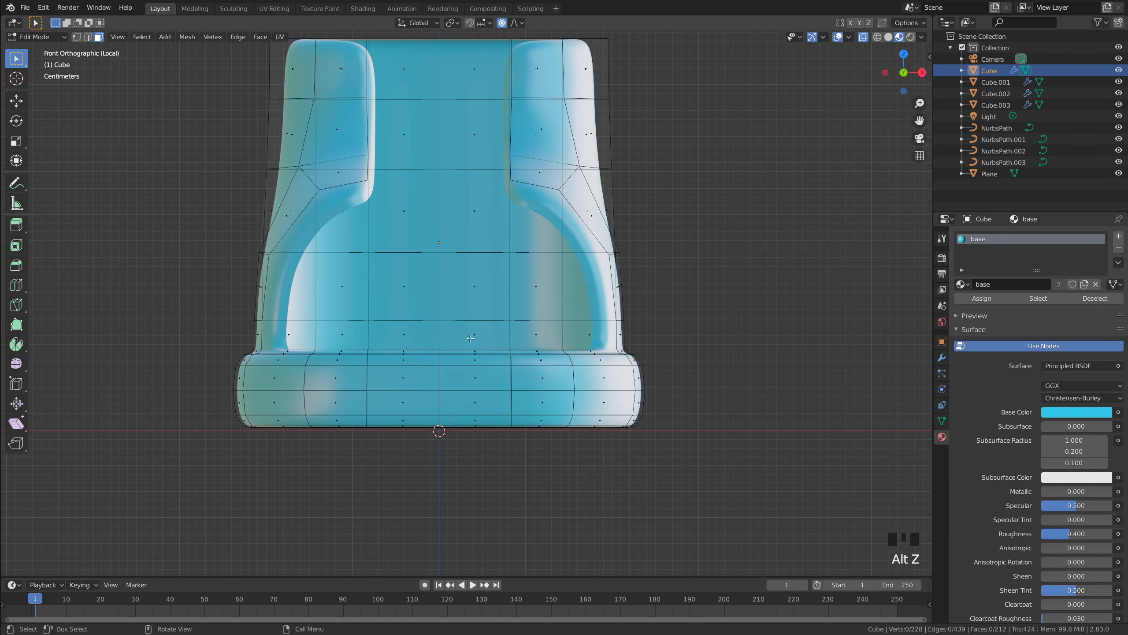
{"action": "left_click_drag", "start_coordinate": [838, 491], "coordinate": [191, 350]}
Add a second material slot holding Rubber, assign it to the selected sole faces, and return to Object Mode
{"action": "middle_click_drag", "start_coordinate": [191, 350], "coordinate": [671, 352]}
{"action": "left_click", "coordinate": [1119, 235]}
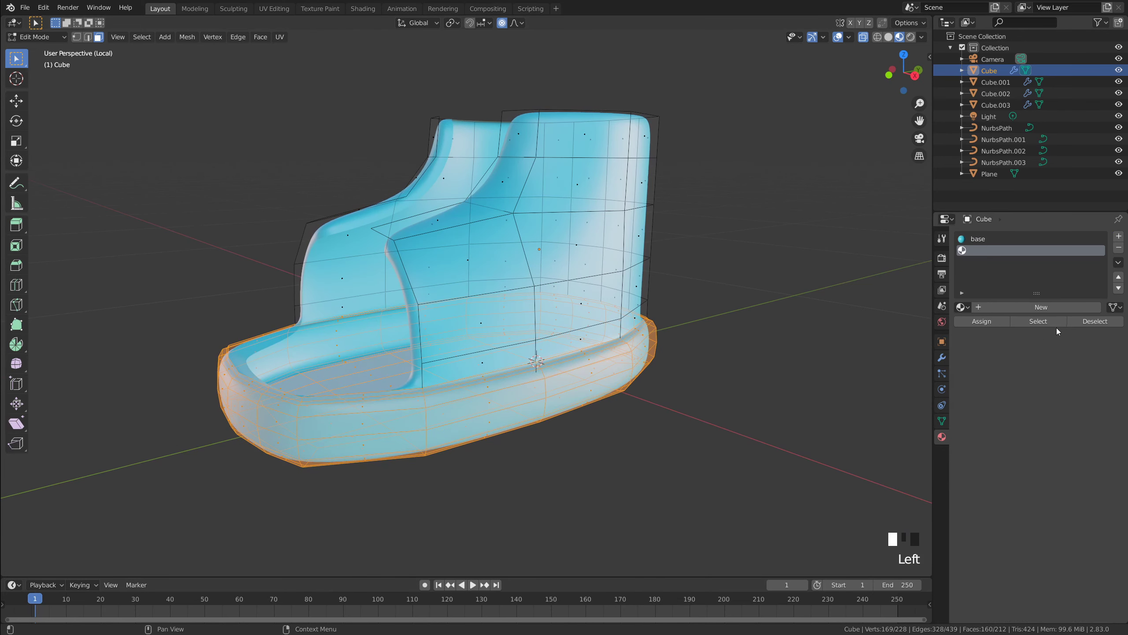
{"action": "left_click", "coordinate": [965, 309]}
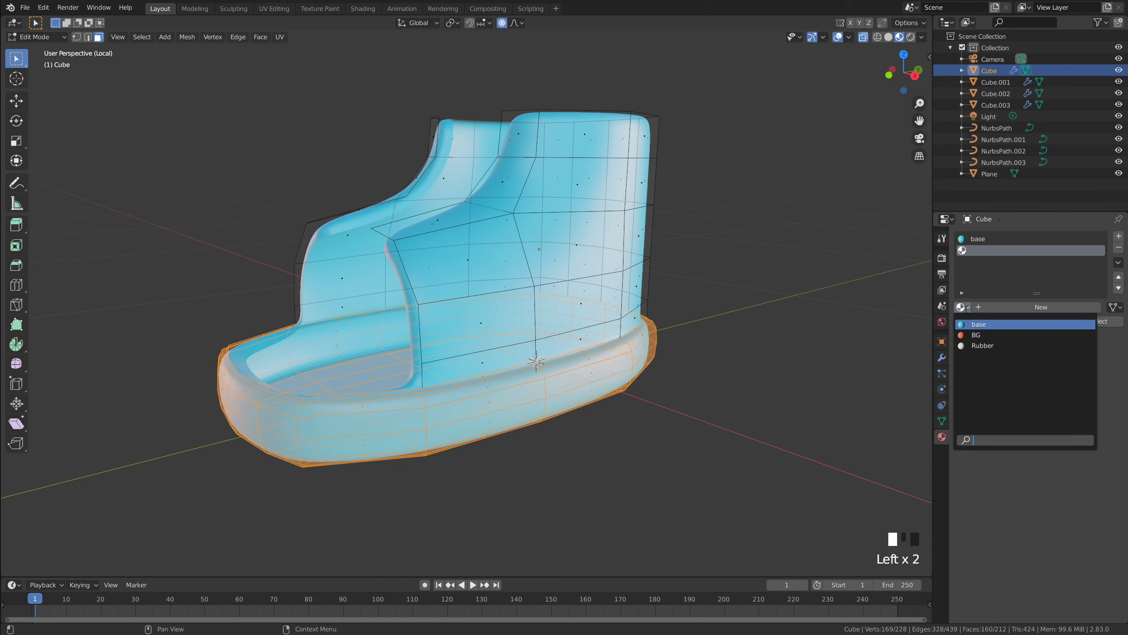
{"action": "left_click", "coordinate": [969, 343]}
{"action": "left_click", "coordinate": [987, 324]}
{"action": "key", "text": "Tab"}
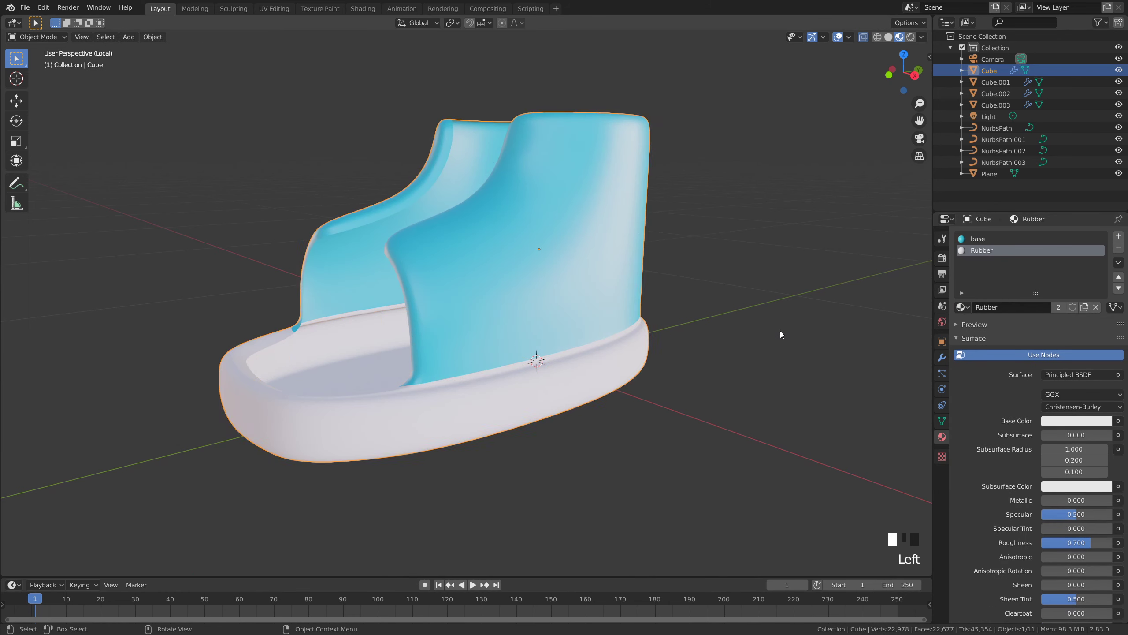
Leave local view and check the whole boot with its new sole material, with nothing selected
{"action": "left_click", "coordinate": [777, 331]}
{"action": "scroll", "coordinate": [725, 353], "scroll_direction": "down", "scroll_amount": 1}
{"action": "scroll", "coordinate": [725, 353], "scroll_direction": "up", "scroll_amount": 1}
{"action": "middle_click_drag", "start_coordinate": [734, 358], "coordinate": [341, 252]}
{"action": "scroll", "coordinate": [639, 285], "scroll_direction": "down", "scroll_amount": 2}
{"action": "scroll", "coordinate": [551, 341], "scroll_direction": "up", "scroll_amount": 2}
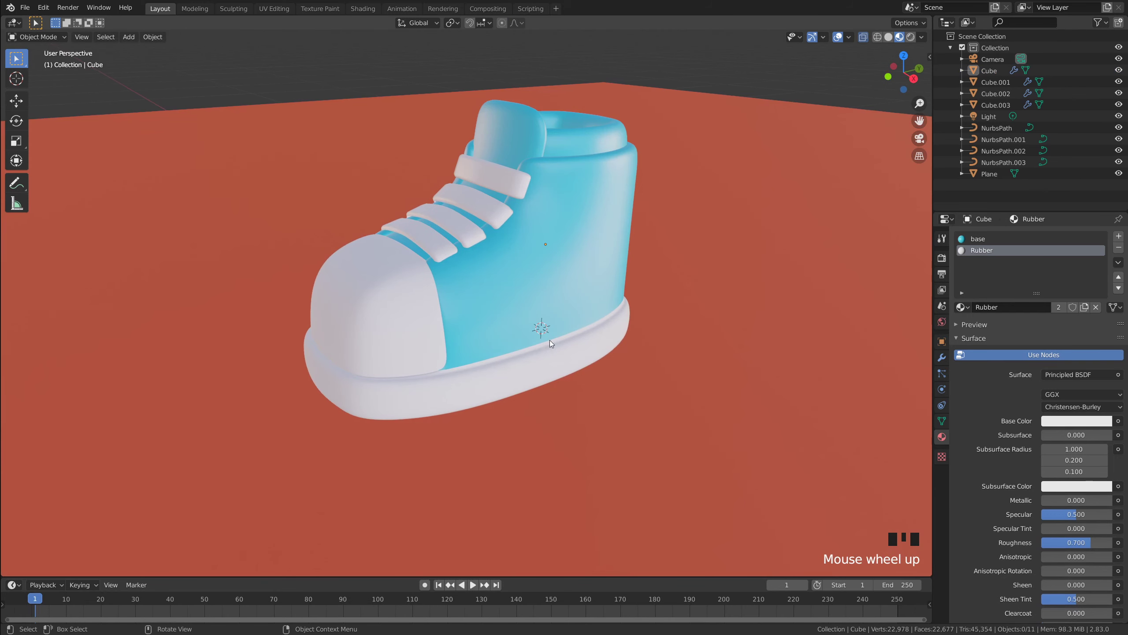
Replace the tongue's base material with a new material named Inner shoe
{"action": "middle_click_drag", "start_coordinate": [550, 341], "coordinate": [515, 185]}
{"action": "left_click", "coordinate": [515, 190]}
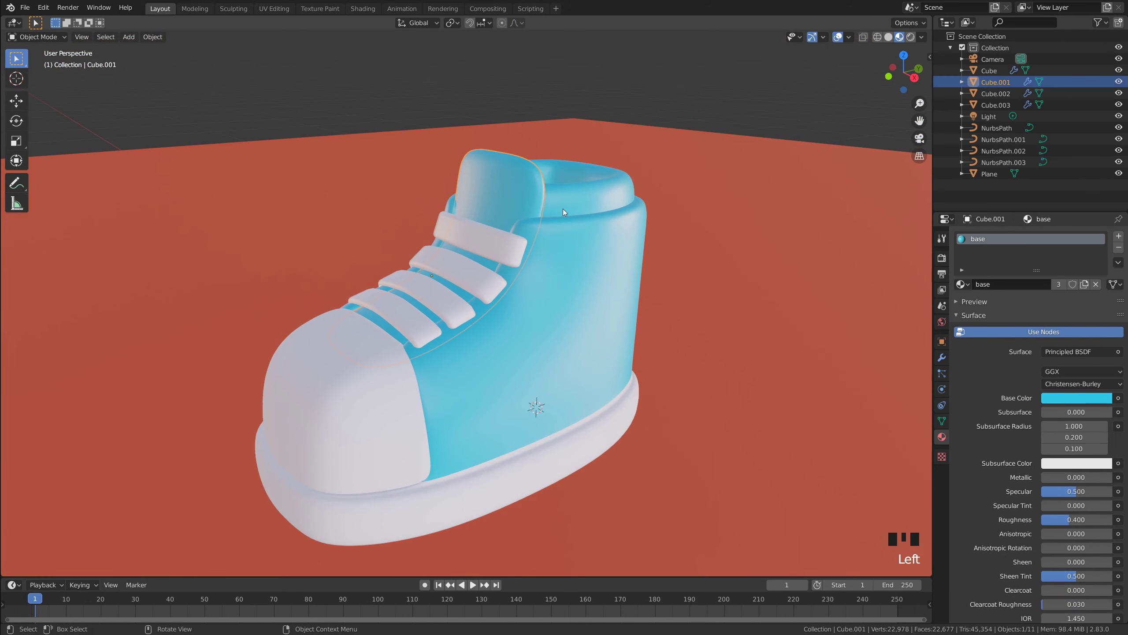
{"action": "left_click", "coordinate": [1118, 248]}
{"action": "left_click", "coordinate": [1036, 284]}
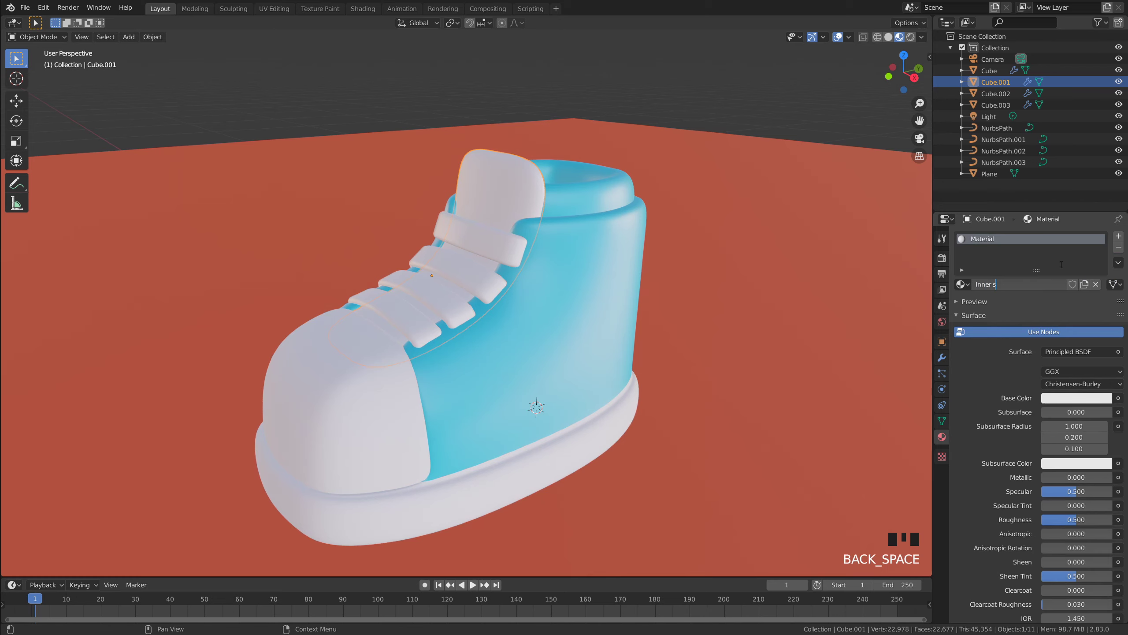
Set the Inner shoe material's base color to a saturated blue and its roughness to 0.600
{"action": "left_click", "coordinate": [1077, 398]}
{"action": "left_click_drag", "start_coordinate": [1022, 358], "coordinate": [1062, 358]}
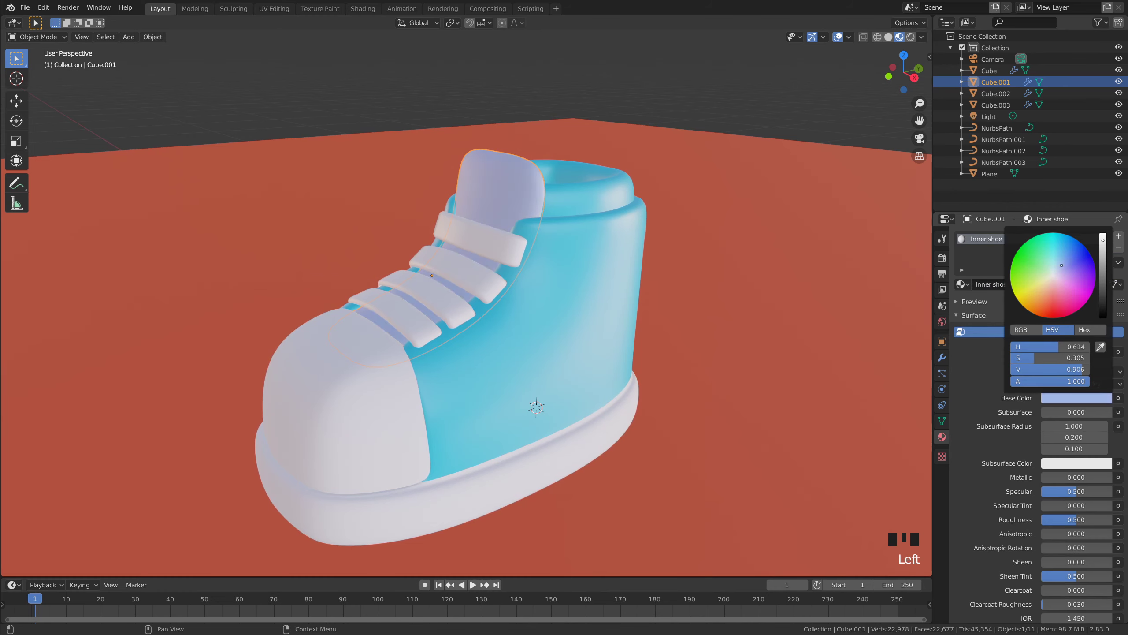
{"action": "left_click_drag", "start_coordinate": [1074, 257], "coordinate": [1076, 256]}
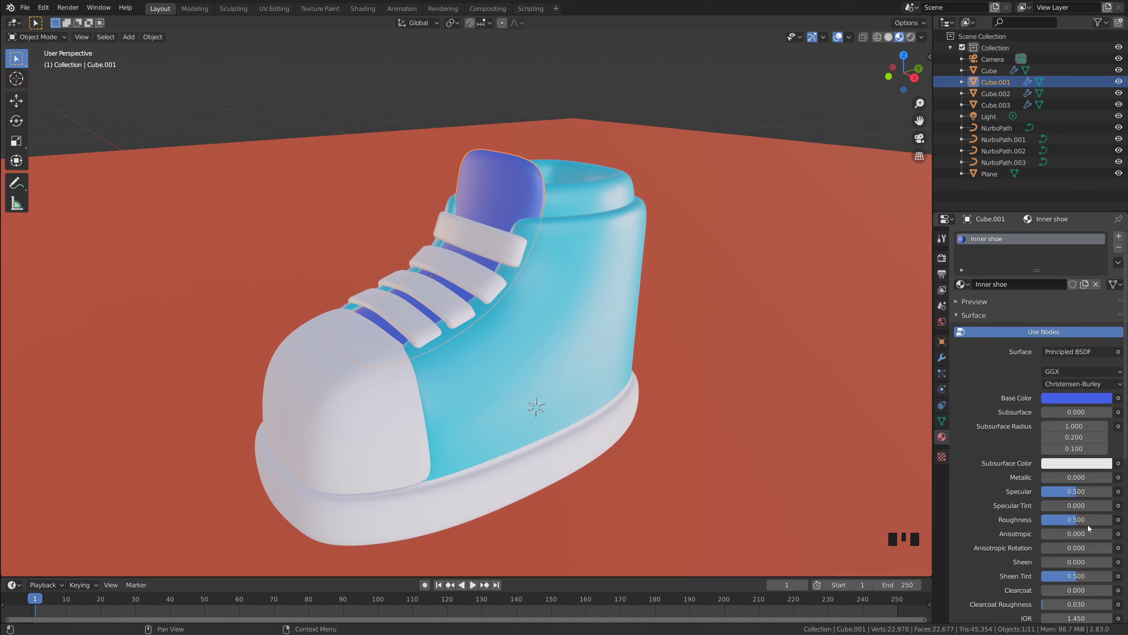
{"action": "type", "text": "0.4"}
{"action": "key", "text": "Return"}
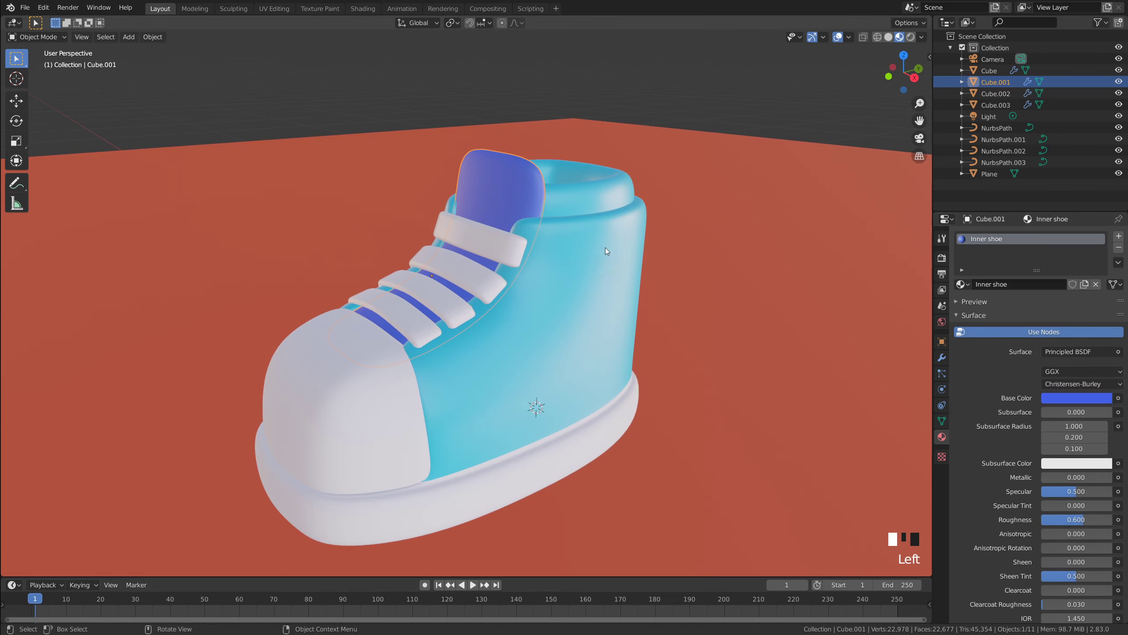
Replace the base material on the boot's collar with the existing Inner shoe material
{"action": "left_click", "coordinate": [594, 195]}
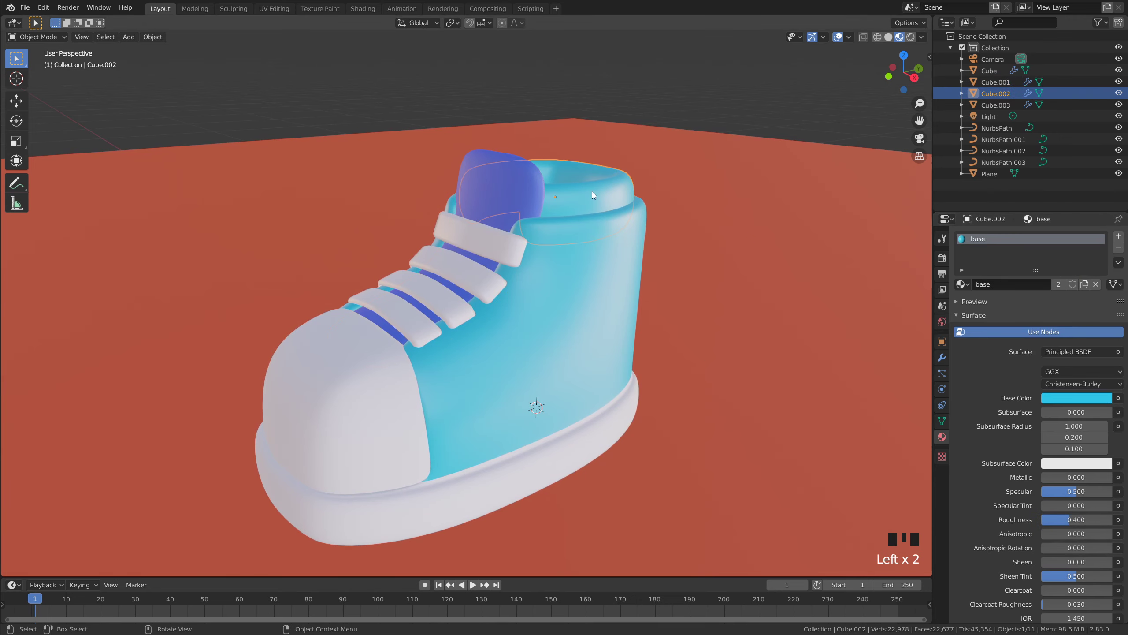
{"action": "left_click", "coordinate": [1119, 248]}
{"action": "left_click", "coordinate": [962, 283]}
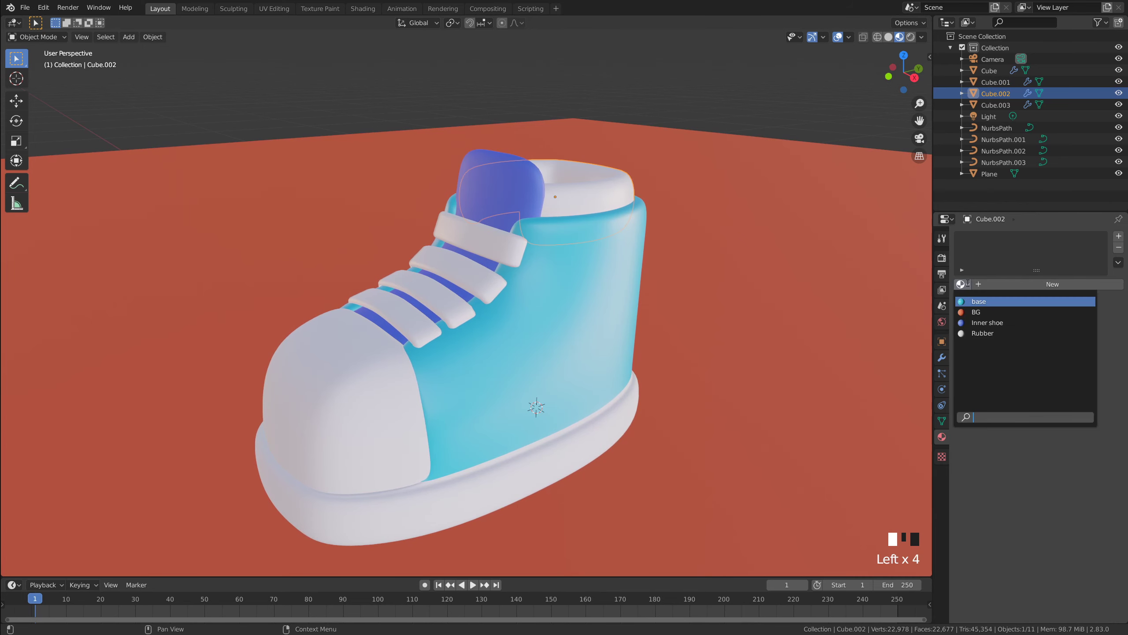
{"action": "left_click", "coordinate": [1000, 322]}
Inspect the lace strips one by one to see which separate objects they are and whether they carry materials
{"action": "middle_click_drag", "start_coordinate": [659, 288], "coordinate": [618, 298]}
{"action": "scroll", "coordinate": [530, 227], "scroll_direction": "up", "scroll_amount": 4}
{"action": "left_click", "coordinate": [531, 227]}
{"action": "middle_click_drag", "start_coordinate": [531, 228], "coordinate": [480, 255]}
{"action": "scroll", "coordinate": [484, 251], "scroll_direction": "down", "scroll_amount": 2}
{"action": "scroll", "coordinate": [523, 258], "scroll_direction": "up", "scroll_amount": 2}
{"action": "left_click", "coordinate": [480, 254]}
{"action": "left_click", "coordinate": [408, 311]}
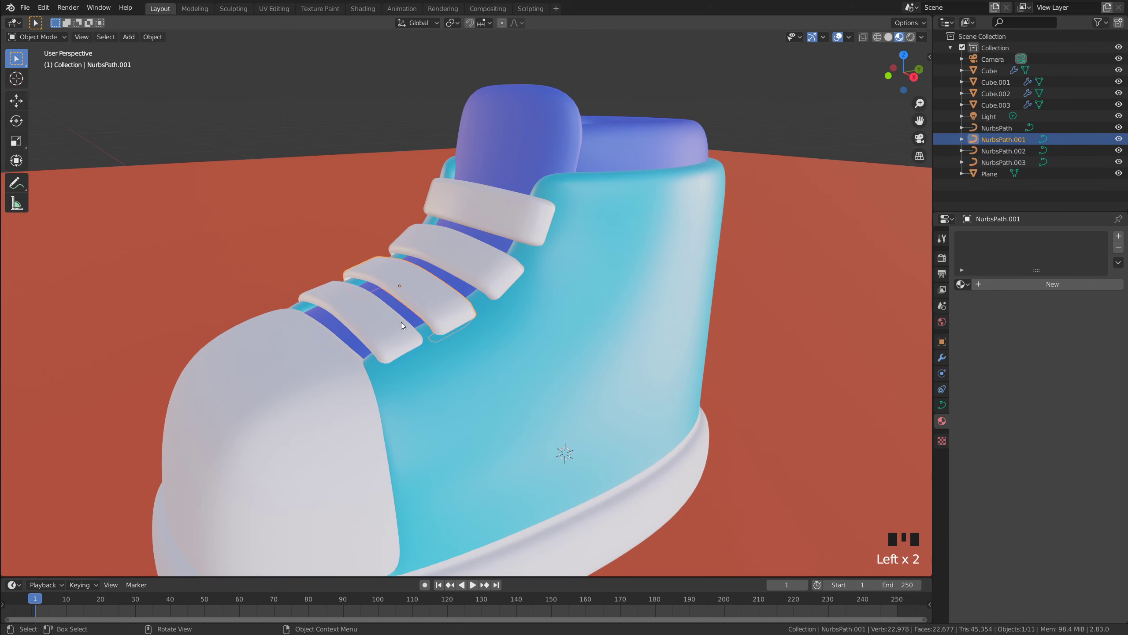
{"action": "left_click", "coordinate": [364, 325]}
{"action": "left_click", "coordinate": [443, 300]}
{"action": "left_click", "coordinate": [466, 266]}
{"action": "left_click", "coordinate": [518, 220]}
{"action": "left_click", "coordinate": [454, 291]}
{"action": "left_click", "coordinate": [370, 322]}
{"action": "left_click", "coordinate": [370, 322]}
{"action": "left_click", "coordinate": [520, 295]}
{"action": "middle_click_drag", "start_coordinate": [520, 295], "coordinate": [526, 210]}
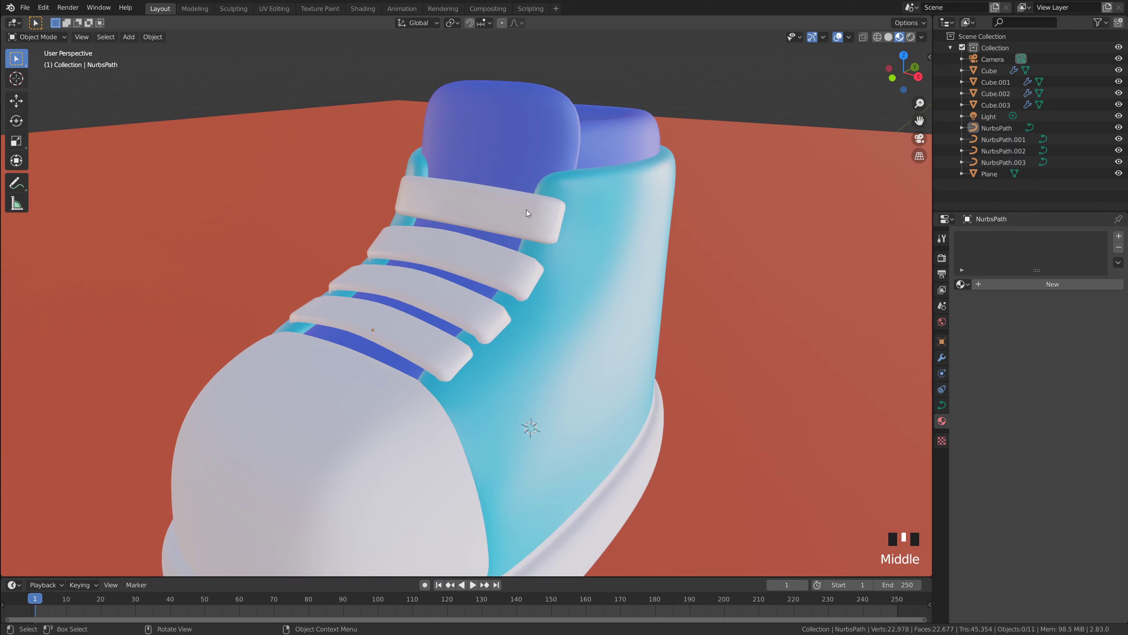
Select all four lace strips and convert the curves to meshes
{"action": "left_click", "coordinate": [528, 231]}
{"action": "left_click", "coordinate": [502, 285], "text": "shift"}
{"action": "left_click", "coordinate": [475, 313], "text": "shift"}
{"action": "left_click", "coordinate": [447, 343], "text": "shift"}
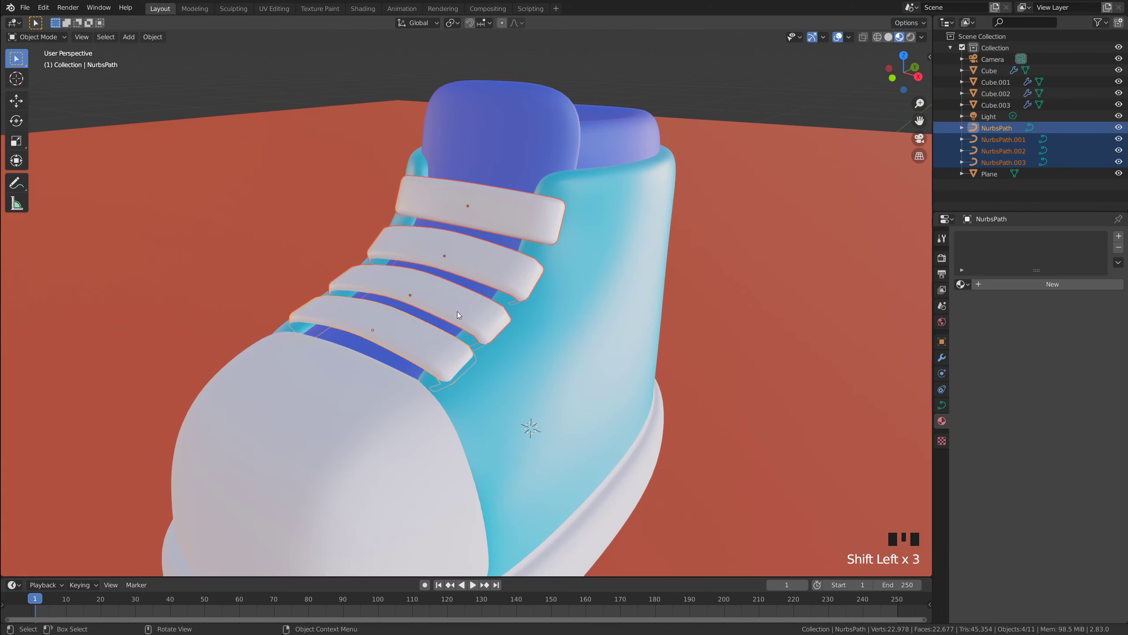
{"action": "right_click", "coordinate": [461, 305]}
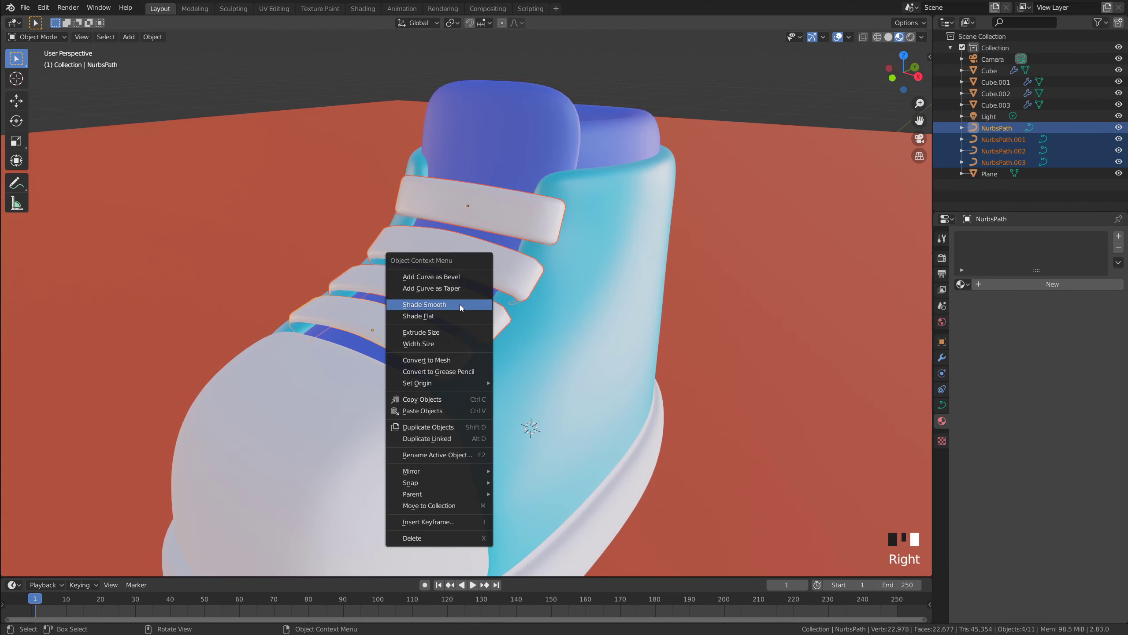
{"action": "left_click", "coordinate": [427, 360]}
{"action": "key", "text": "Tab"}
{"action": "middle_click_drag", "start_coordinate": [568, 302], "coordinate": [412, 265]}
{"action": "key", "text": "Tab"}
{"action": "scroll", "coordinate": [600, 232], "scroll_direction": "up", "scroll_amount": 2}
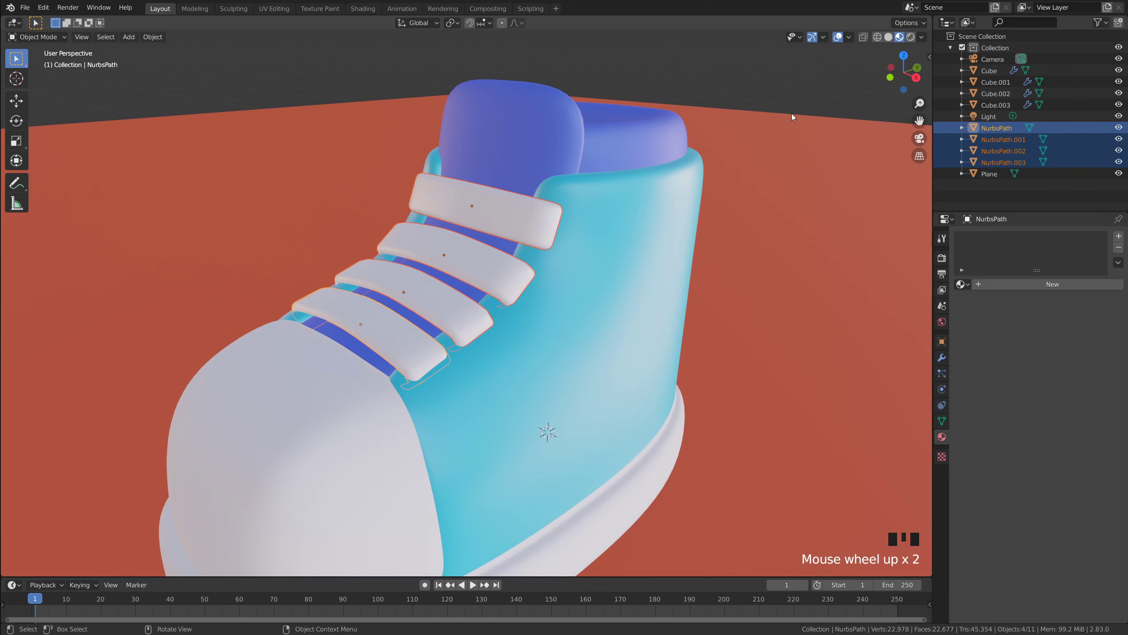
Join the four lace strips into a single mesh object, with the strip nearest the toe cap as the active one
{"action": "left_click", "coordinate": [512, 239]}
{"action": "left_click", "coordinate": [473, 284], "text": "shift"}
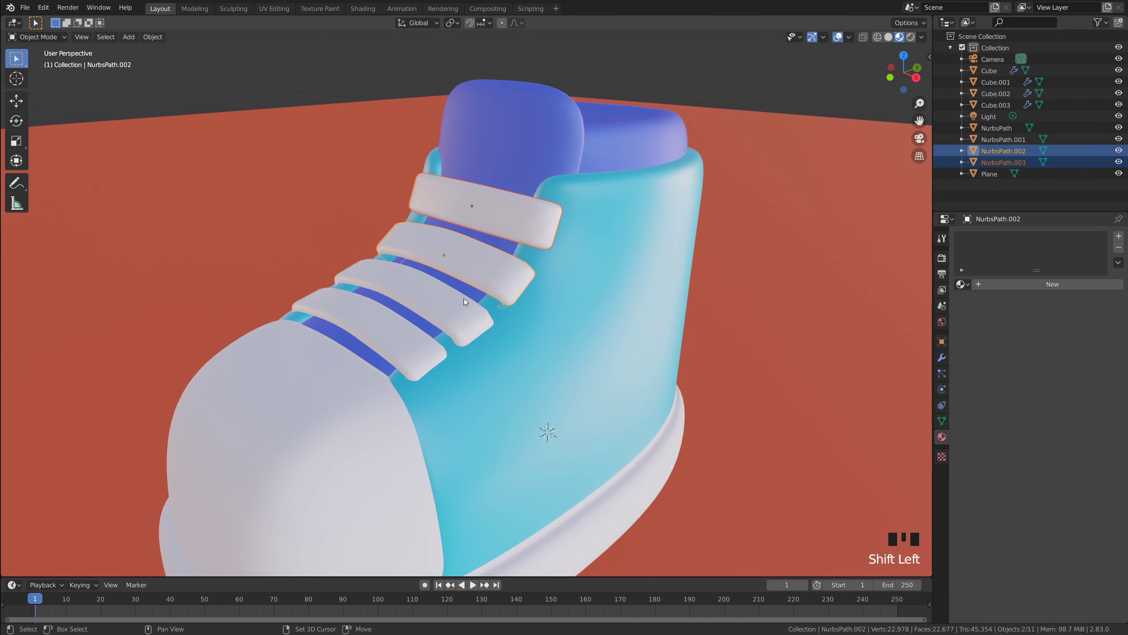
{"action": "left_click", "coordinate": [449, 311], "text": "shift"}
{"action": "left_click", "coordinate": [408, 356], "text": "shift"}
{"action": "key", "text": "ctrl+j"}
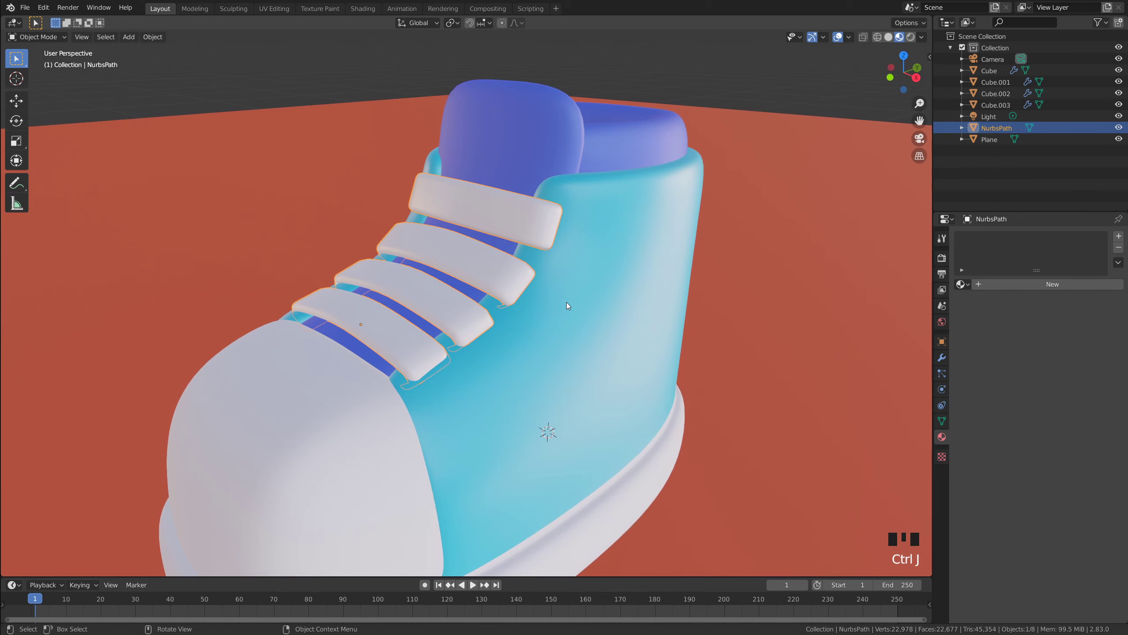
Try moving the joined lace strips as one object, and undo the move
{"action": "left_click", "coordinate": [506, 244]}
{"action": "middle_click_drag", "start_coordinate": [506, 244], "coordinate": [622, 233]}
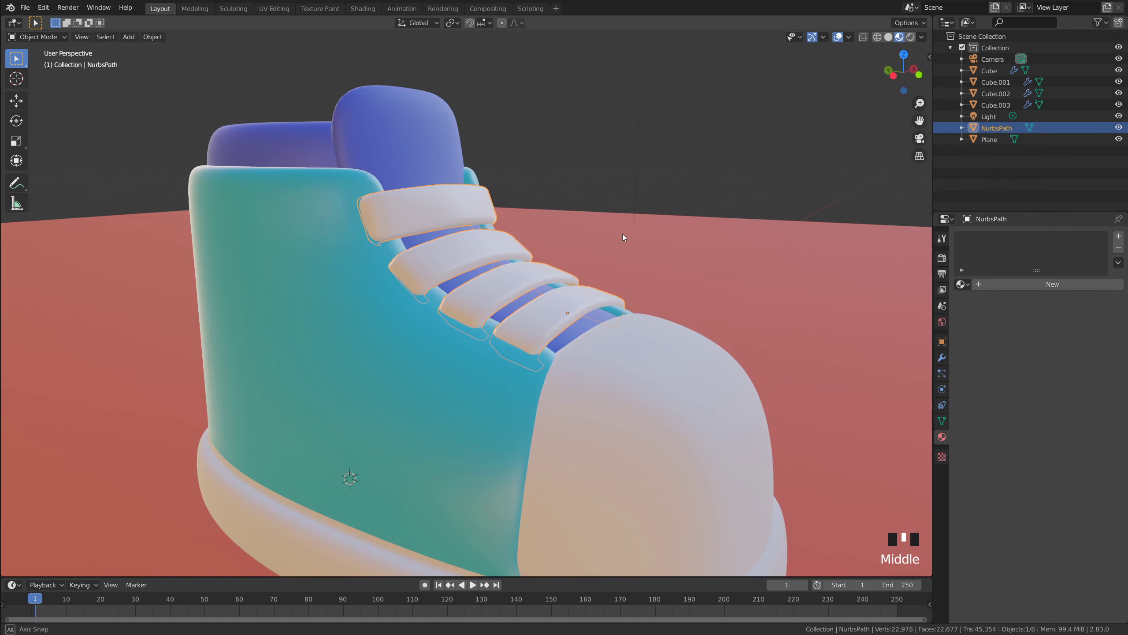
{"action": "key", "text": "g"}
{"action": "left_click", "coordinate": [788, 152]}
{"action": "key", "text": "ctrl+z"}
{"action": "middle_click_drag", "start_coordinate": [788, 152], "coordinate": [755, 222]}
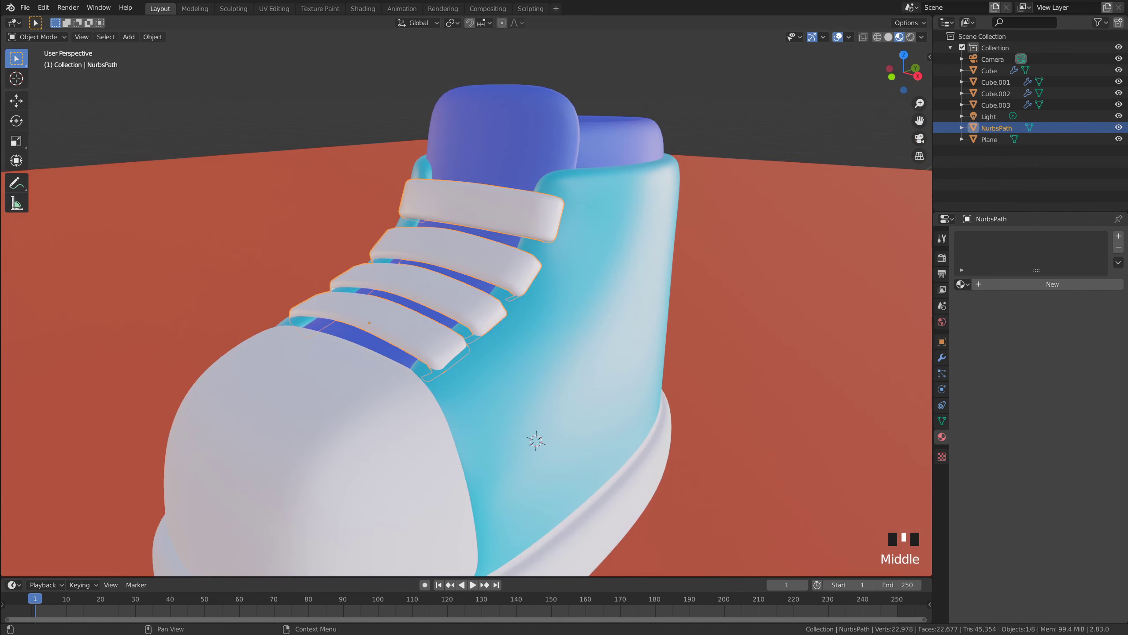
Give the joined lace strips a new material named Lace, with a pale bluish-white base colour and roughness 0.7
{"action": "left_click", "coordinate": [1052, 284]}
{"action": "double_click", "coordinate": [1037, 288]}
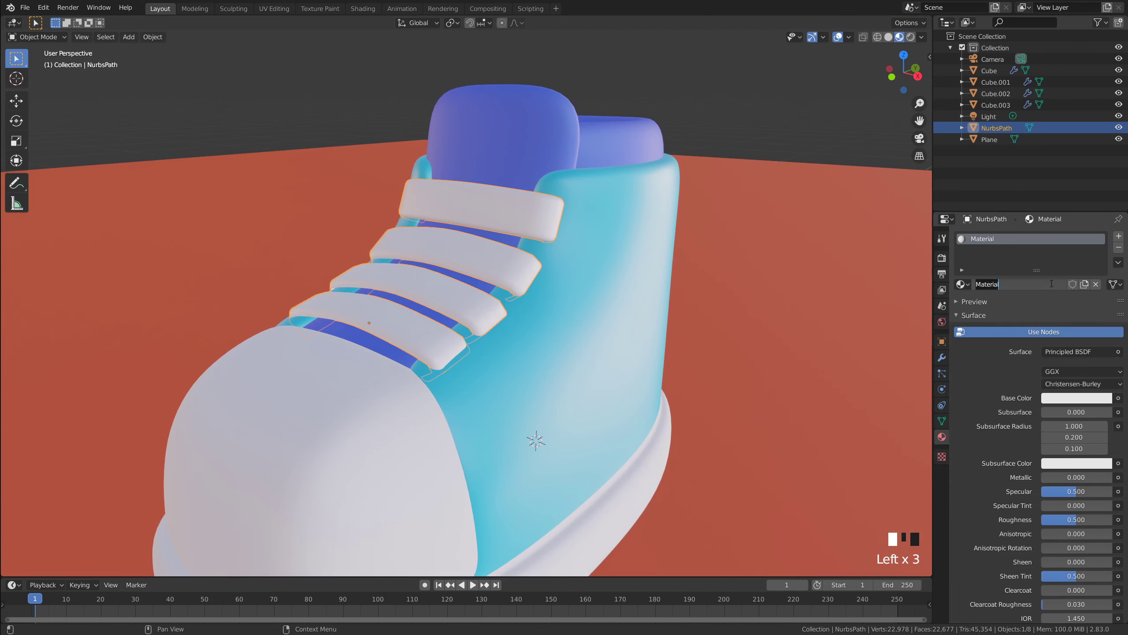
{"action": "left_click", "coordinate": [1077, 398]}
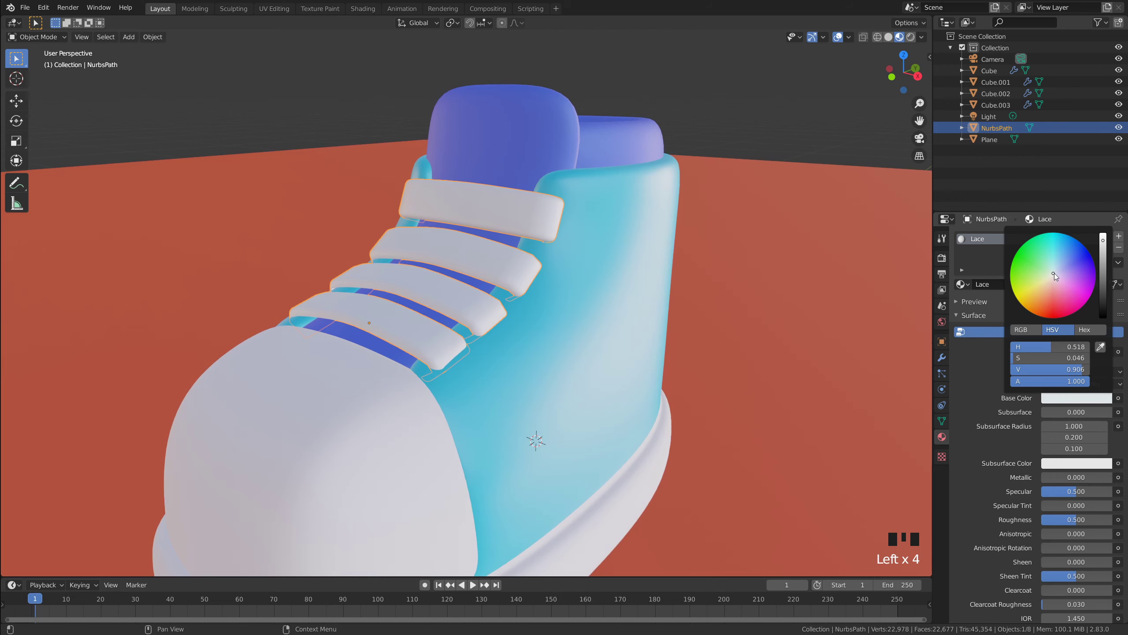
{"action": "left_click", "coordinate": [1055, 274]}
{"action": "key", "text": "Tab"}
{"action": "left_click", "coordinate": [764, 141]}
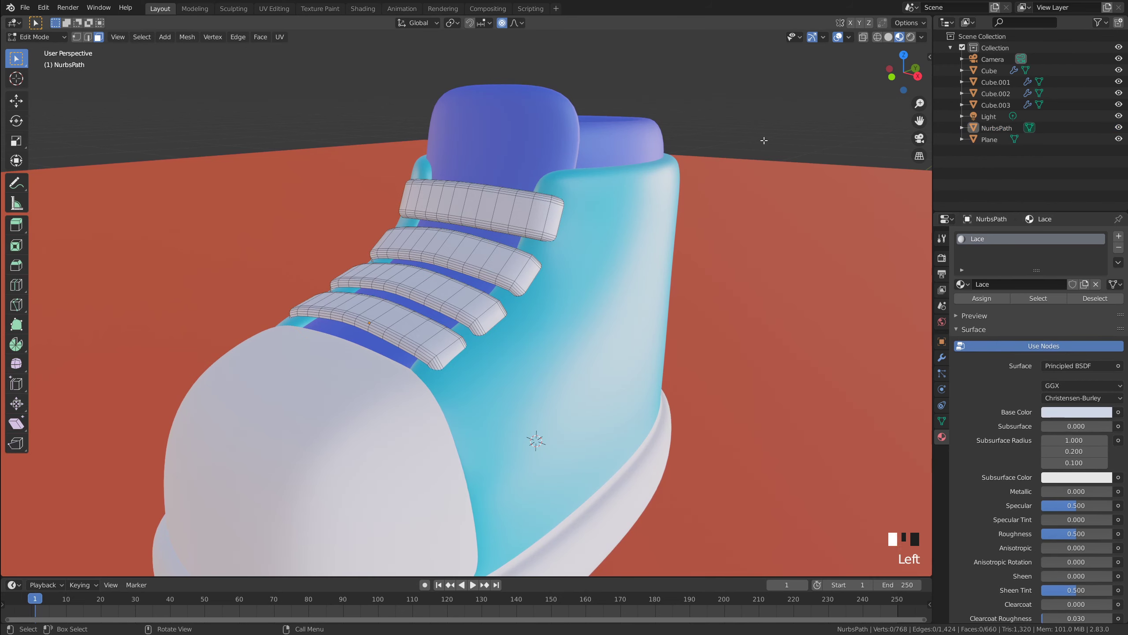
{"action": "scroll", "coordinate": [765, 145], "scroll_direction": "down", "scroll_amount": 3}
{"action": "middle_click_drag", "start_coordinate": [764, 145], "coordinate": [727, 220]}
{"action": "key", "text": "Tab"}
{"action": "scroll", "coordinate": [726, 219], "scroll_direction": "up", "scroll_amount": 3}
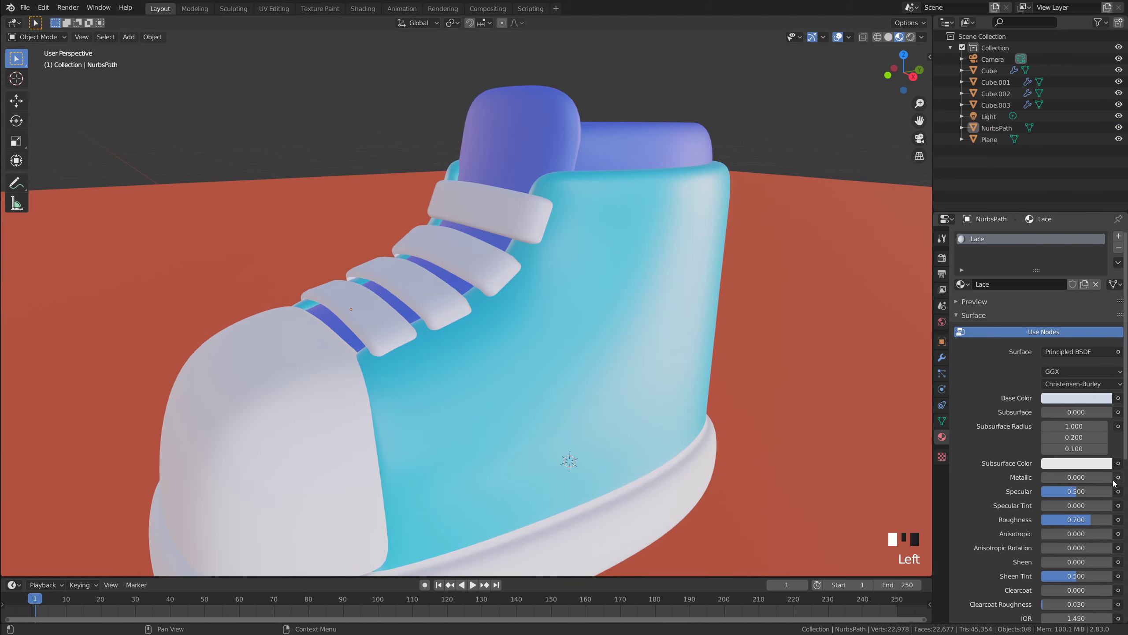
Apply the Solidify modifier on the collar at the boot's opening, keeping its Subdivision modifier
{"action": "scroll", "coordinate": [746, 152], "scroll_direction": "down", "scroll_amount": 3}
{"action": "middle_click_drag", "start_coordinate": [746, 151], "coordinate": [684, 255]}
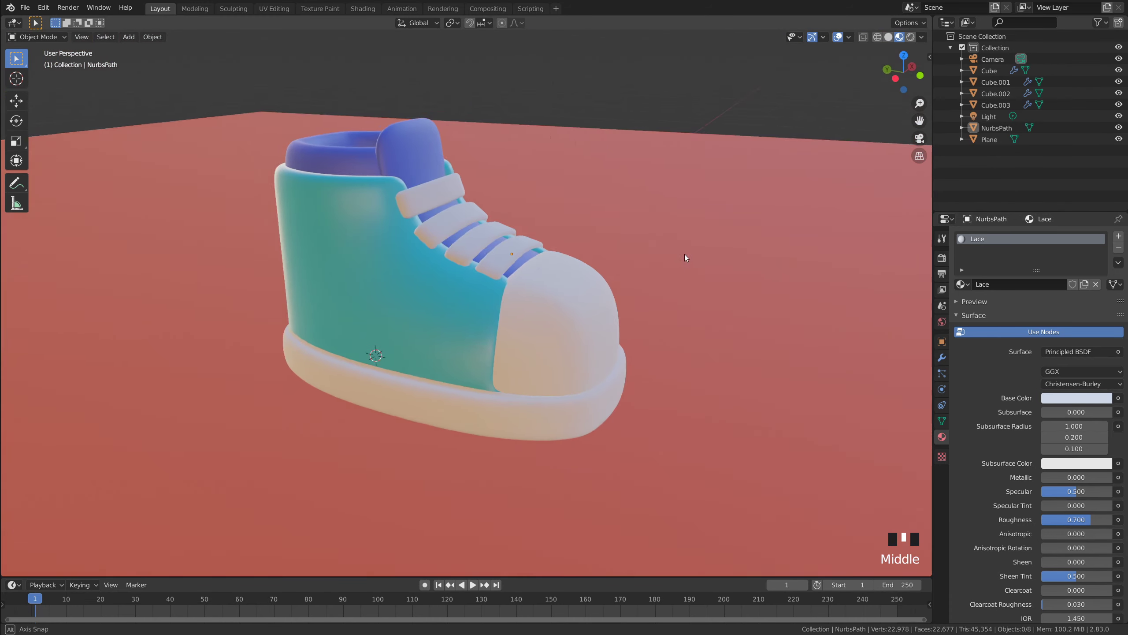
{"action": "scroll", "coordinate": [622, 260], "scroll_direction": "down", "scroll_amount": 2}
{"action": "middle_click_drag", "start_coordinate": [577, 265], "coordinate": [600, 220]}
{"action": "scroll", "coordinate": [543, 257], "scroll_direction": "up", "scroll_amount": 3}
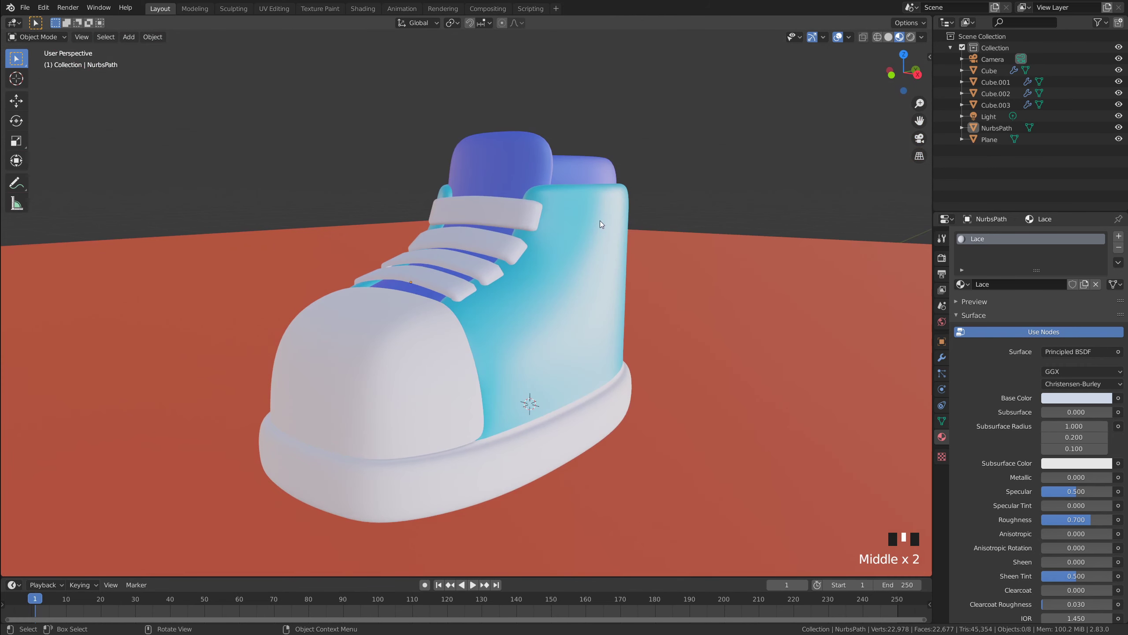
{"action": "left_click", "coordinate": [582, 167]}
{"action": "left_click", "coordinate": [942, 358]}
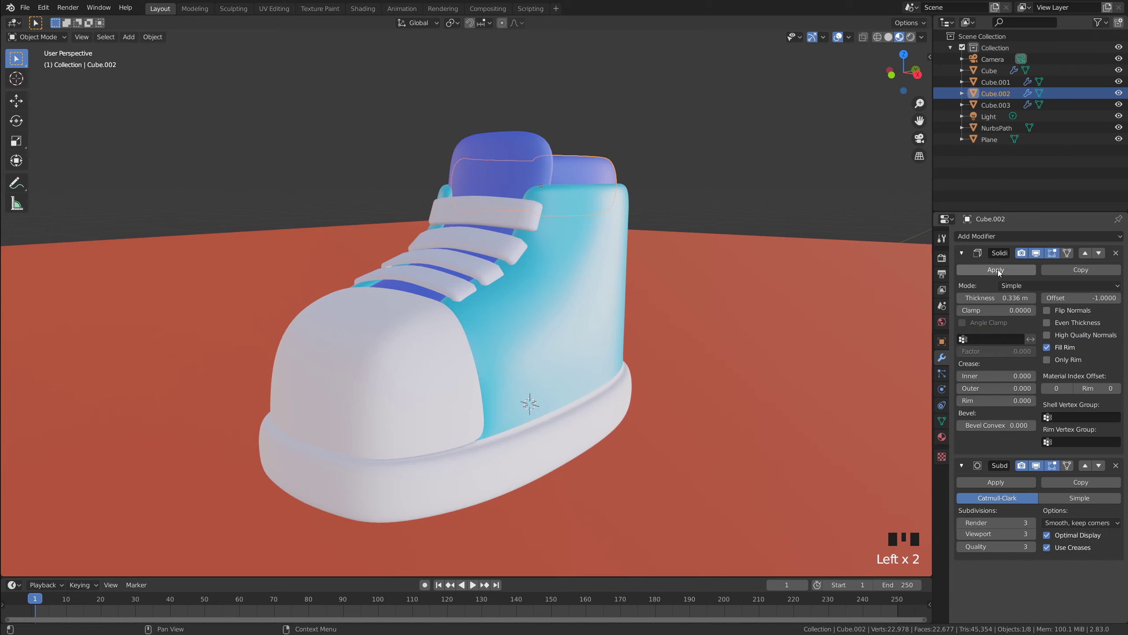
{"action": "left_click", "coordinate": [996, 270]}
Apply the Solidify modifiers on the boot's body and toe cap, and make the body the active object
{"action": "left_click", "coordinate": [637, 163]}
{"action": "left_click", "coordinate": [609, 306]}
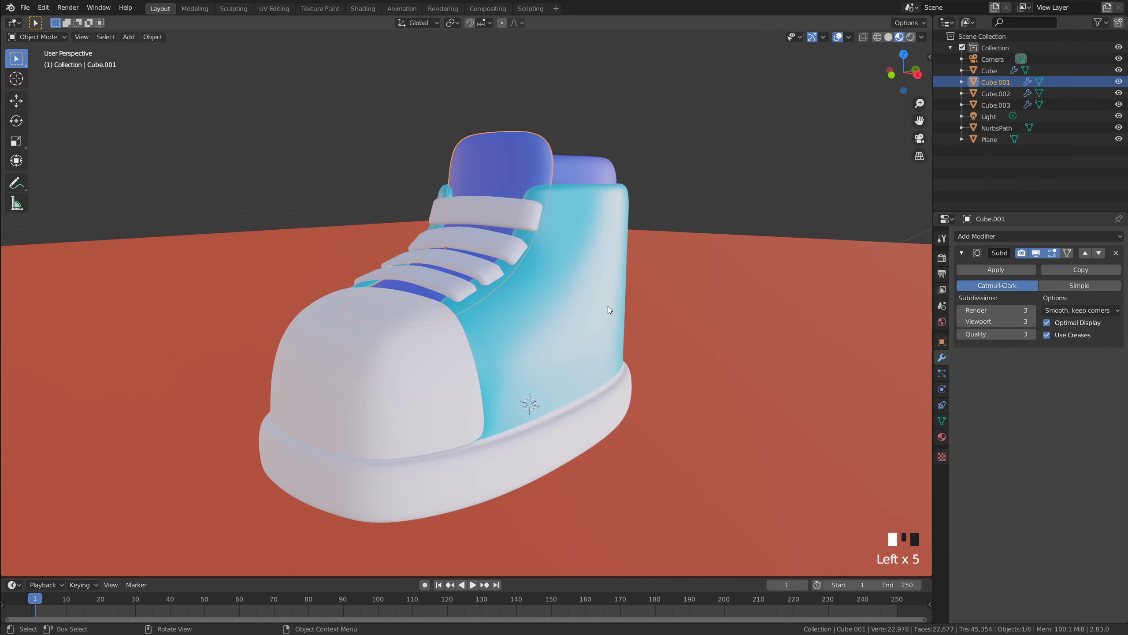
{"action": "left_click", "coordinate": [608, 306]}
{"action": "left_click", "coordinate": [989, 268]}
{"action": "left_click", "coordinate": [467, 350]}
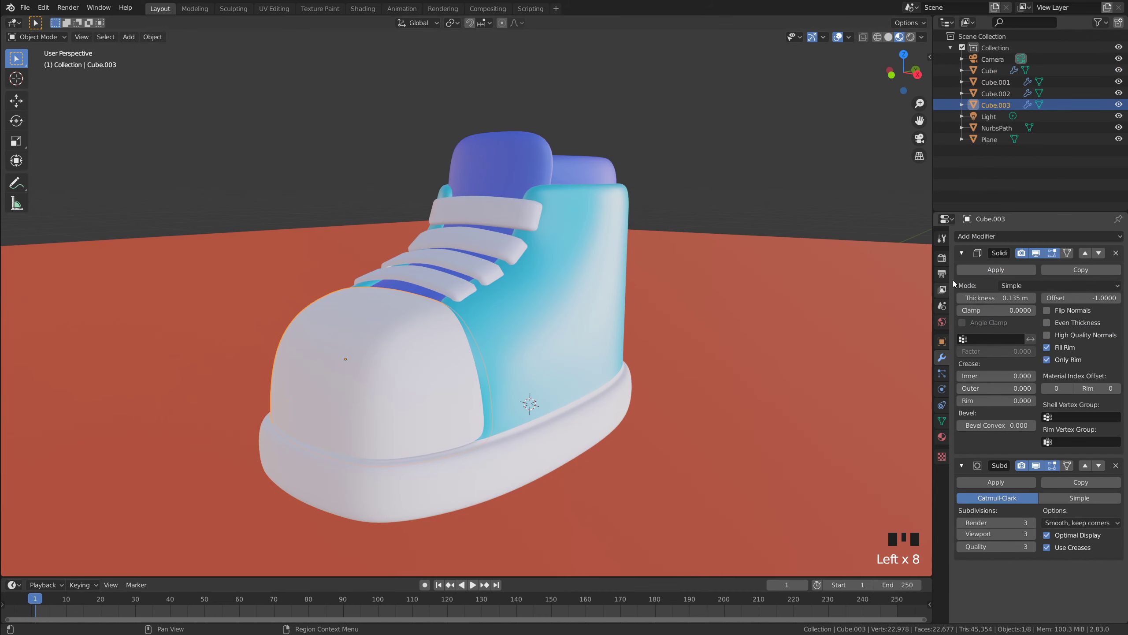
{"action": "left_click", "coordinate": [966, 270]}
{"action": "left_click", "coordinate": [571, 425]}
{"action": "left_click", "coordinate": [628, 287]}
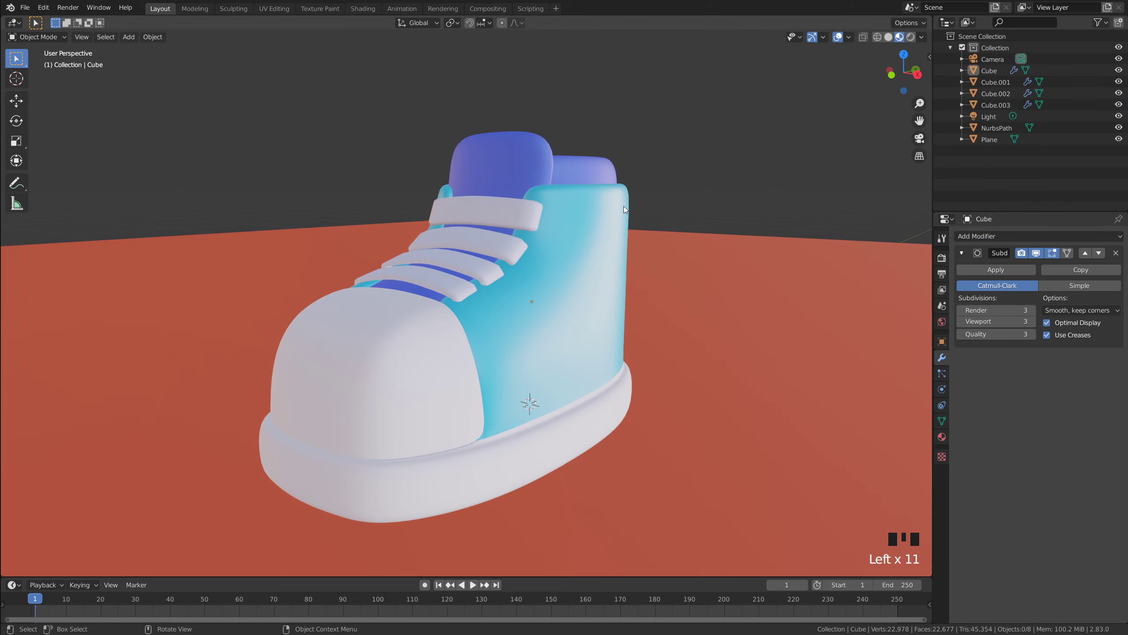
Select all the boot's parts without the ground plane and join them into a single object with the body as the active one
{"action": "mouse_move", "coordinate": [597, 155]}
{"action": "middle_mouse_down"}
{"action": "mouse_move", "coordinate": [647, 143]}
{"action": "mouse_move", "coordinate": [627, 150]}
{"action": "mouse_move", "coordinate": [599, 137]}
{"action": "middle_mouse_up"}
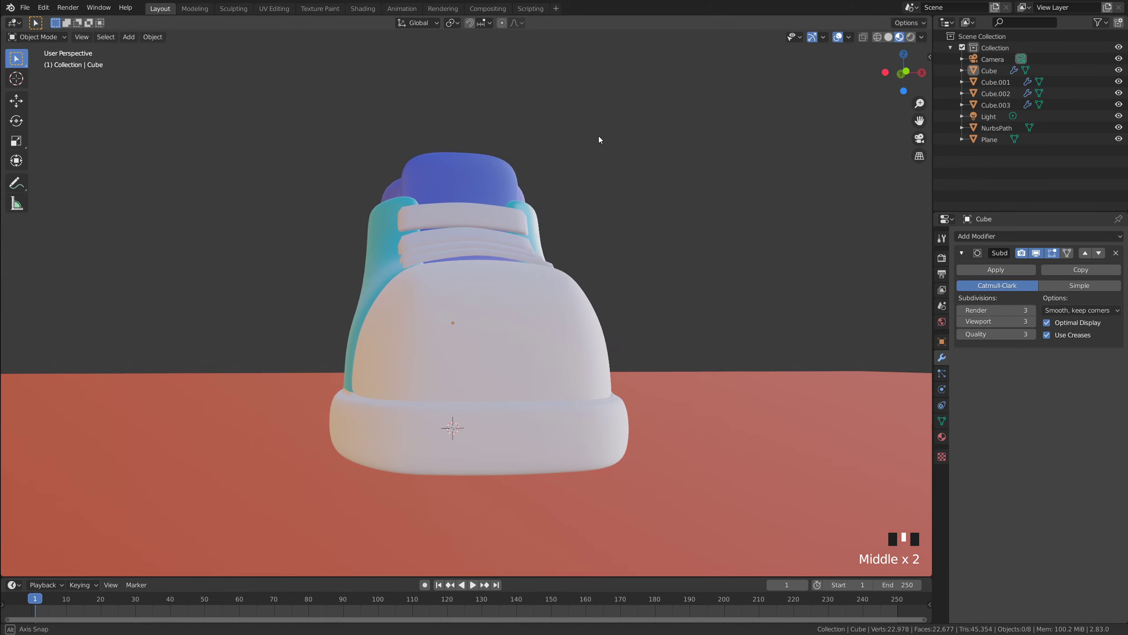
{"action": "left_click_drag", "start_coordinate": [303, 127], "coordinate": [621, 273]}
{"action": "middle_click_drag", "start_coordinate": [655, 277], "coordinate": [532, 389]}
{"action": "scroll", "coordinate": [532, 388], "scroll_direction": "down", "scroll_amount": 2}
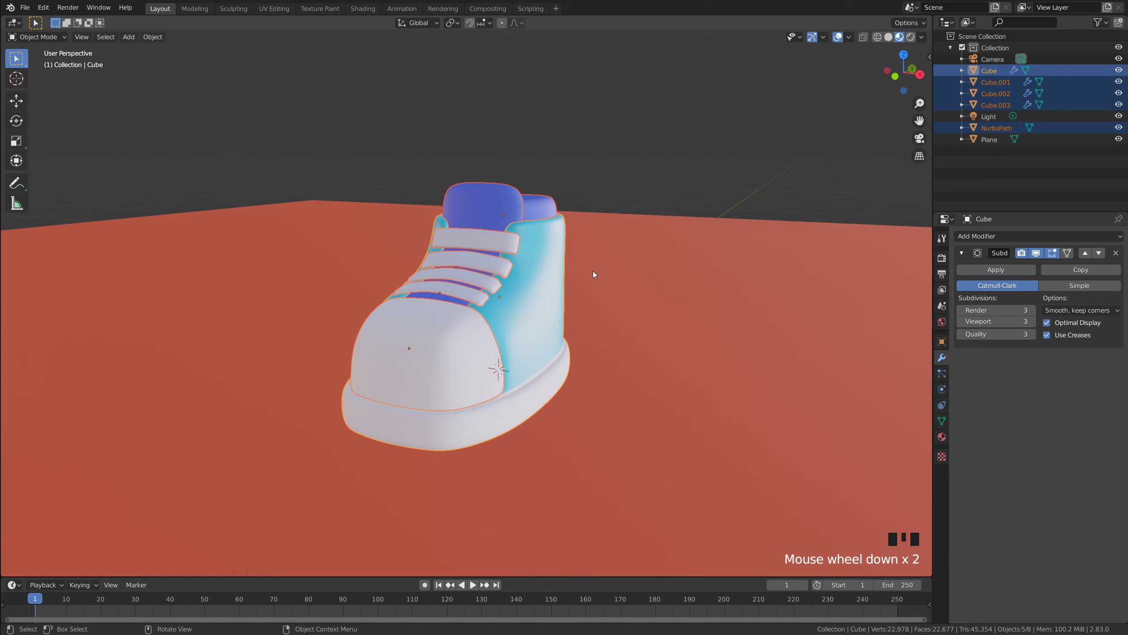
{"action": "mouse_move", "coordinate": [593, 274]}
{"action": "middle_mouse_down"}
{"action": "mouse_move", "coordinate": [500, 289]}
{"action": "mouse_move", "coordinate": [657, 268]}
{"action": "mouse_move", "coordinate": [598, 273]}
{"action": "middle_mouse_up"}
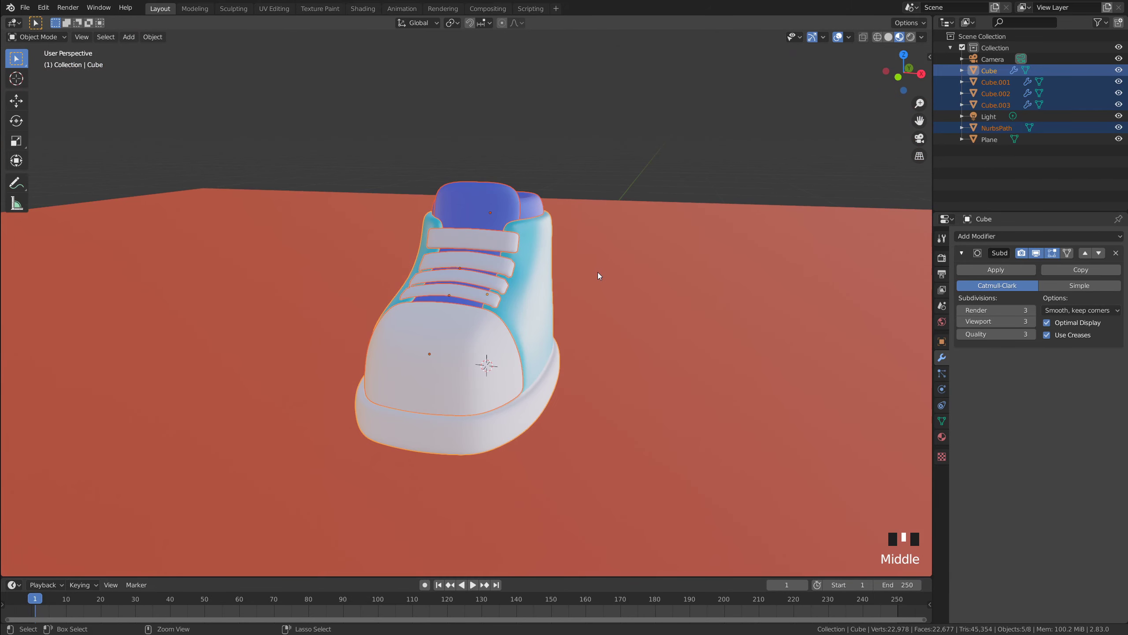
{"action": "key", "text": "ctrl+j"}
Check from several angles that the joined boot selects as one object, and clear the selection
{"action": "left_click", "coordinate": [557, 247]}
{"action": "left_click", "coordinate": [528, 267], "text": "shift"}
{"action": "middle_click_drag", "start_coordinate": [529, 267], "coordinate": [518, 296]}
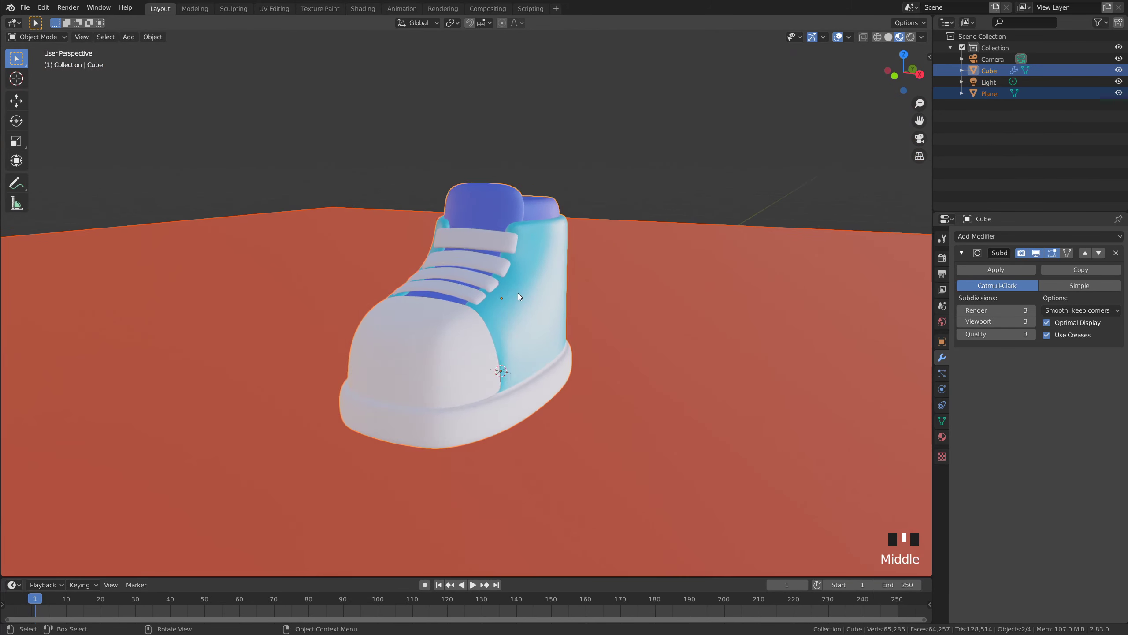
{"action": "scroll", "coordinate": [411, 206], "scroll_direction": "up", "scroll_amount": 2}
{"action": "middle_click_drag", "start_coordinate": [410, 207], "coordinate": [537, 284]}
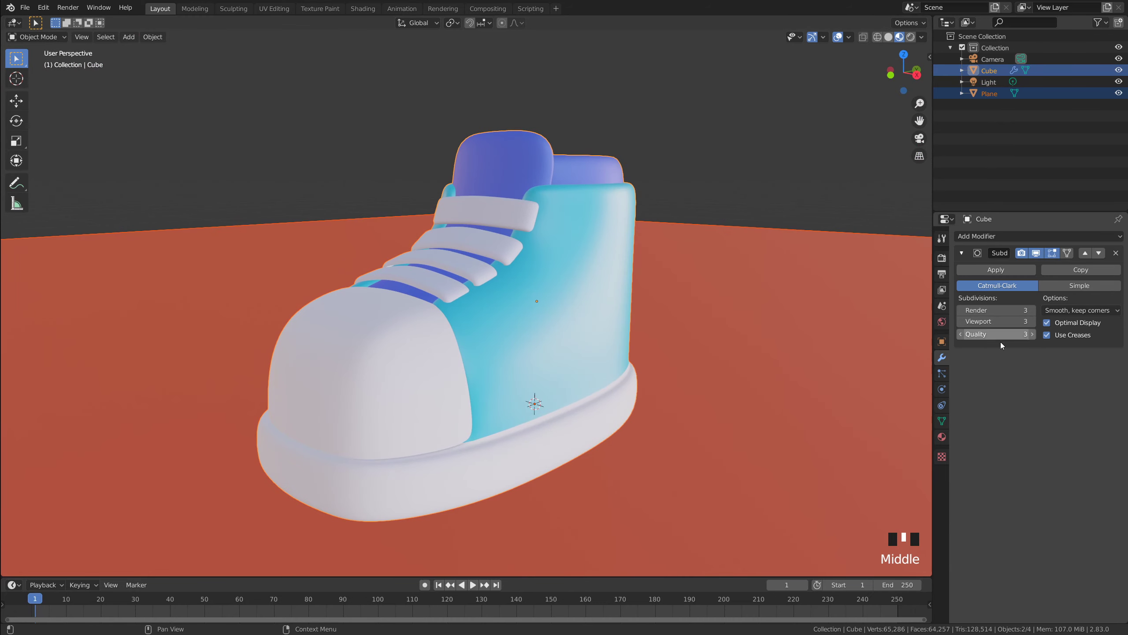
{"action": "middle_click_drag", "start_coordinate": [866, 249], "coordinate": [651, 146]}
{"action": "left_click", "coordinate": [723, 215]}
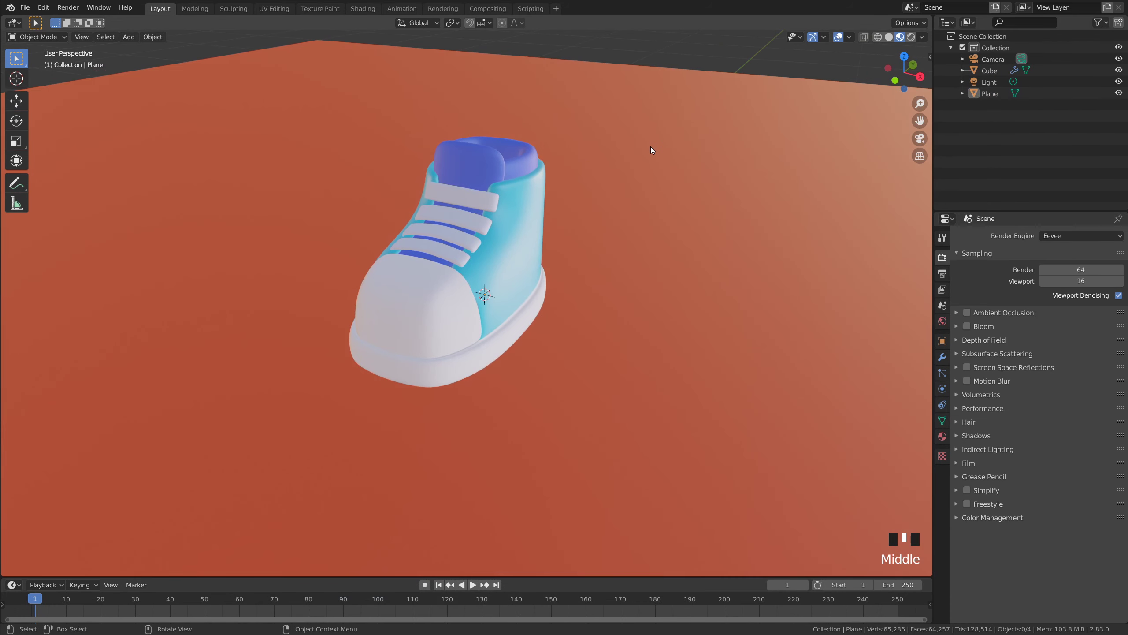
Look through the camera and set the output resolution's X value to 1080 px for a square frame
{"action": "left_click", "coordinate": [919, 138]}
{"action": "scroll", "coordinate": [675, 247], "scroll_direction": "up", "scroll_amount": 3}
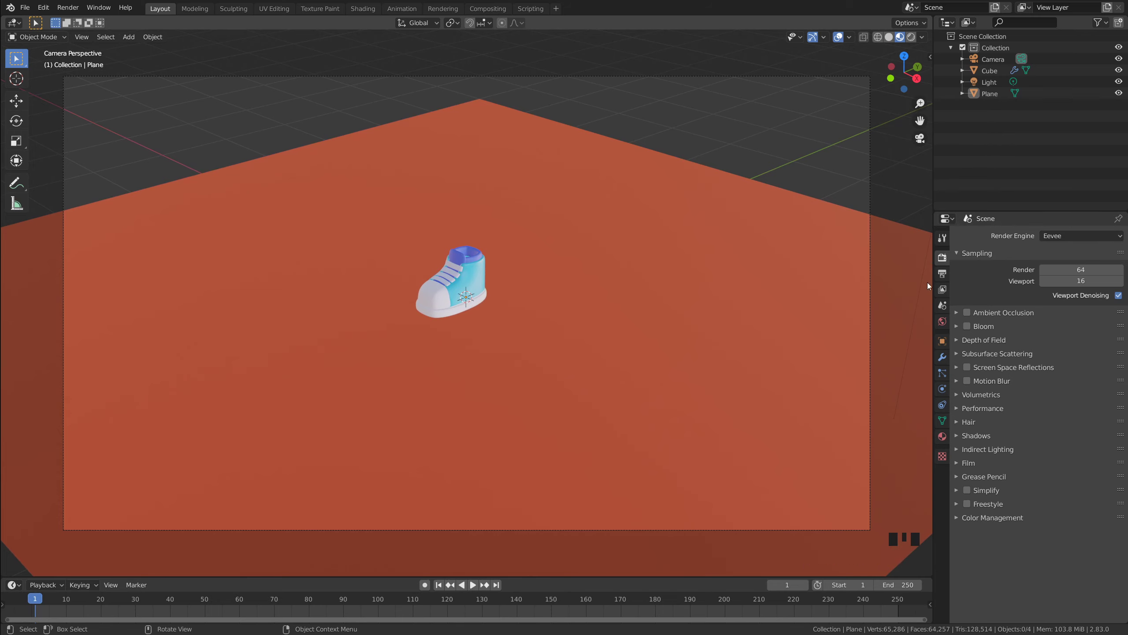
{"action": "left_click", "coordinate": [942, 275]}
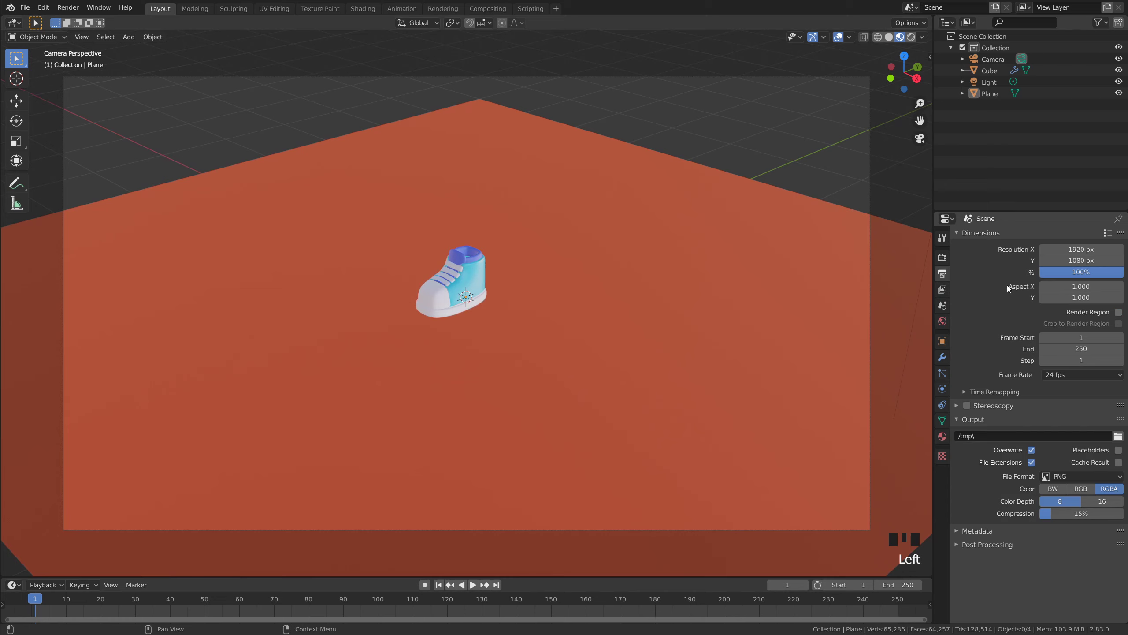
{"action": "double_click", "coordinate": [1076, 250]}
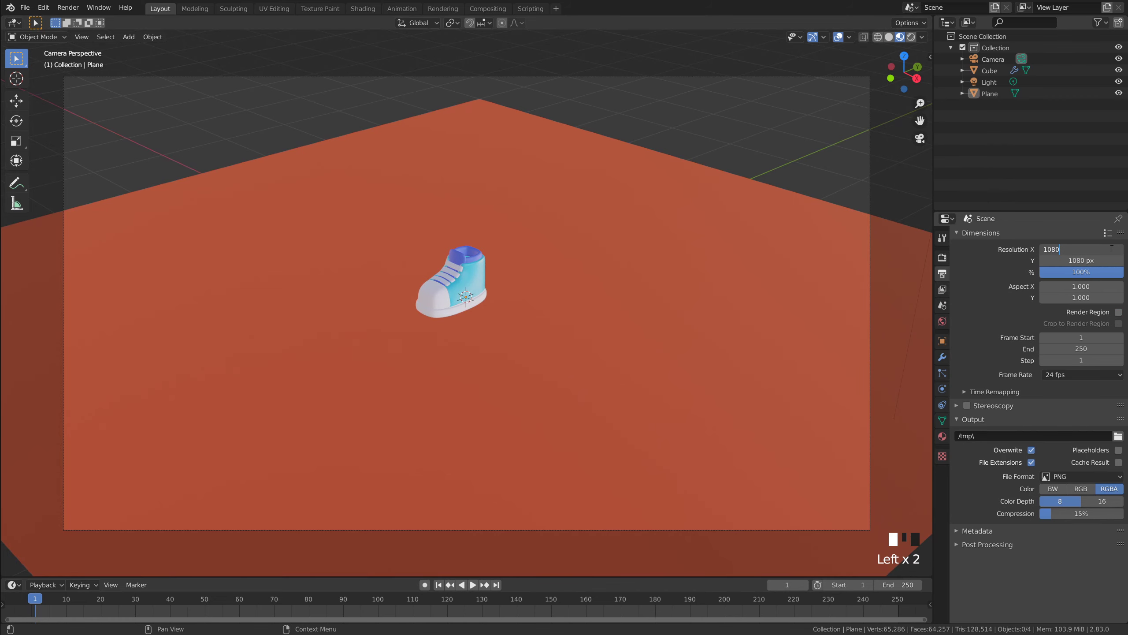
{"action": "key", "text": "Return"}
{"action": "scroll", "coordinate": [628, 250], "scroll_direction": "down", "scroll_amount": 4}
{"action": "scroll", "coordinate": [621, 253], "scroll_direction": "up", "scroll_amount": 1}
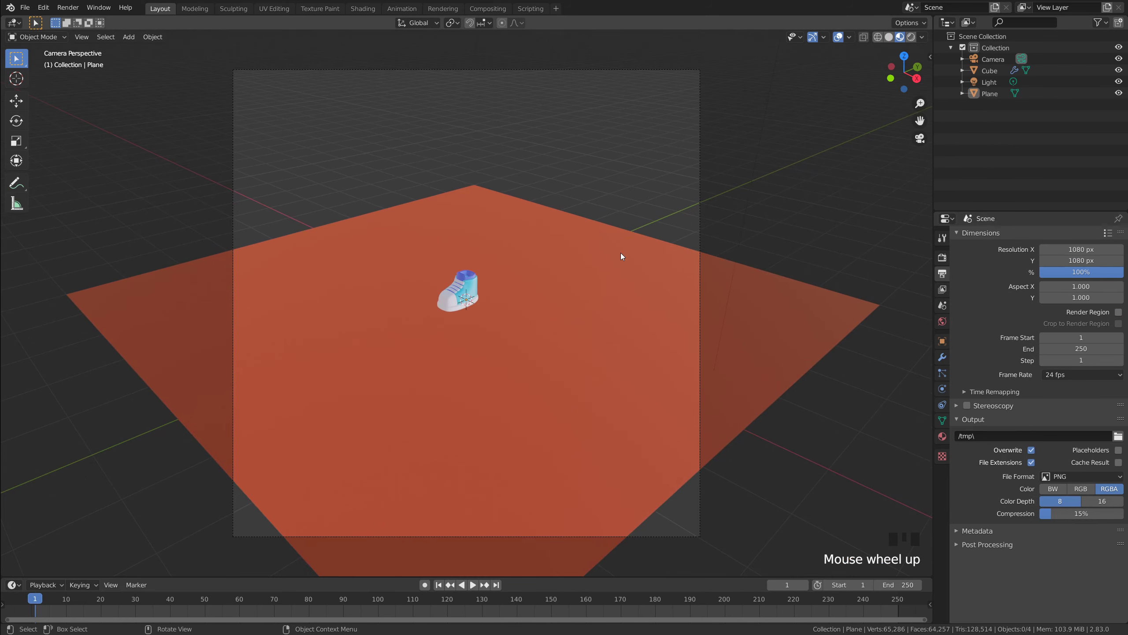
Reframe the camera close on the boot, slightly right of the frame's centre, enabling Lock Camera to View only for this adjustment
{"action": "key", "text": "n"}
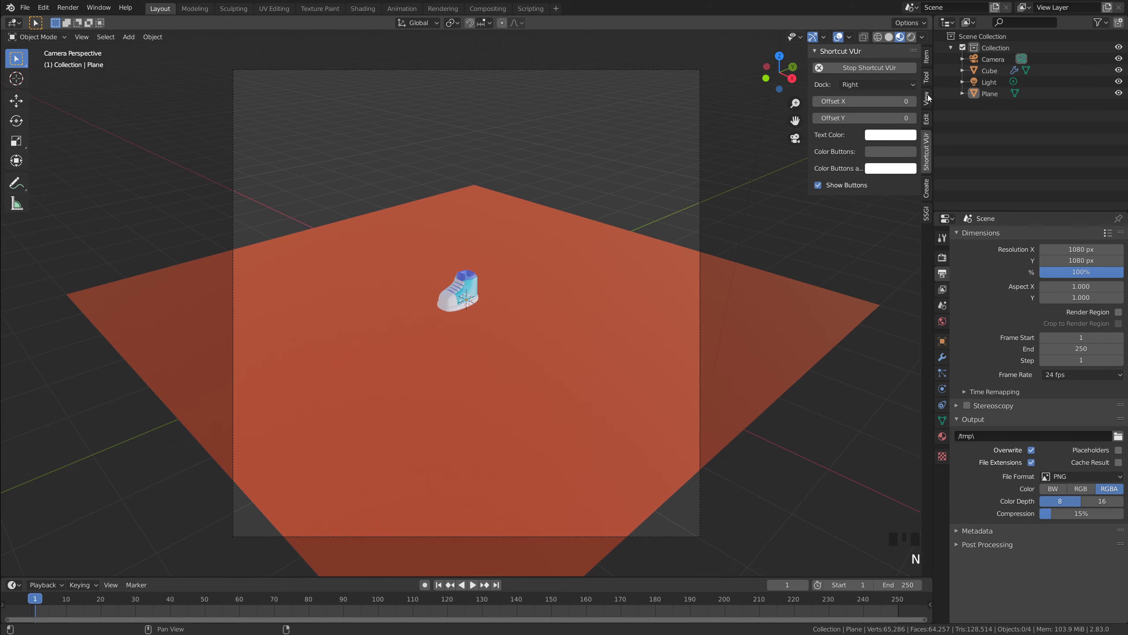
{"action": "left_click", "coordinate": [927, 98]}
{"action": "left_click", "coordinate": [910, 190]}
{"action": "scroll", "coordinate": [584, 219], "scroll_direction": "up", "scroll_amount": 8}
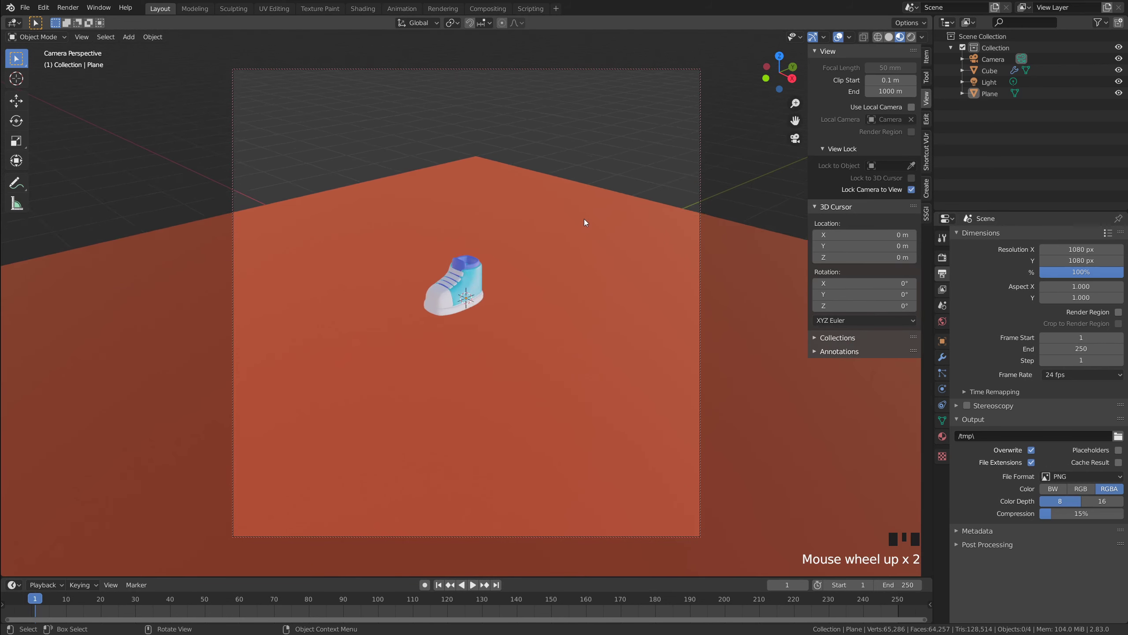
{"action": "scroll", "coordinate": [553, 203], "scroll_direction": "up", "scroll_amount": 1}
{"action": "middle_click_drag", "start_coordinate": [553, 204], "coordinate": [658, 281], "text": "shift"}
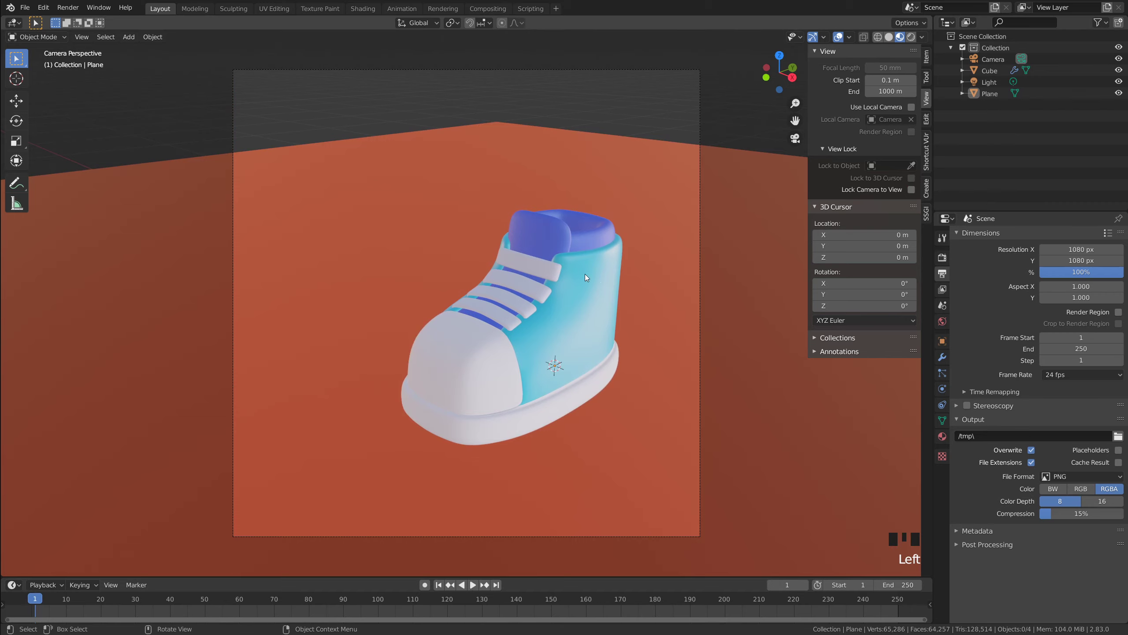
Duplicate the boot and place the copy beside the original, a little over 0.5 m away in the negative X direction
{"action": "scroll", "coordinate": [586, 278], "scroll_direction": "down", "scroll_amount": 4}
{"action": "middle_click_drag", "start_coordinate": [777, 224], "coordinate": [599, 288]}
{"action": "scroll", "coordinate": [637, 252], "scroll_direction": "up", "scroll_amount": 2}
{"action": "scroll", "coordinate": [574, 265], "scroll_direction": "down", "scroll_amount": 2}
{"action": "scroll", "coordinate": [583, 292], "scroll_direction": "up", "scroll_amount": 2}
{"action": "left_click", "coordinate": [554, 293]}
{"action": "key", "text": "shift+d"}
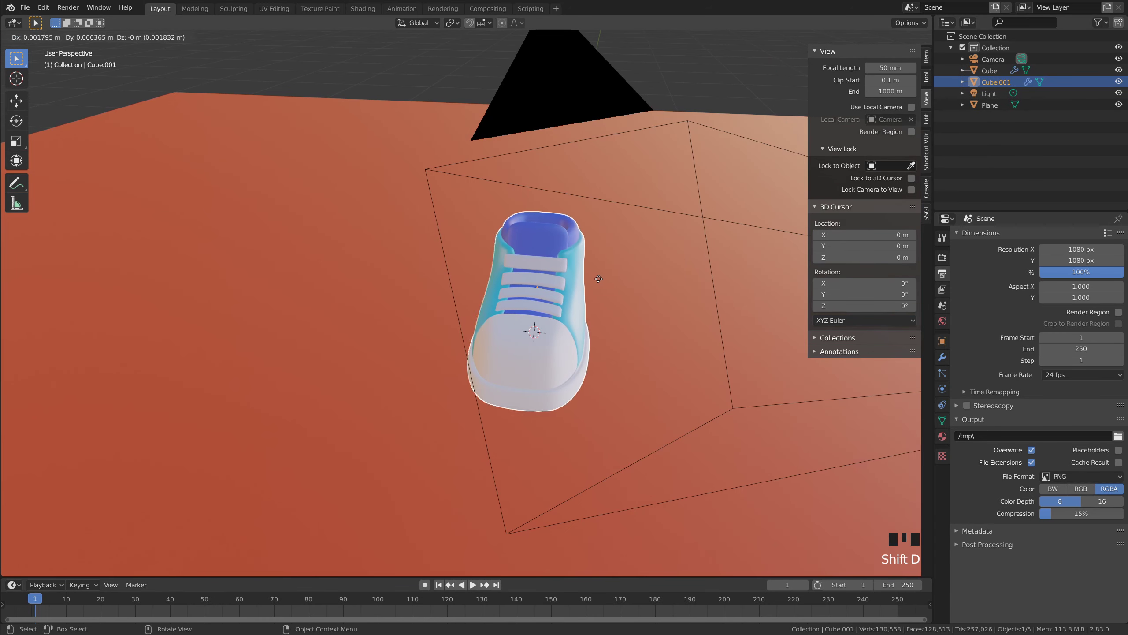
{"action": "key", "text": "x"}
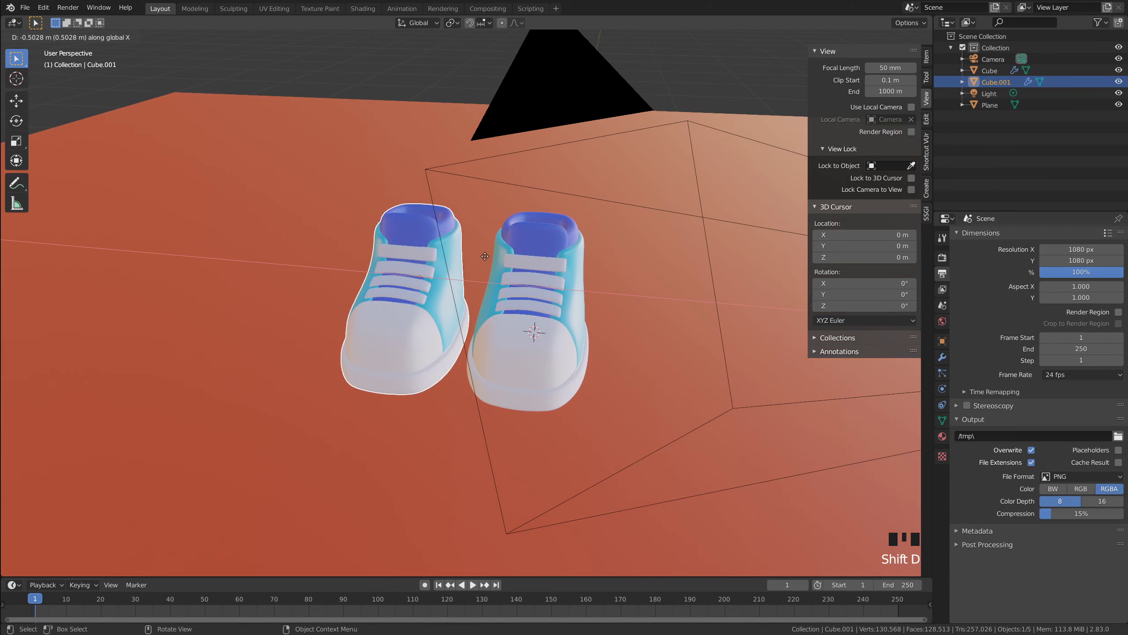
{"action": "left_click", "coordinate": [463, 256]}
{"action": "left_click", "coordinate": [498, 207]}
Extrude two adjoining outer edges of the ground plane upward along Z to form two backdrop walls behind the boots
{"action": "middle_click_drag", "start_coordinate": [498, 207], "coordinate": [538, 181]}
{"action": "scroll", "coordinate": [480, 206], "scroll_direction": "down", "scroll_amount": 2}
{"action": "left_click", "coordinate": [386, 168]}
{"action": "key", "text": "Tab"}
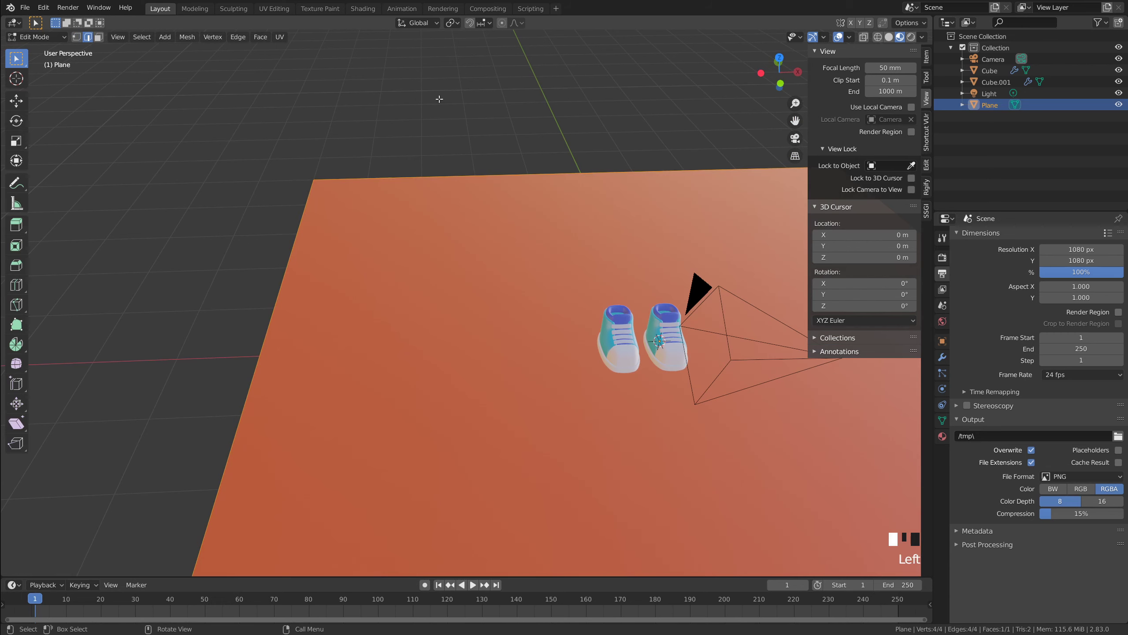
{"action": "left_click_drag", "start_coordinate": [232, 143], "coordinate": [386, 207], "text": "ctrl"}
{"action": "scroll", "coordinate": [386, 206], "scroll_direction": "down", "scroll_amount": 3}
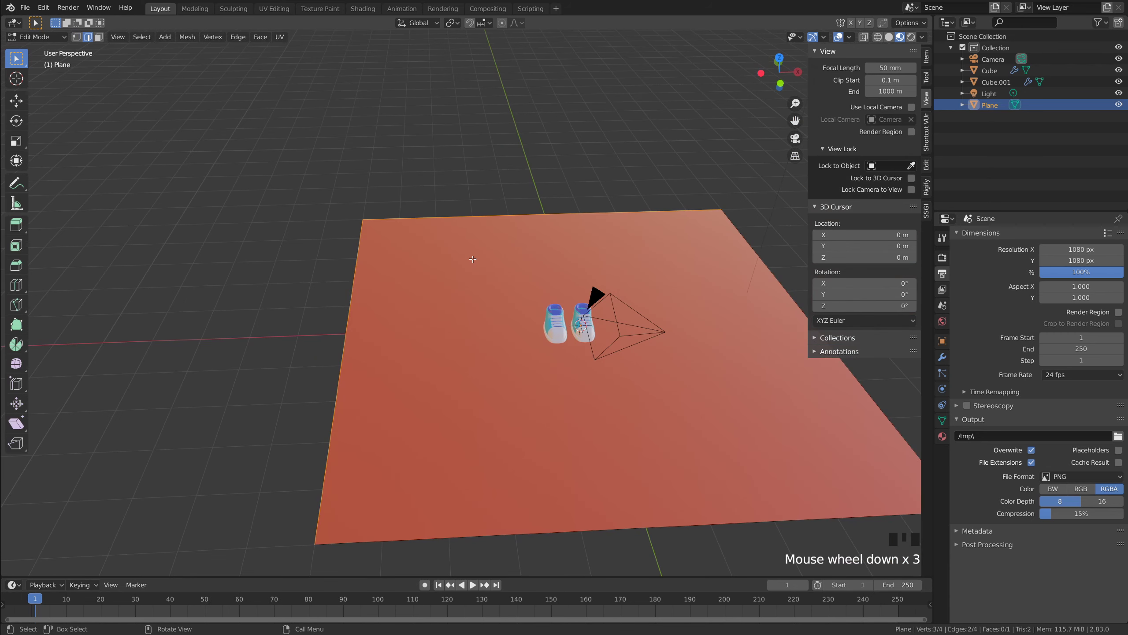
{"action": "key", "text": "e"}
{"action": "key", "text": "z"}
{"action": "left_click", "coordinate": [443, 93]}
{"action": "middle_click_drag", "start_coordinate": [443, 93], "coordinate": [475, 188]}
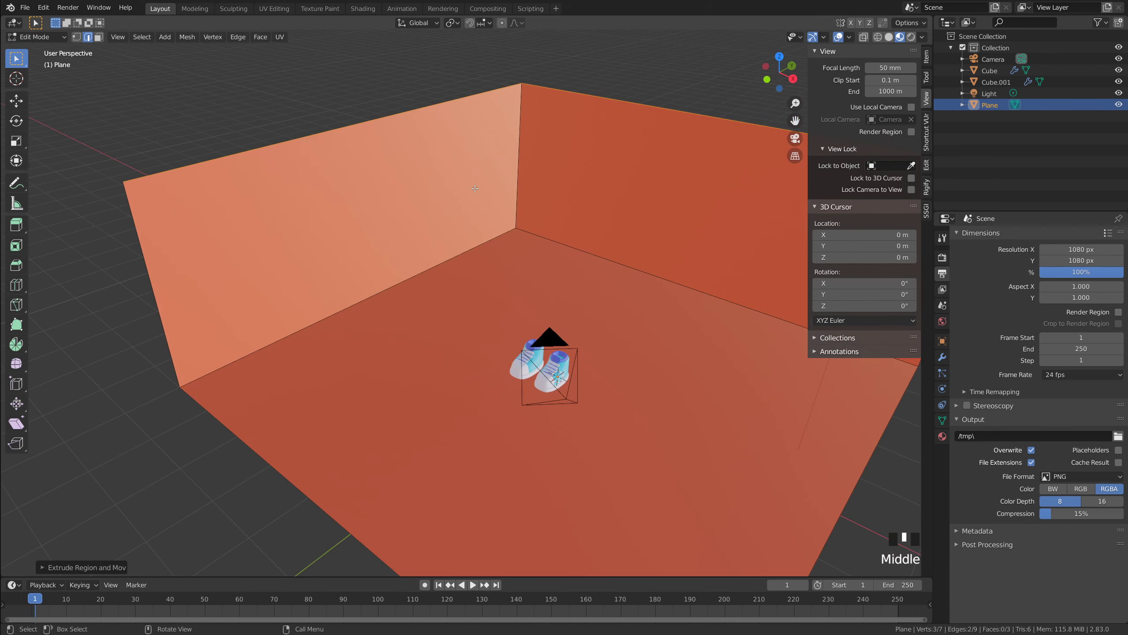
Bevel the two floor-to-wall edges and the vertical corner edge with many segments to round the backdrop widely
{"action": "left_click_drag", "start_coordinate": [474, 189], "coordinate": [600, 269]}
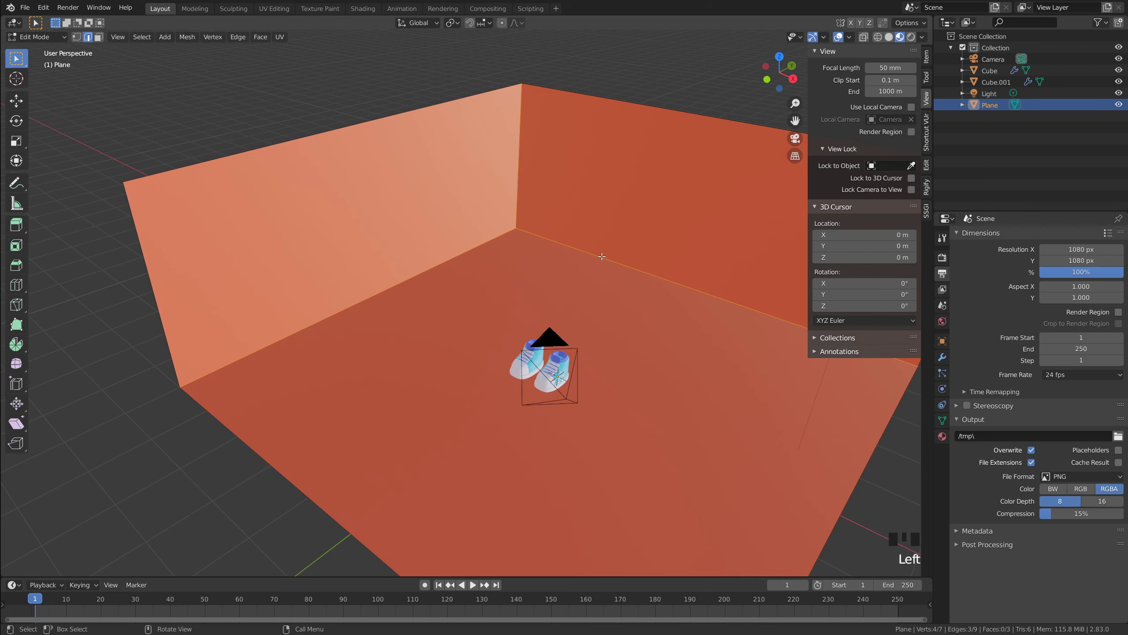
{"action": "key", "text": "ctrl+b"}
{"action": "scroll", "coordinate": [591, 249], "scroll_direction": "up", "scroll_amount": 9}
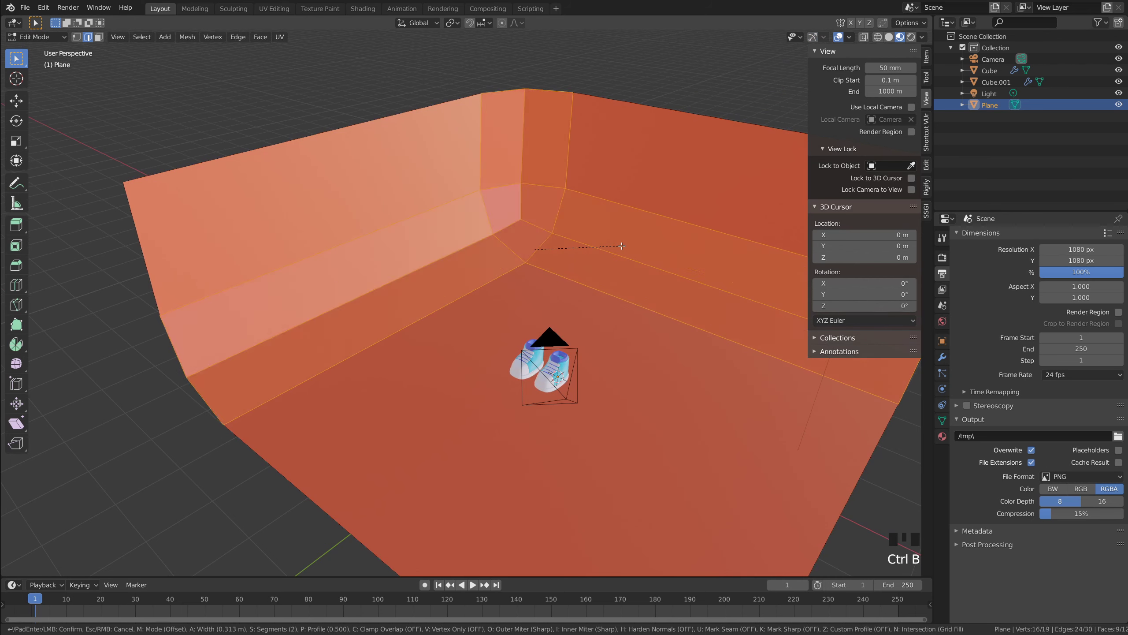
{"action": "left_click", "coordinate": [646, 235]}
{"action": "key", "text": "Tab"}
Shade the curved backdrop smooth and hide the viewport's sidebar
{"action": "middle_click_drag", "start_coordinate": [646, 235], "coordinate": [478, 221]}
{"action": "right_click", "coordinate": [478, 220]}
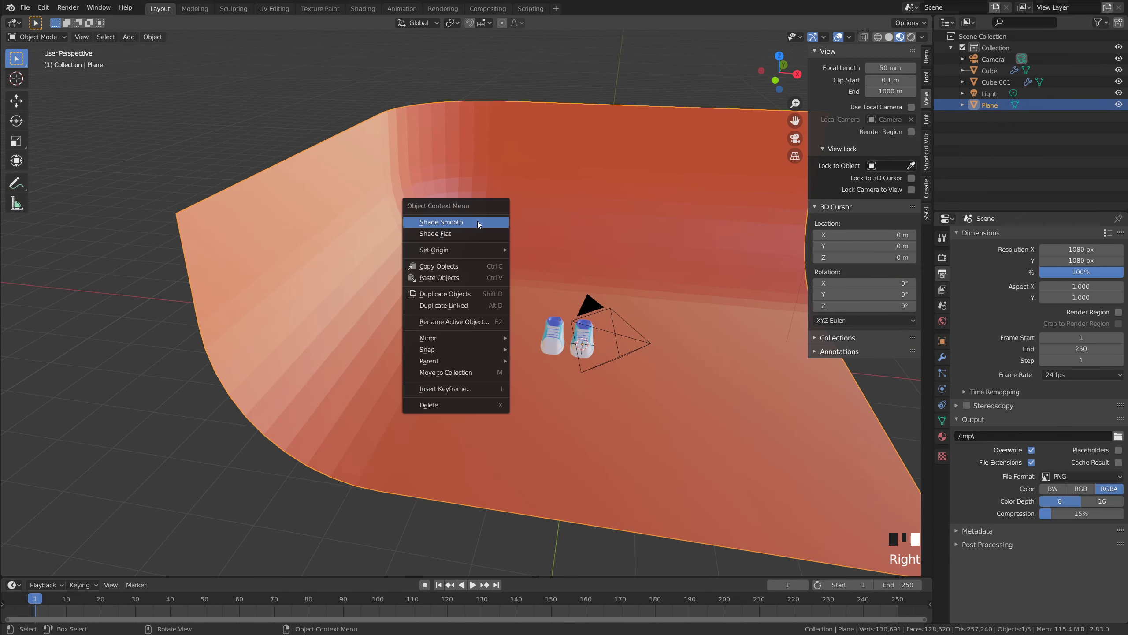
{"action": "left_click", "coordinate": [478, 220]}
{"action": "key", "text": "n"}
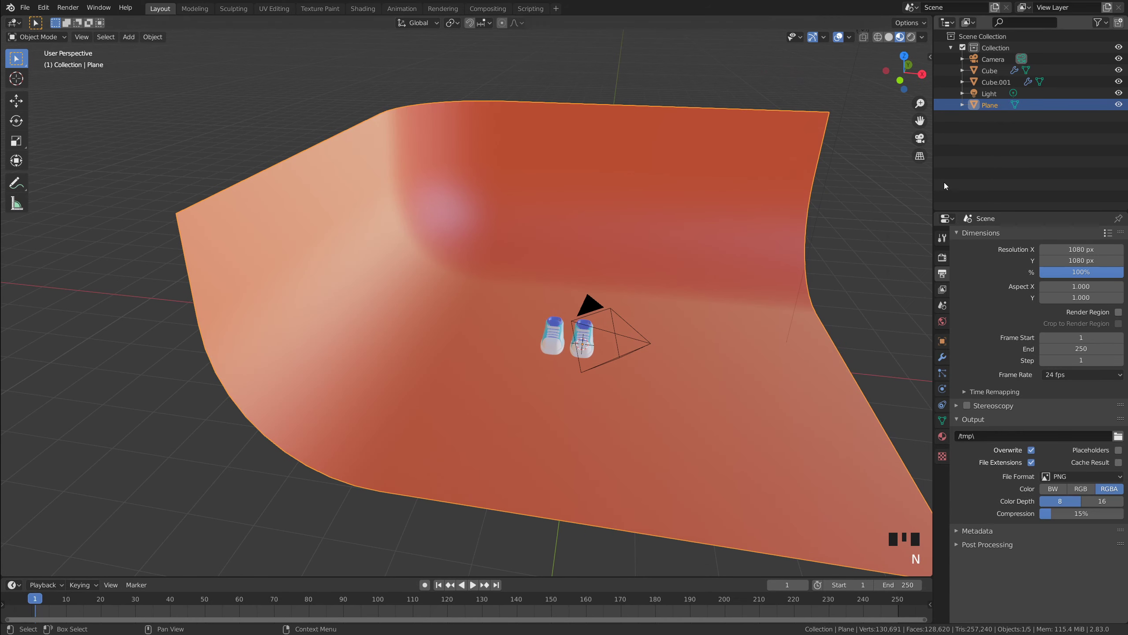
Preview the pair of boots through the camera with rendered viewport shading
{"action": "left_click", "coordinate": [920, 139]}
{"action": "scroll", "coordinate": [777, 197], "scroll_direction": "down", "scroll_amount": 1}
{"action": "scroll", "coordinate": [349, 292], "scroll_direction": "up", "scroll_amount": 1}
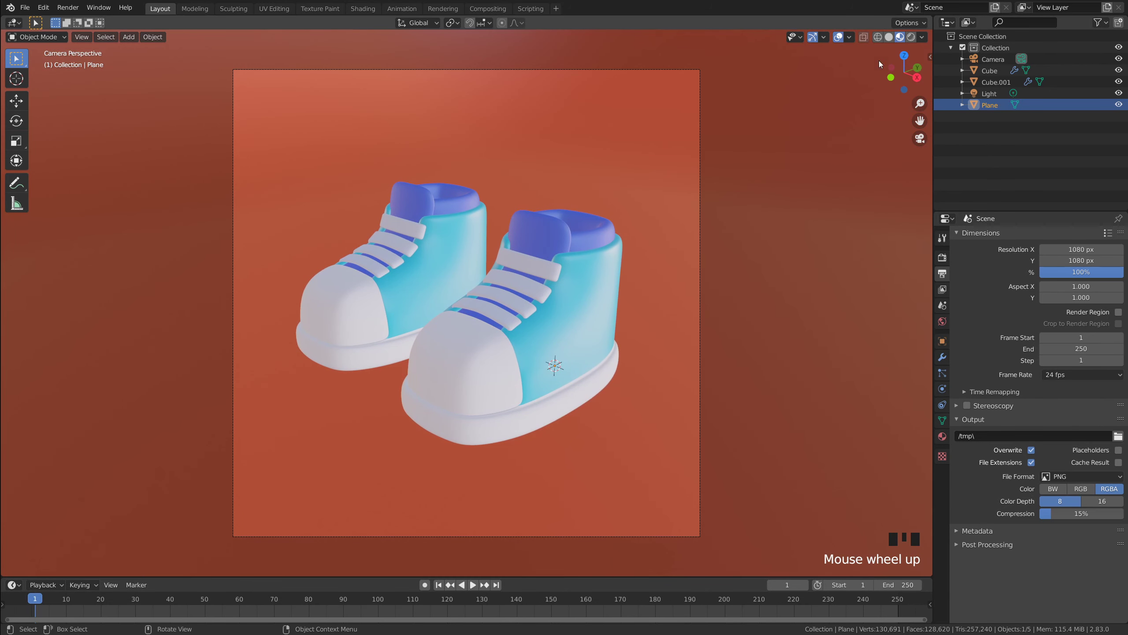
{"action": "left_click", "coordinate": [911, 38]}
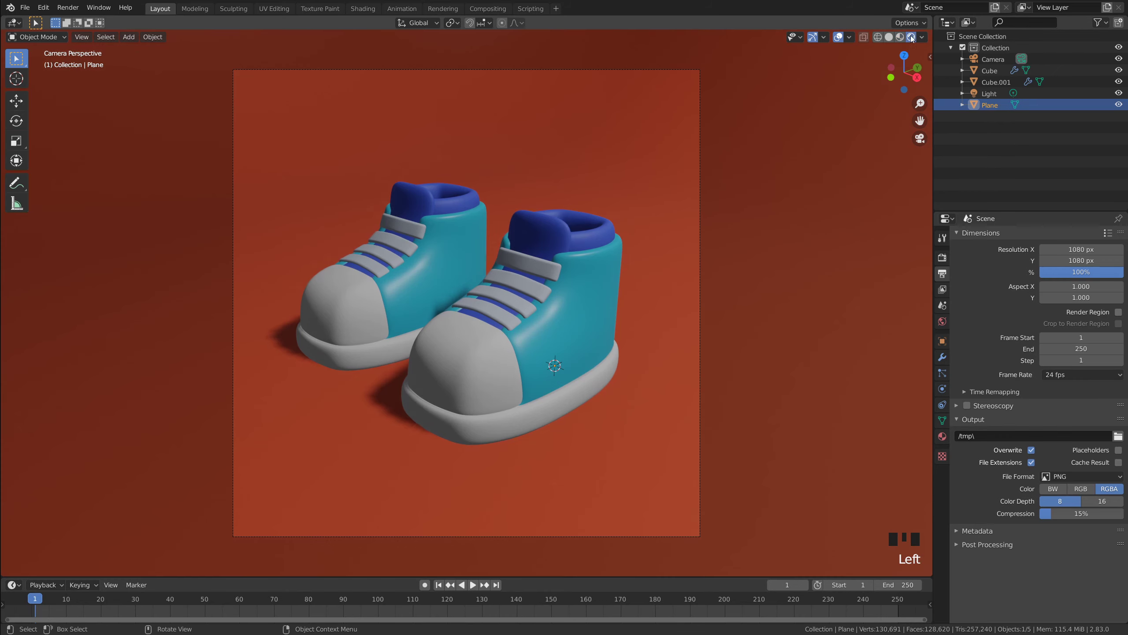
{"action": "scroll", "coordinate": [696, 235], "scroll_direction": "down", "scroll_amount": 2}
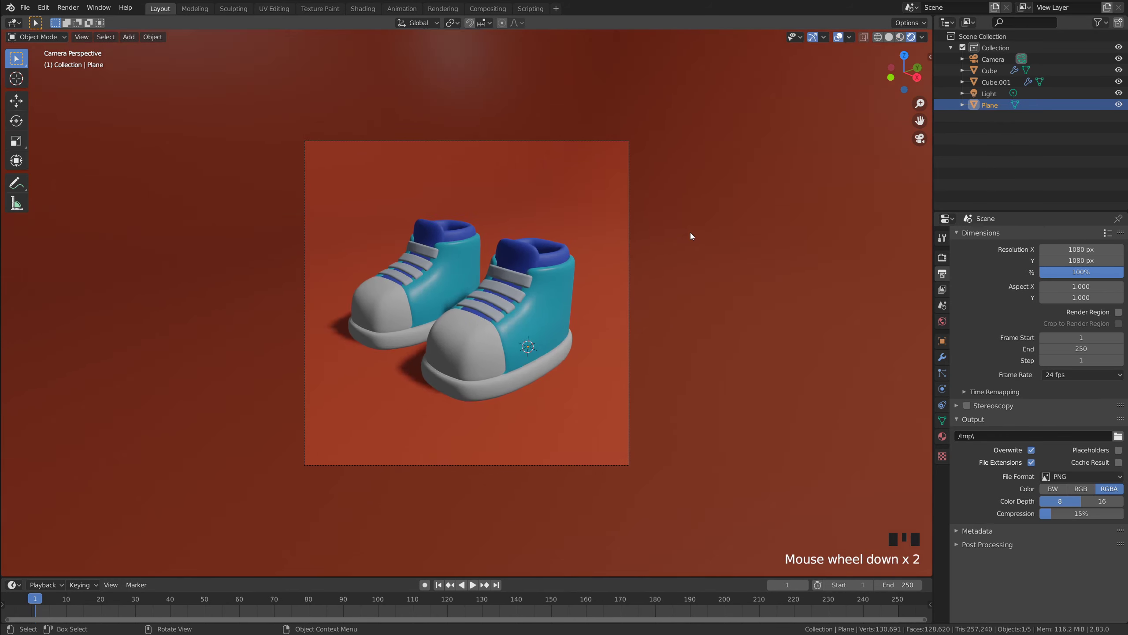
Add an Environment Texture node to the world shader in the Shading workspace and connect it to the Background colour
{"action": "scroll", "coordinate": [690, 232], "scroll_direction": "up", "scroll_amount": 2}
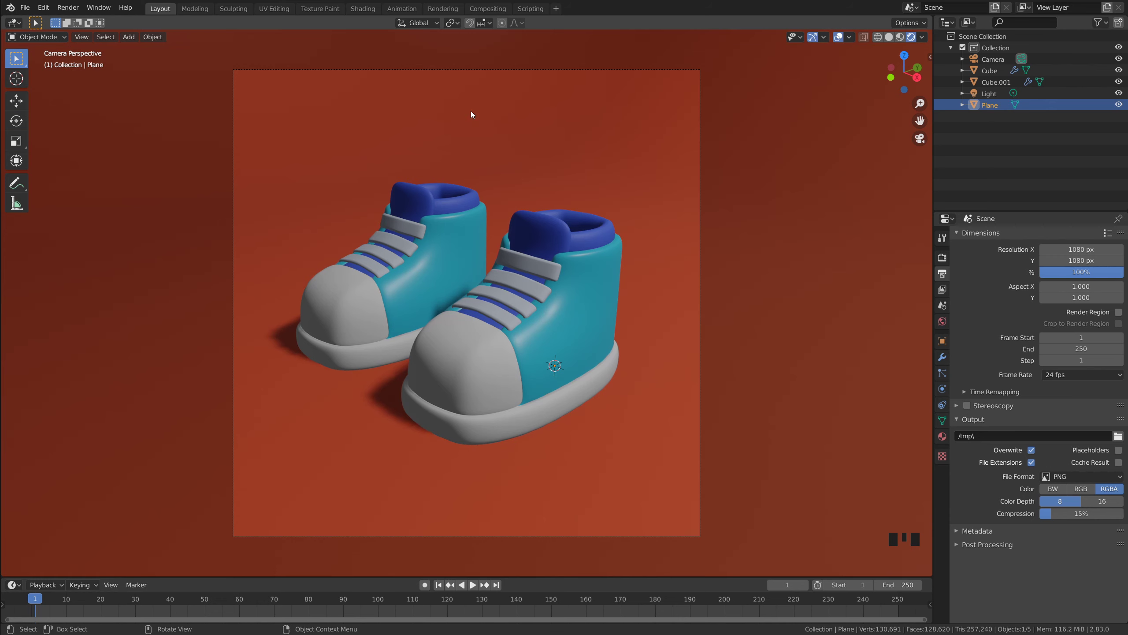
{"action": "left_click", "coordinate": [363, 8]}
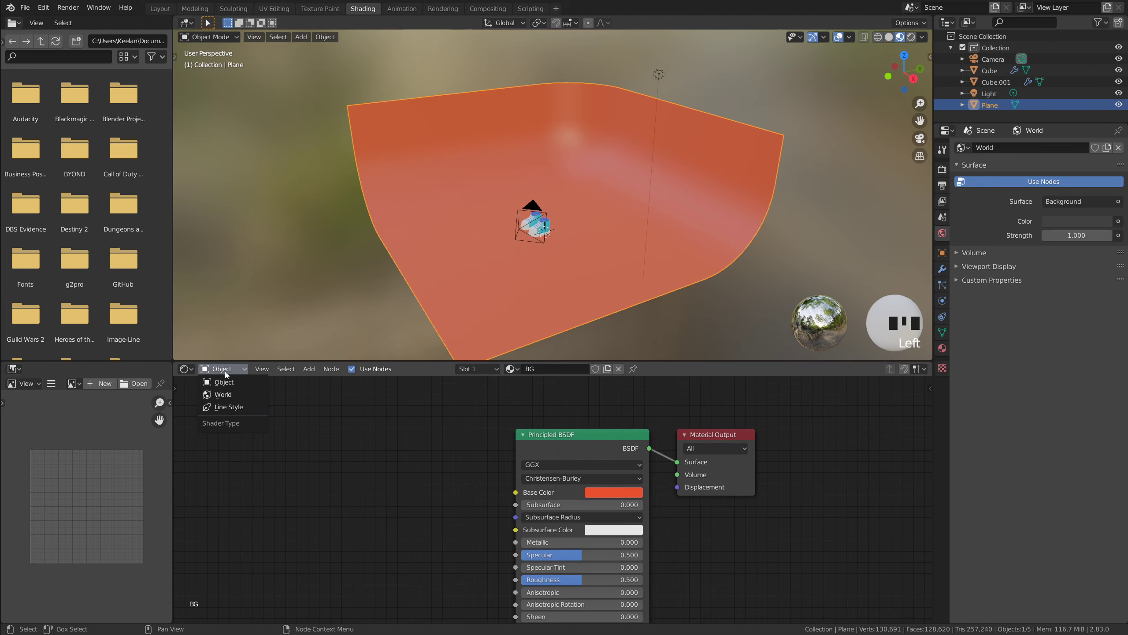
{"action": "left_click", "coordinate": [224, 394]}
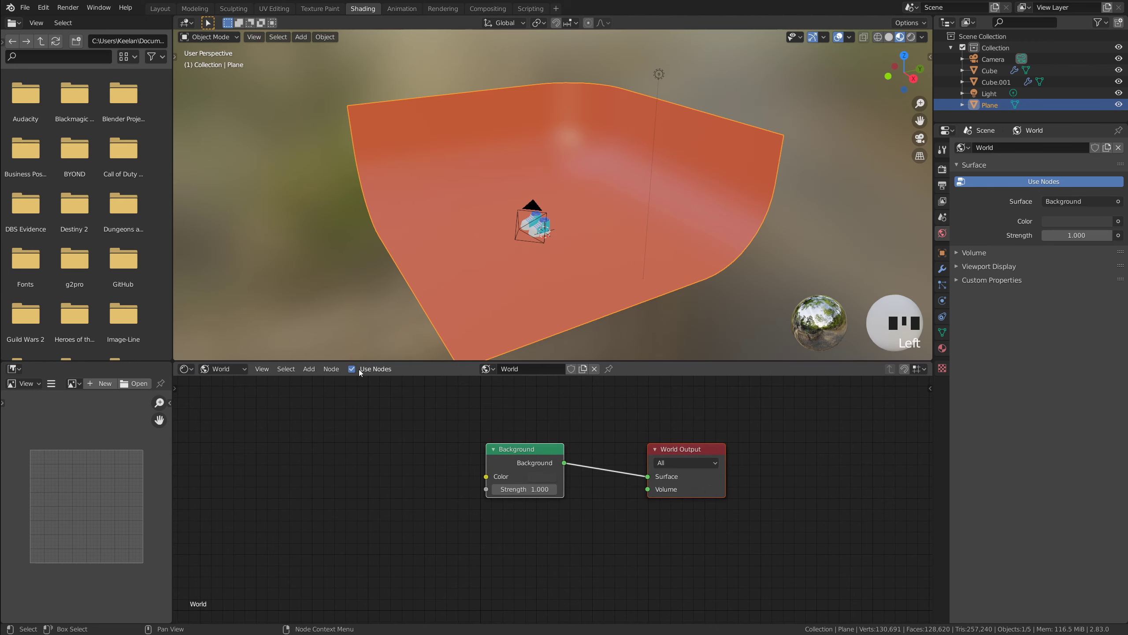
{"action": "key", "text": "shift+a"}
{"action": "left_click", "coordinate": [386, 430]}
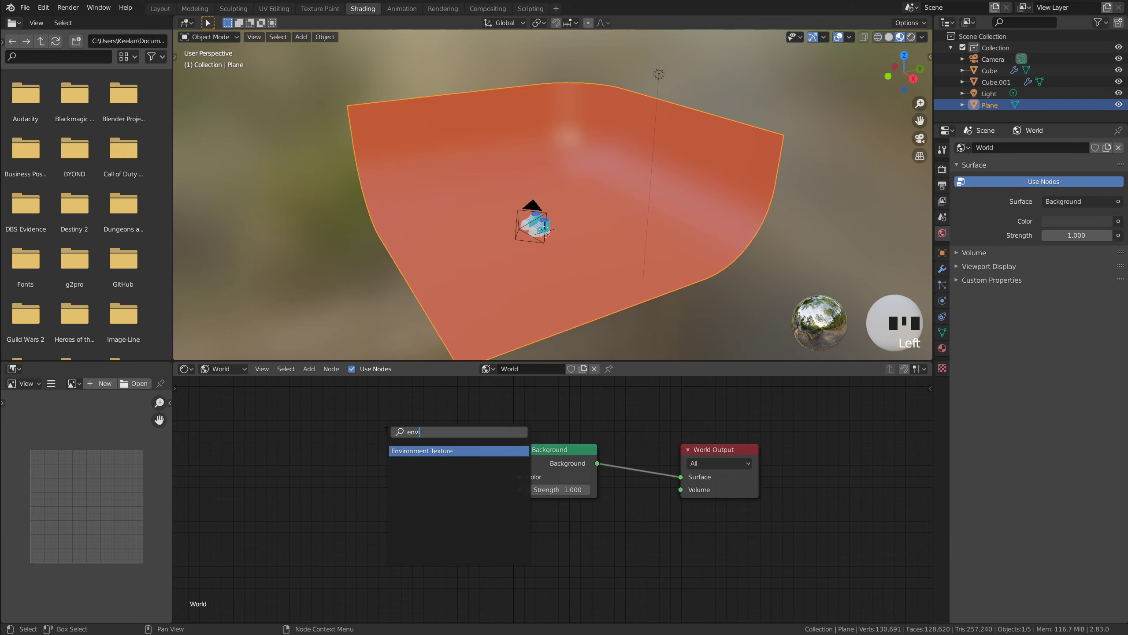
{"action": "key", "text": "Return"}
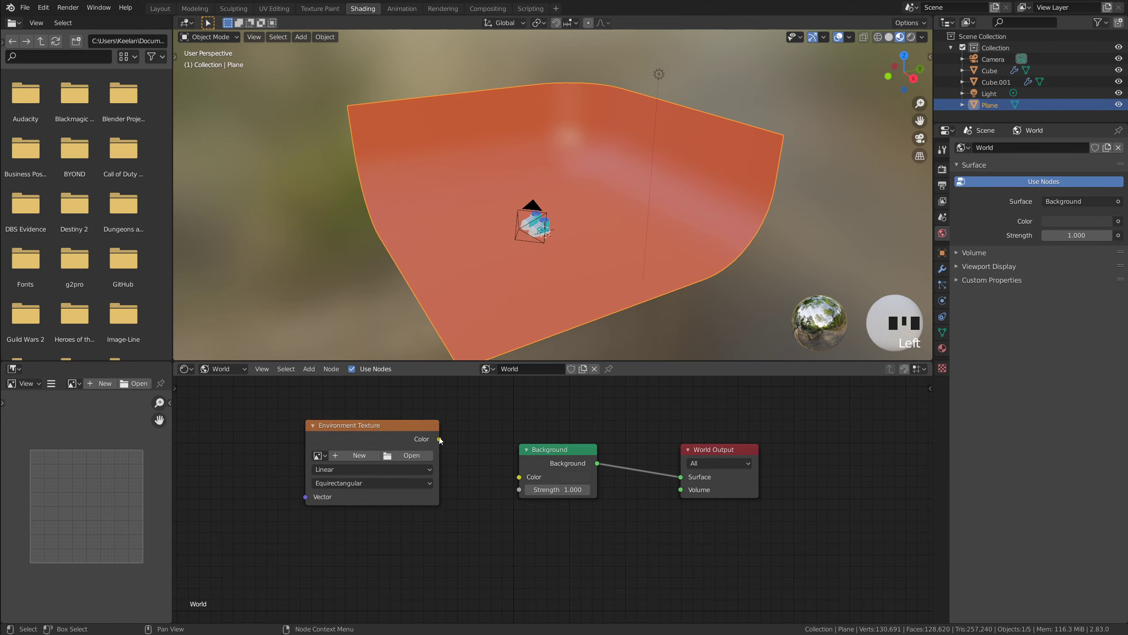
Load veranda_4k.hdr from the HDRIs folder into the Environment Texture and return to the Layout workspace
{"action": "left_click", "coordinate": [409, 456]}
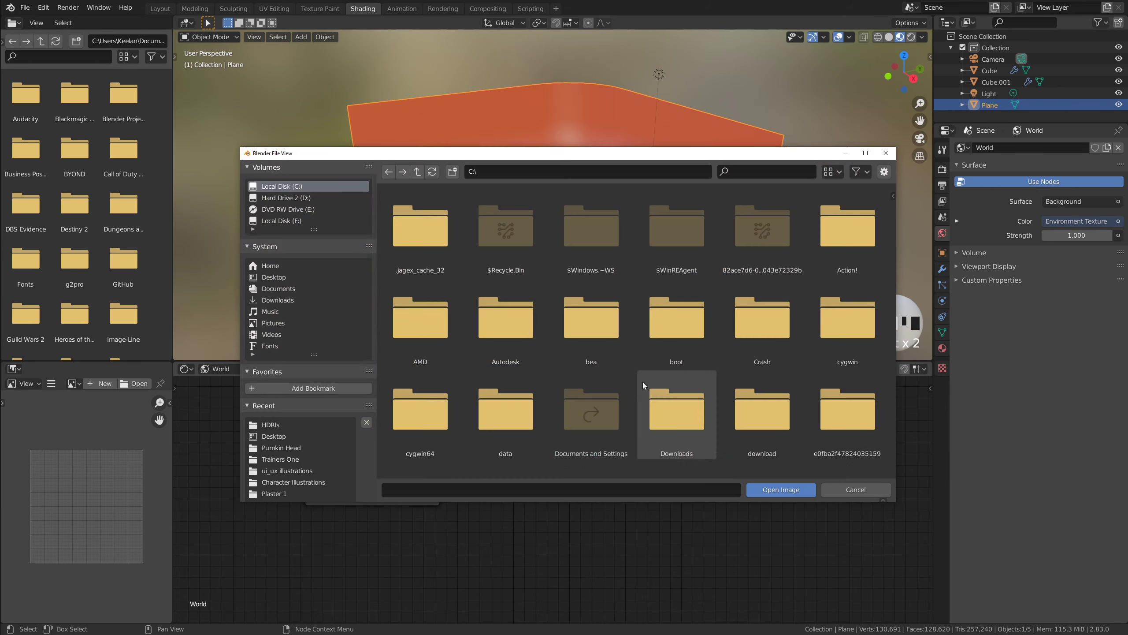
{"action": "left_click", "coordinate": [272, 425]}
{"action": "left_click", "coordinate": [762, 227]}
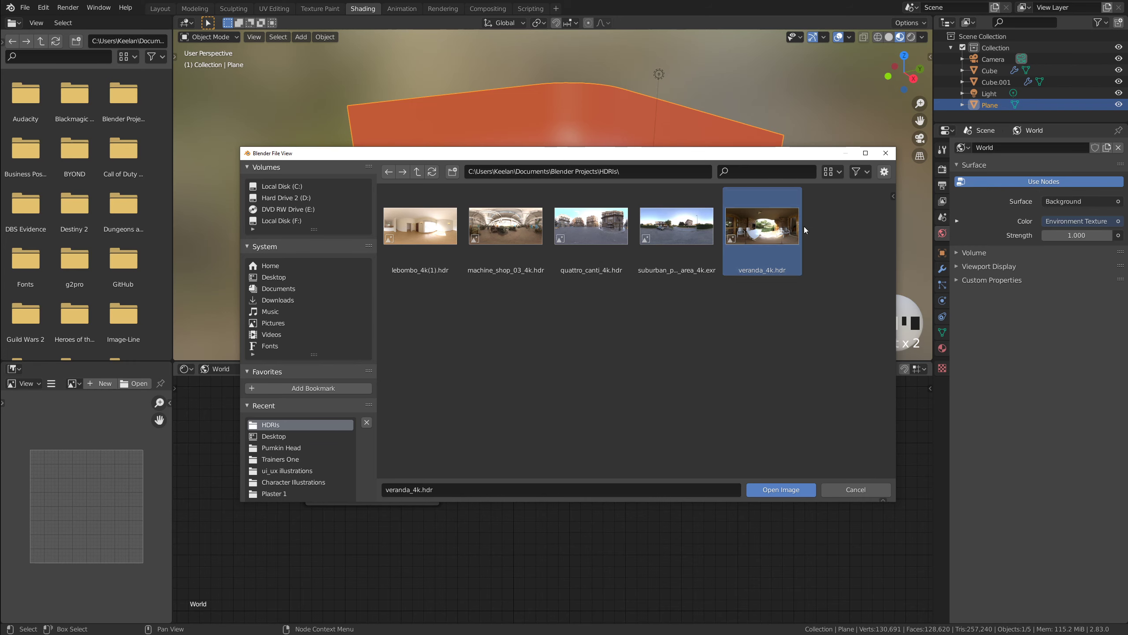
{"action": "left_click", "coordinate": [777, 490]}
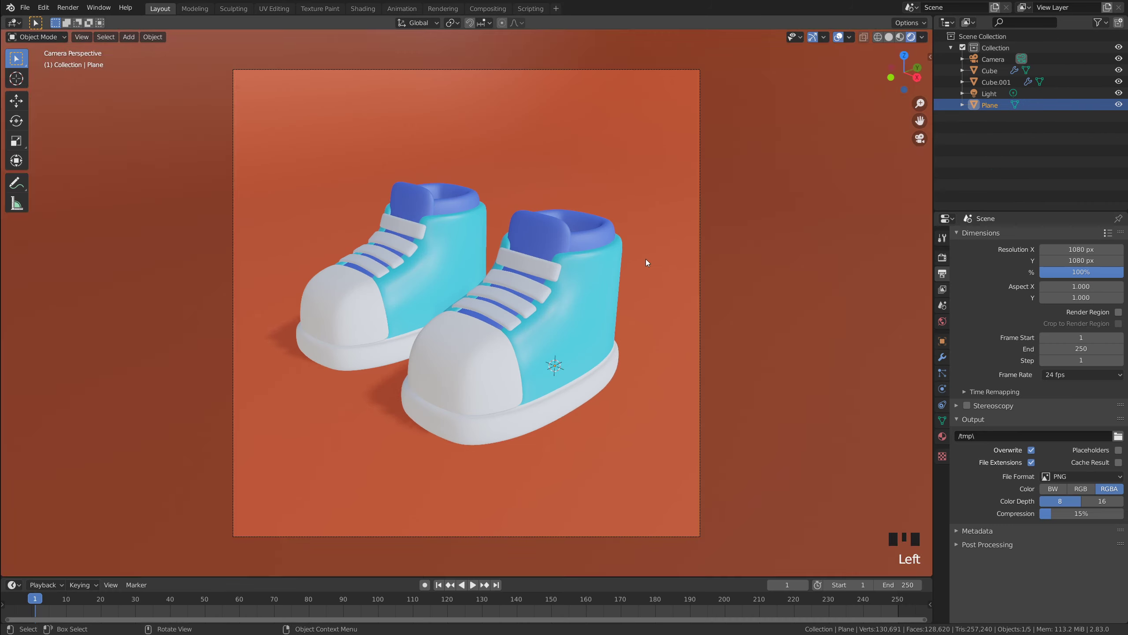
Delete the light above the backdrop so the HDRI alone lights the boots
{"action": "scroll", "coordinate": [625, 257], "scroll_direction": "down", "scroll_amount": 10}
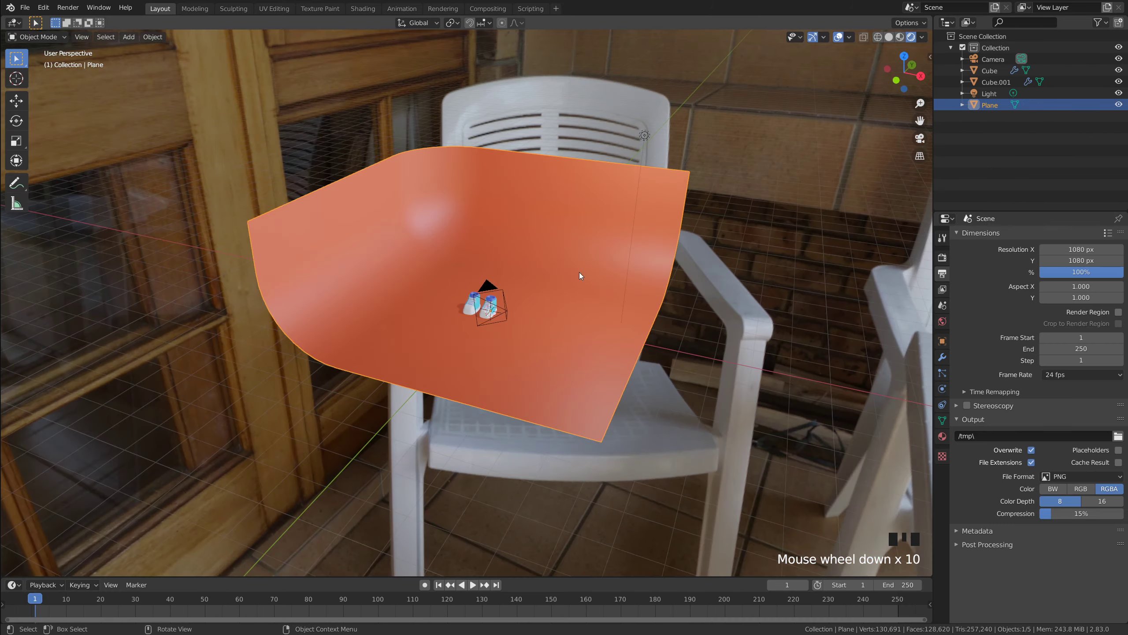
{"action": "middle_click_drag", "start_coordinate": [580, 272], "coordinate": [536, 282]}
{"action": "scroll", "coordinate": [533, 313], "scroll_direction": "up", "scroll_amount": 11}
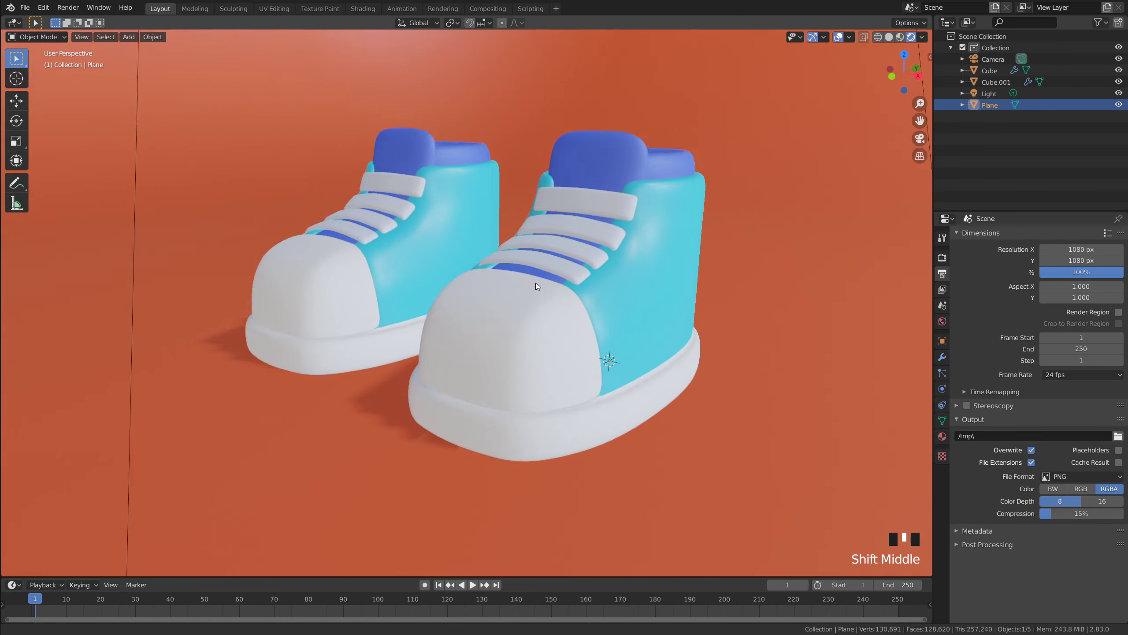
{"action": "scroll", "coordinate": [677, 327], "scroll_direction": "down", "scroll_amount": 1}
{"action": "scroll", "coordinate": [381, 377], "scroll_direction": "down", "scroll_amount": 4}
{"action": "middle_click_drag", "start_coordinate": [439, 278], "coordinate": [515, 347]}
{"action": "scroll", "coordinate": [684, 277], "scroll_direction": "down", "scroll_amount": 6}
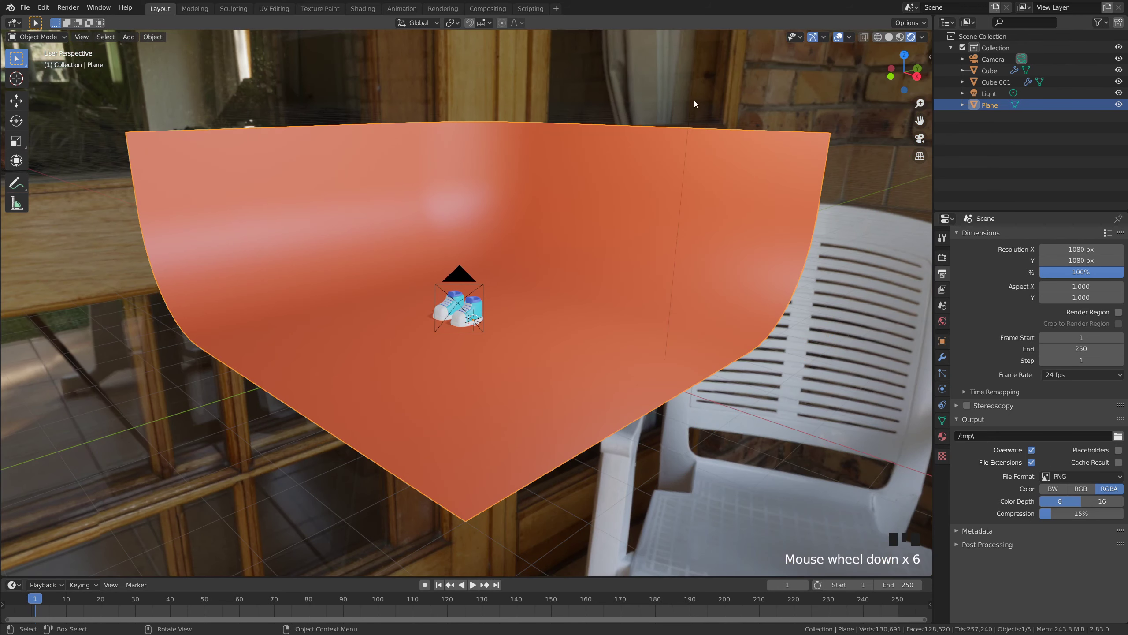
{"action": "scroll", "coordinate": [691, 106], "scroll_direction": "down", "scroll_amount": 3}
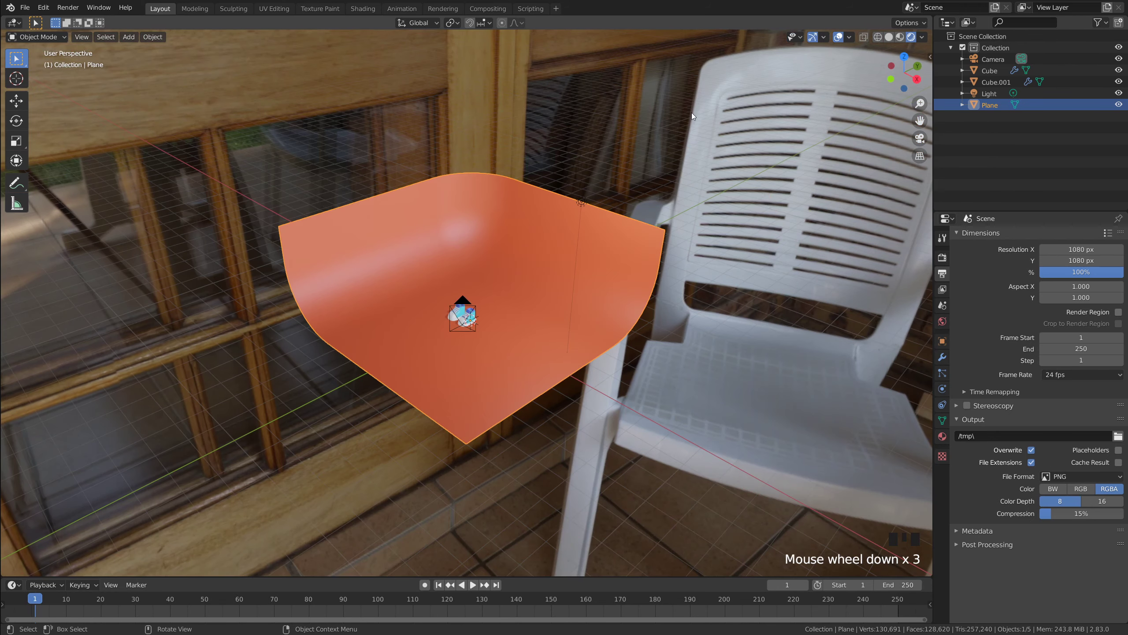
{"action": "left_click", "coordinate": [578, 200]}
{"action": "scroll", "coordinate": [583, 202], "scroll_direction": "up", "scroll_amount": 3}
{"action": "key", "text": "Delete"}
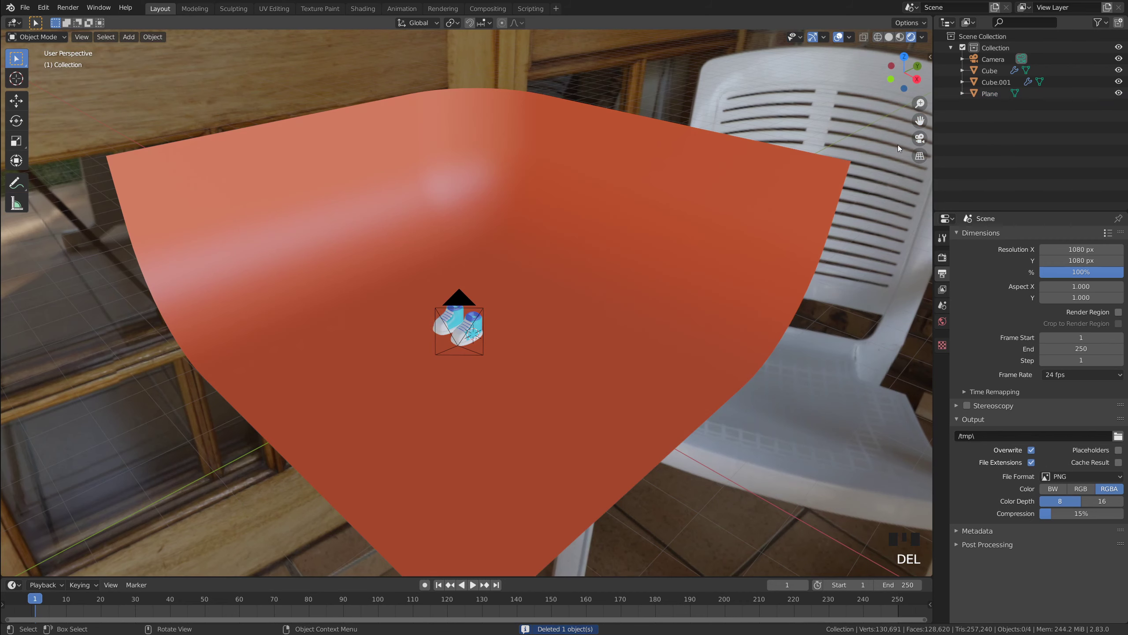
Examine the HDRI-lit boots and their shadows on the backdrop through the camera
{"action": "key", "text": "KP_0"}
{"action": "scroll", "coordinate": [748, 245], "scroll_direction": "up", "scroll_amount": 1}
{"action": "scroll", "coordinate": [746, 245], "scroll_direction": "down", "scroll_amount": 1}
{"action": "scroll", "coordinate": [720, 253], "scroll_direction": "down", "scroll_amount": 2}
{"action": "scroll", "coordinate": [695, 265], "scroll_direction": "up", "scroll_amount": 2}
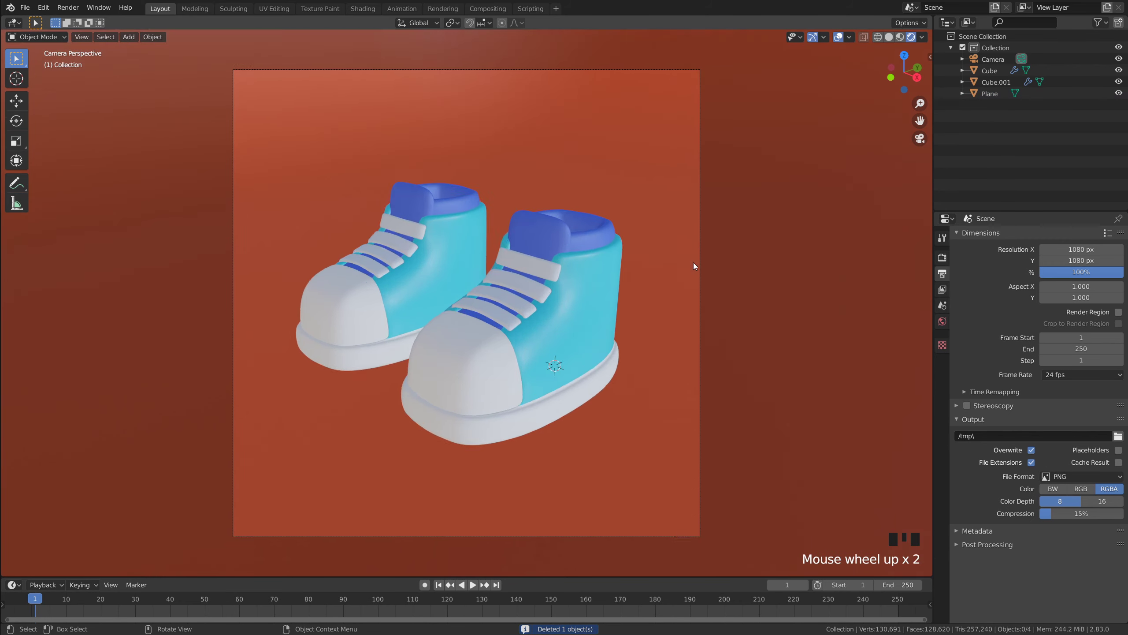
{"action": "scroll", "coordinate": [695, 266], "scroll_direction": "down", "scroll_amount": 1}
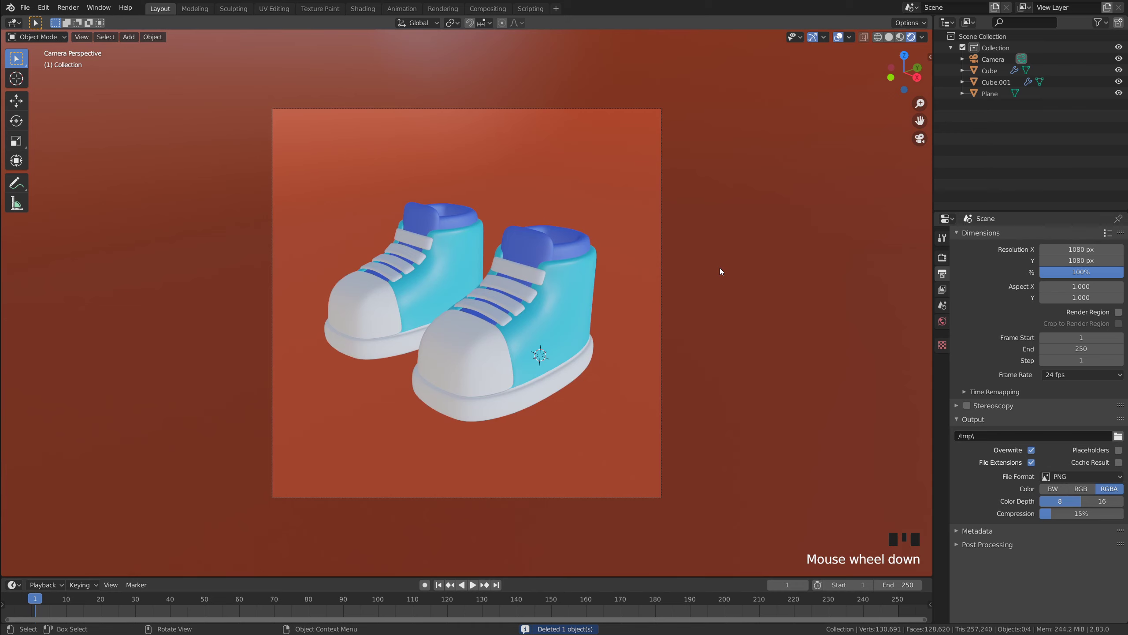
{"action": "scroll", "coordinate": [716, 268], "scroll_direction": "up", "scroll_amount": 1}
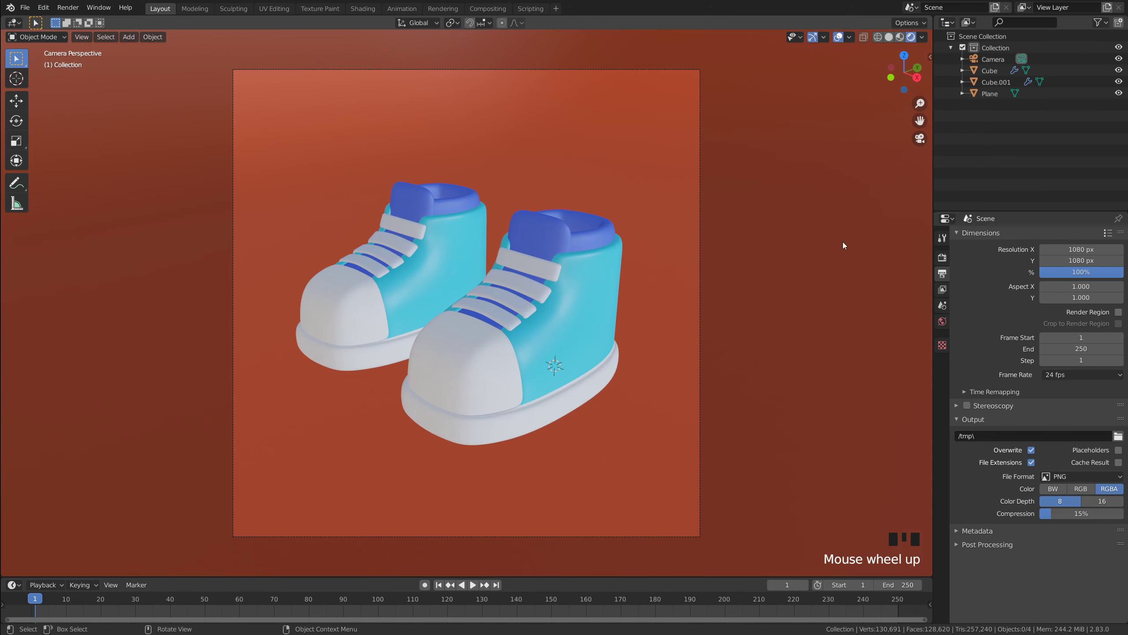
{"action": "left_click", "coordinate": [839, 243]}
{"action": "scroll", "coordinate": [833, 248], "scroll_direction": "down", "scroll_amount": 2}
{"action": "scroll", "coordinate": [831, 249], "scroll_direction": "up", "scroll_amount": 2}
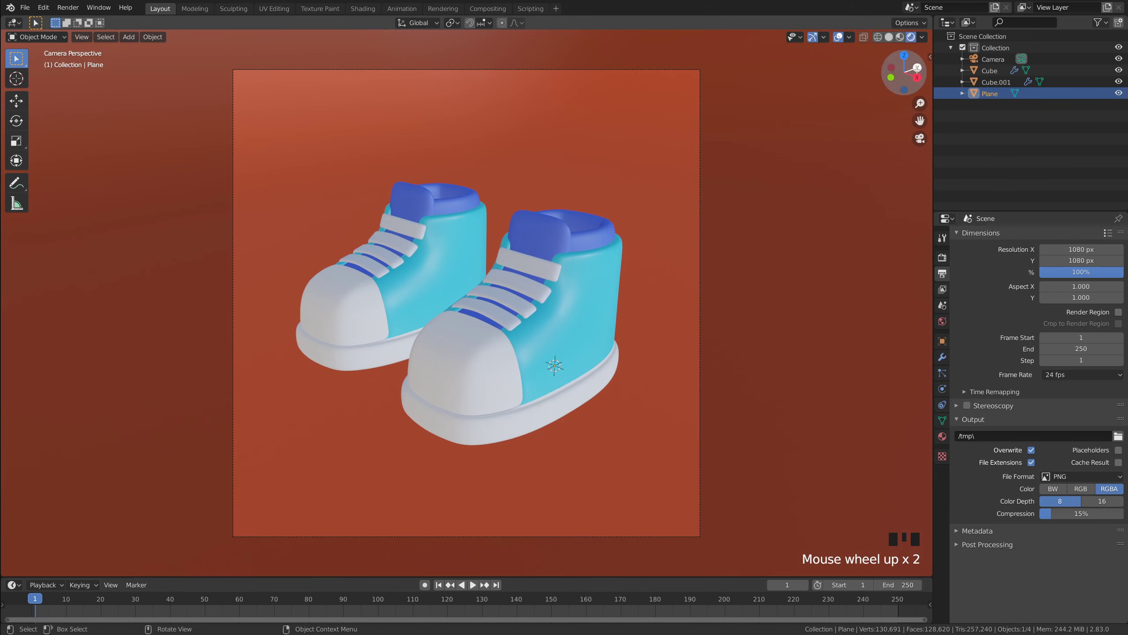
Enable Ambient Occlusion in the Eevee render settings with a distance of 0.57 m
{"action": "left_click", "coordinate": [943, 258]}
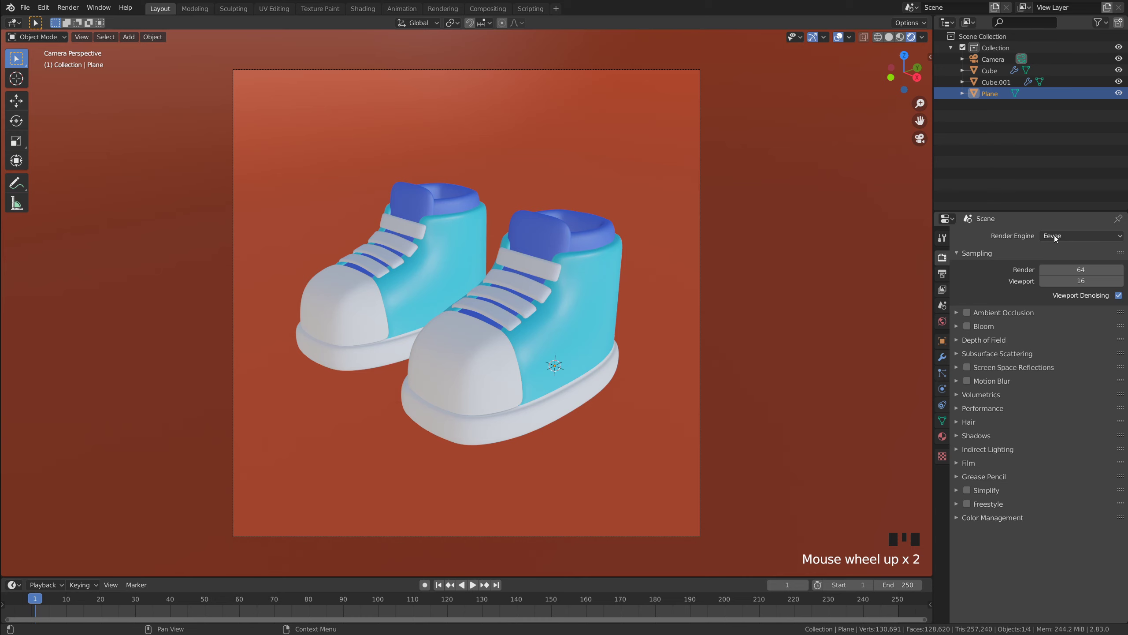
{"action": "left_click", "coordinate": [966, 312]}
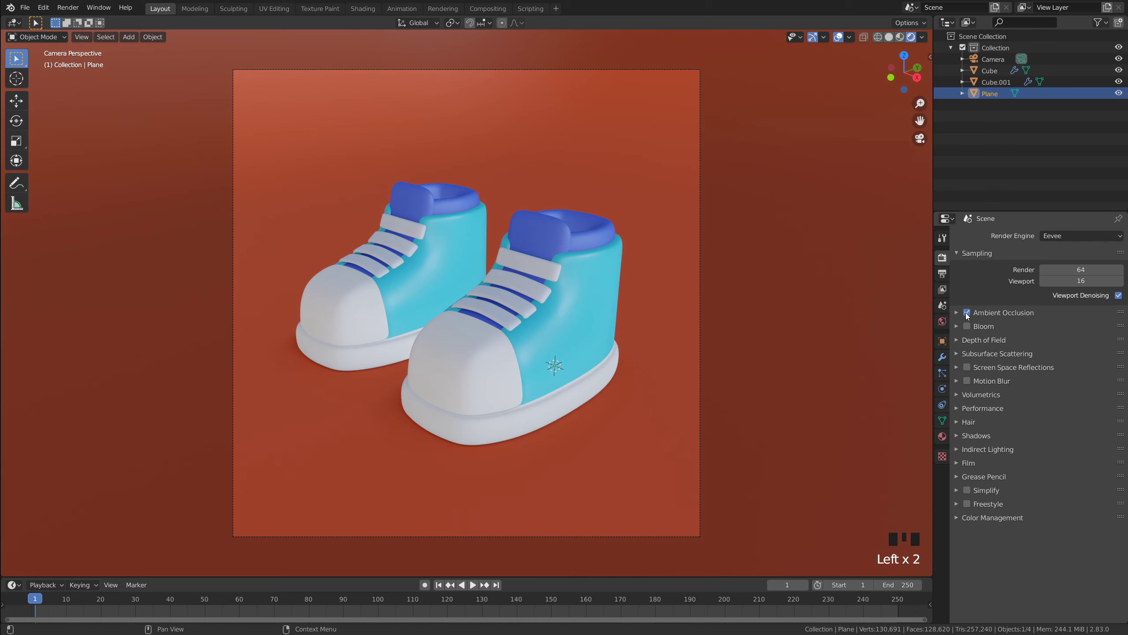
{"action": "left_click", "coordinate": [956, 313]}
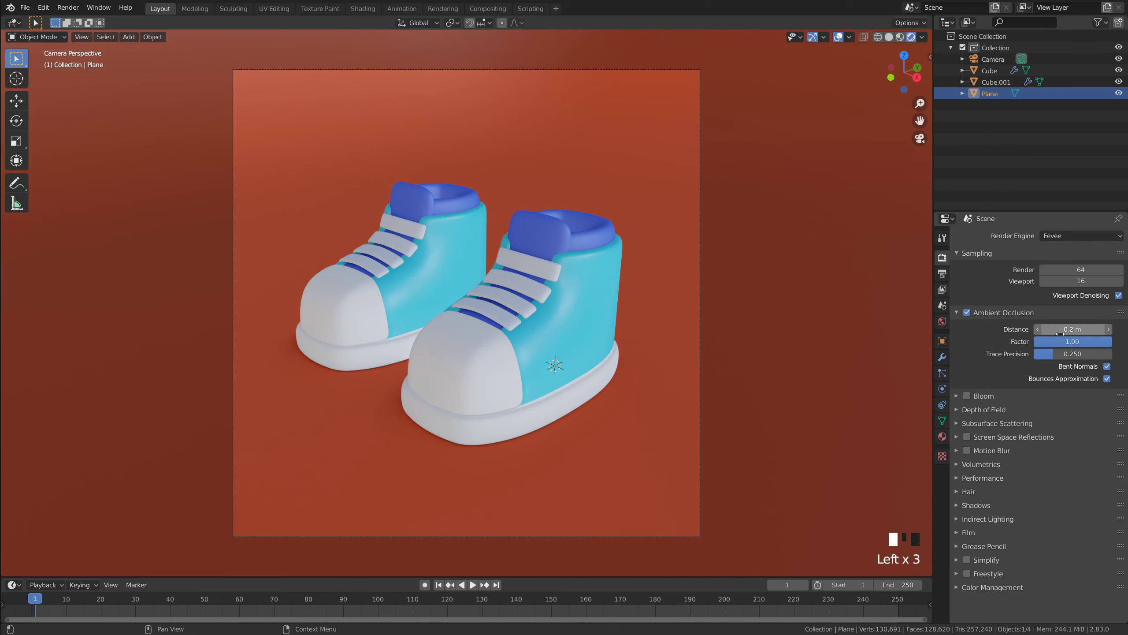
{"action": "mouse_move", "coordinate": [1073, 329]}
{"action": "left_mouse_down"}
{"action": "mouse_move", "coordinate": [1089, 329]}
{"action": "mouse_move", "coordinate": [990, 338]}
{"action": "left_mouse_up"}
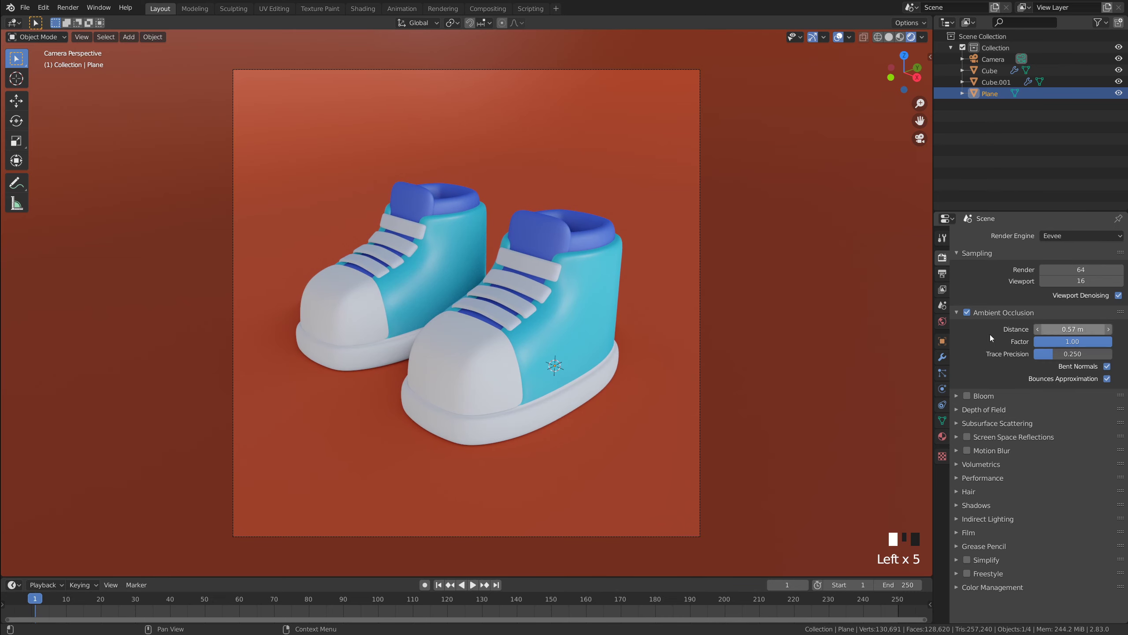
{"action": "left_click", "coordinate": [973, 312]}
Enable Bloom in the Eevee render settings and collapse its options
{"action": "left_click", "coordinate": [967, 328]}
{"action": "left_click", "coordinate": [967, 327]}
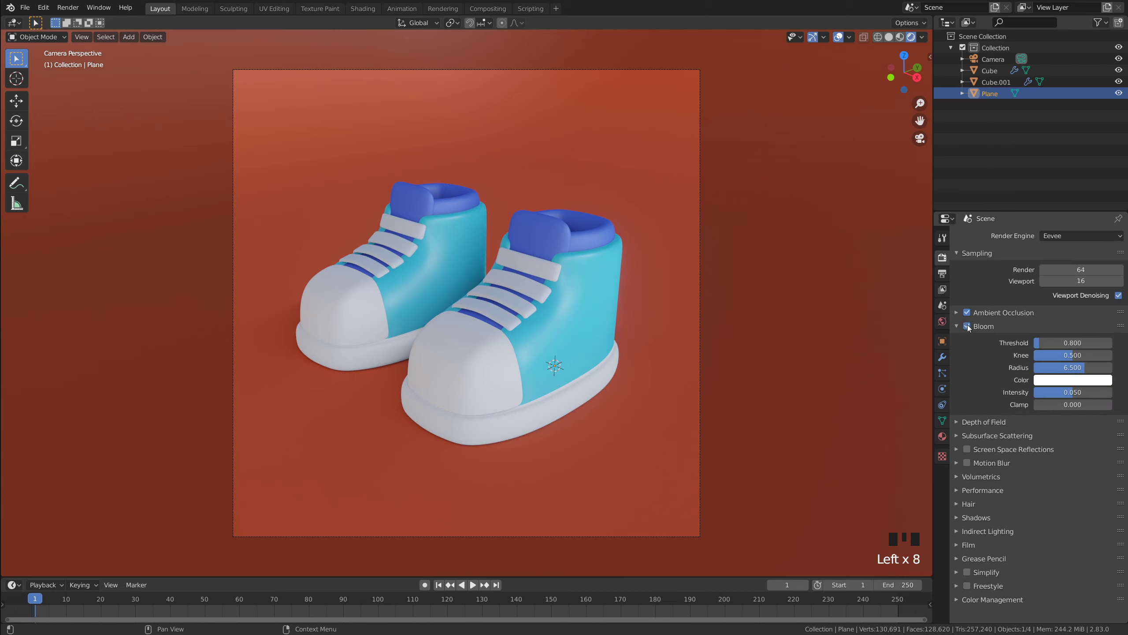
{"action": "left_click", "coordinate": [961, 326]}
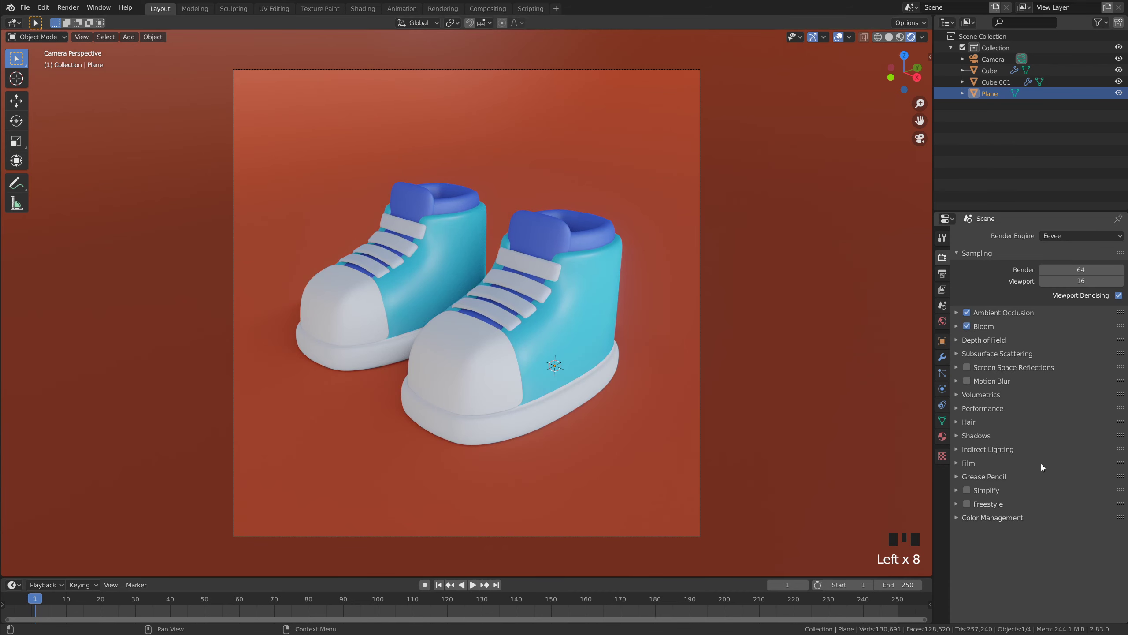
Set the colour management look to High Contrast
{"action": "left_click", "coordinate": [979, 518]}
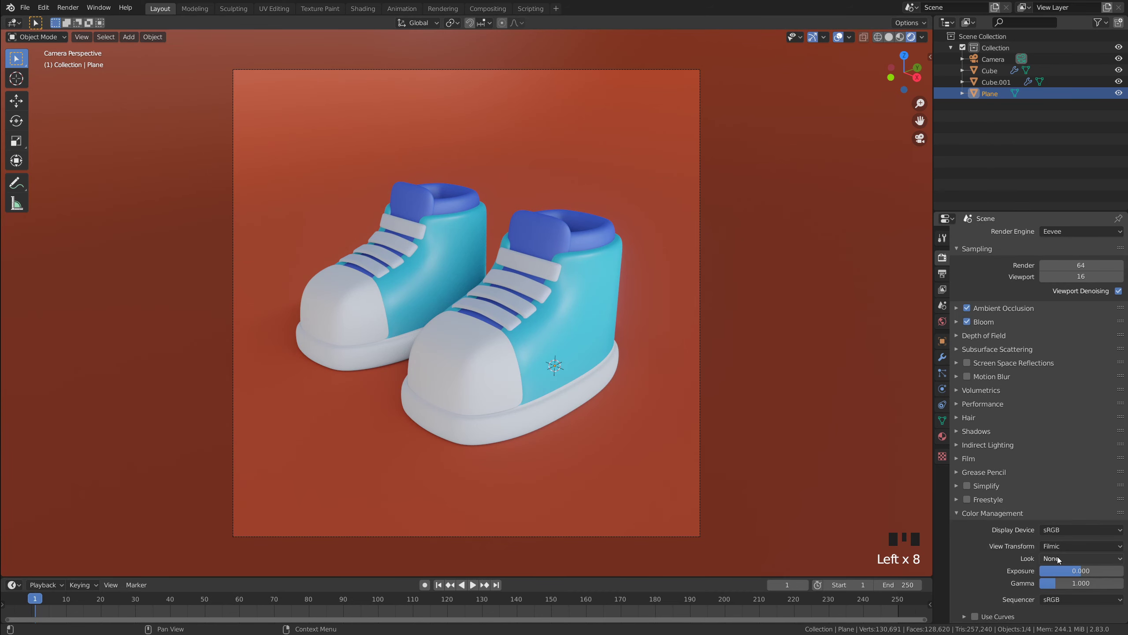
{"action": "left_click", "coordinate": [1044, 559]}
{"action": "left_click", "coordinate": [1055, 521]}
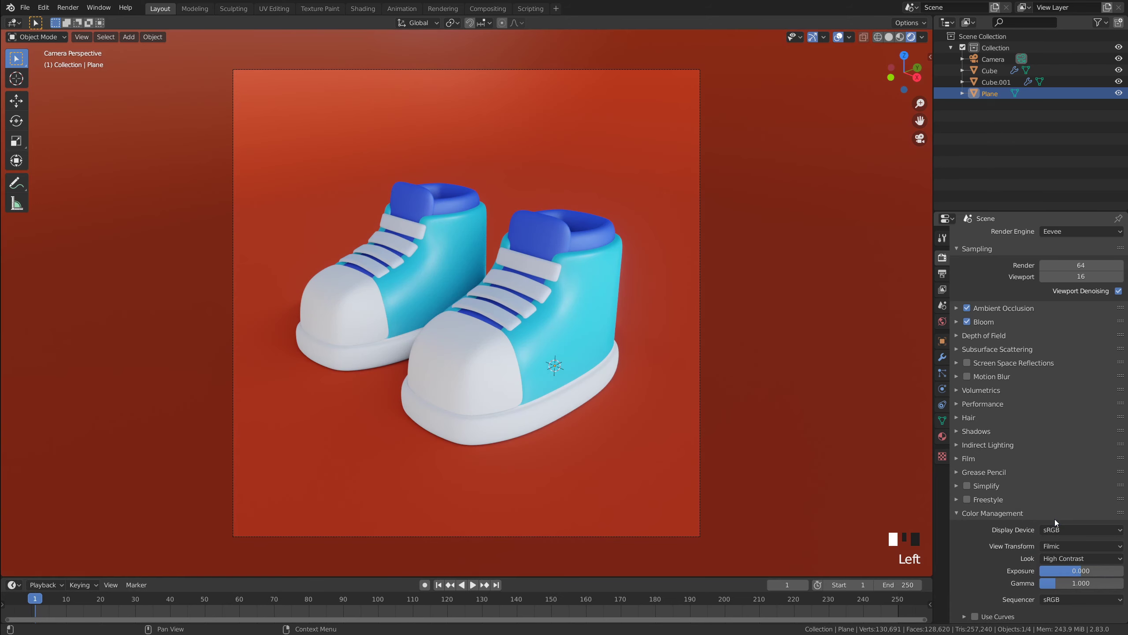